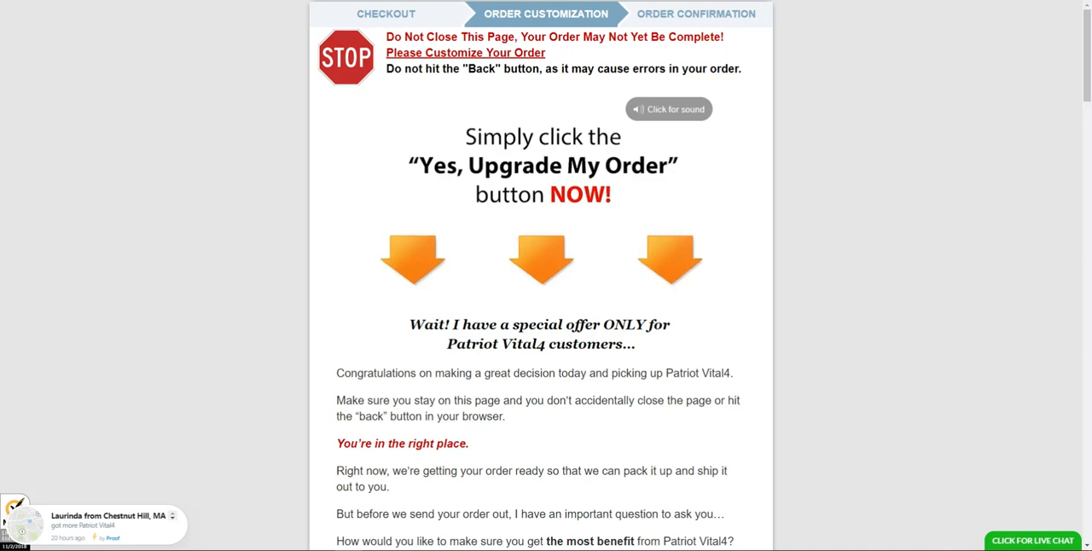
scroll(730, 387, "down", 6)
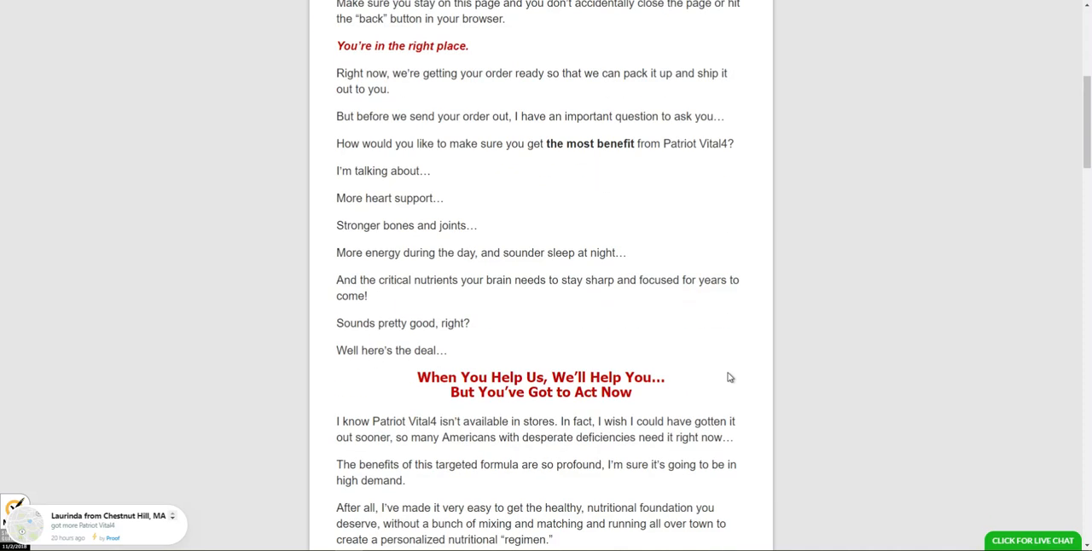
scroll(729, 385, "up", 6)
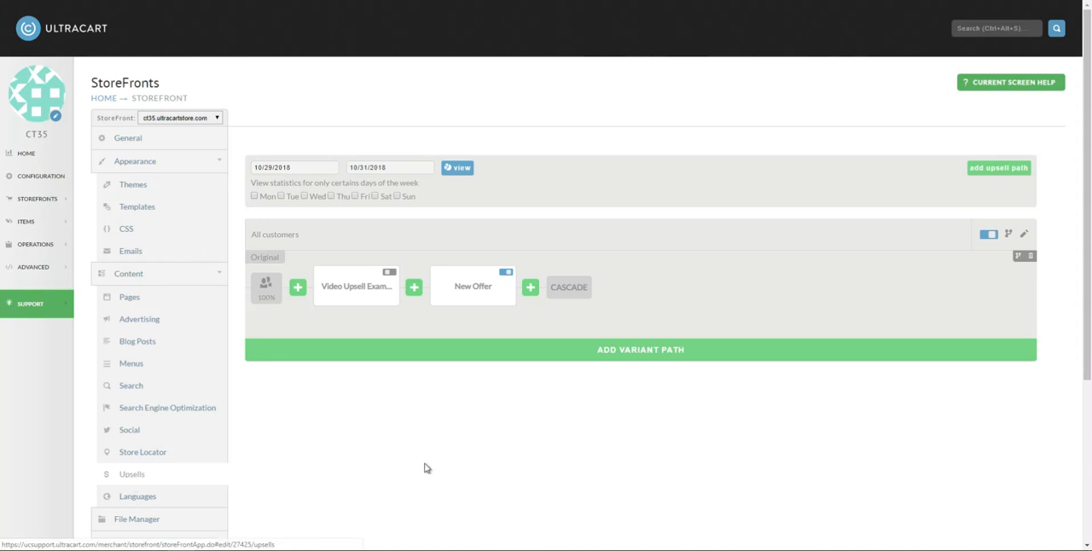
Step: Add a new offer after New Offer in the Original upsell path and name it VSL Demo 2
left_click(531, 288)
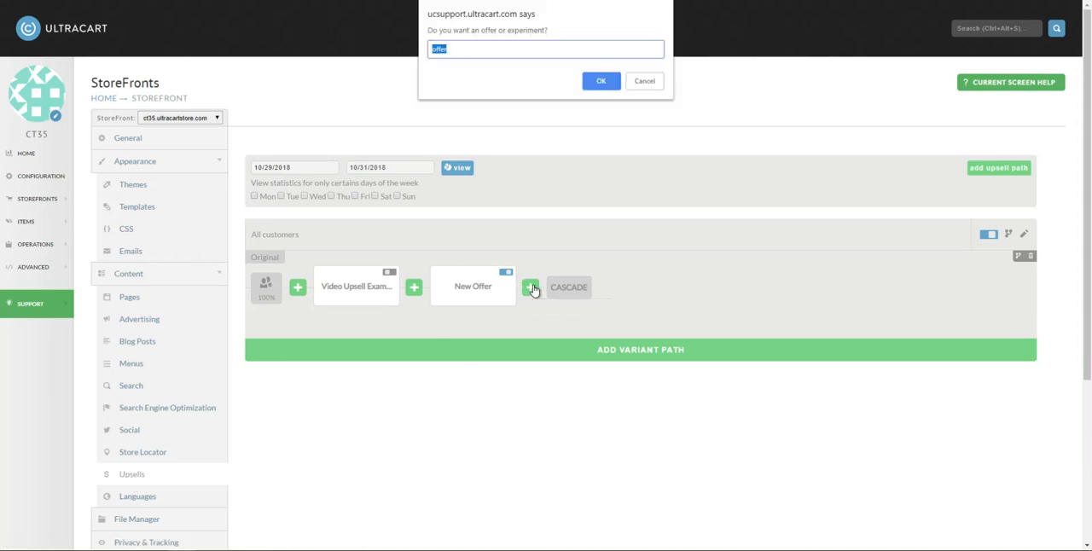
key("Return")
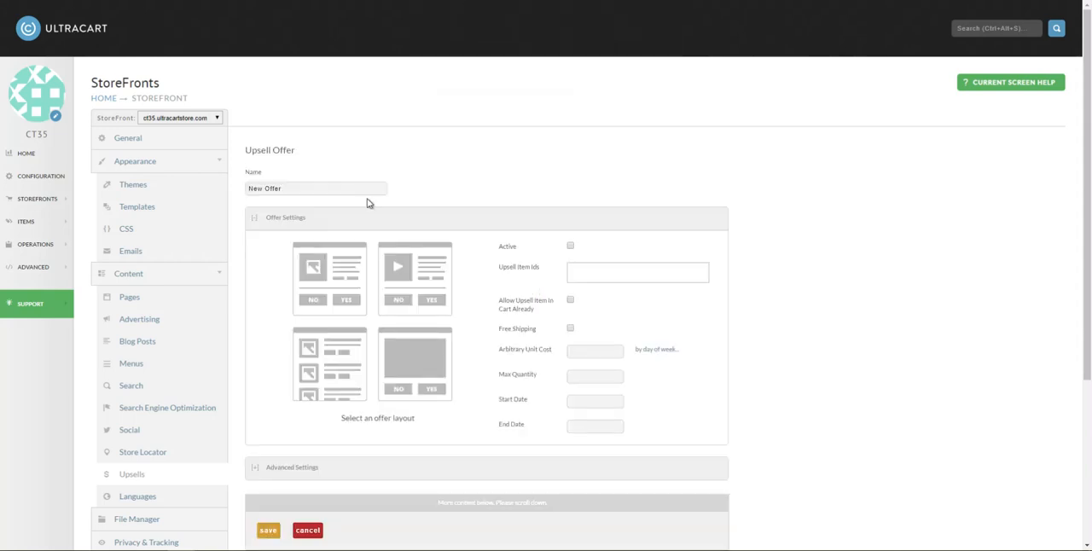
type("VSDL")
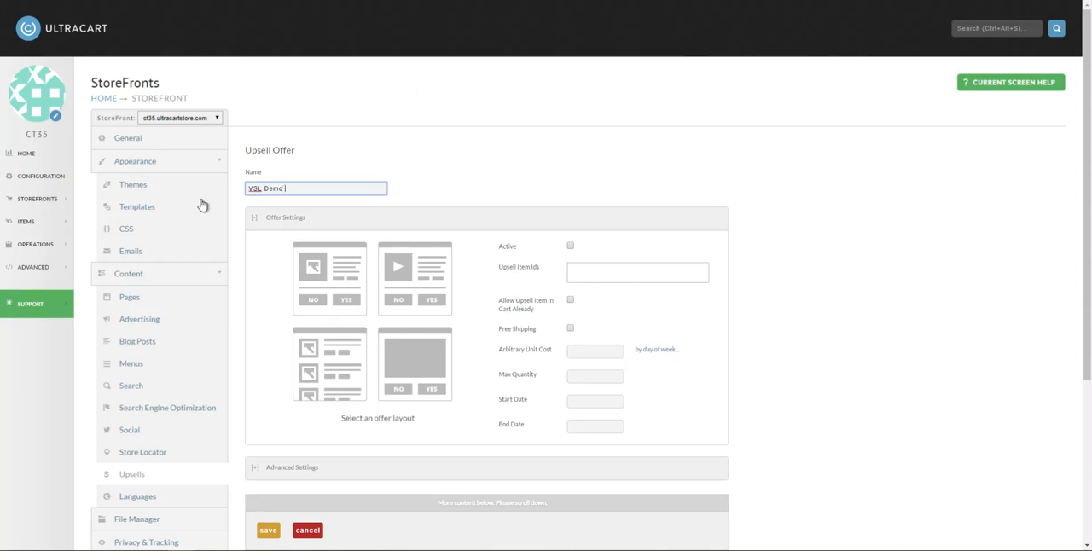
key("Tab")
Step: Make the offer active and add anklehighboots-02 as its upsell item
left_click(576, 274)
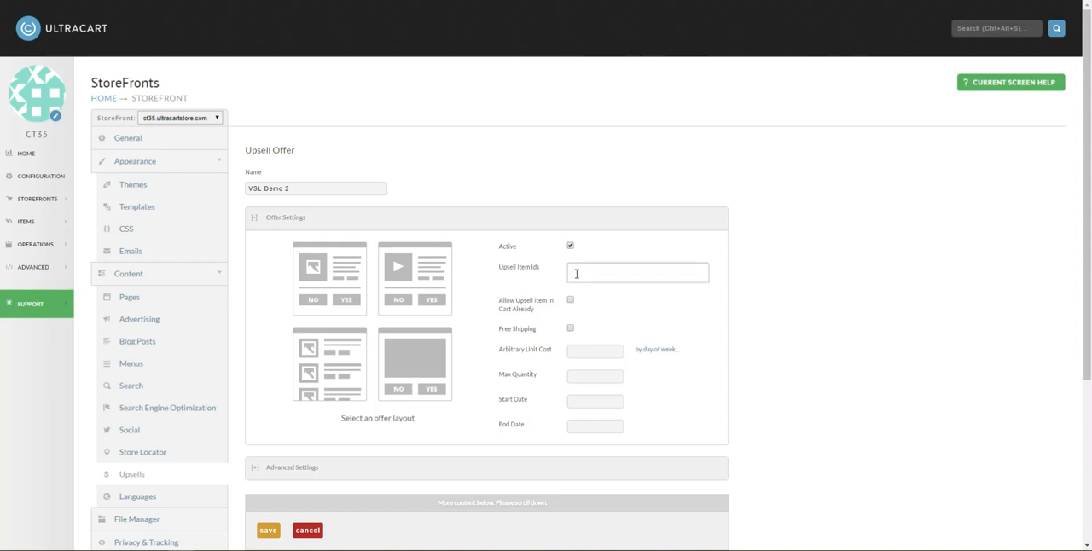
type("boot")
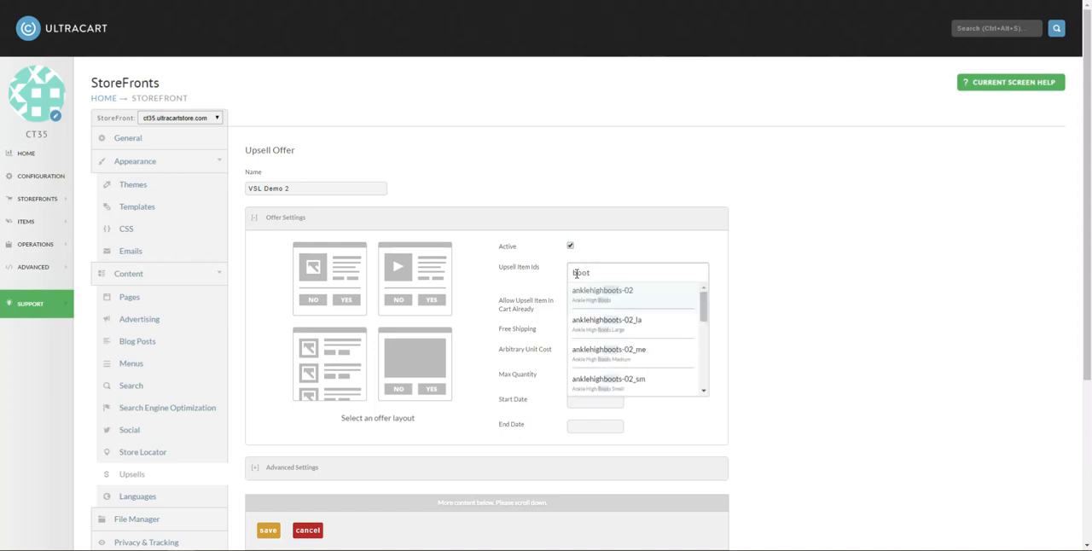
left_click(611, 301)
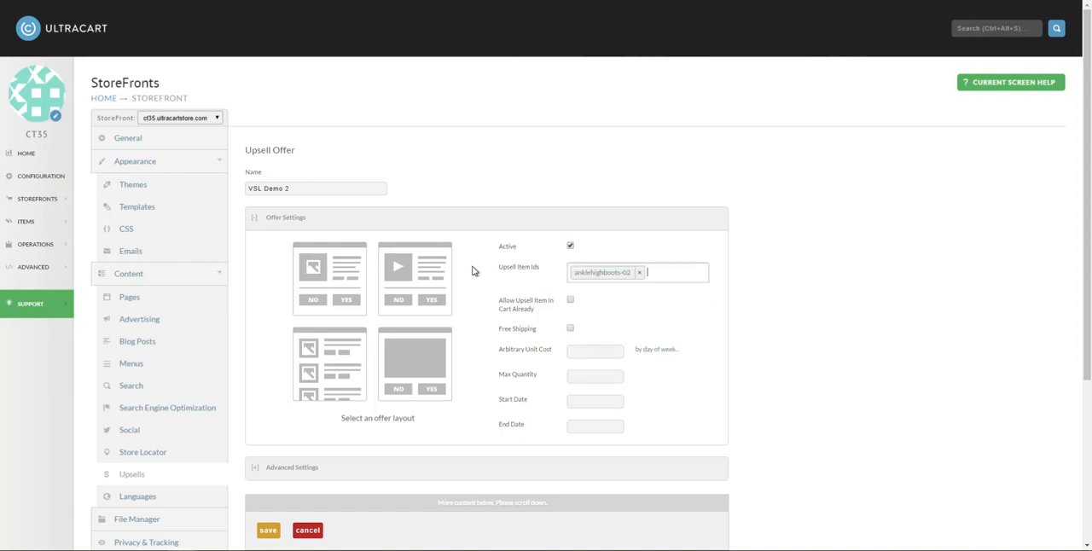
Step: Choose the blank slate layout for the offer and open its content for editing
left_click(409, 365)
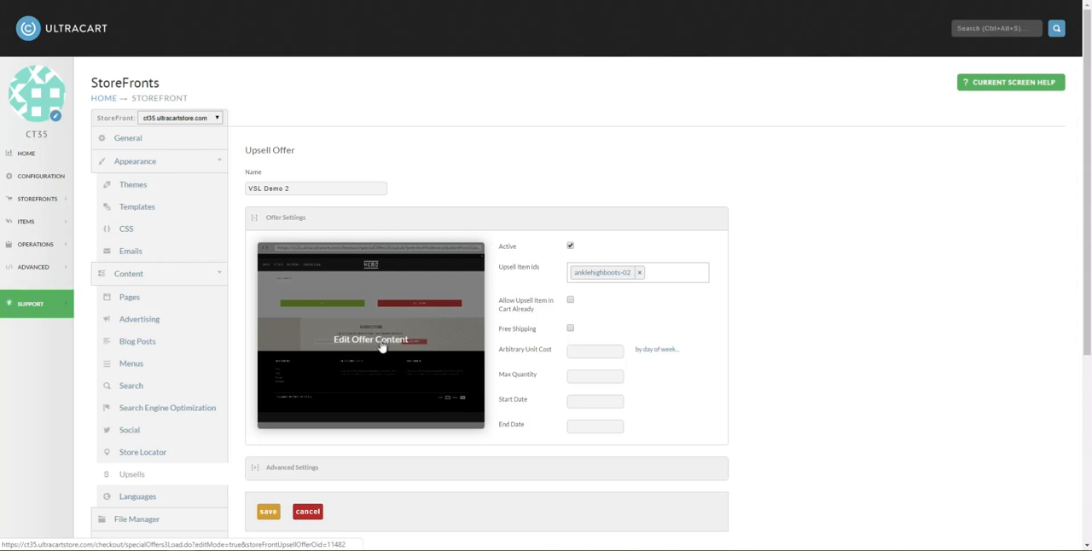
left_click(383, 342)
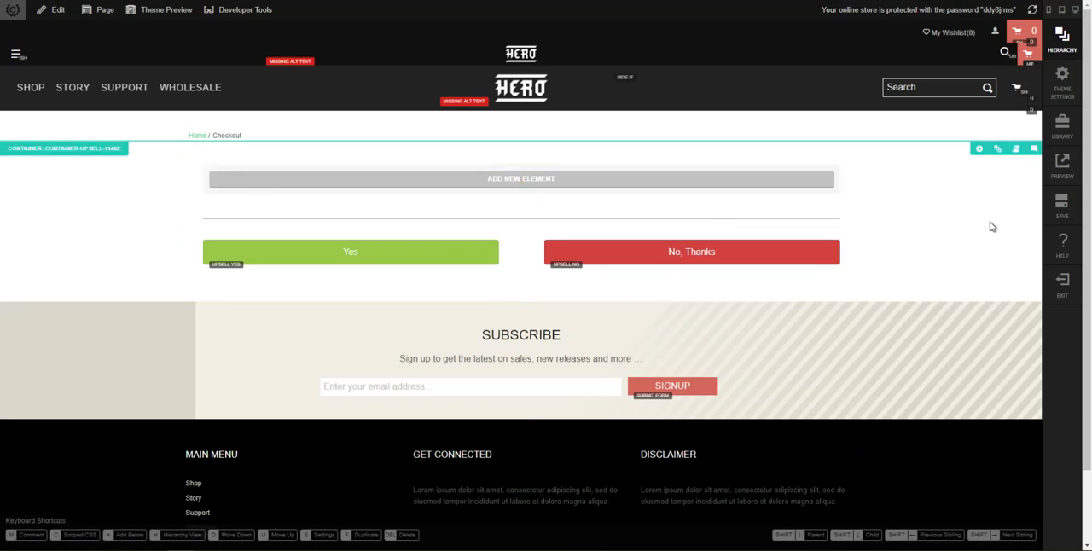
Step: Preview the offer page at desktop size and examine its header, offer area and footer
left_click(1061, 169)
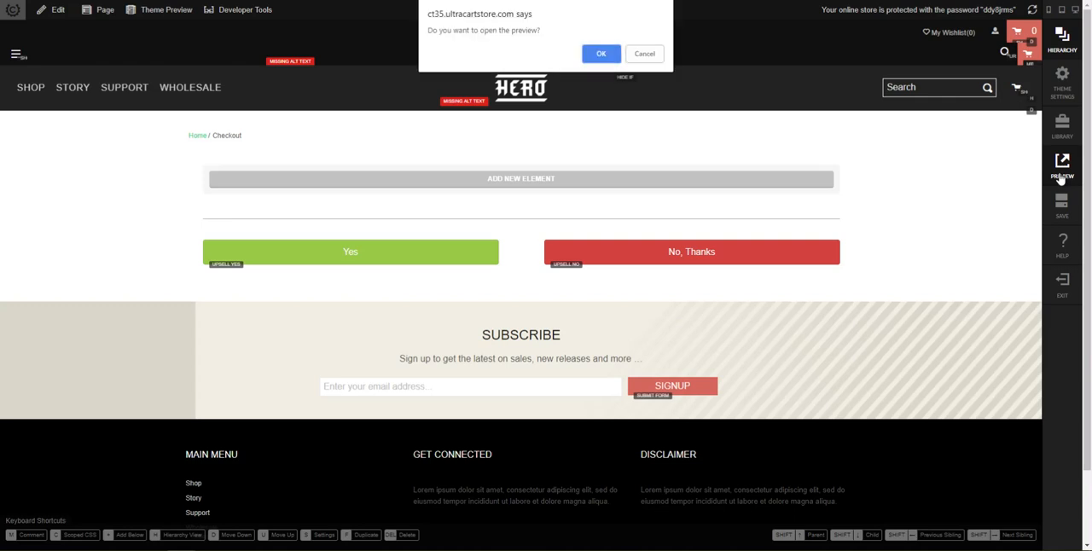
left_click(602, 55)
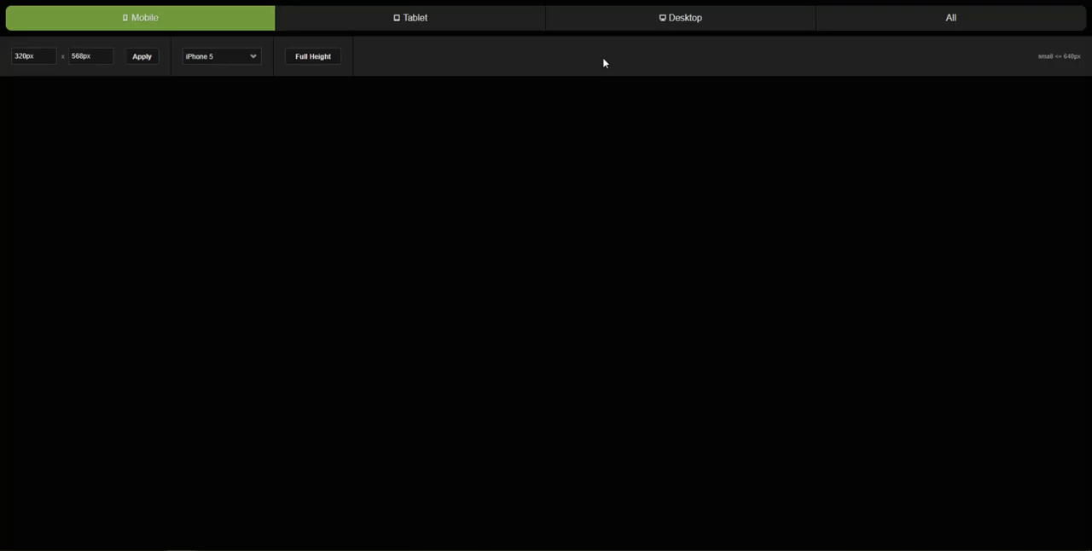
left_click(696, 25)
scroll(918, 269, "down", 2)
scroll(917, 262, "up", 2)
scroll(916, 260, "down", 2)
scroll(609, 212, "up", 1)
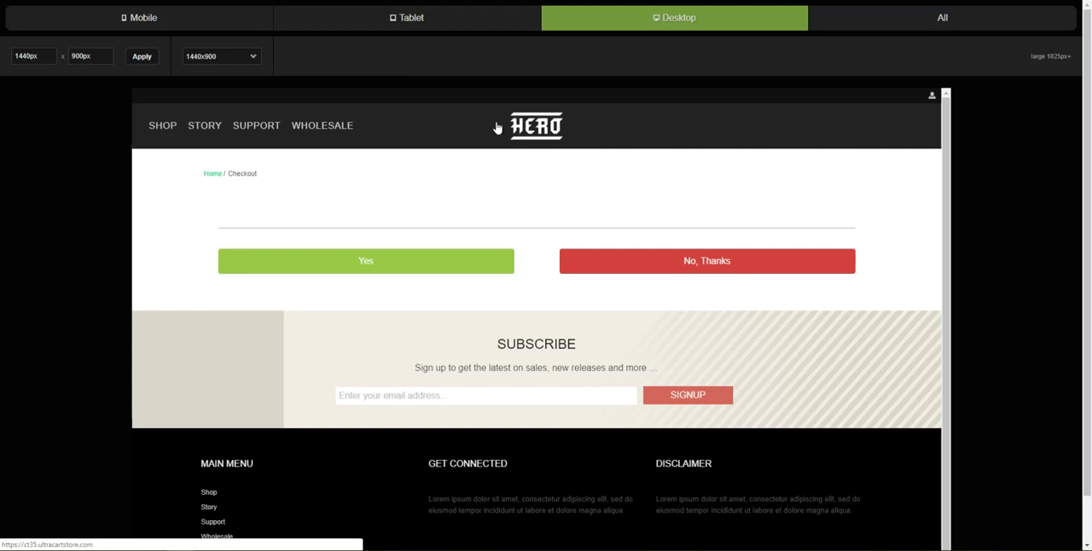
scroll(592, 151, "down", 1)
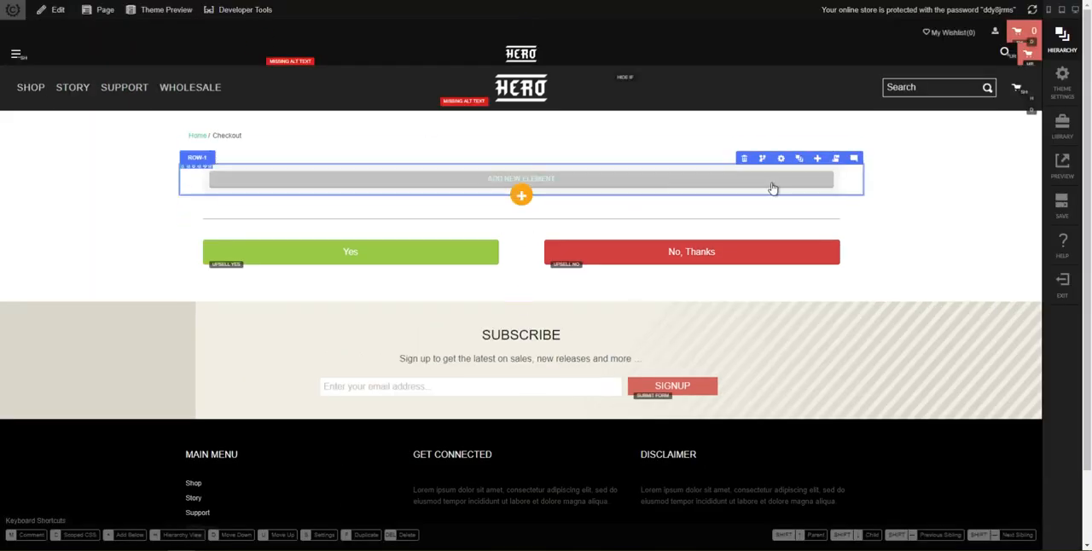
Step: Wrap the Subheader section in a Hide If element and enable its Upsell condition
left_click(799, 158)
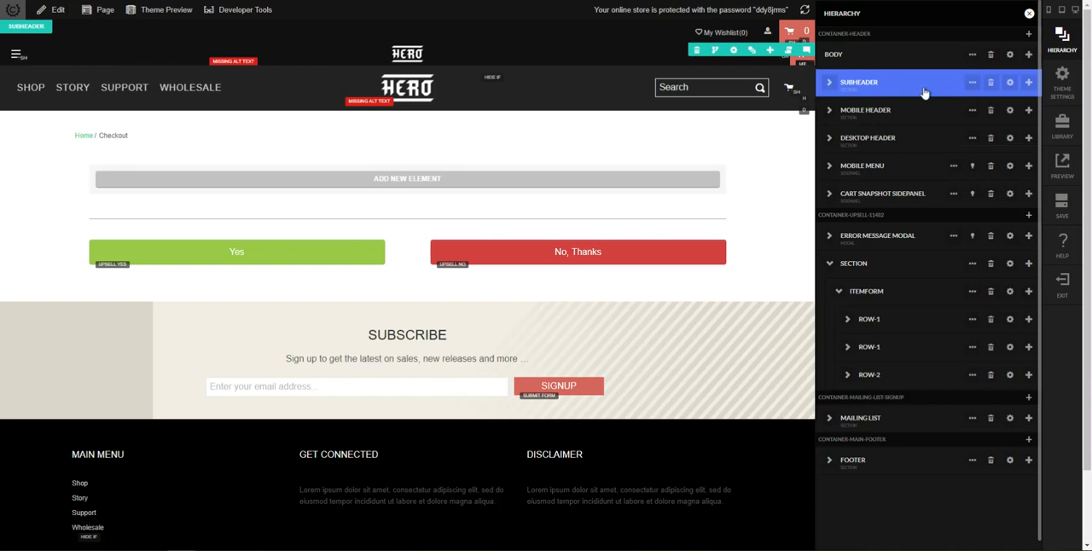
mouse_move(967, 87)
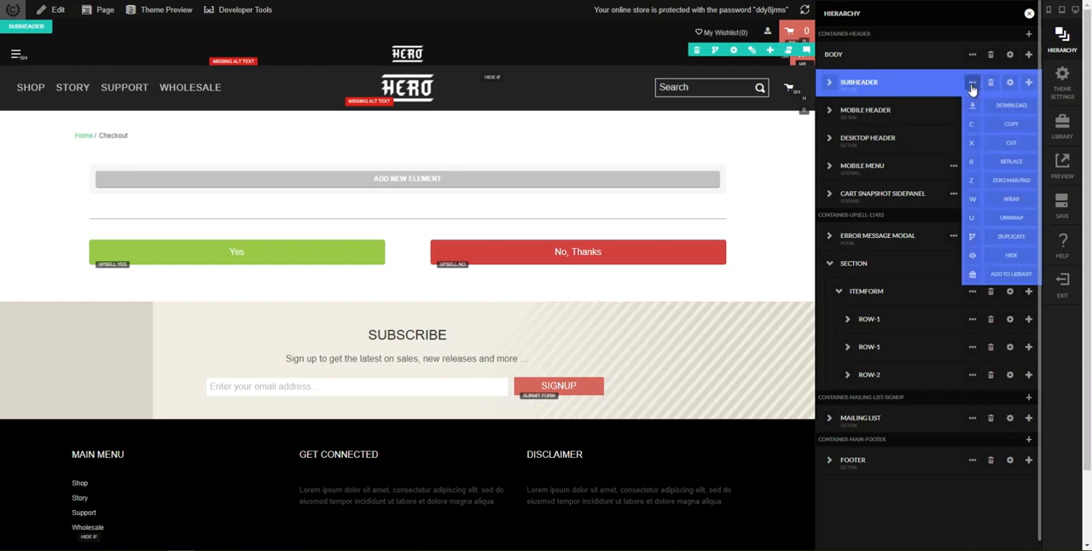
left_click(971, 201)
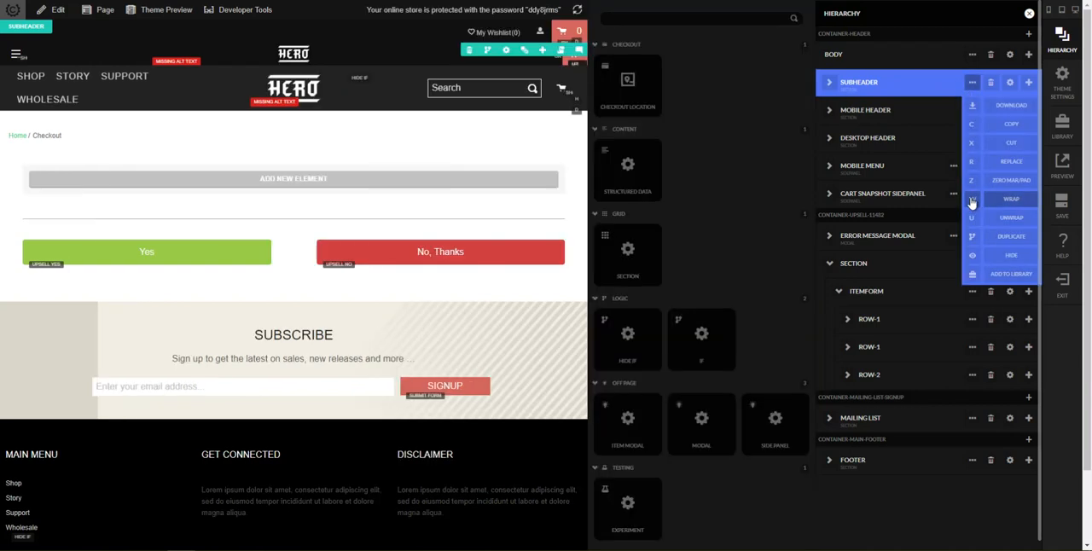
type("hide")
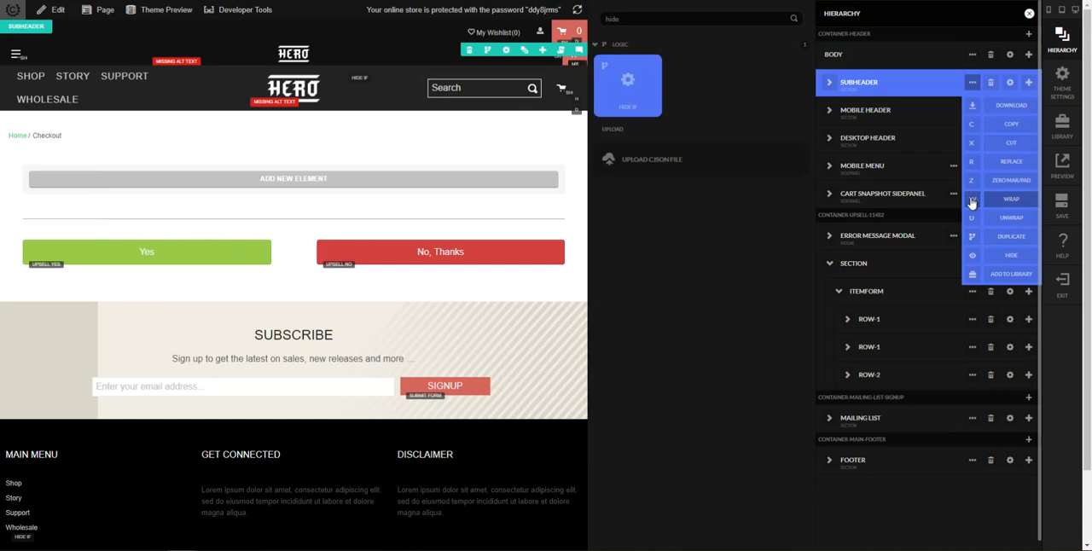
left_click(613, 95)
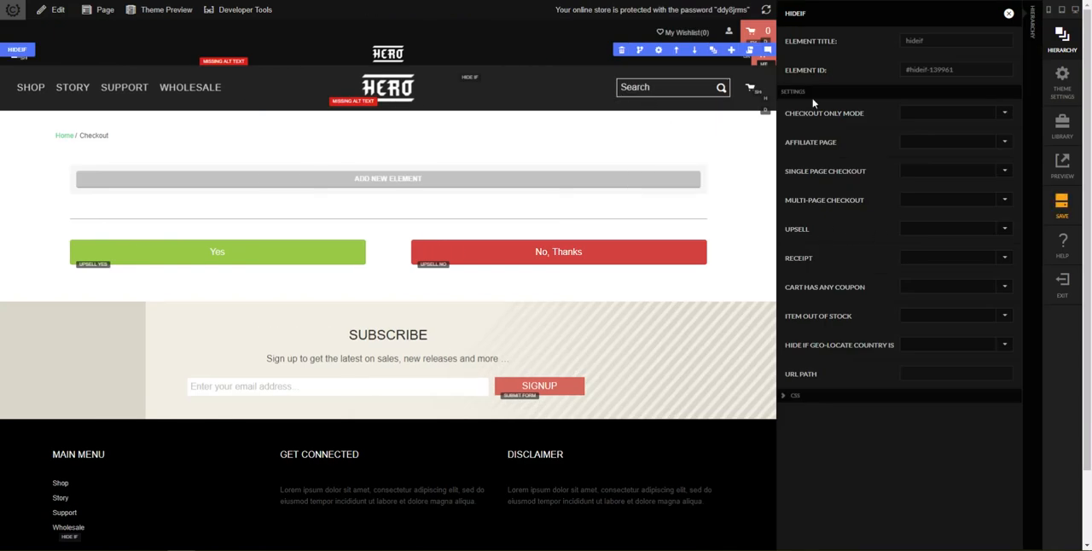
left_click(939, 236)
left_click(923, 265)
left_click(1008, 15)
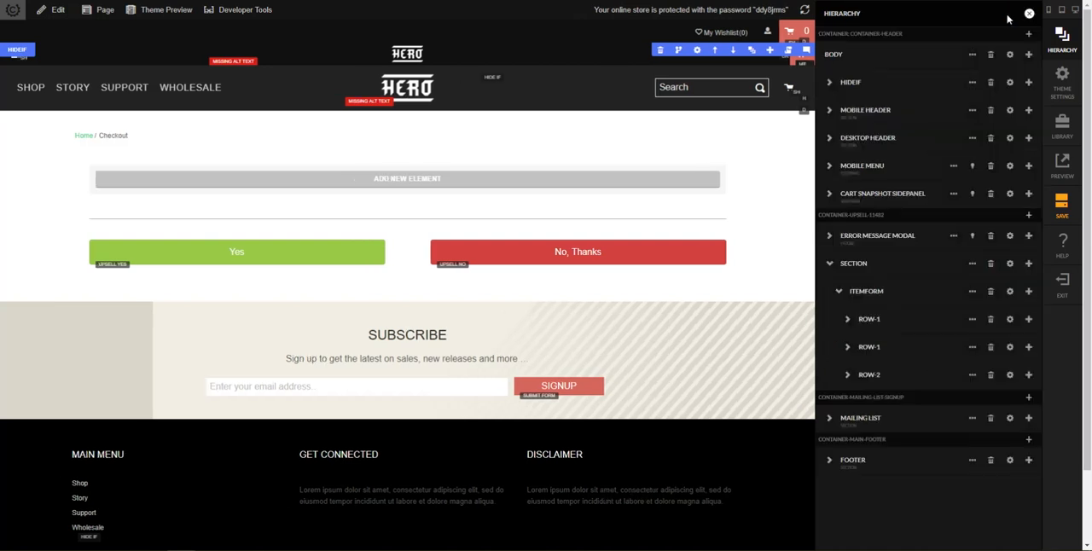
Step: Move the Mobile Header, Desktop Header, Mobile Menu and Cart Snapshot Sidepanel into the Hide If element containing the Subheader
left_click(830, 86)
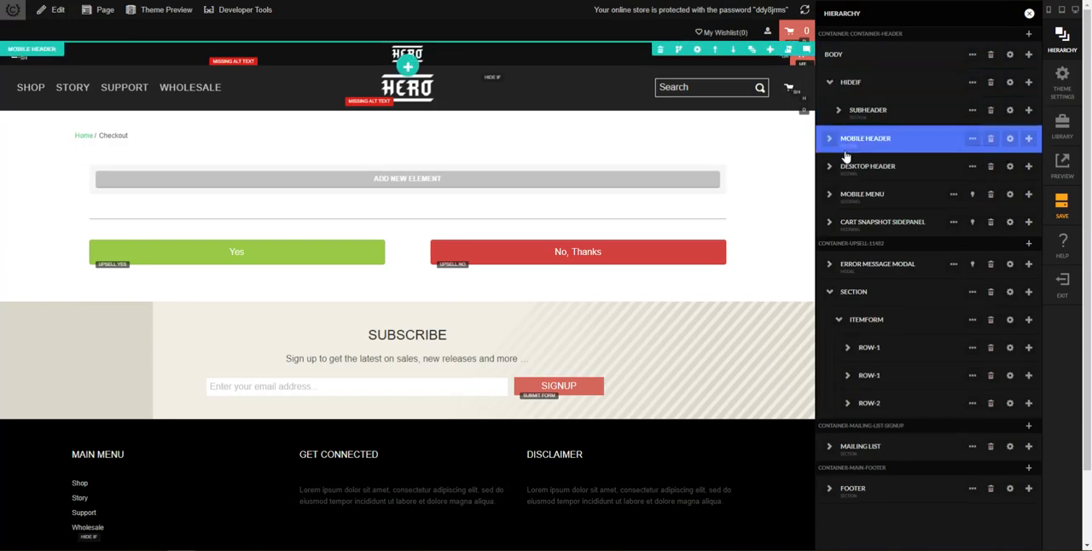
left_click_drag(845, 154, 870, 238)
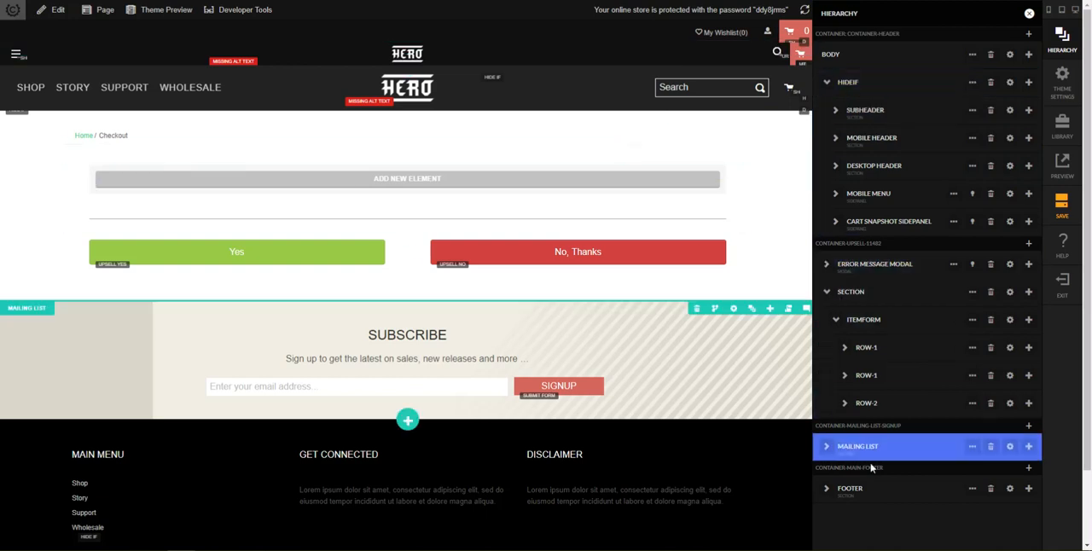
Step: Wrap the Mailing List section in a Hide If element and enable its Upsell condition
left_click(973, 447)
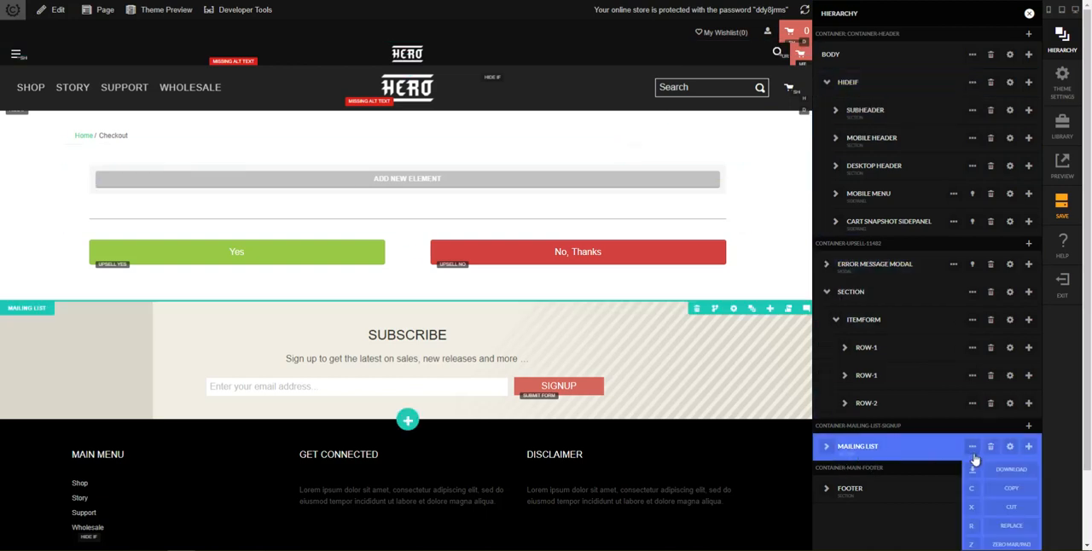
scroll(976, 495, "down", 2)
left_click(975, 498)
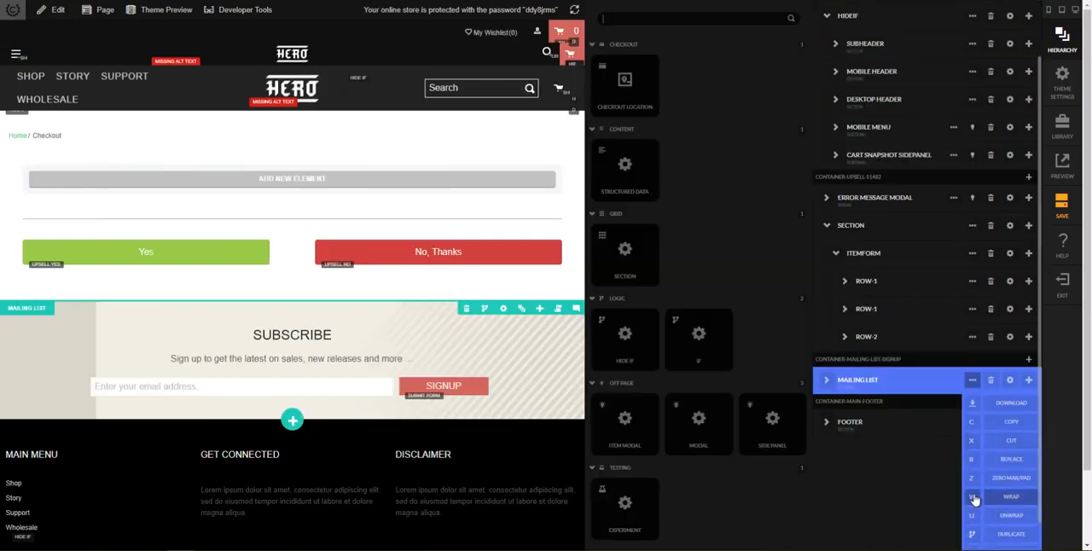
type("hideif")
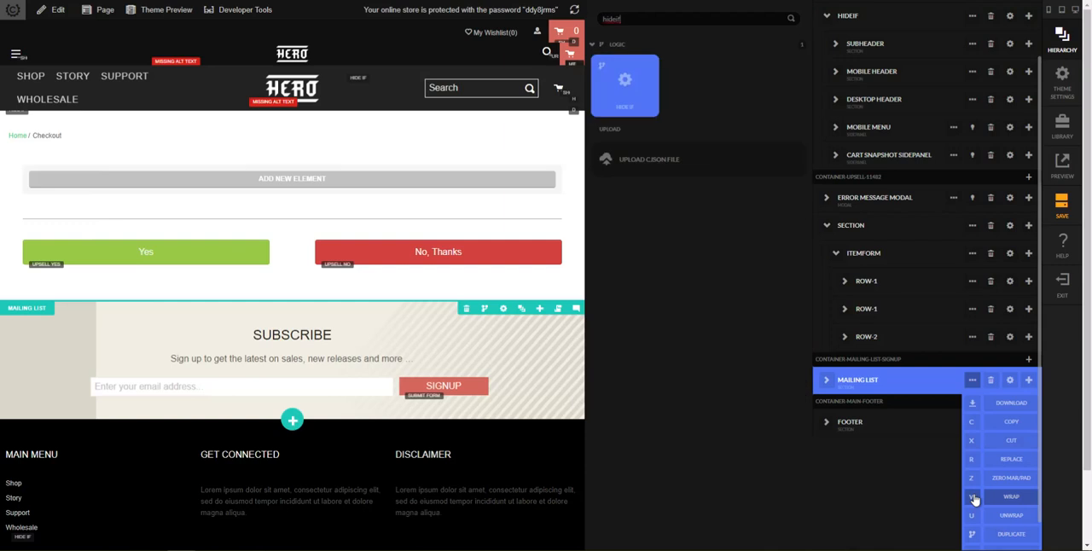
key("Return")
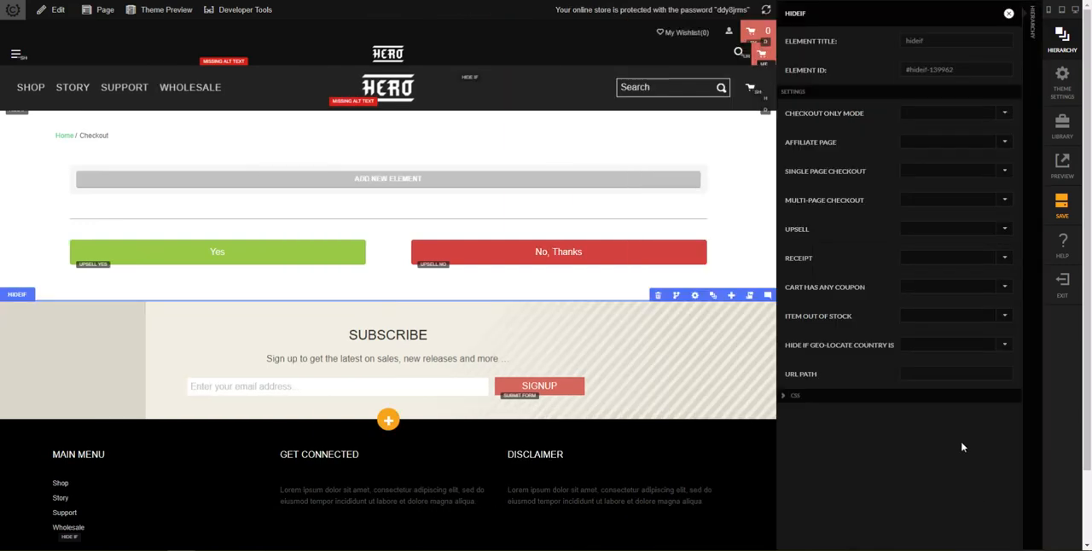
left_click(934, 240)
left_click(935, 269)
left_click(1008, 13)
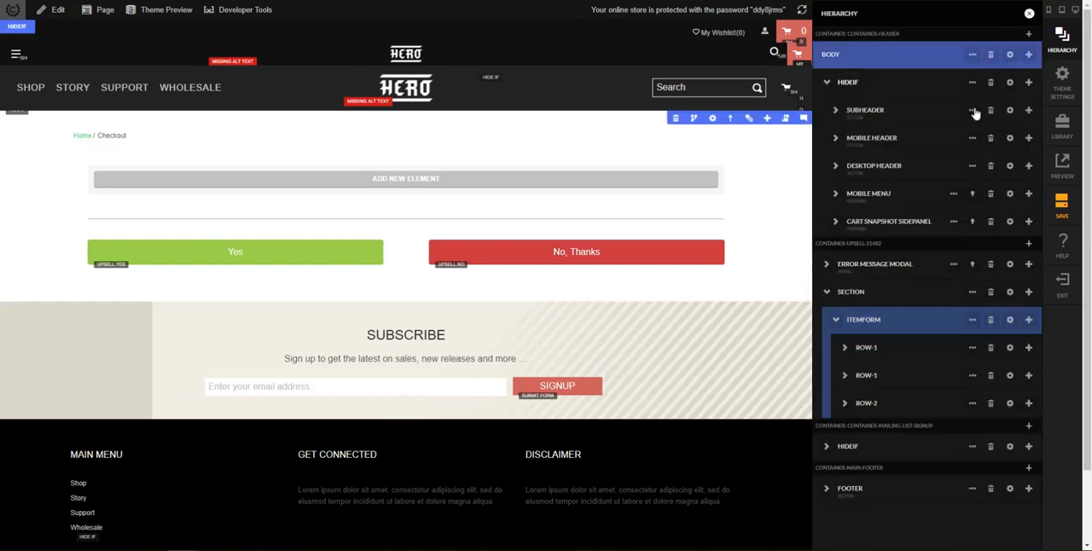
Step: Wrap the Footer section in a Hide If element and enable its Upsell condition
left_click(972, 489)
scroll(973, 522, "down", 1)
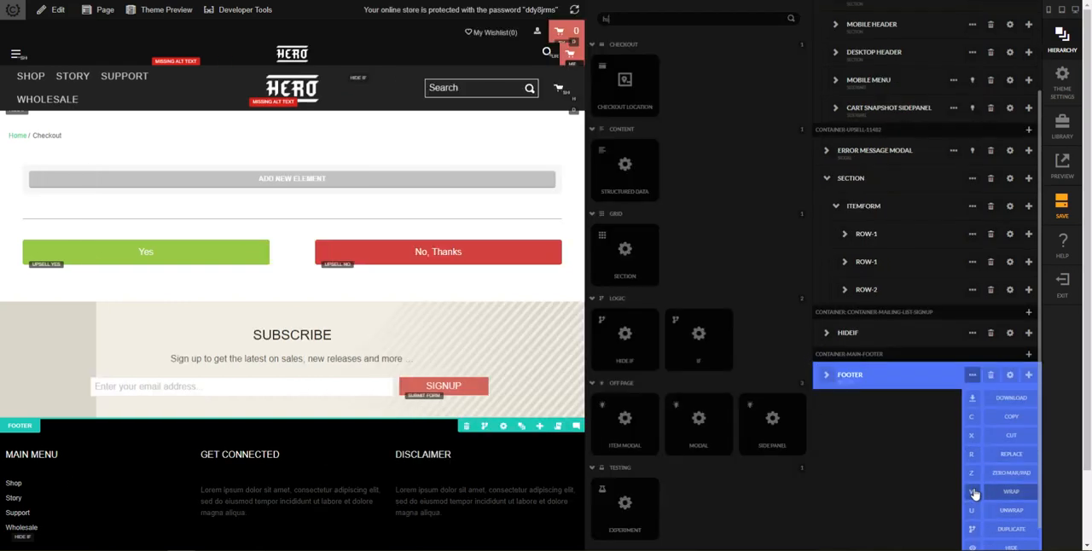
type("hideif")
left_click(975, 493)
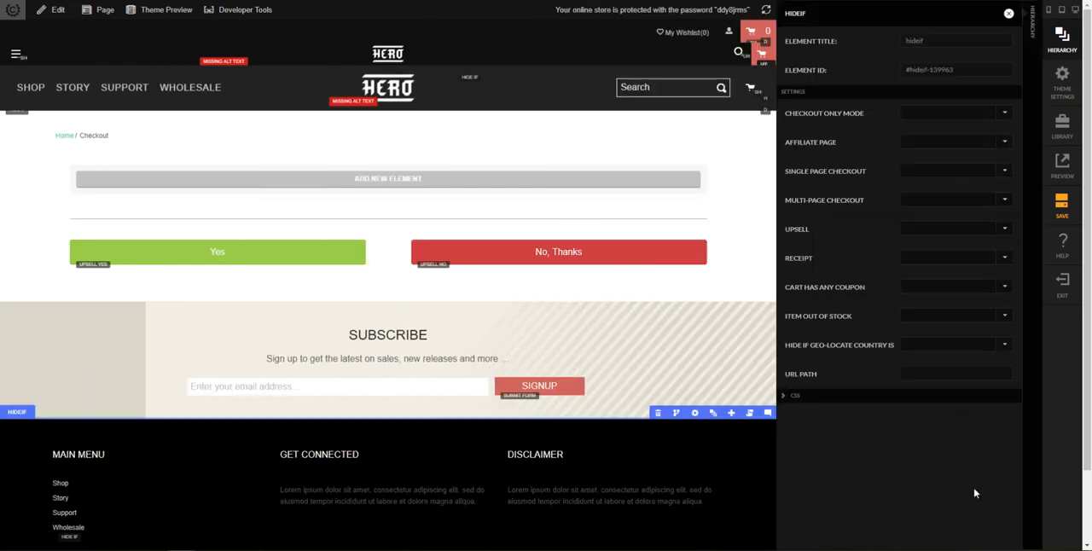
left_click(958, 228)
left_click(947, 265)
left_click(740, 266)
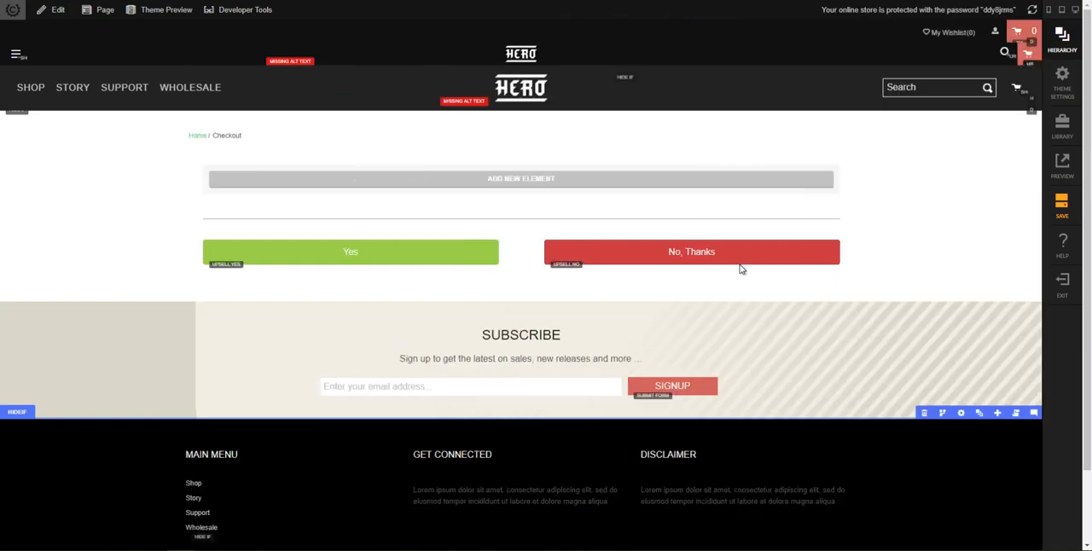
Step: Save the page changes and check the offer page in the desktop preview
left_click(1062, 208)
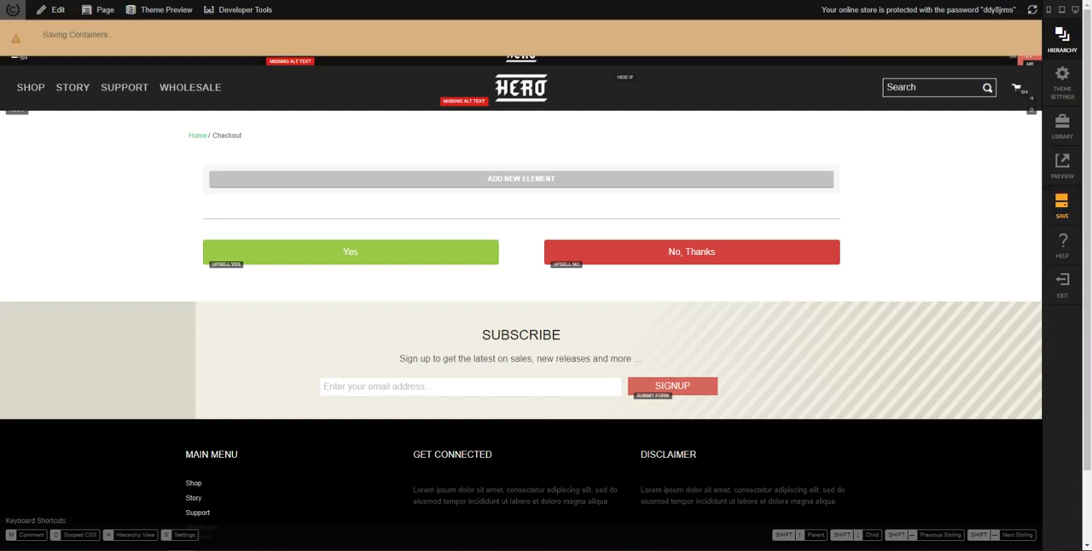
left_click(1063, 164)
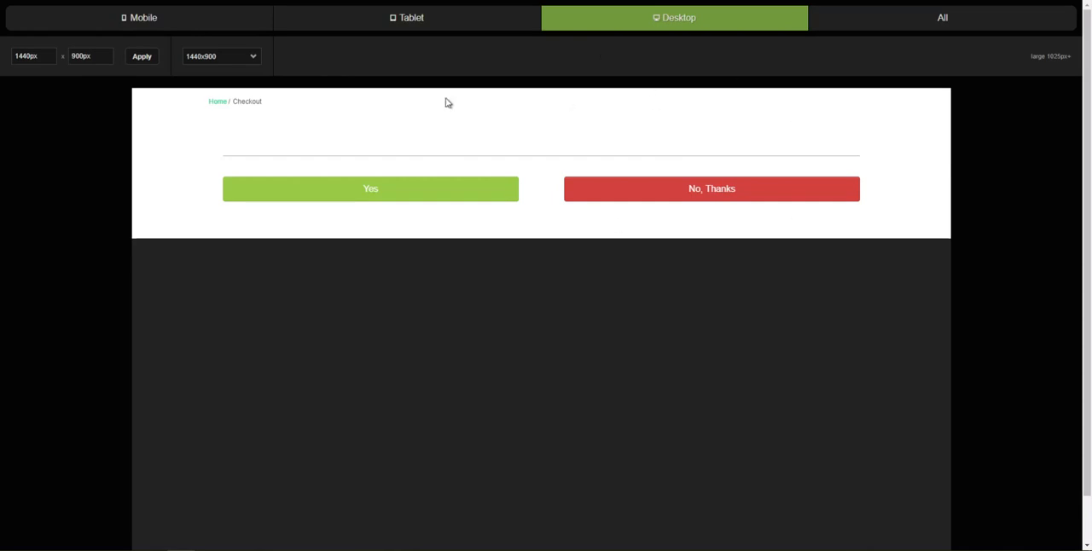
left_click(336, 1)
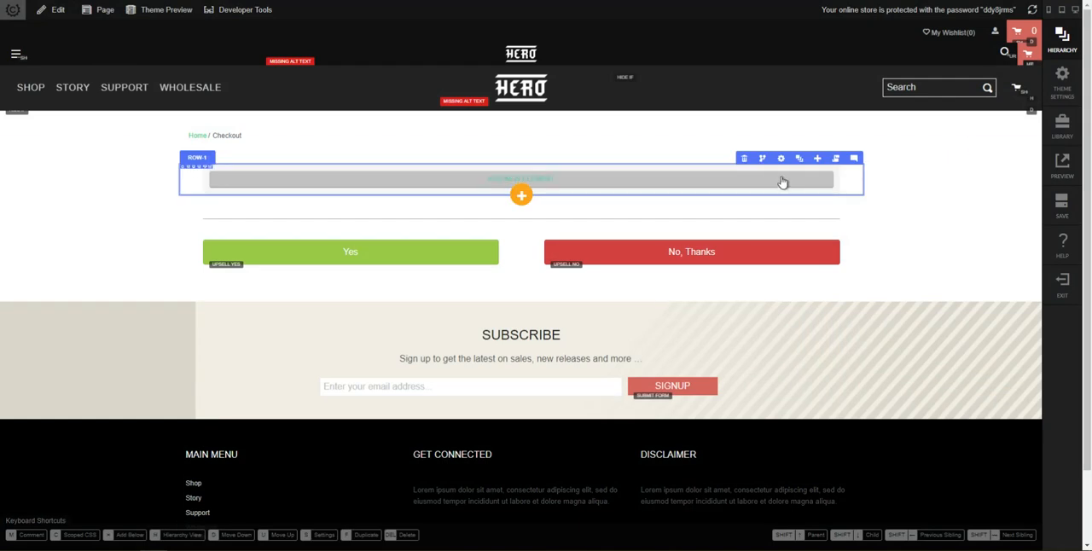
Step: Add a Progress Chevron element as a child of Column 1 in the item form's first row
left_click(799, 159)
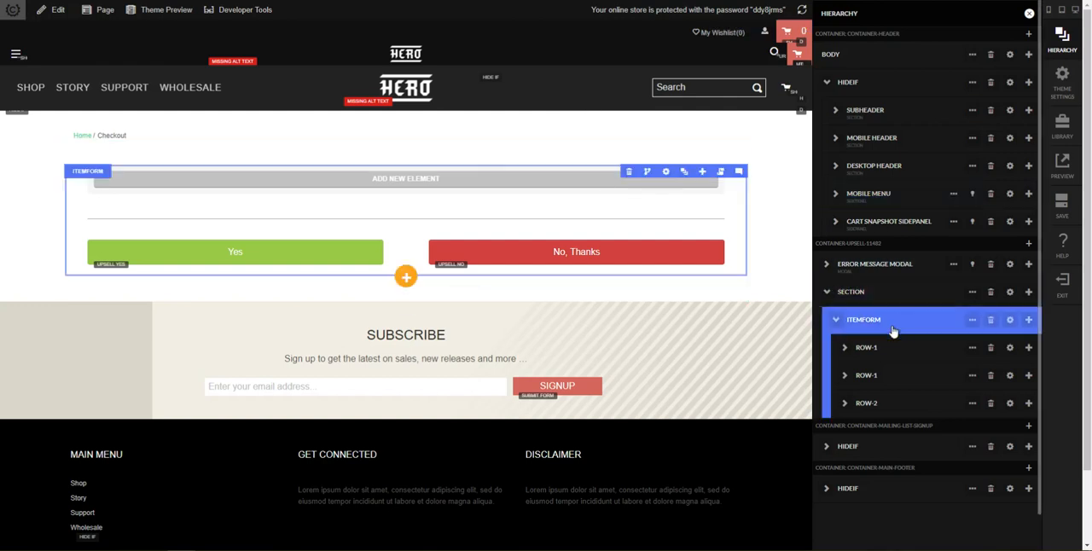
left_click(845, 347)
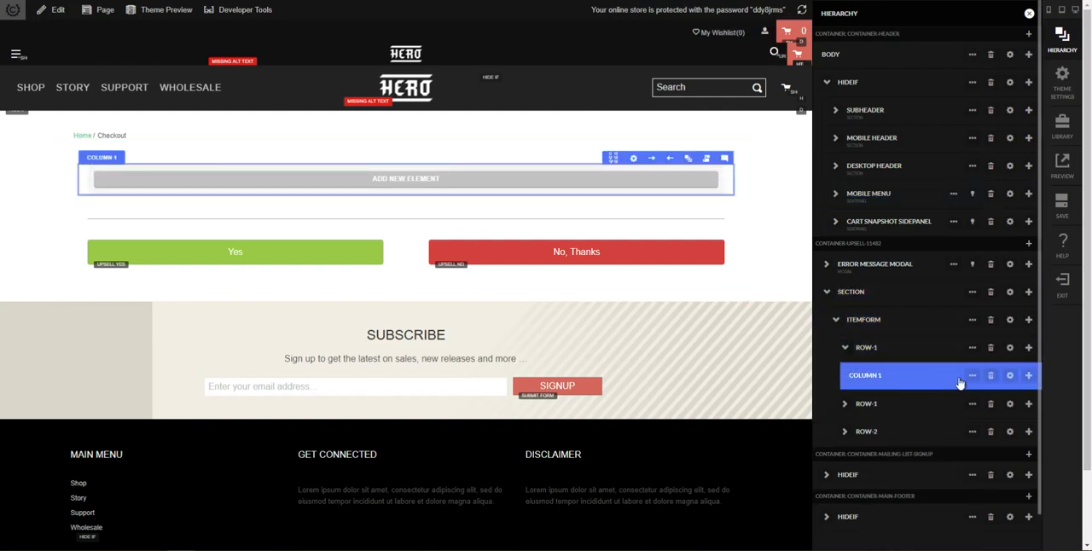
left_click(1030, 384)
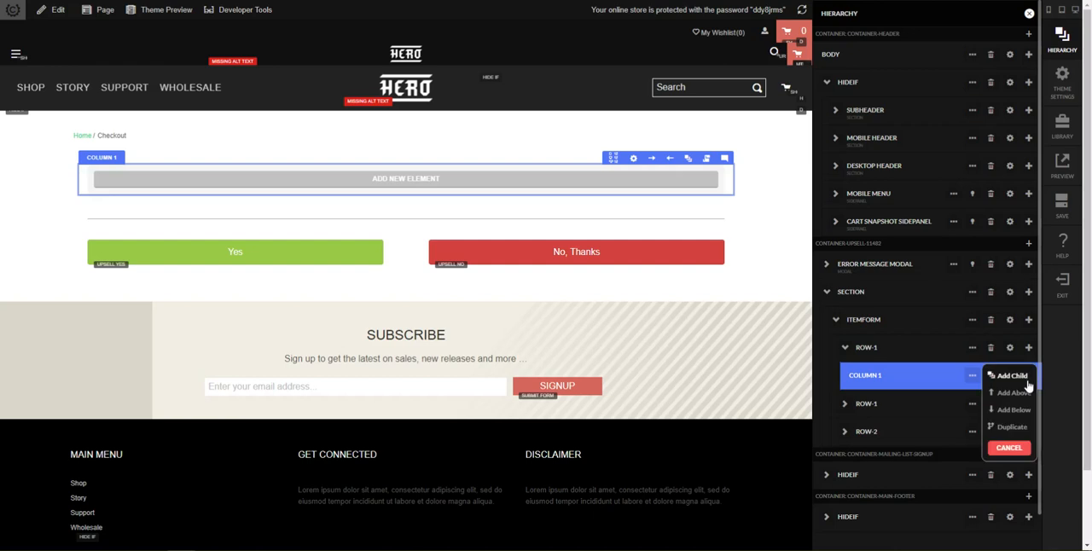
left_click(1012, 377)
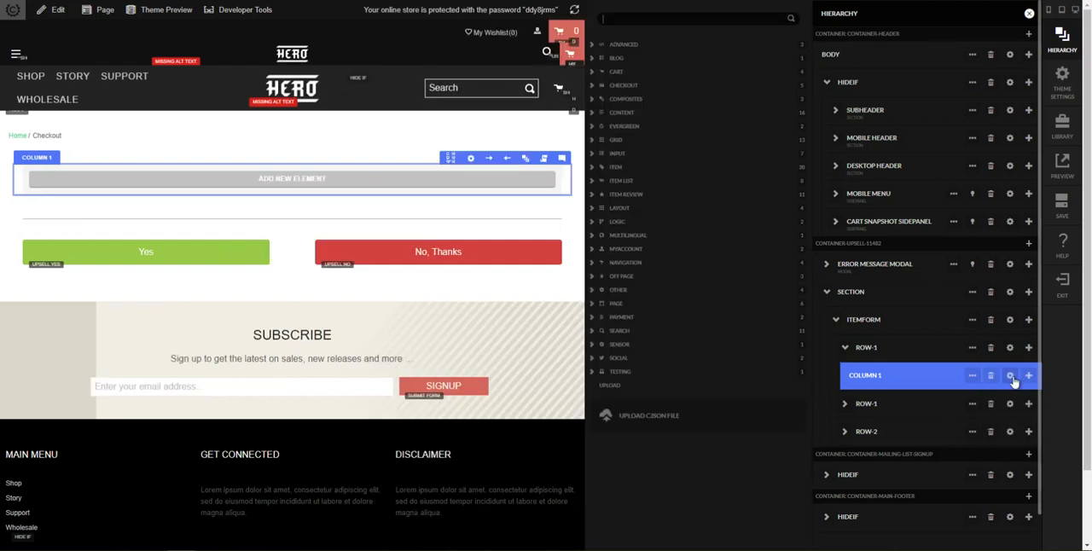
type("progres")
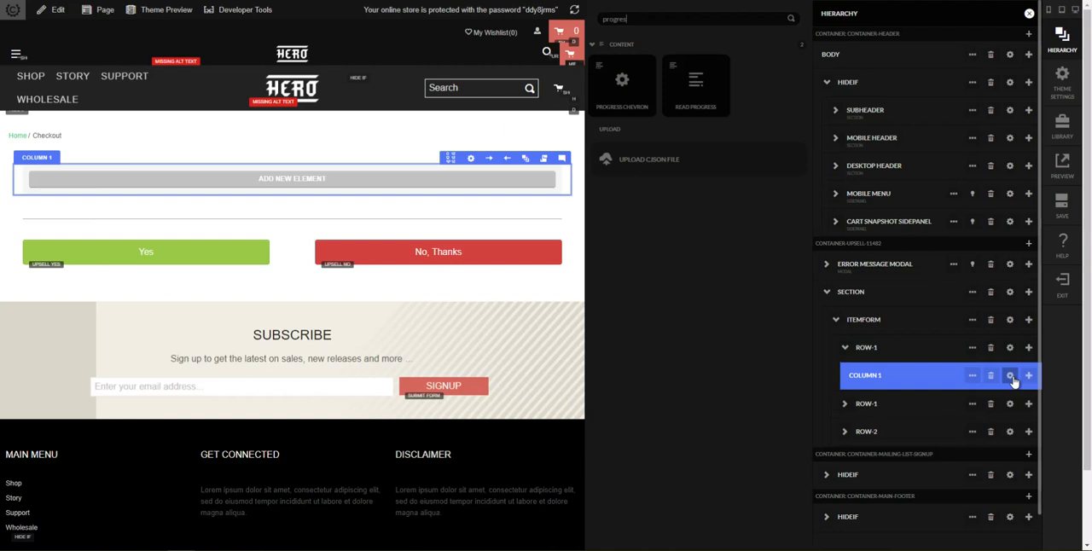
left_click(622, 85)
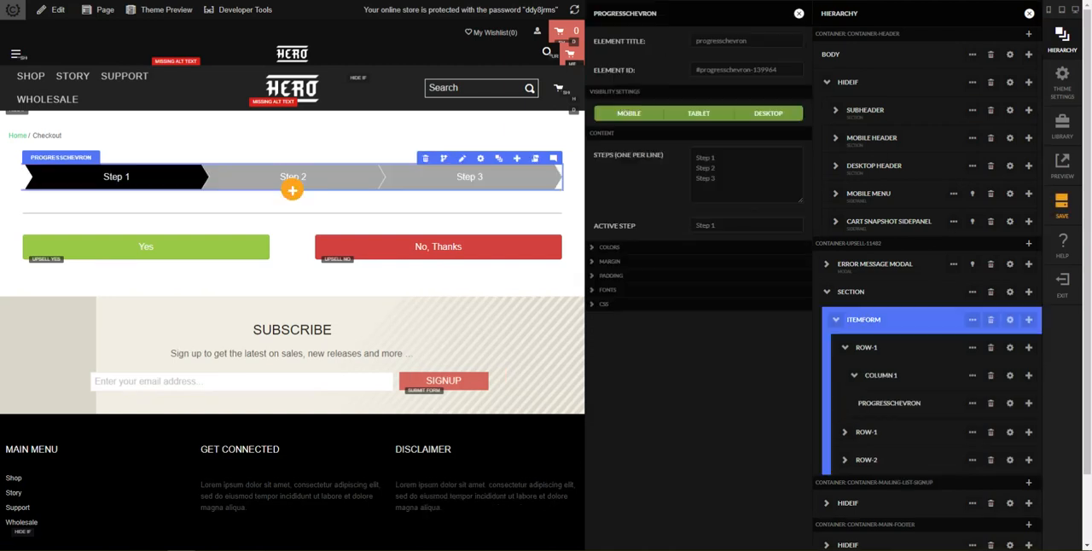
Step: Replace the progress chevron's steps with Checkout, Order Customization and Order Confirmation, one per line
left_click_drag(724, 180, 676, 156)
left_click(154, 550)
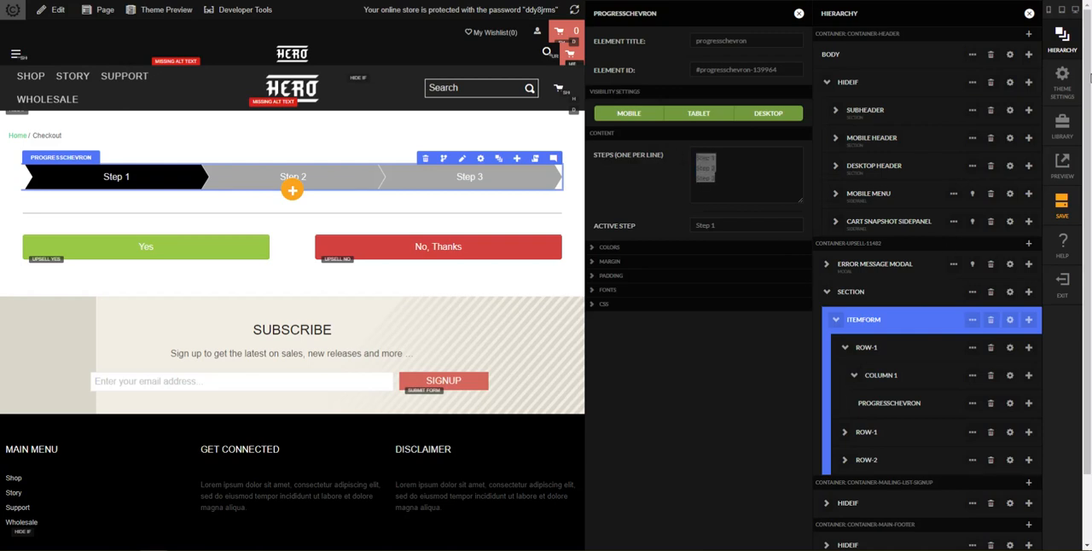
left_click(710, 181)
key("ctrl+a")
type("Checkout Order Customization Order Confirmation")
key("Tab")
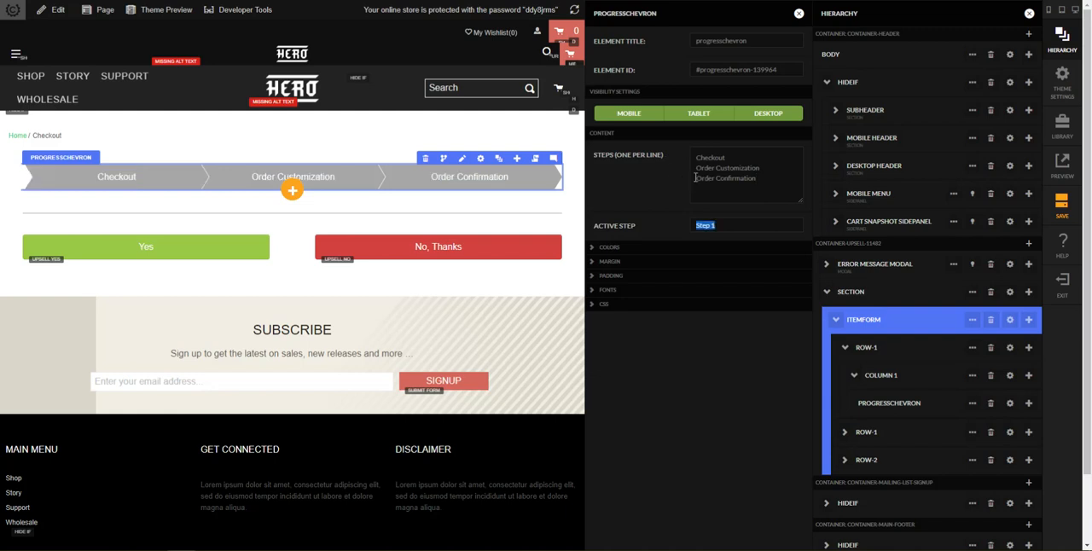
Step: Set the progress chevron's active step to Order Customization
left_click(778, 168)
key("shift+Home")
key("ctrl+c")
left_click(692, 231)
key("ctrl+a")
key("ctrl+v")
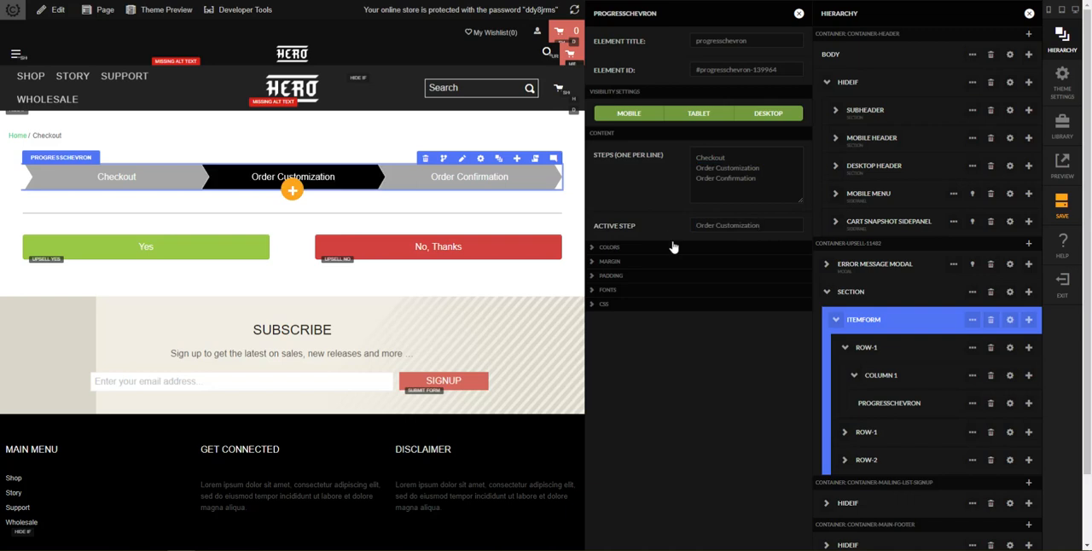
Step: Set the progress chevron's text color to the custom value rgb(122, 167, 197)
left_click(611, 247)
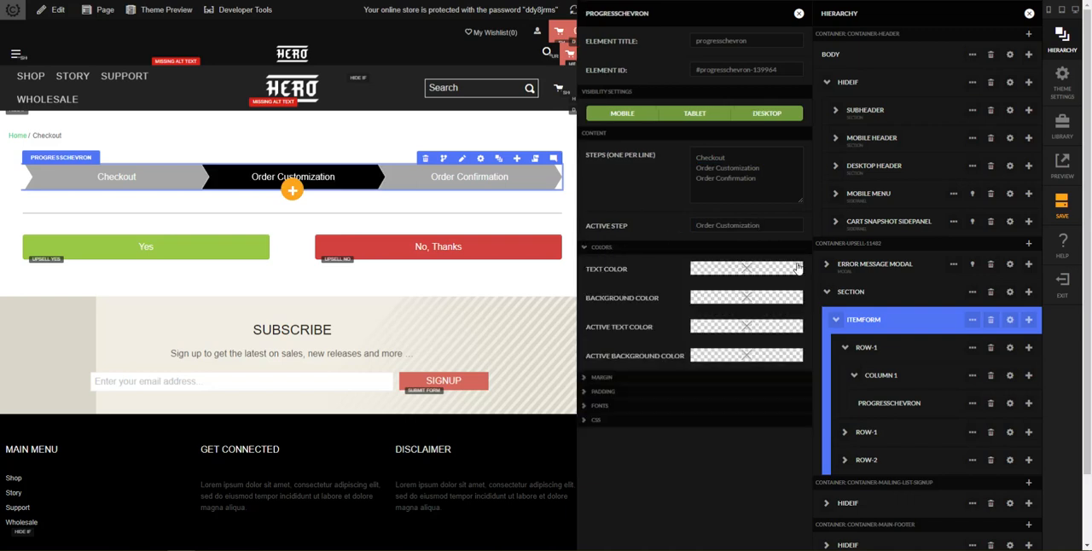
left_click(747, 269)
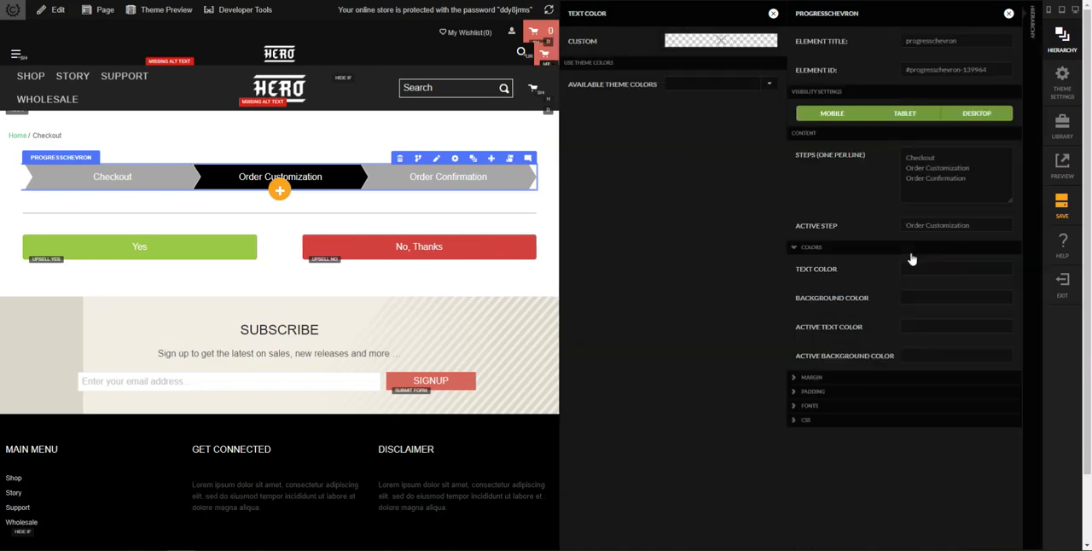
left_click(756, 46)
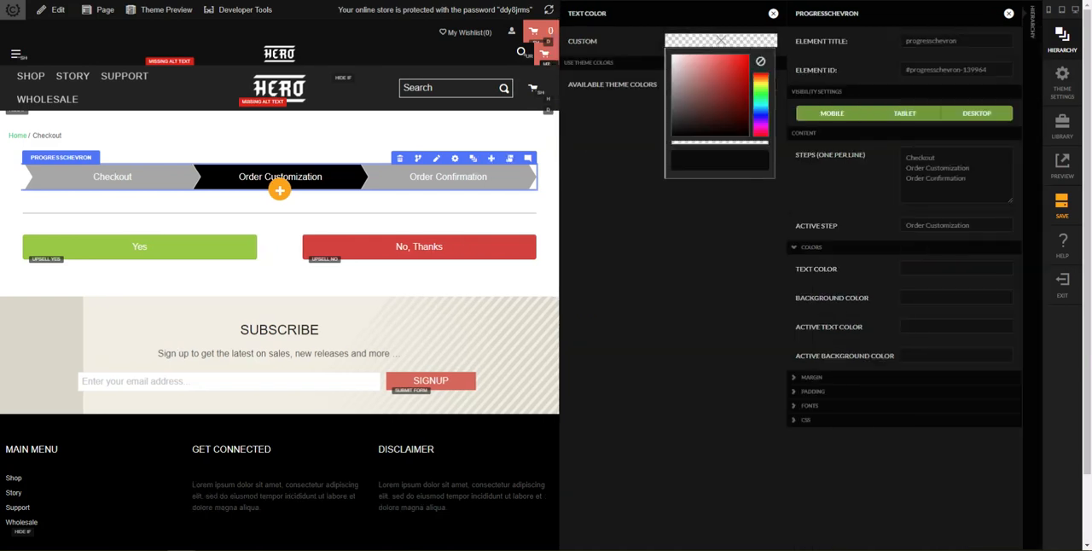
left_click(736, 159)
key("ctrl+v")
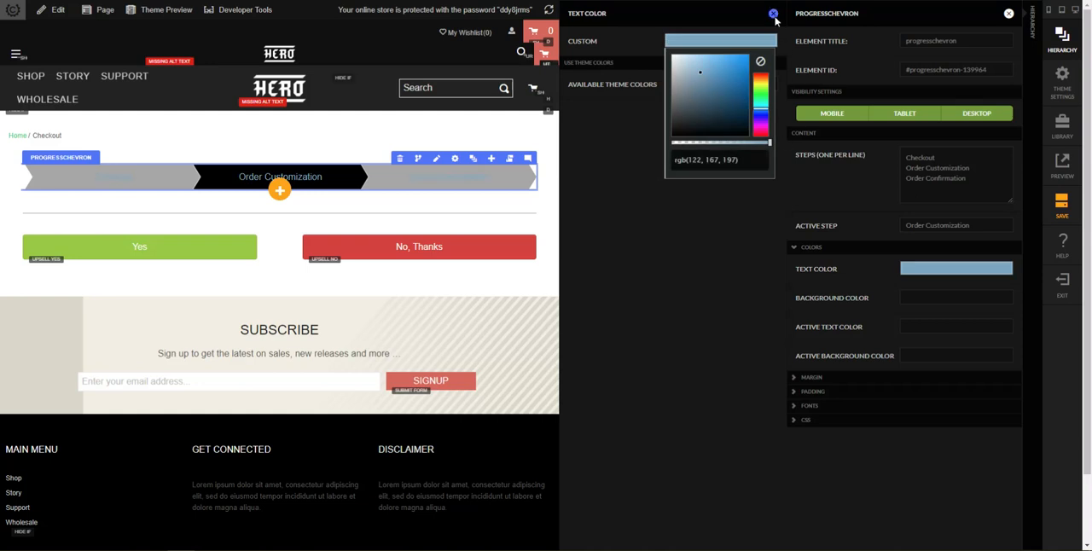
left_click(774, 14)
Step: Set the progress chevron's background color to the custom value rgb(240, 244, 249)
left_click(956, 296)
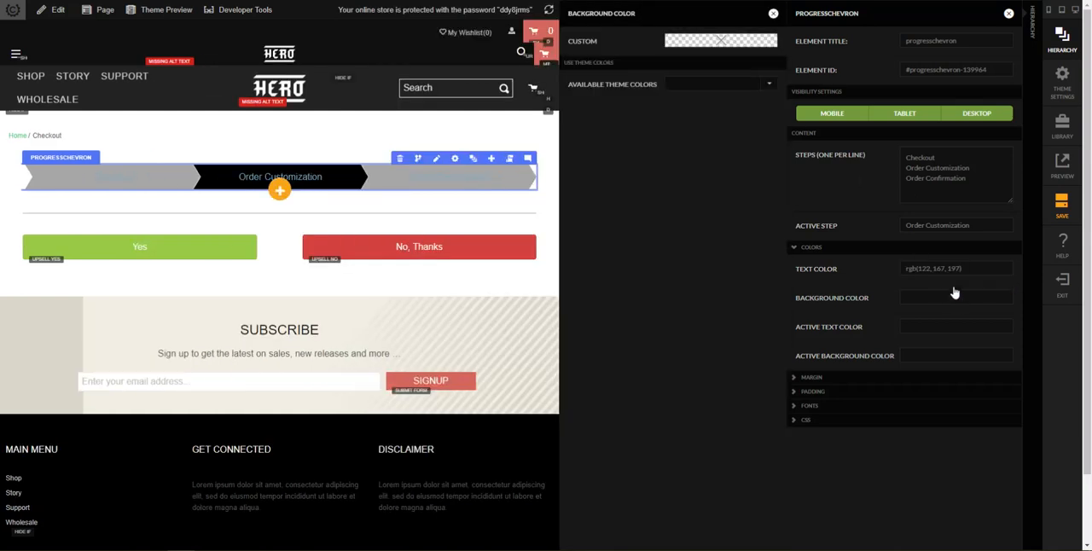
left_click(731, 52)
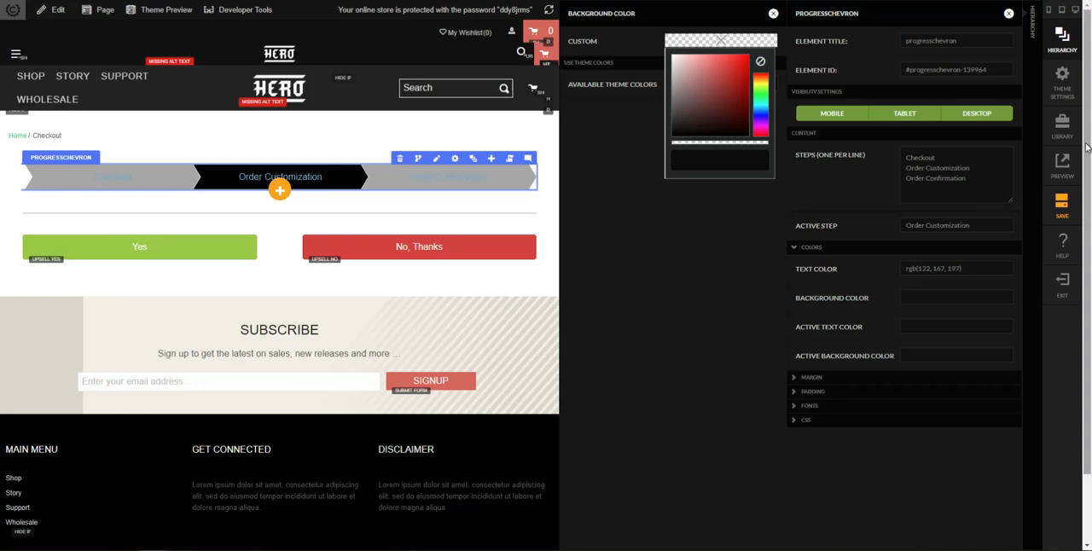
left_click(726, 157)
key("ctrl+v")
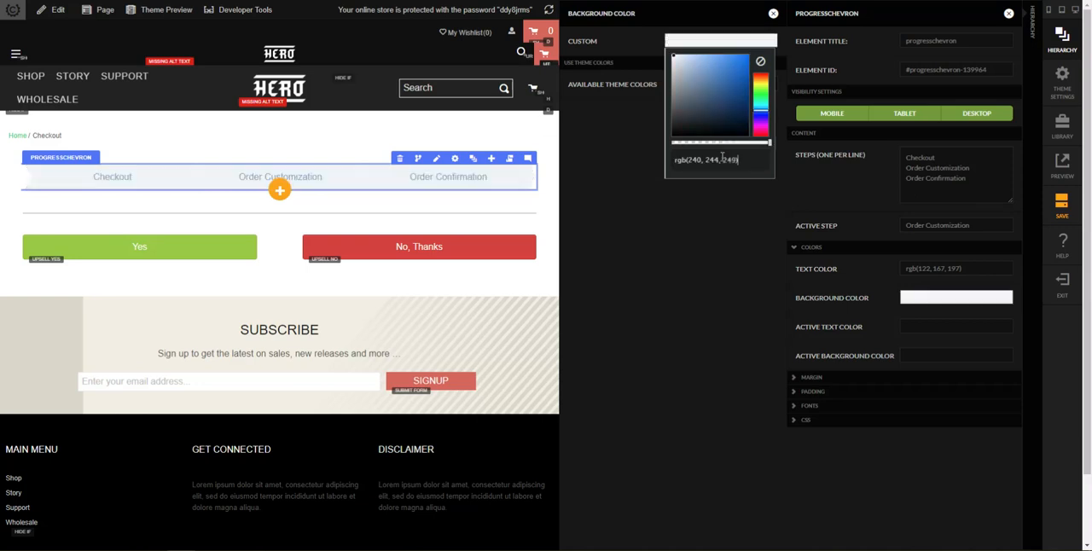
left_click(773, 13)
Step: Set the progress chevron's active text color to the custom value rgb(255, 255, 255)
left_click(938, 332)
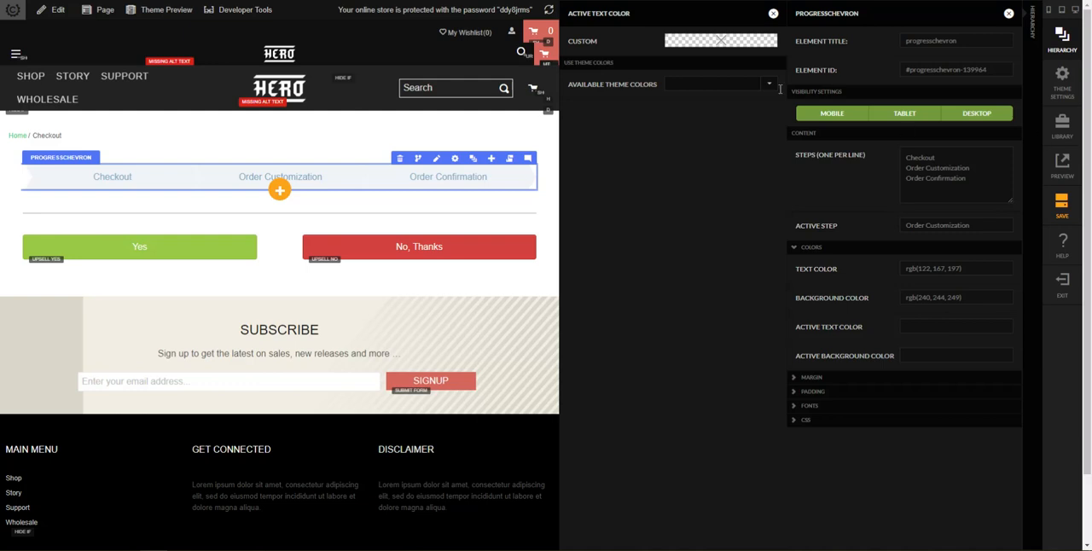
left_click(735, 45)
left_click(713, 159)
key("ctrl+v")
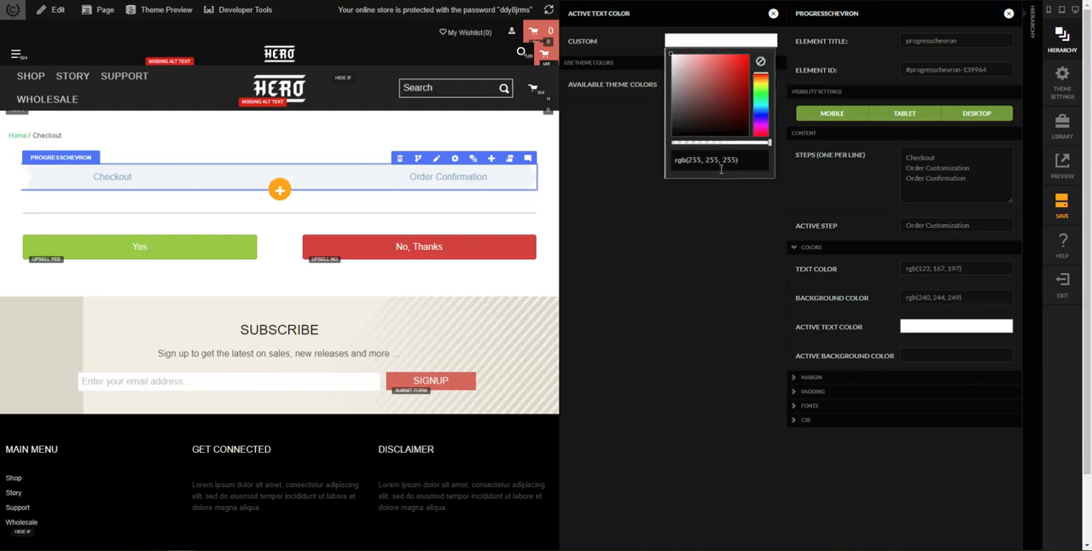
left_click(773, 14)
Step: Set the progress chevron's active background color to the custom value rgb(122, 167, 197)
left_click(942, 356)
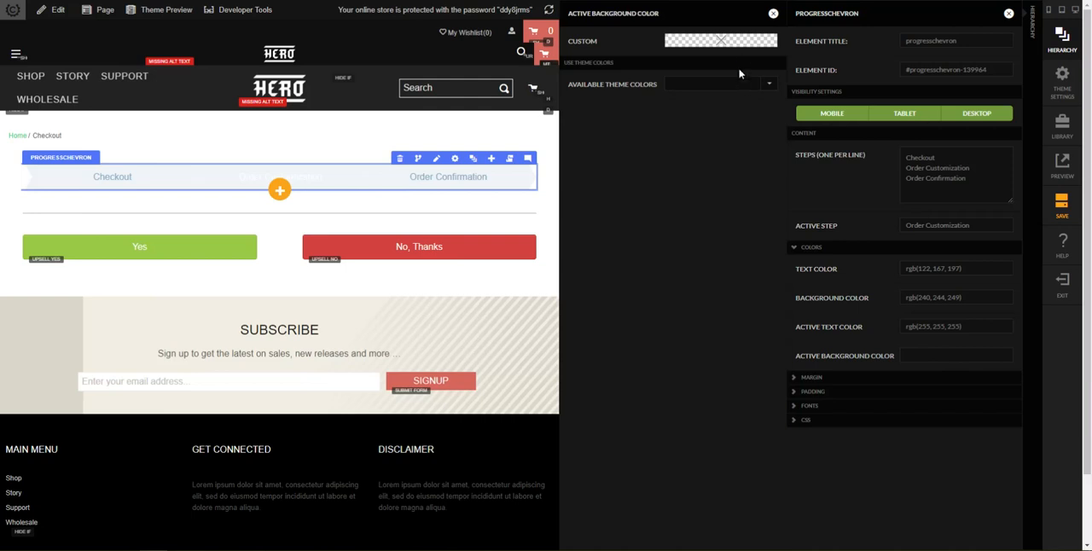
left_click(737, 46)
left_click(715, 161)
key("ctrl+v")
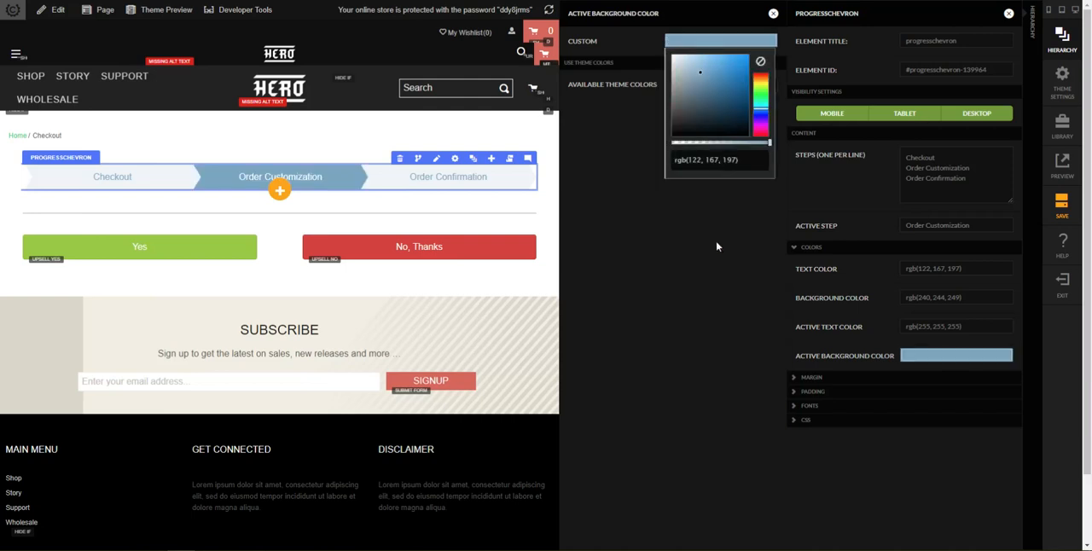
left_click(715, 292)
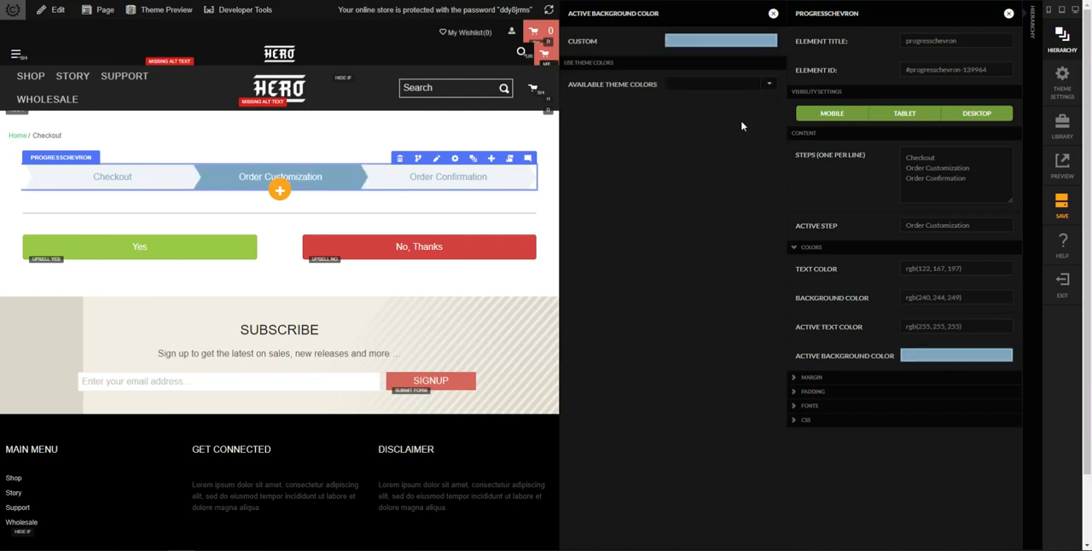
left_click(773, 14)
Step: Set the progress chevron's small font size to 20 px and its font weight to bold
left_click(822, 408)
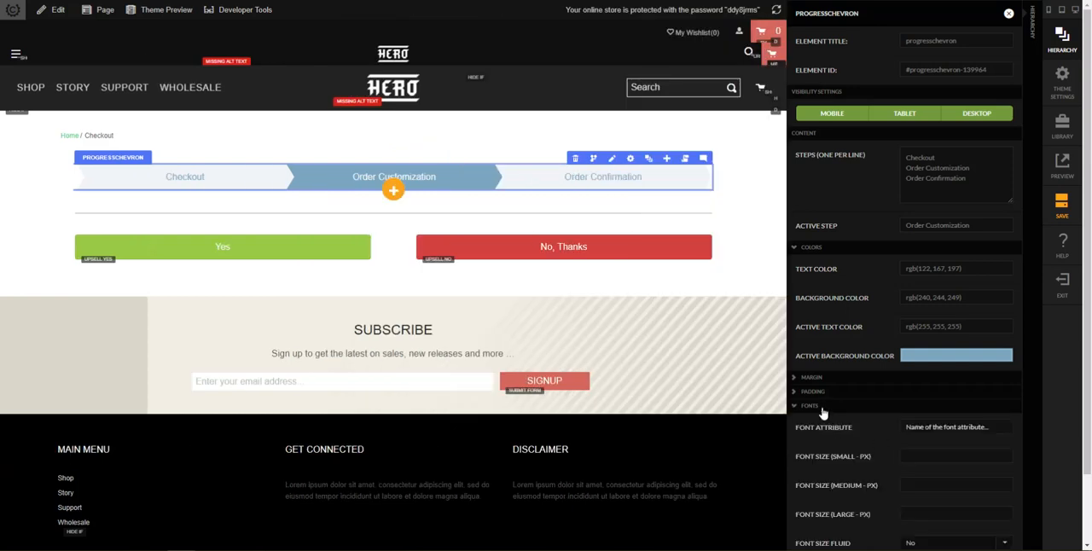
scroll(853, 414, "down", 1)
scroll(890, 410, "down", 1)
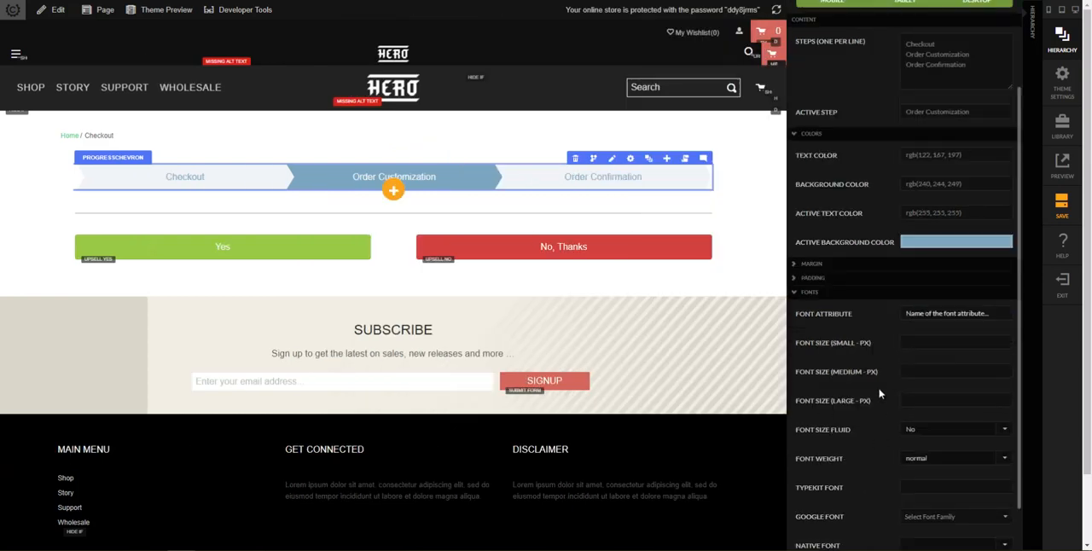
left_click(912, 343)
type("20")
key("Tab")
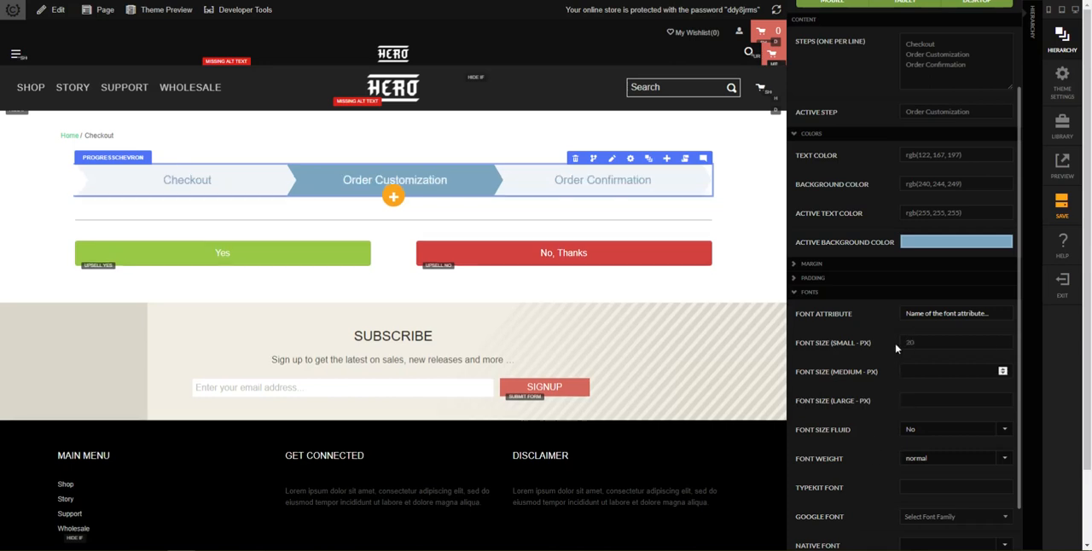
scroll(882, 414, "down", 1)
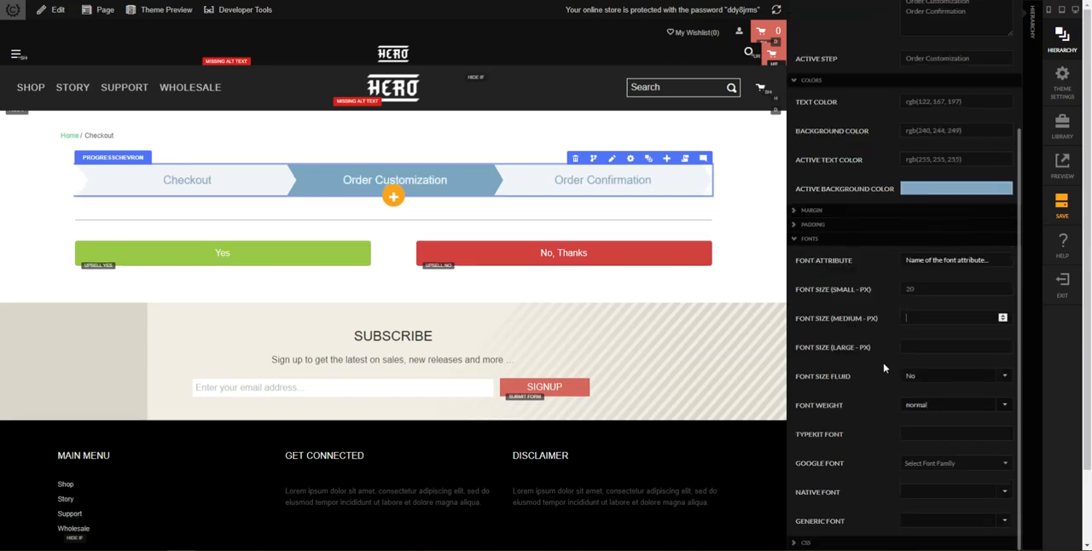
left_click(918, 408)
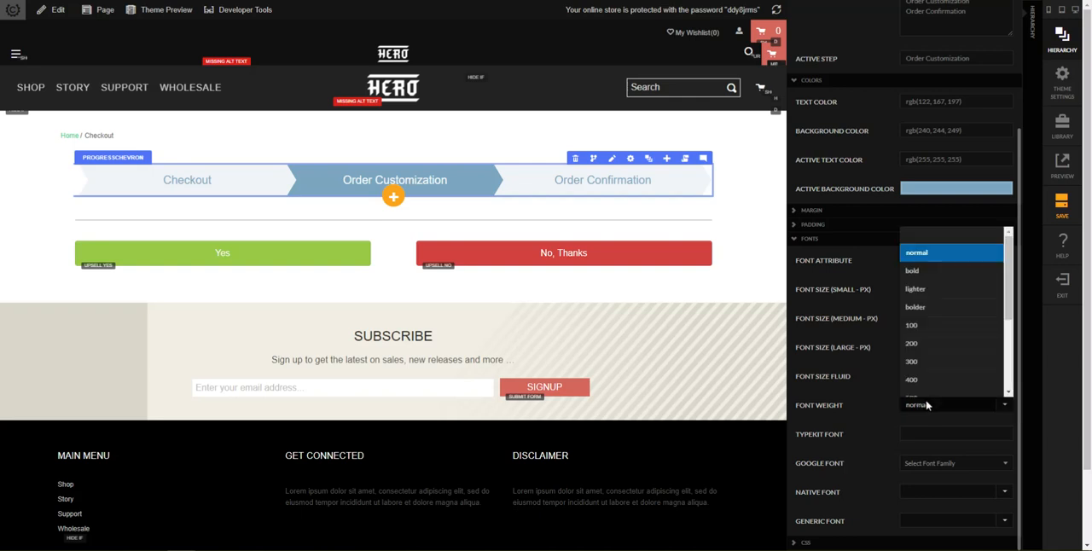
left_click(910, 280)
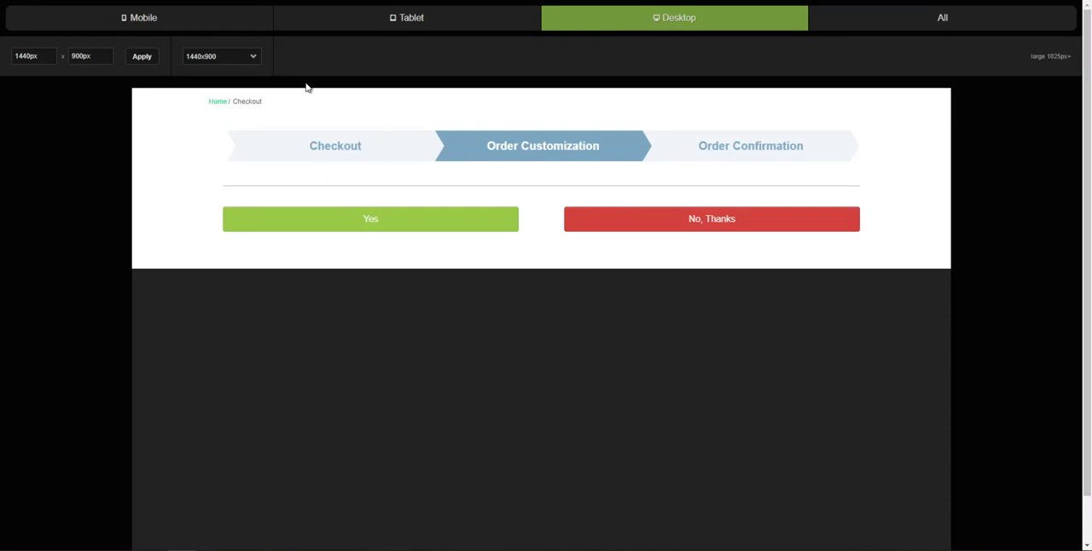
Step: Check how the progress chevron fits in the tablet and mobile previews
left_click(315, 25)
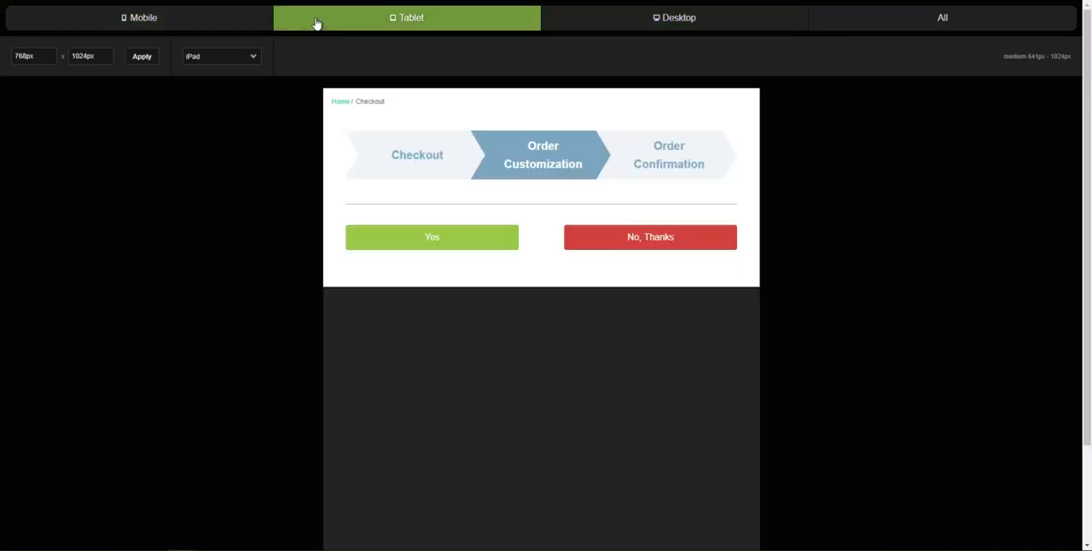
left_click(188, 27)
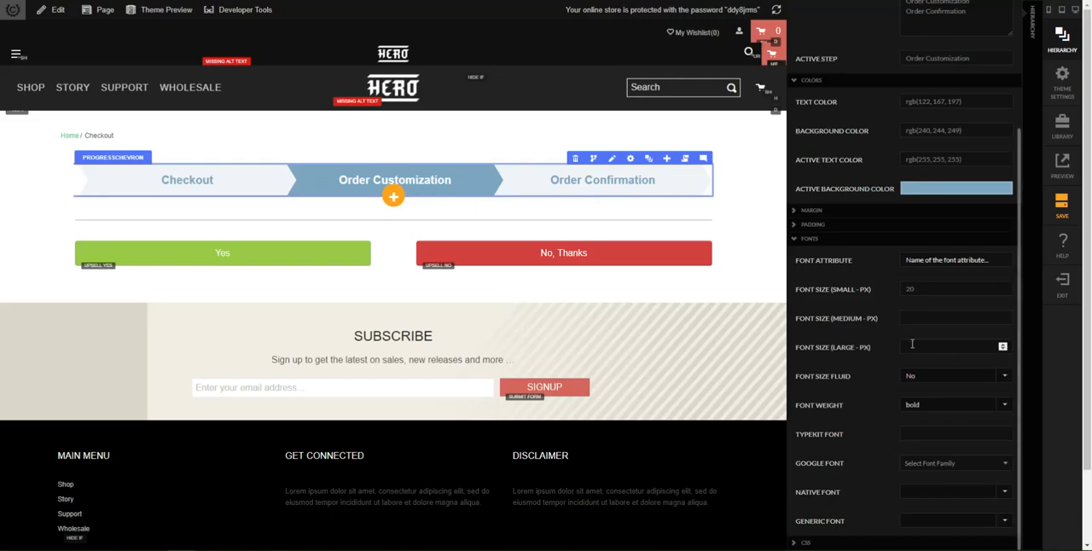
Step: Set the progress chevron's font size to 10 px for small and 20 px for large, with fluid font sizing set to Yes
left_click(912, 344)
left_click(950, 381)
left_click(908, 344)
left_click_drag(918, 290, 873, 294)
key("Tab")
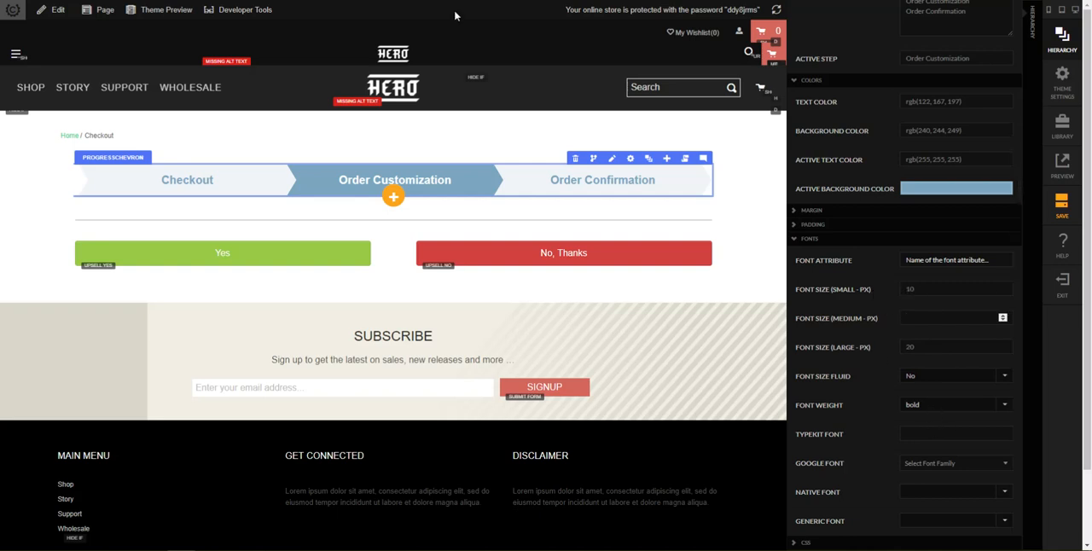
left_click(927, 378)
left_click(927, 407)
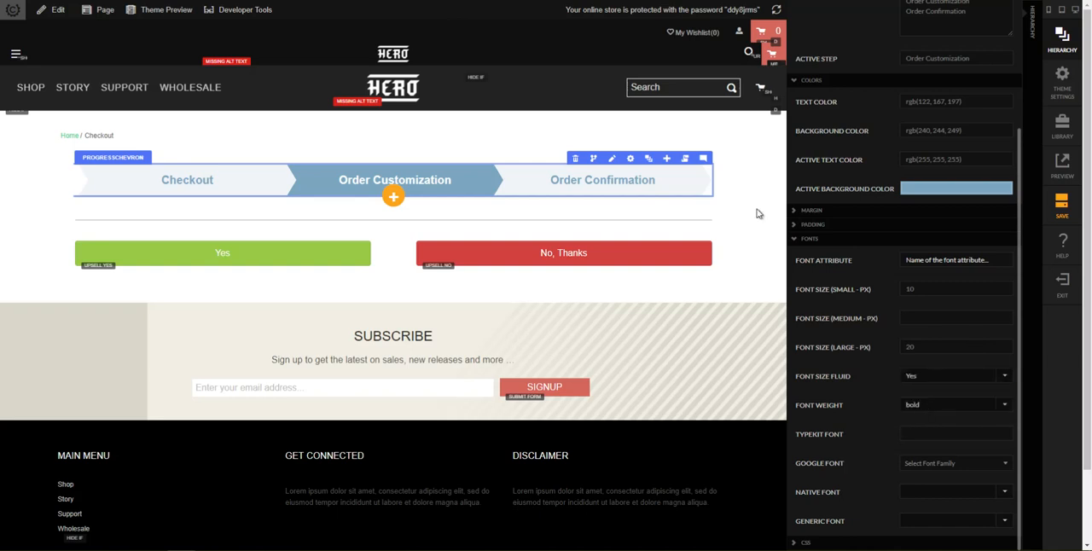
Step: Examine the resized progress chevron in the mobile, tablet and desktop previews
left_click(292, 1)
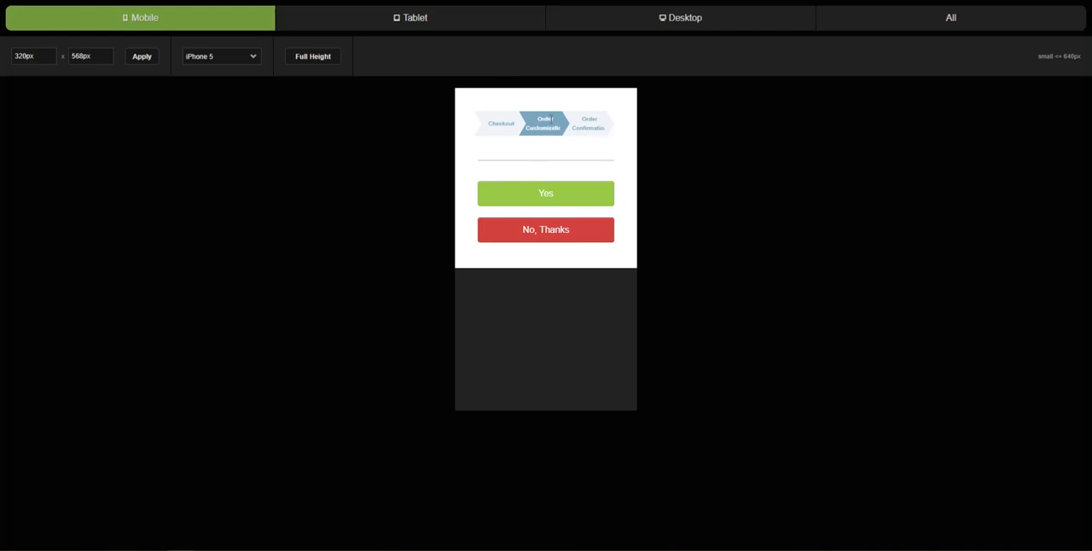
left_click(408, 20)
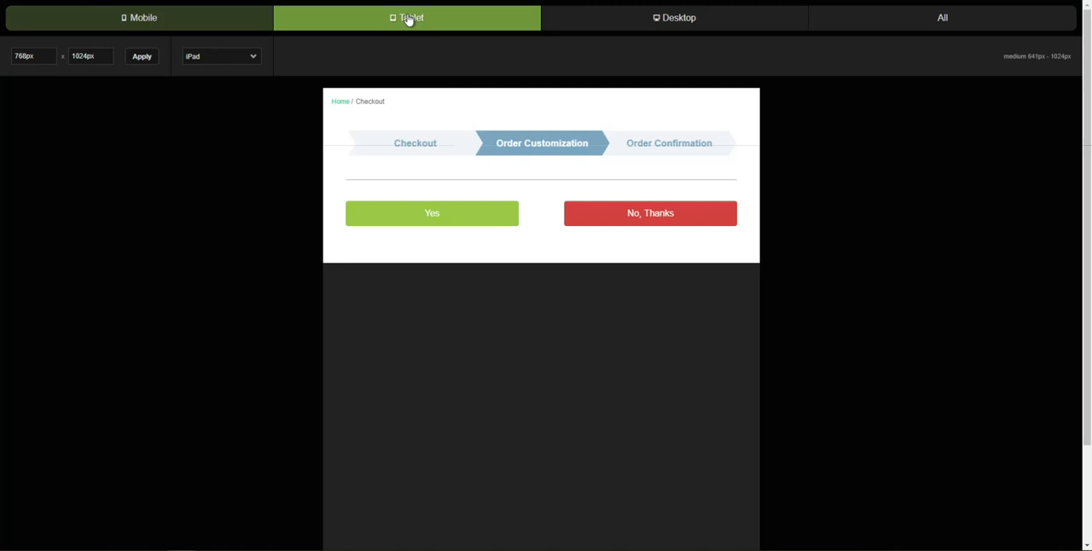
left_click(675, 24)
left_click(482, 29)
left_click(215, 31)
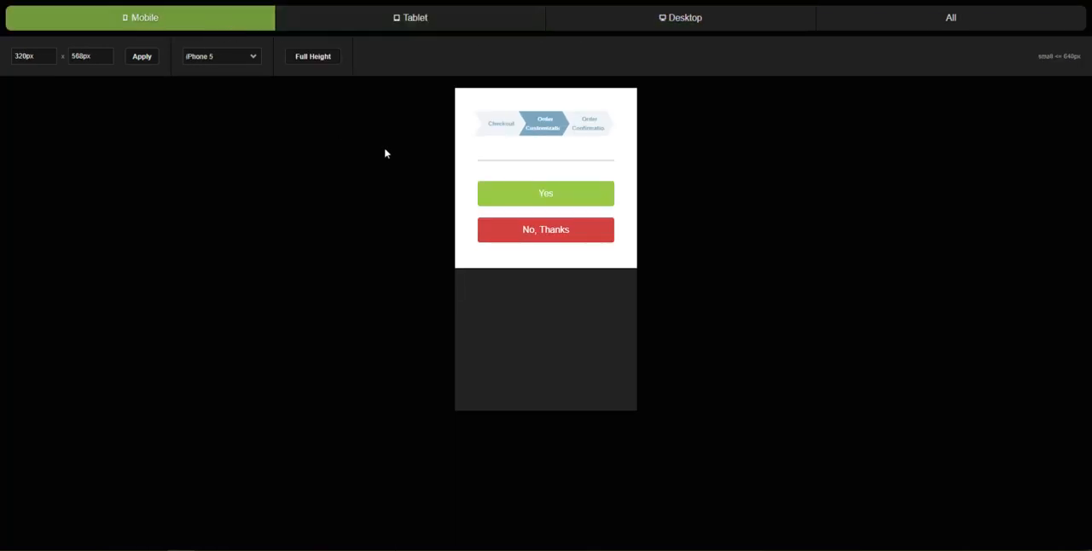
Step: Set the progress chevron's small font size to 8 px and check it in the mobile preview
key("ctrl+shift+Tab")
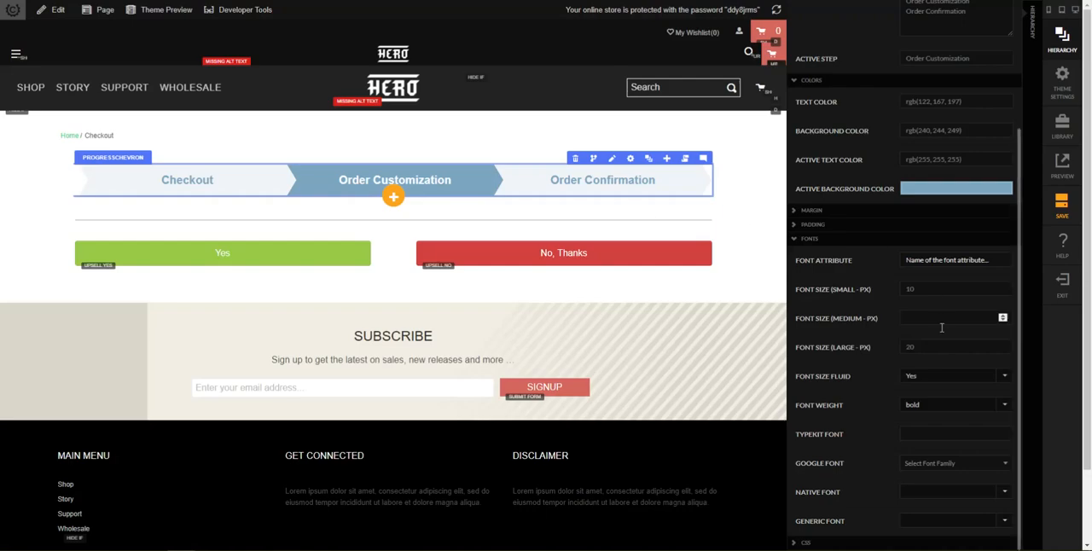
left_click_drag(925, 295, 886, 293)
key("ctrl+Tab")
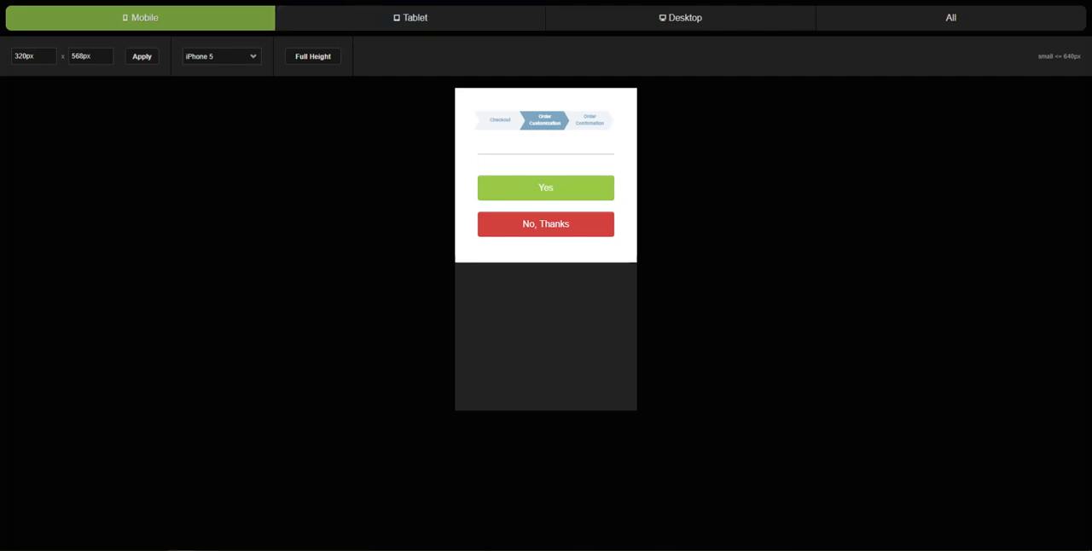
key("ctrl+shift+Tab")
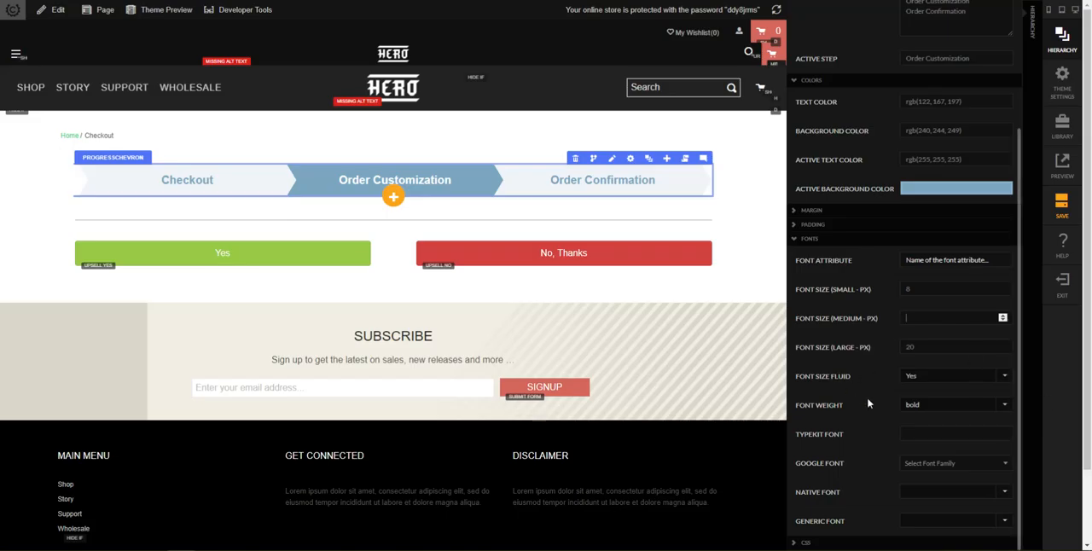
Step: Set the progress chevron's Google font to Cabin and check the result in the mobile preview
left_click(913, 468)
left_click_drag(1008, 352, 1010, 377)
scroll(978, 407, "up", 2)
scroll(975, 407, "up", 5)
scroll(934, 397, "up", 6)
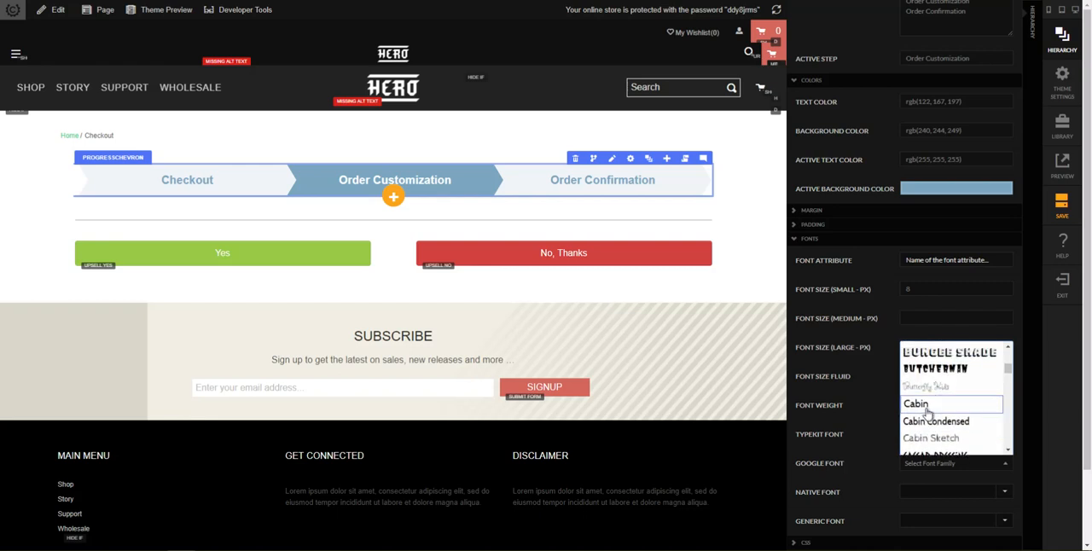
left_click(924, 406)
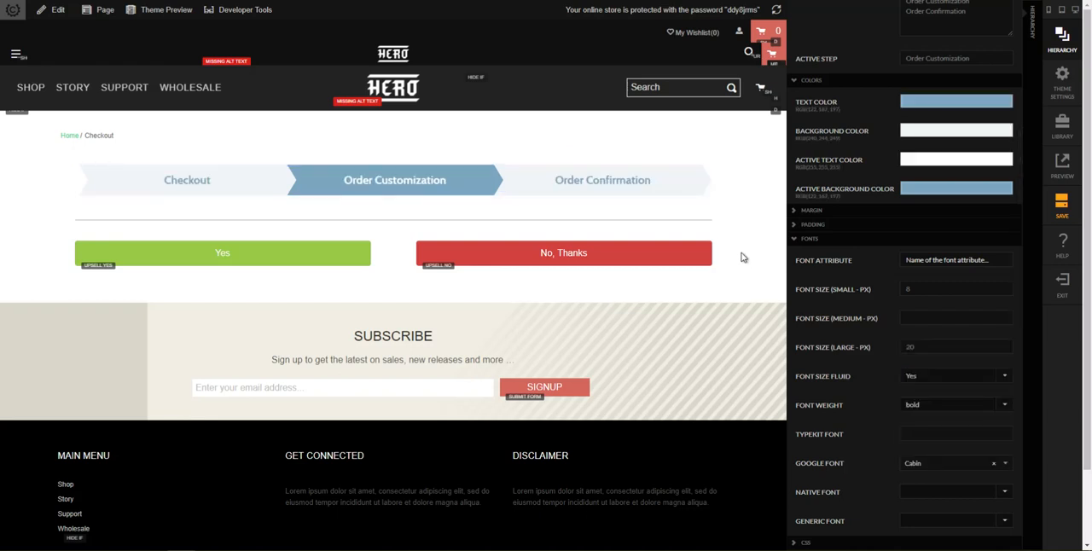
left_click(744, 258)
left_click(554, 1)
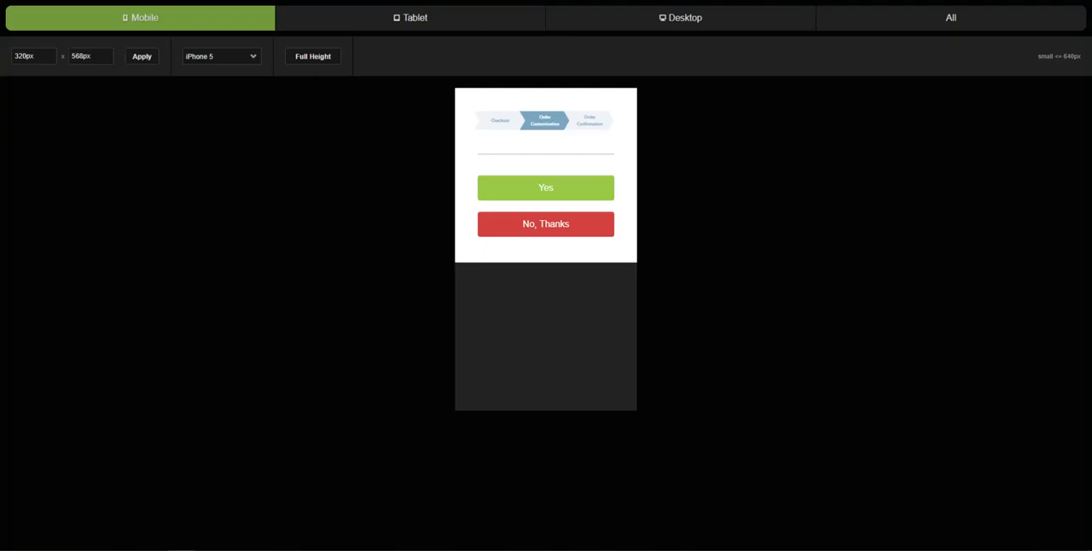
left_click(401, 1)
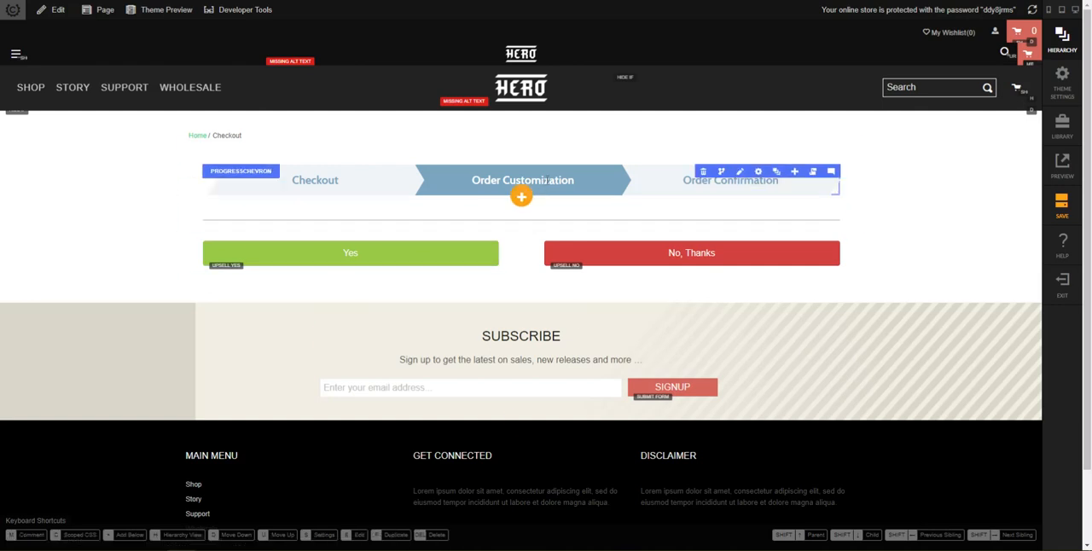
Step: Add a row with the Left 4/8 column layout below the progress chevron and narrow its first column to about one sixth of the width
left_click(778, 174)
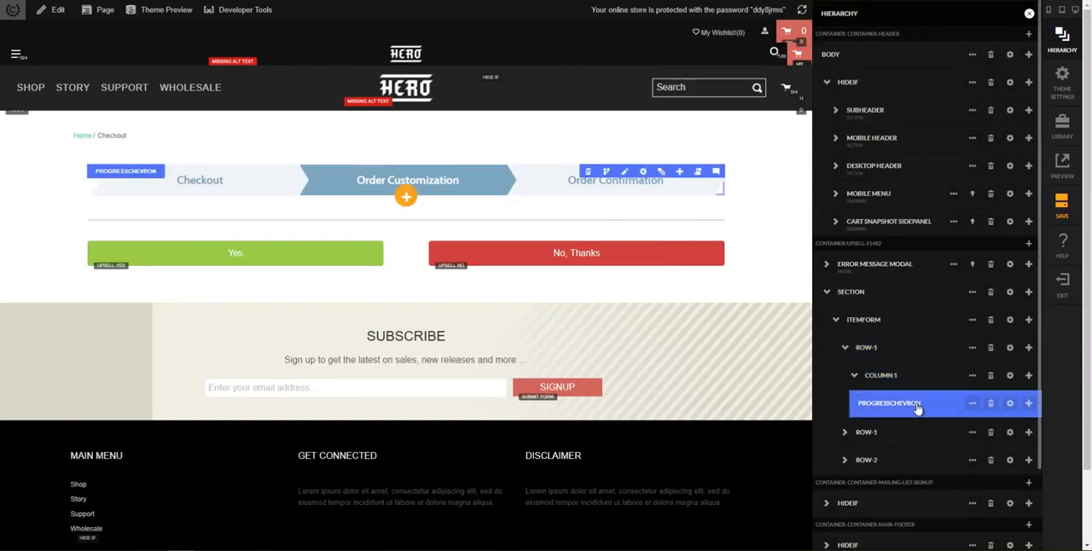
left_click(1027, 407)
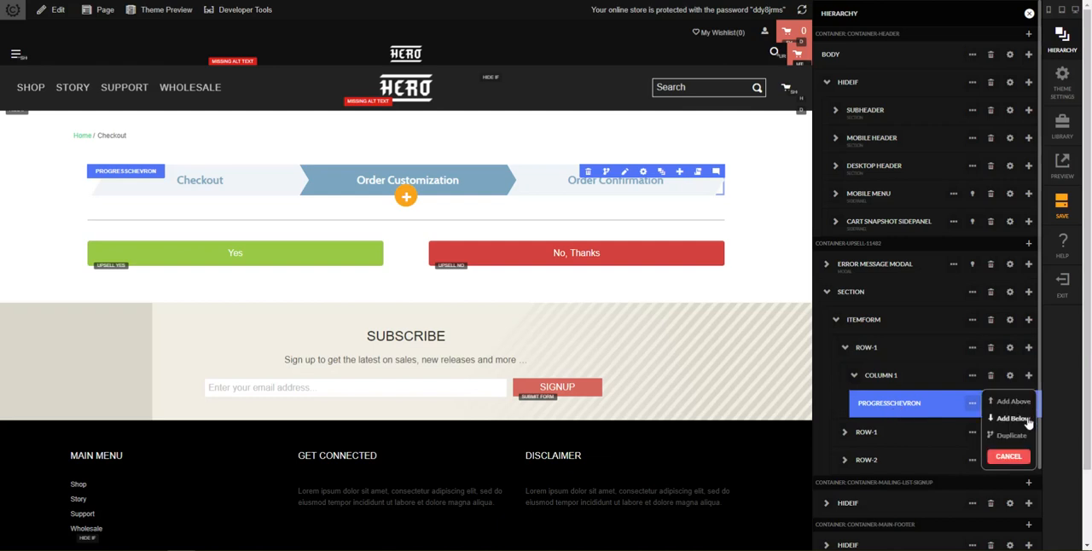
left_click(1013, 419)
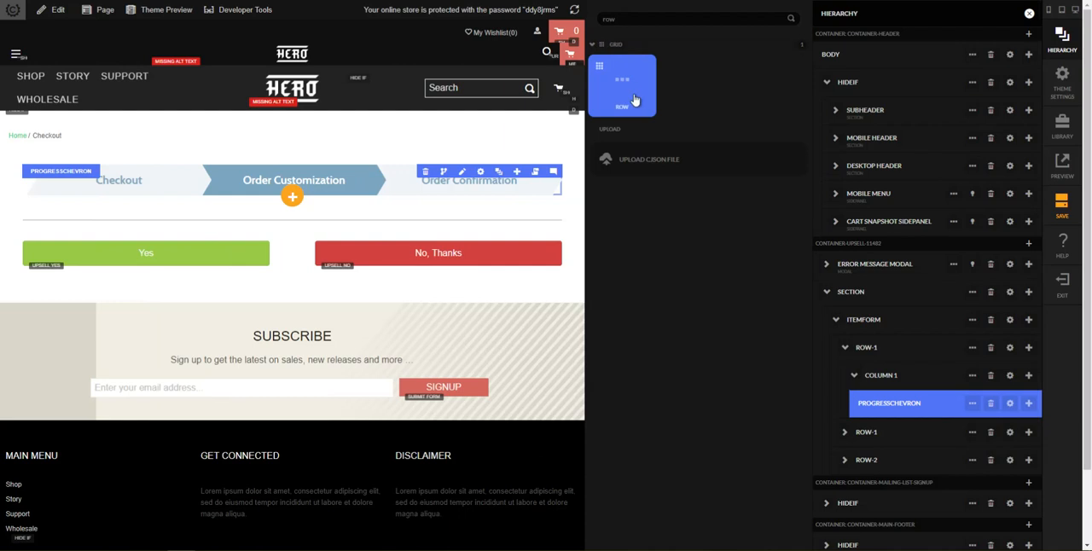
left_click(635, 100)
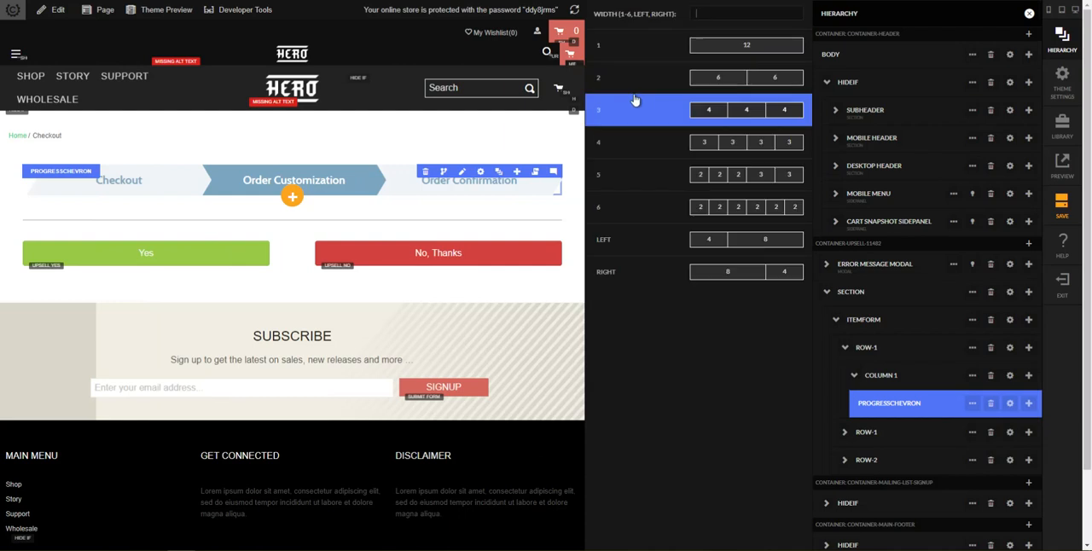
left_click(719, 245)
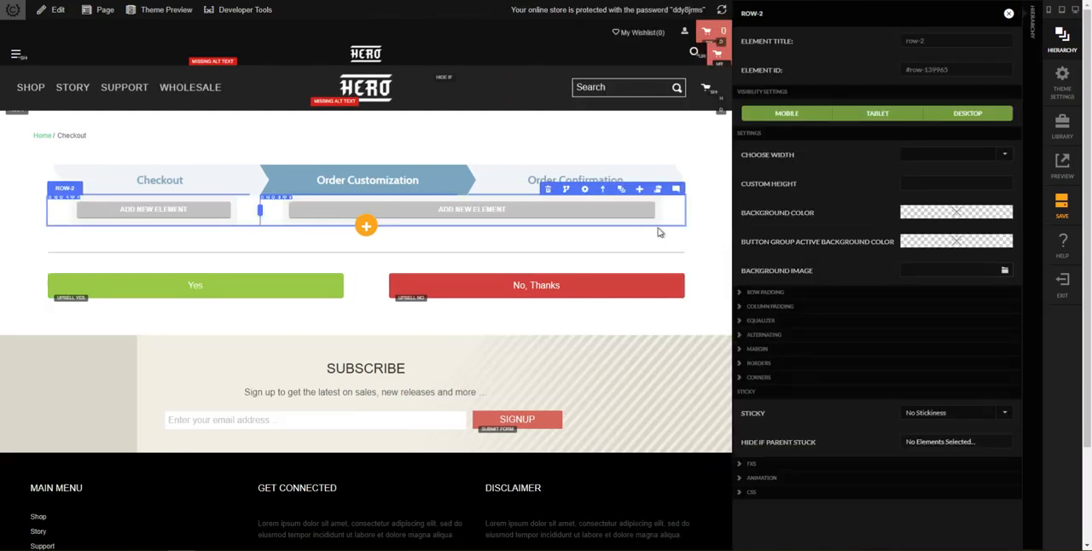
left_click(354, 238)
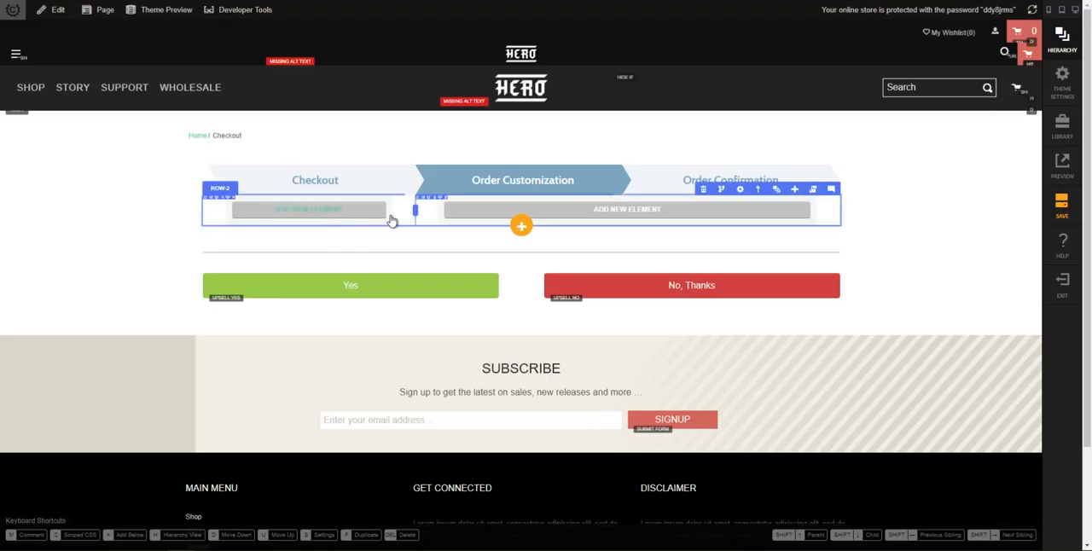
left_click_drag(415, 211, 309, 209)
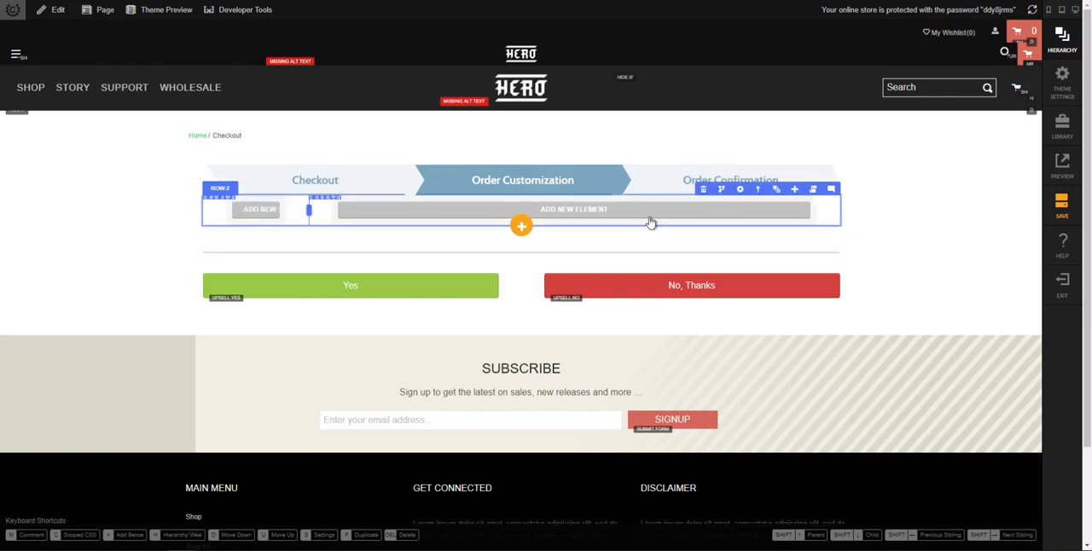
Step: Add an image element as a child of column 1 in the new row below the progress chevron
left_click(777, 190)
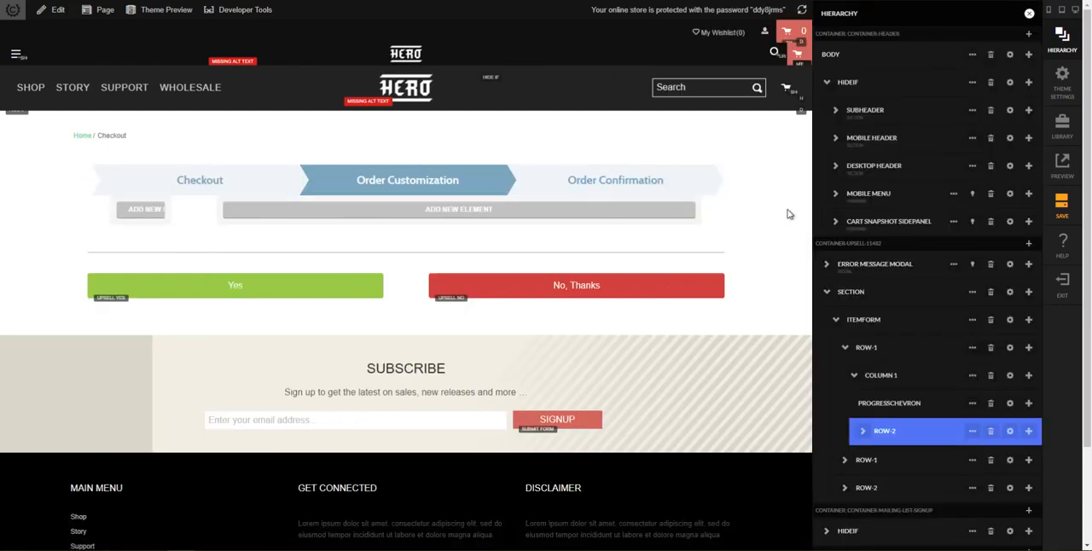
left_click(863, 432)
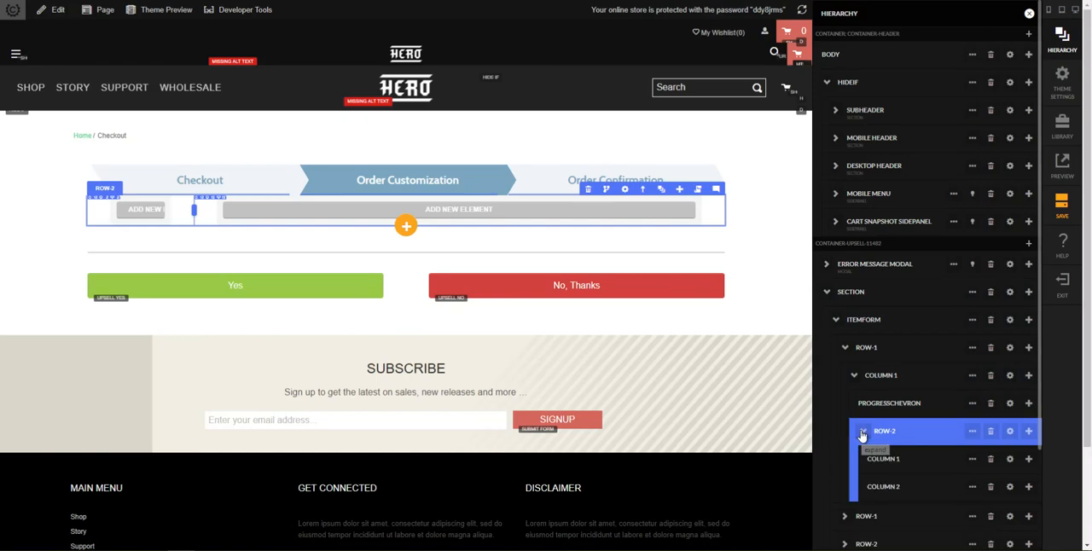
left_click(870, 468)
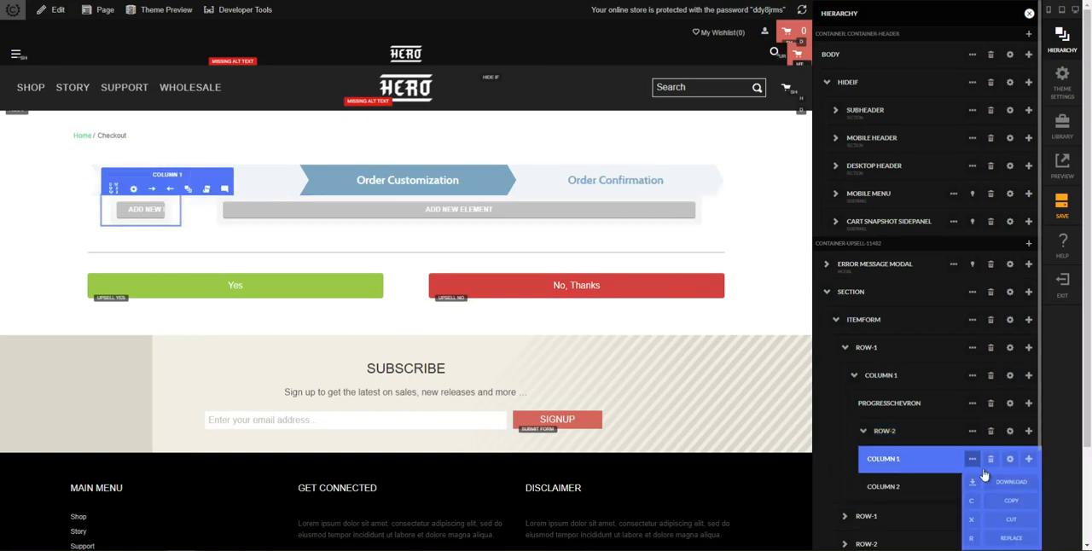
scroll(939, 458, "down", 1)
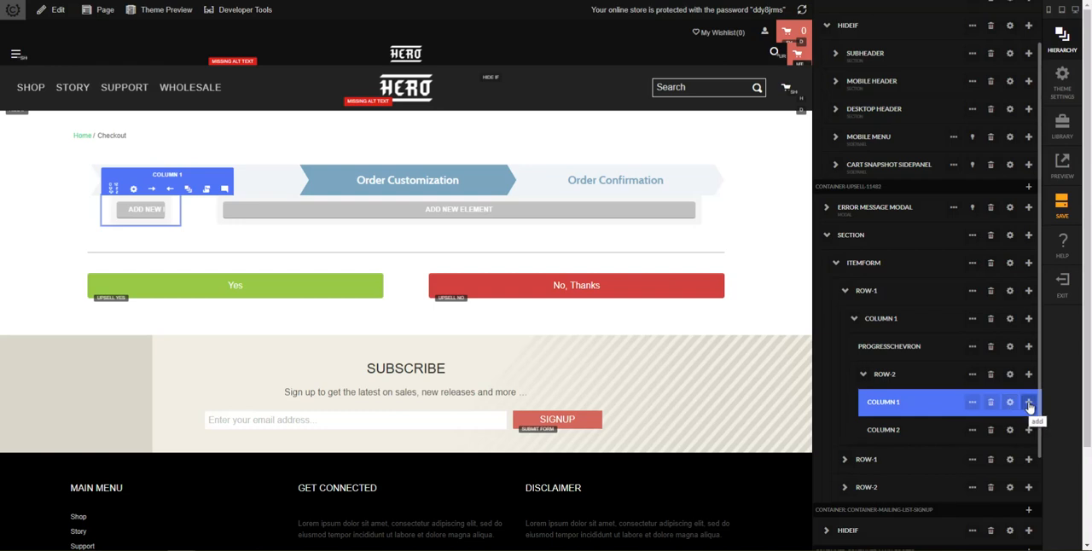
left_click(912, 381)
left_click(977, 386)
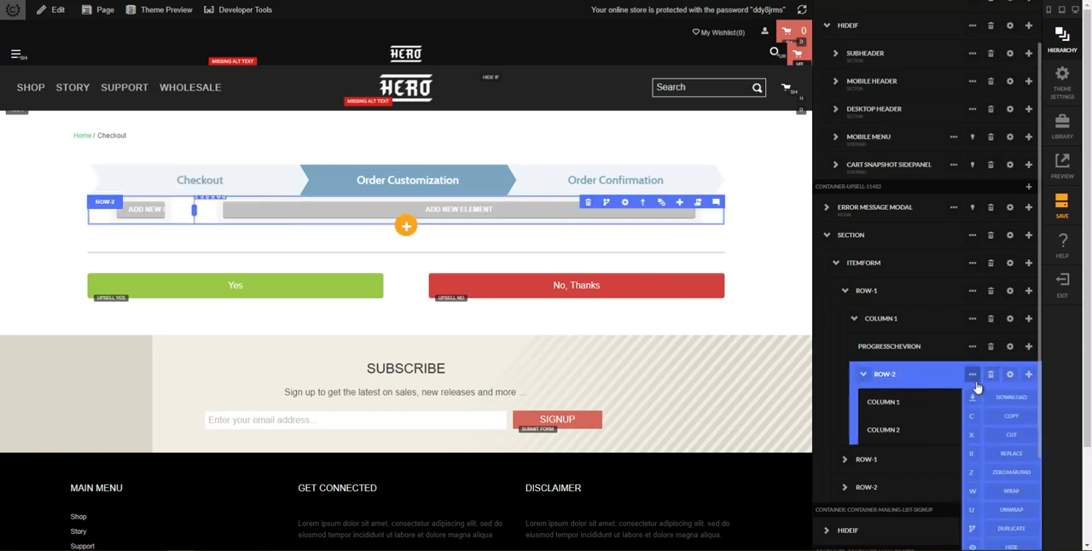
left_click(923, 403)
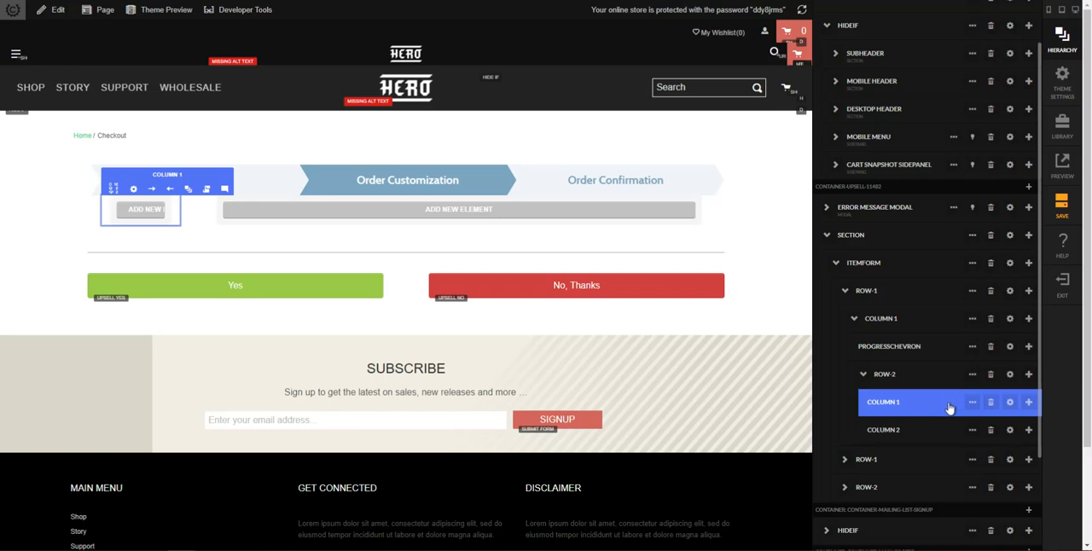
left_click(1028, 403)
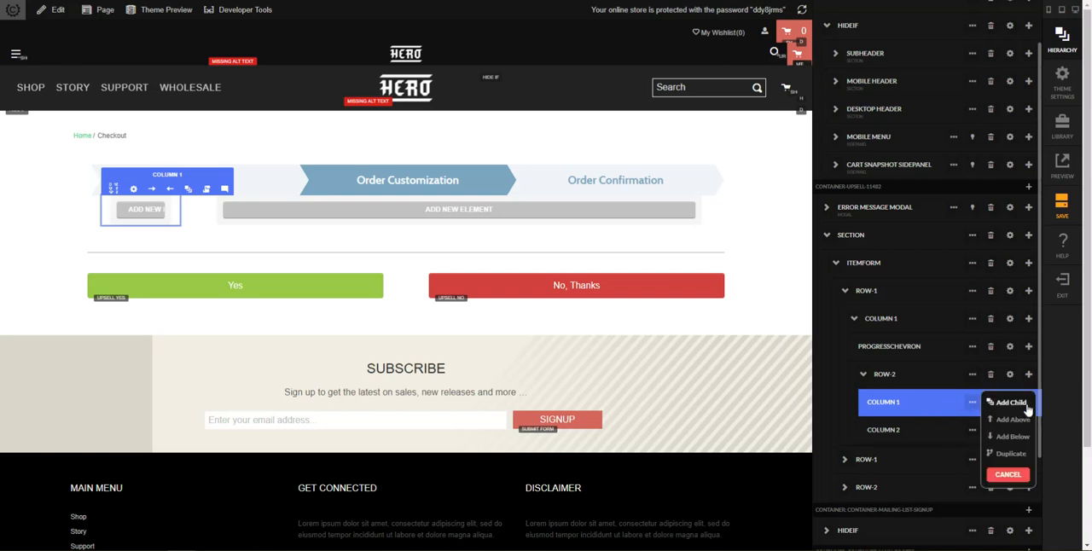
left_click(1013, 405)
type("image")
key("Return")
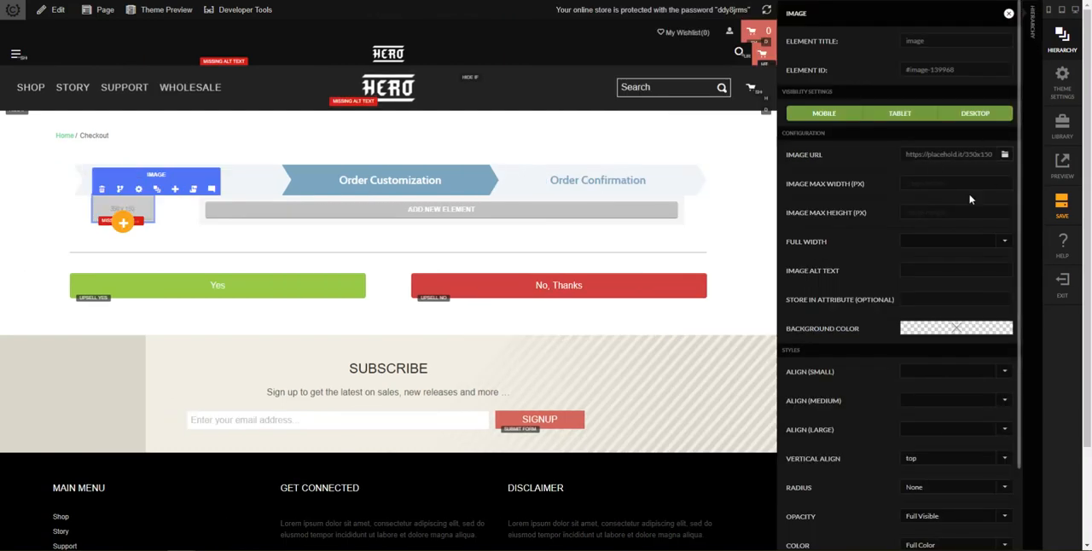
left_click(721, 249)
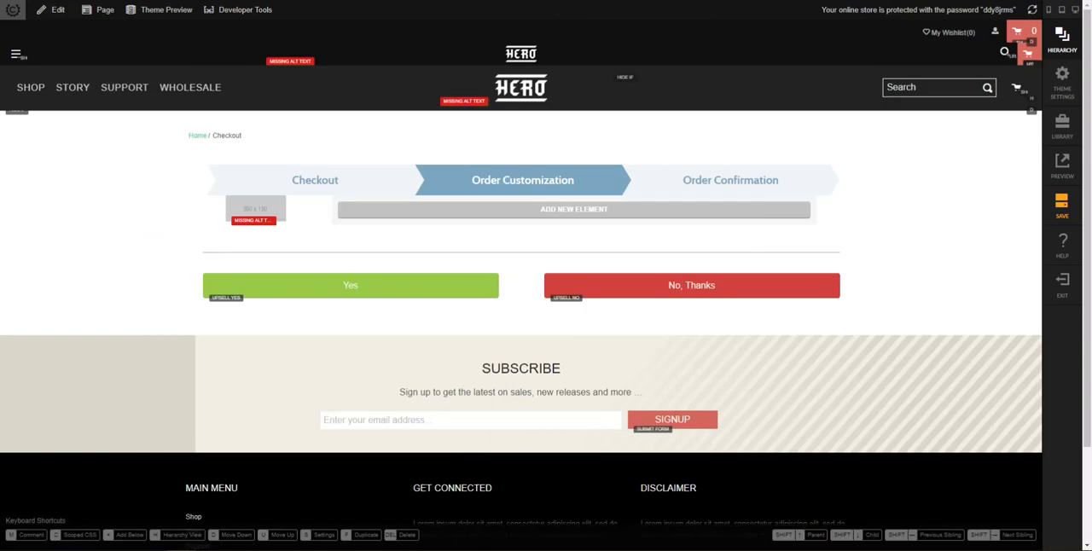
Step: Replace the placeholder image with the STOP sign picture and compare the mobile preview with the reference sales page
left_click_drag(1078, 148, 254, 213)
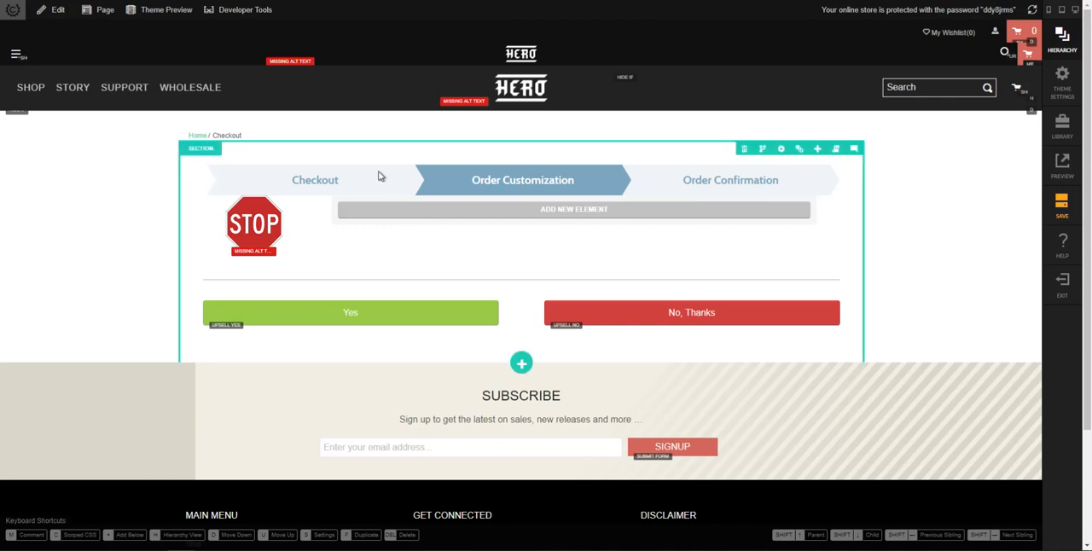
key("ctrl+Tab")
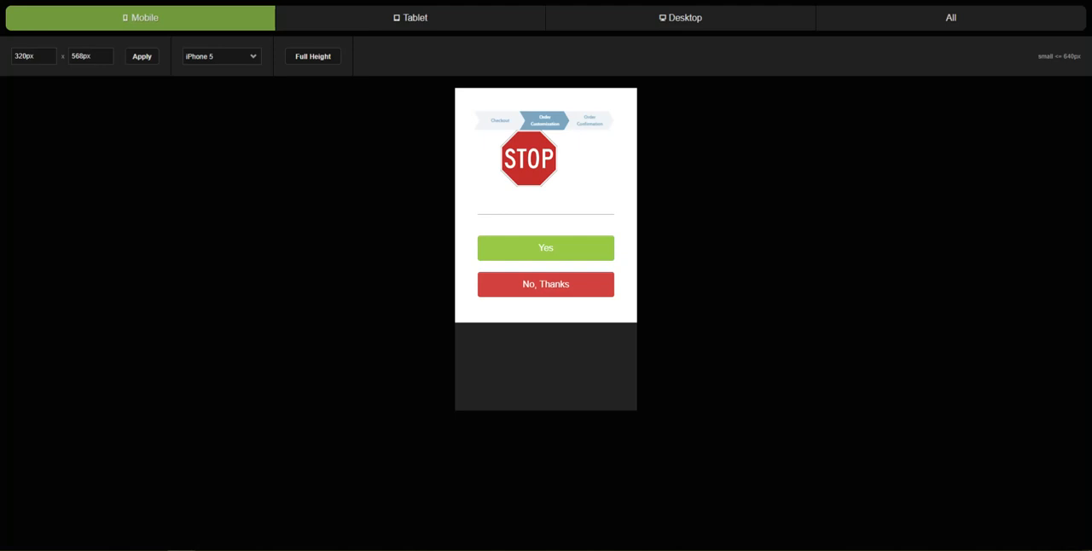
key("ctrl+Tab")
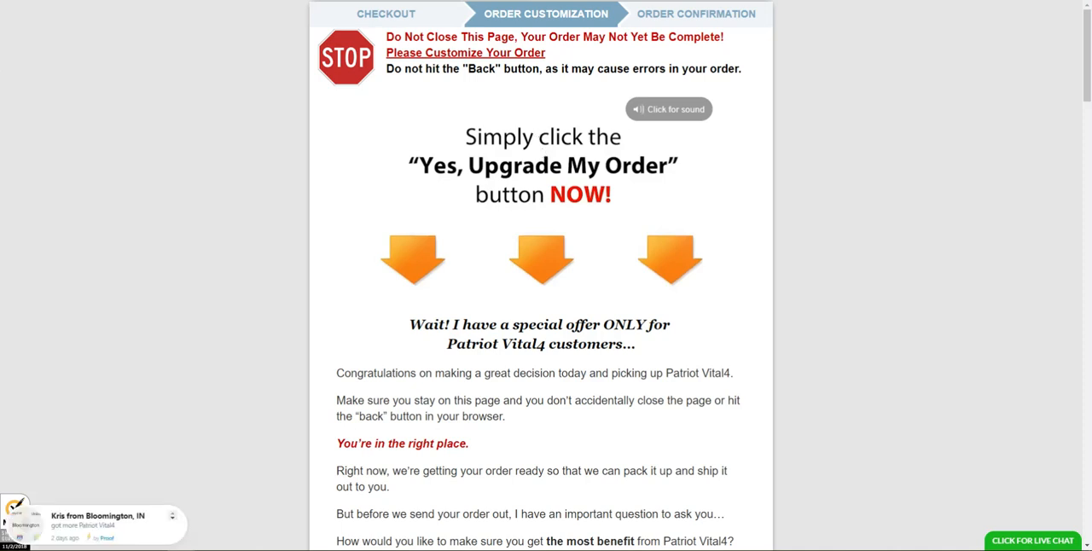
key("ctrl+Tab")
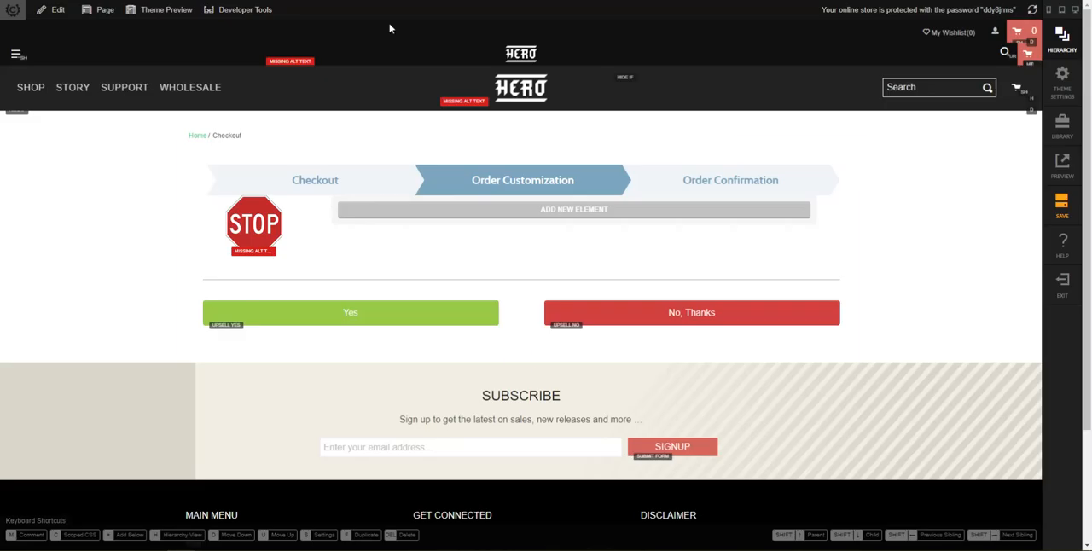
Step: Add two text blocks, one below the other, in the column beside the STOP sign
left_click(635, 217)
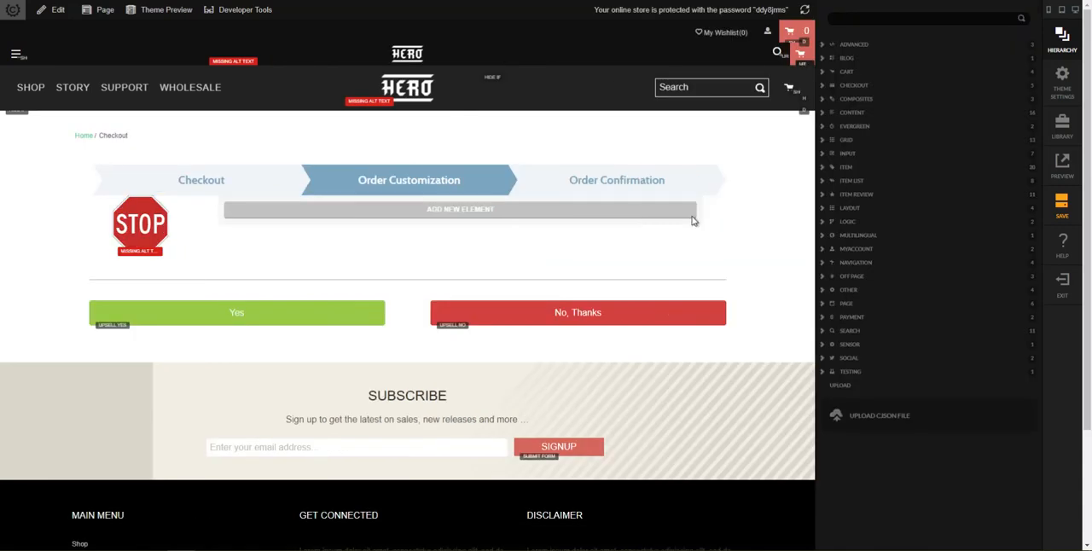
type("textblock")
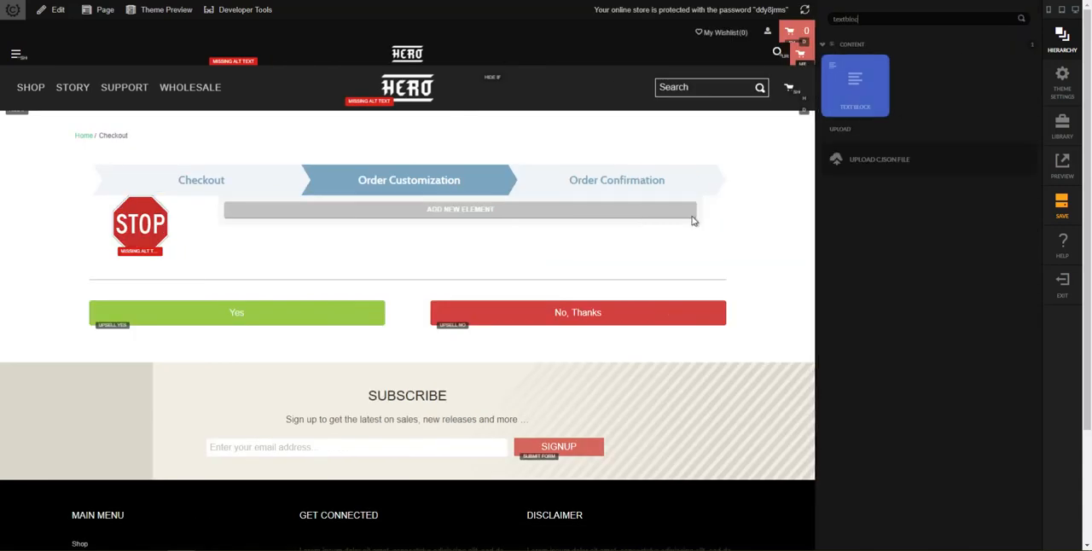
key("Return")
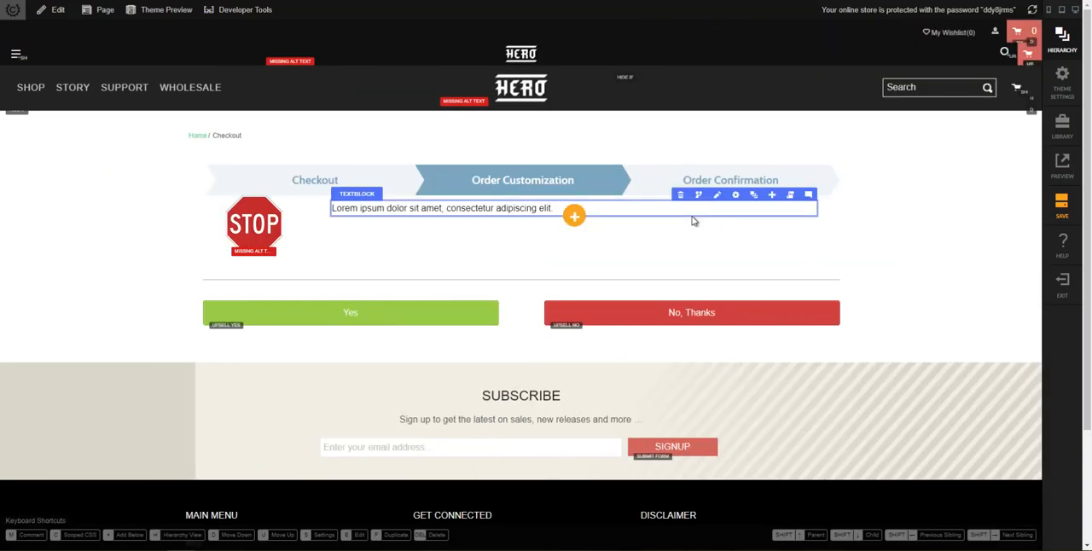
left_click(575, 219)
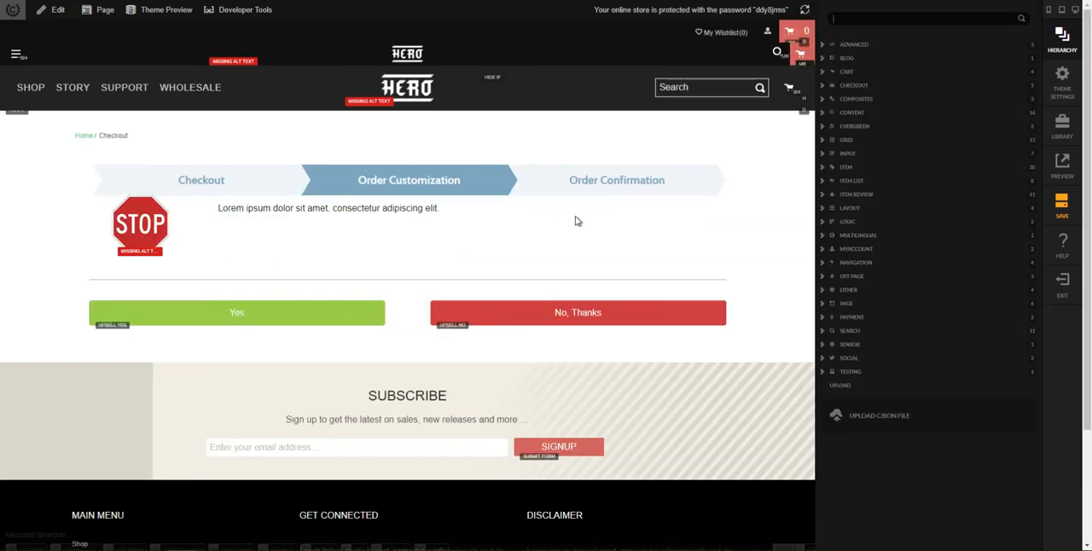
type("text")
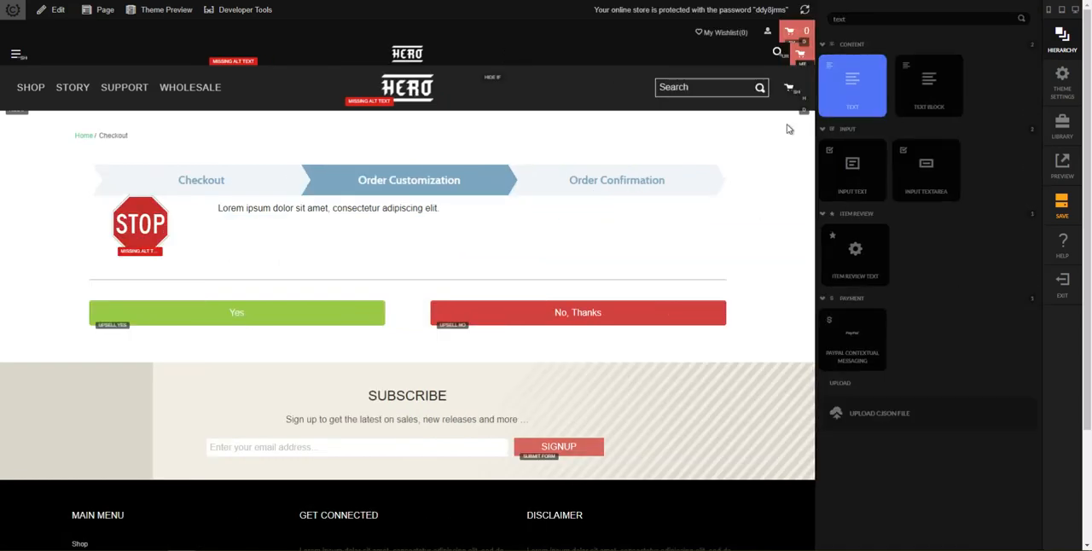
left_click(914, 98)
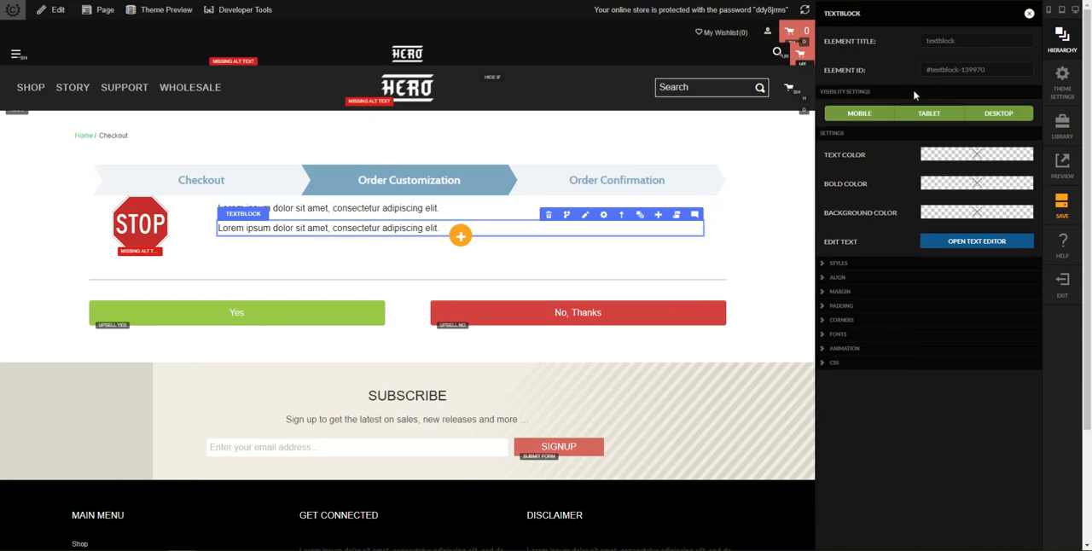
left_click(782, 263)
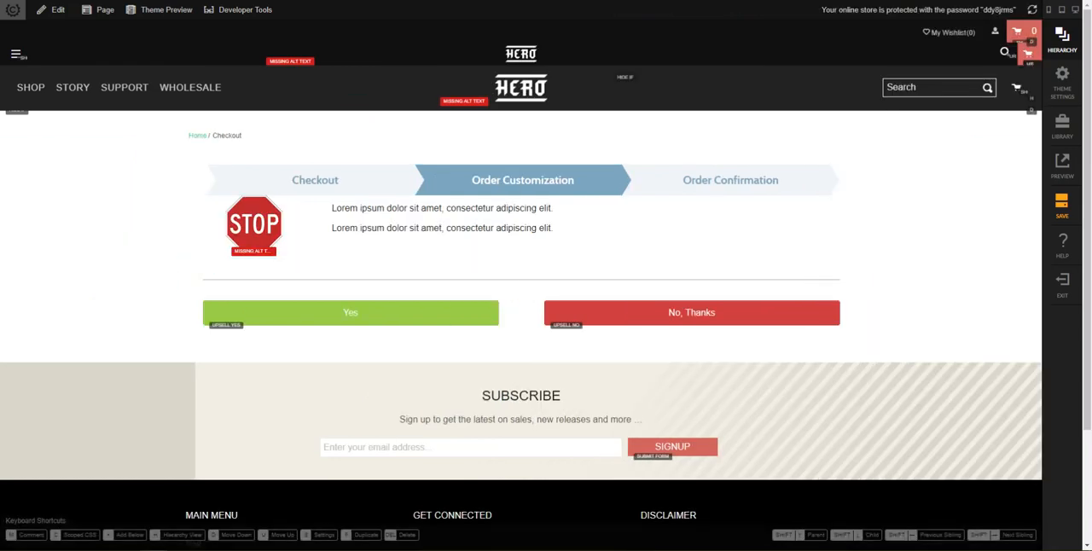
Step: Replace the upper text block's HTML with "Do Not Close This Page, Your Order May Not Yet Be Complete!", a line break and underlined "Please Customize Your Order"
left_click(480, 210)
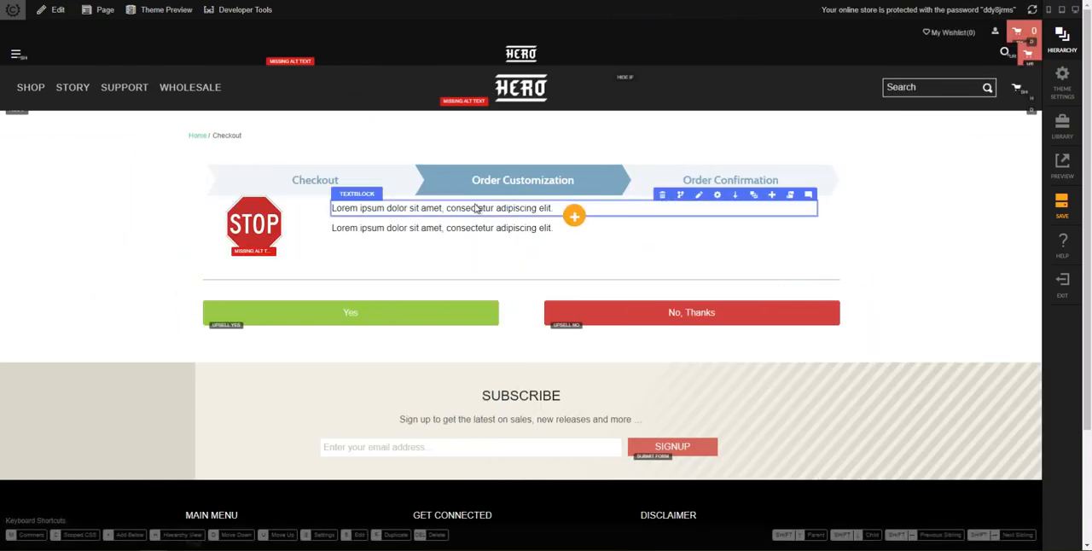
left_click(700, 196)
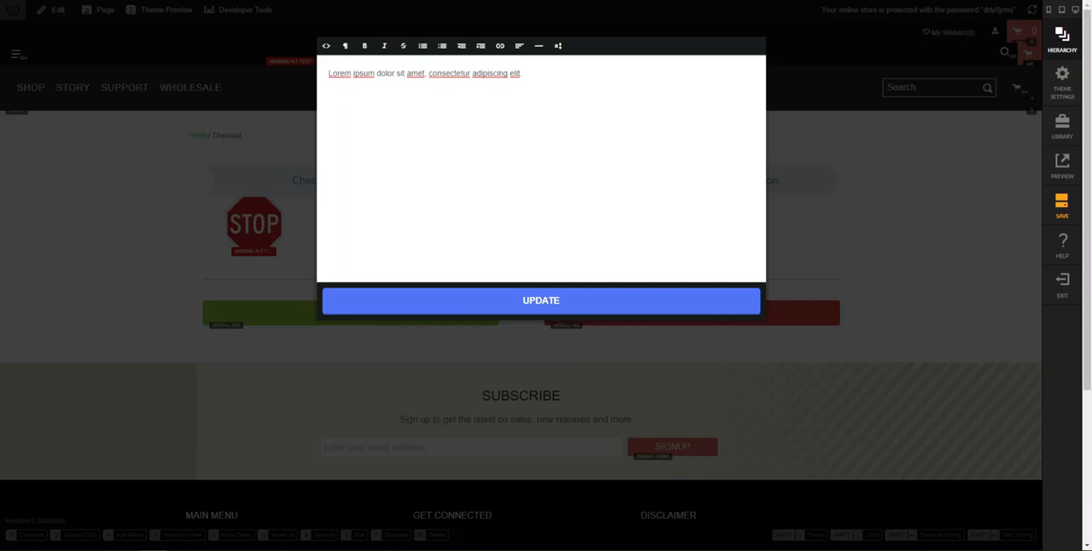
left_click(326, 46)
left_click_drag(343, 76, 305, 65)
left_click_drag(373, 84, 292, 54)
type("<p>Do Not Close This Page, Your Order May Not Yet Be Complete! <br><u>Please Customize Your Order</u> </p>")
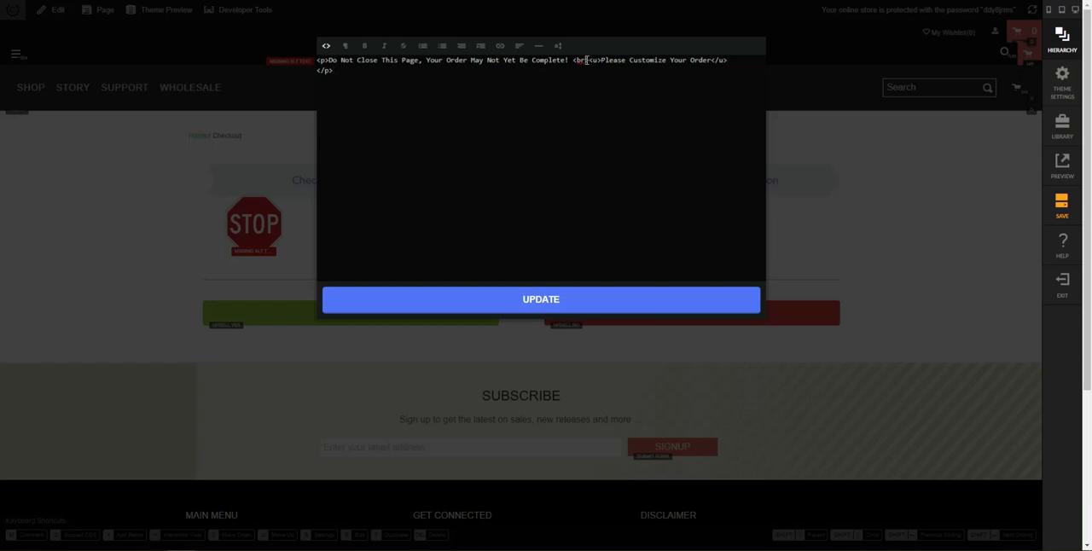
left_click(553, 309)
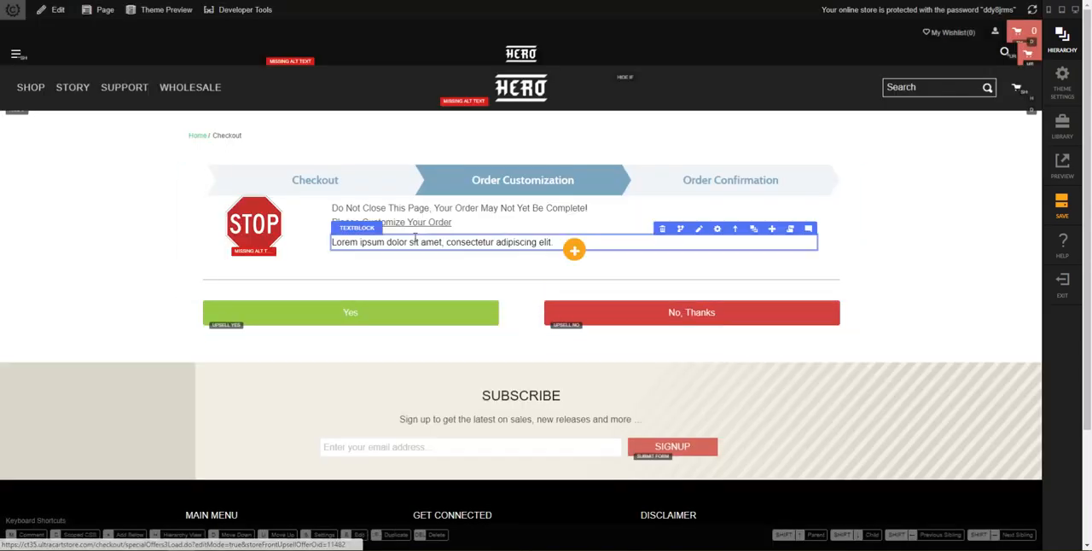
Step: Replace the lower text block's placeholder with "Do not hit the "Back" button, as it may cause errors in your order."
left_click(699, 229)
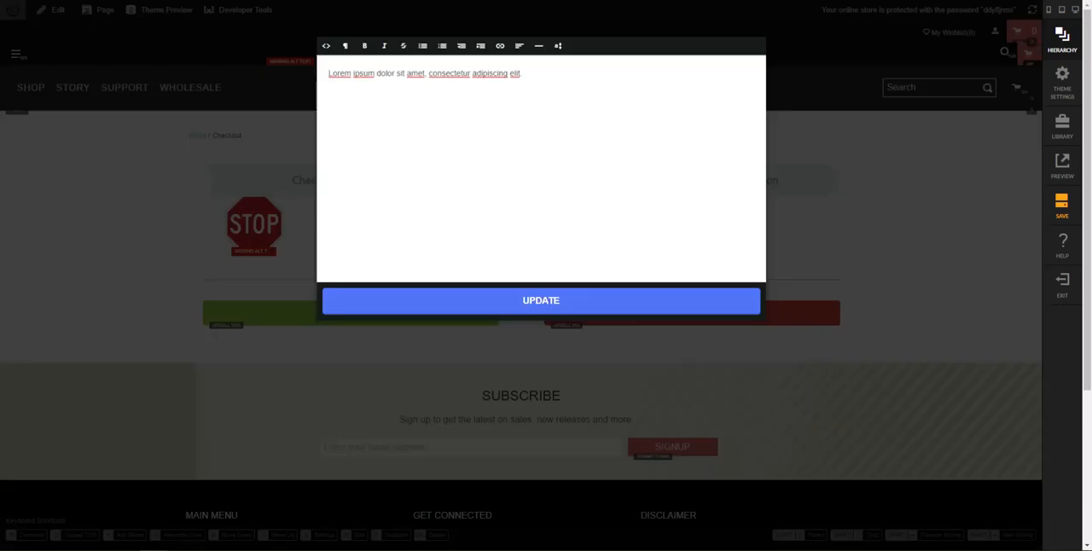
key("ctrl+a")
type("Do not hit the \"Back\" button, as it may cause errors in your order.")
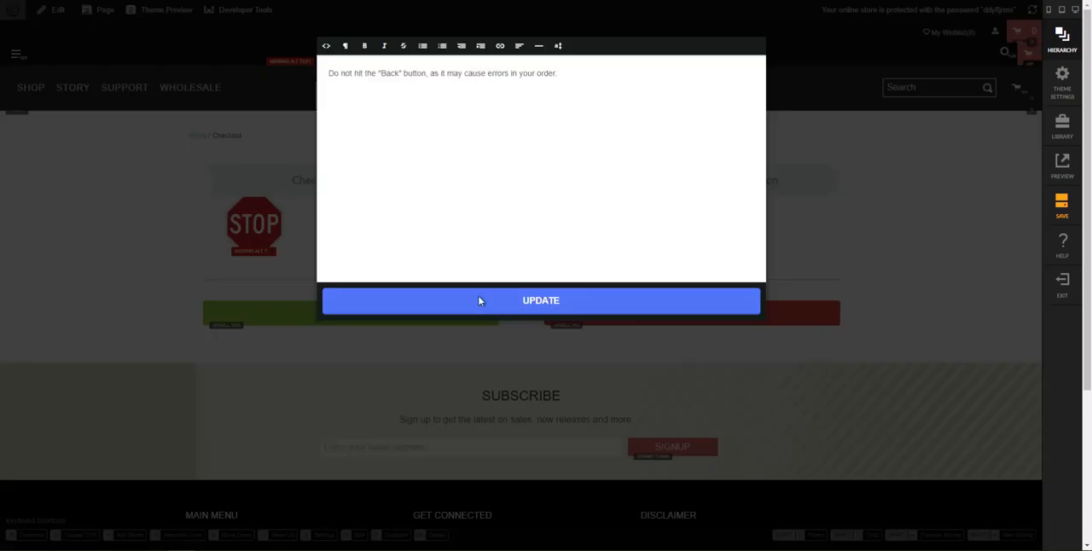
left_click(479, 300)
Step: Set the custom text color of the "Do Not Close This Page" text block to red
left_click(433, 239)
left_click(454, 224)
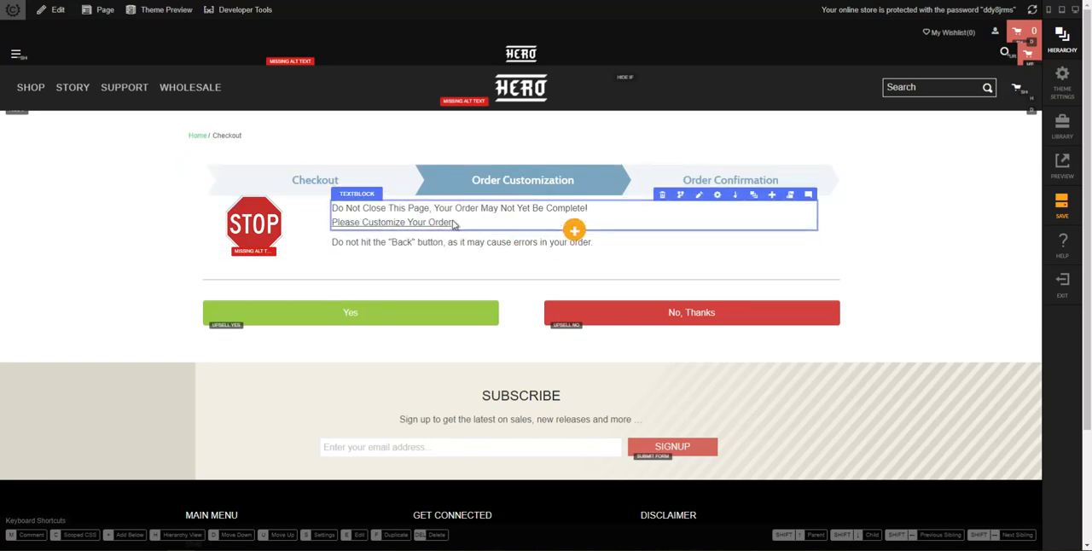
left_click(717, 195)
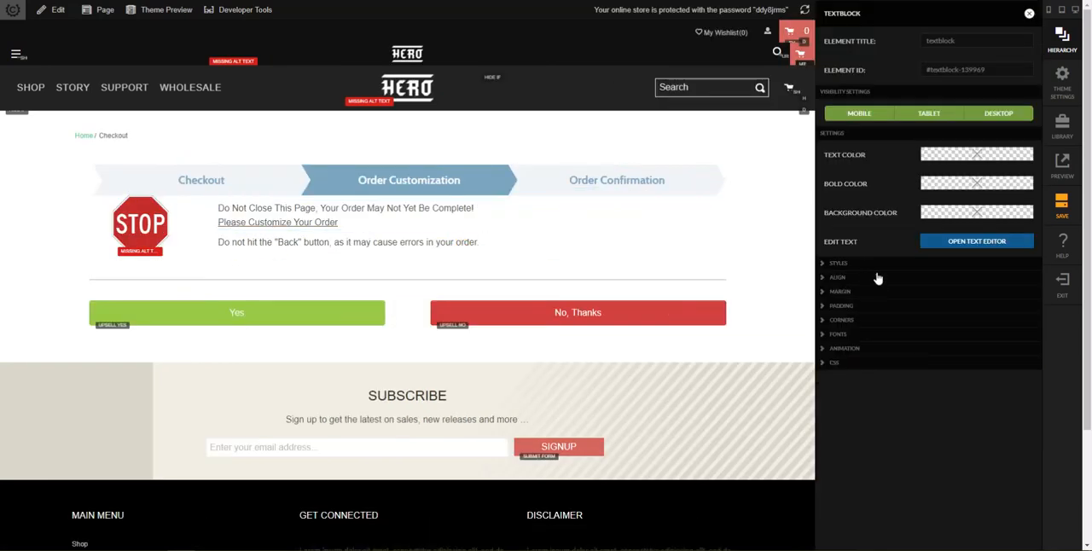
left_click(963, 164)
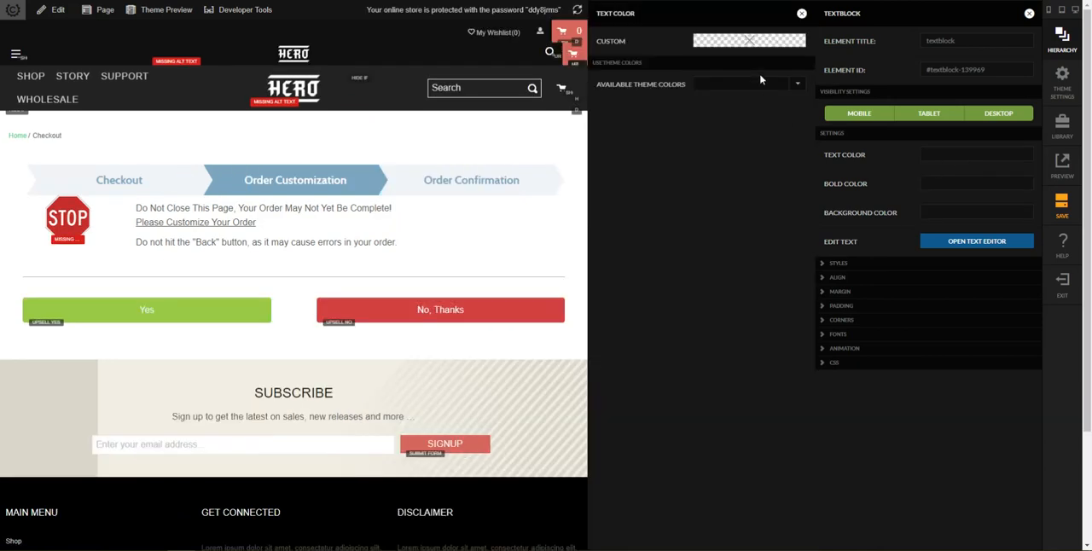
left_click(741, 42)
left_click(738, 161)
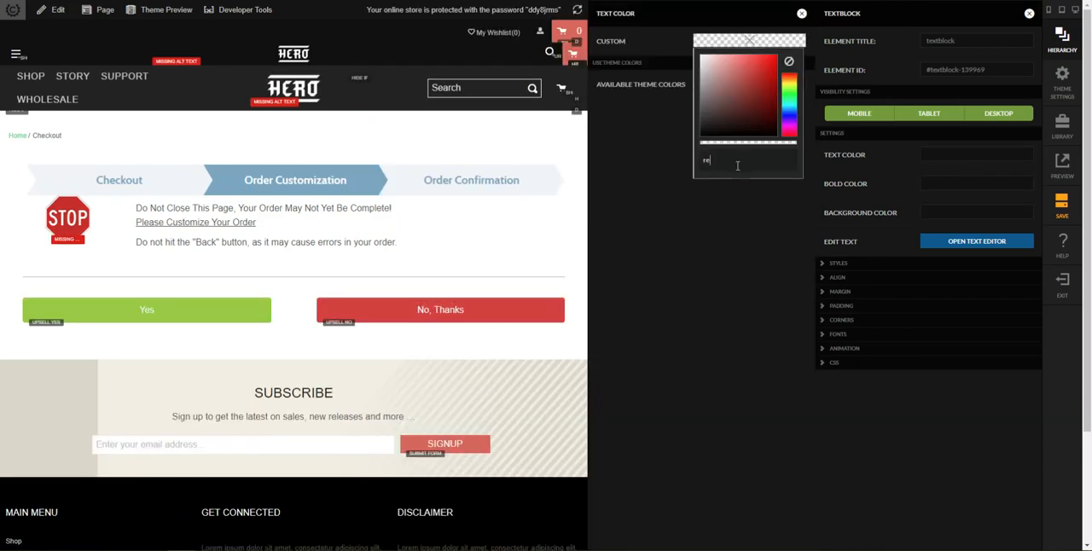
key("Return")
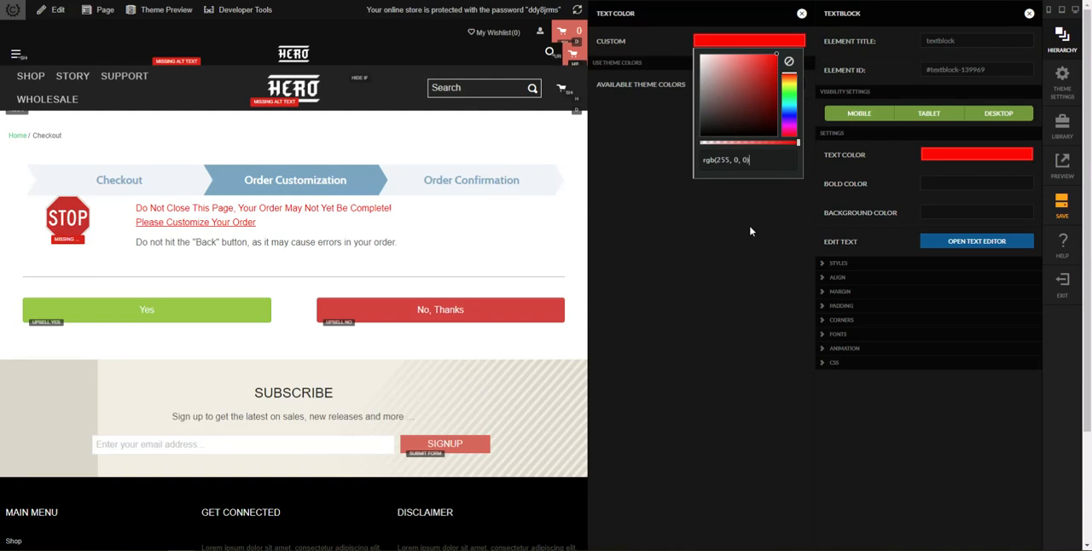
Step: Set the "Do Not Close This Page" text block's small font size to 20 px and its font weight to bold
left_click(870, 334)
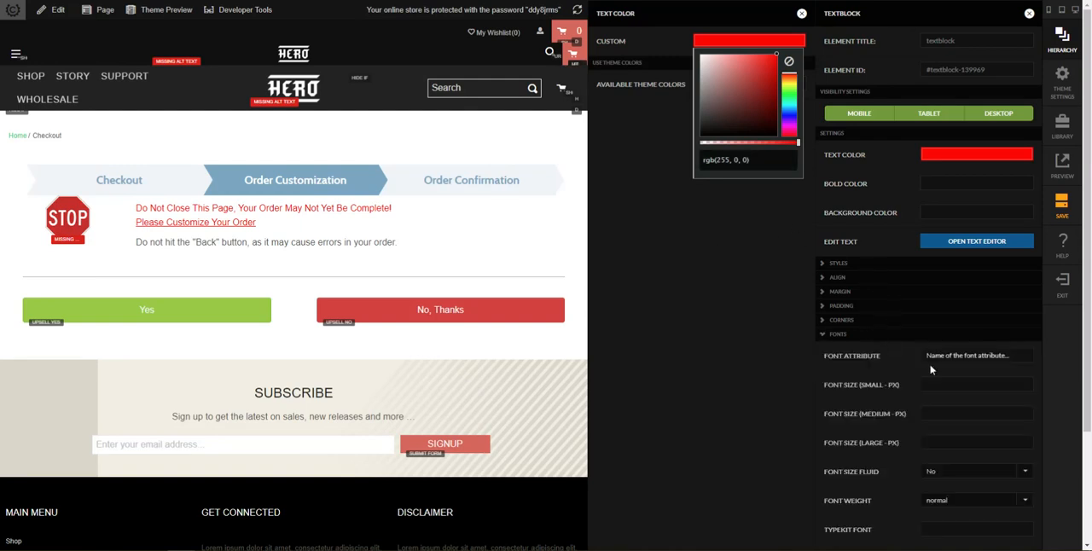
left_click(948, 383)
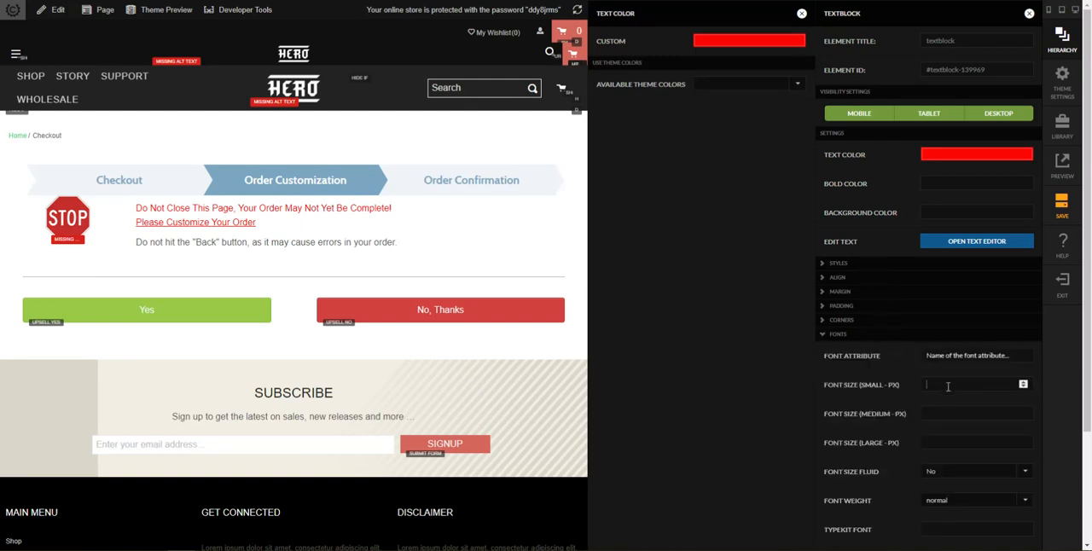
key("Tab")
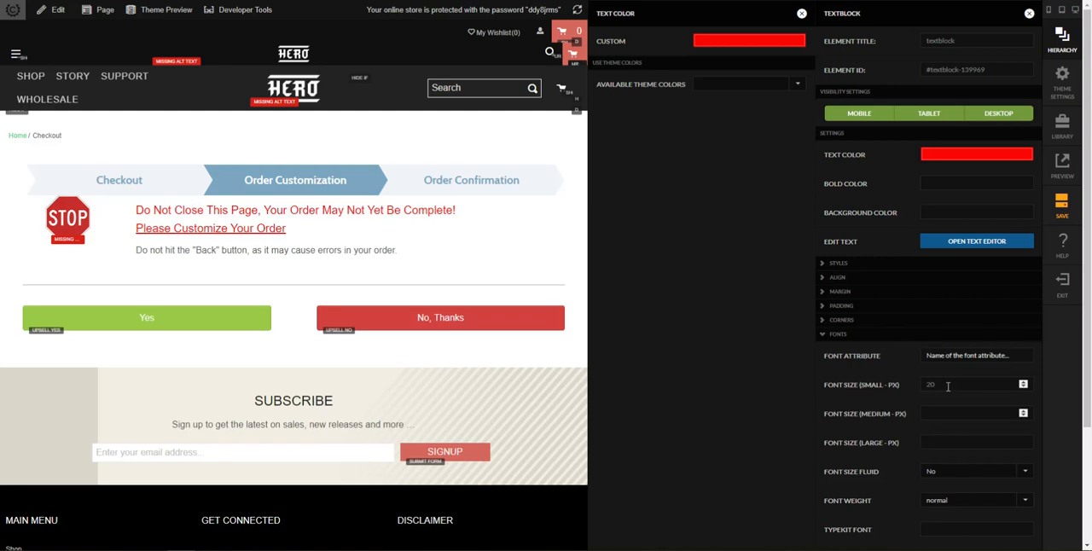
scroll(932, 414, "down", 1)
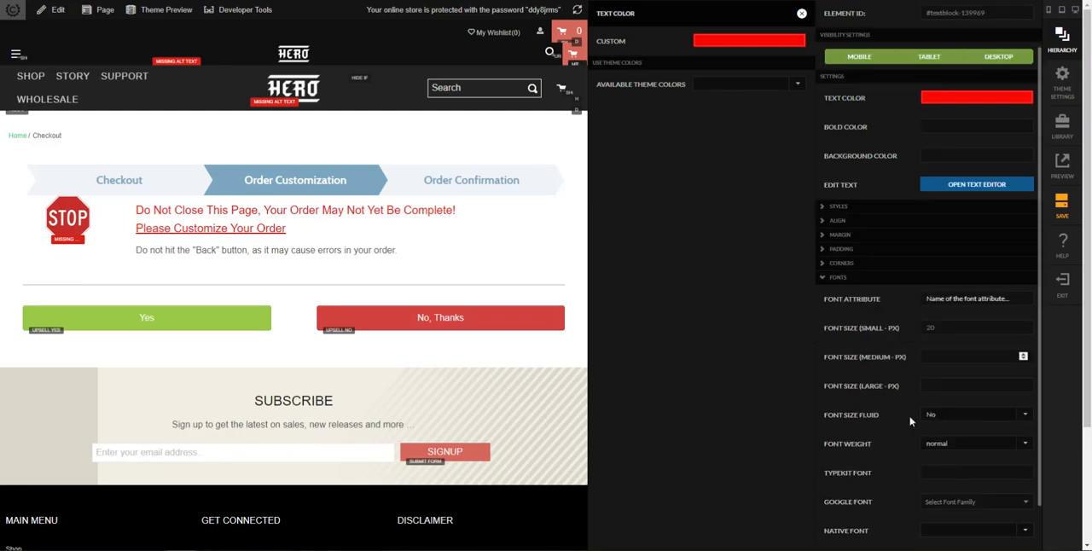
left_click(953, 452)
left_click(951, 308)
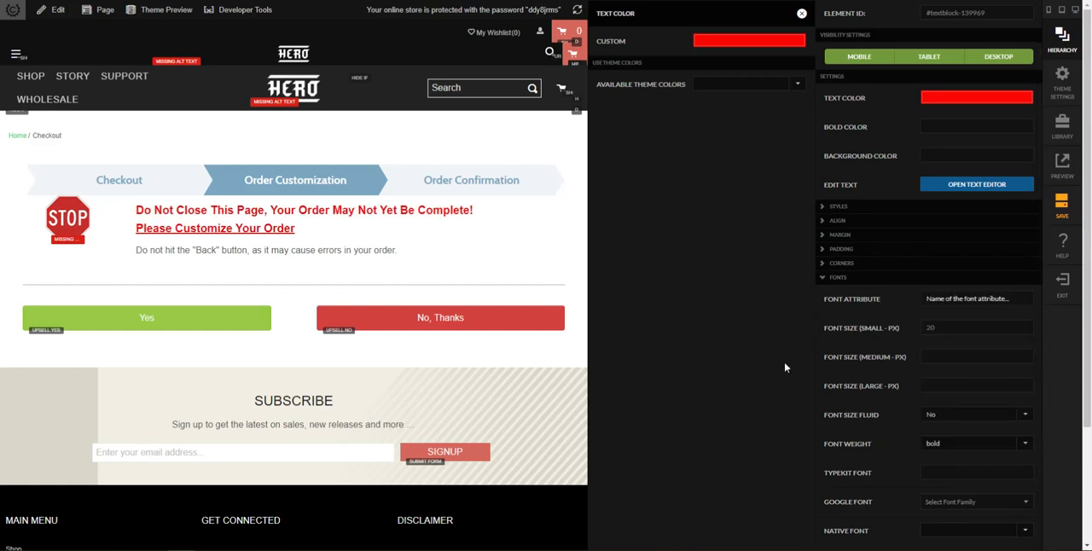
left_click(802, 14)
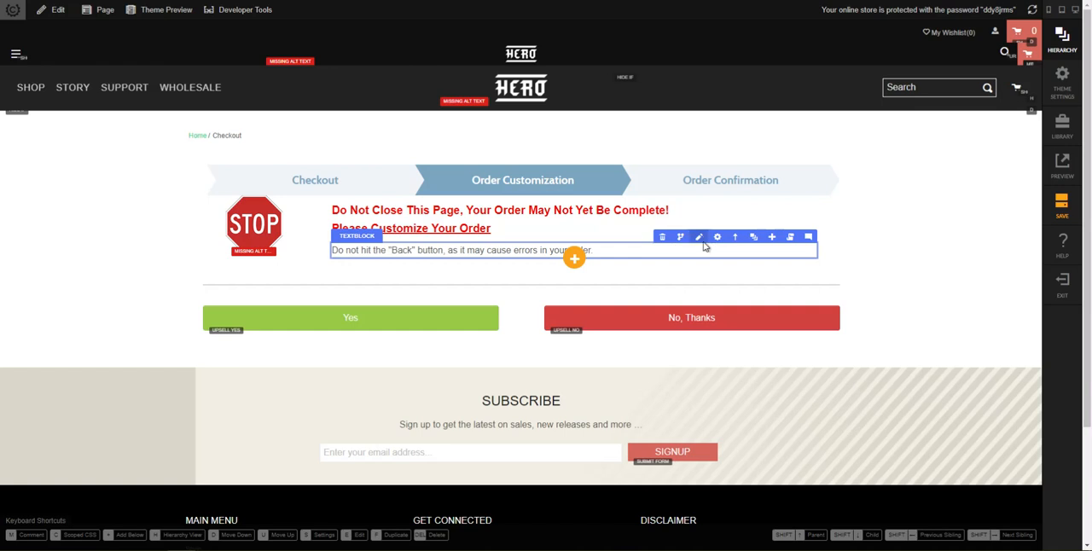
Step: Set the custom text color of the "Do not hit the Back button" text block to black
left_click(717, 238)
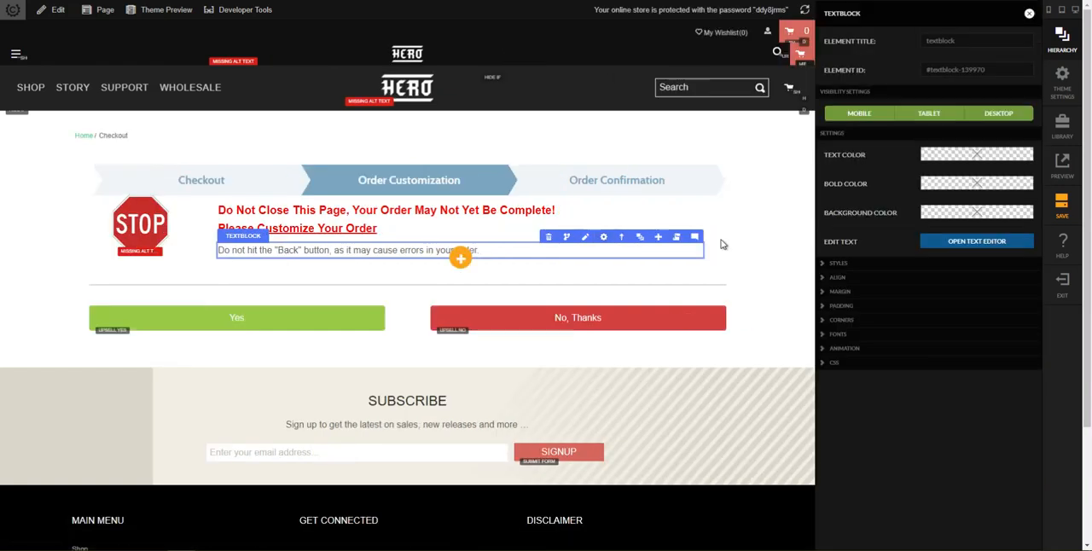
left_click(950, 163)
left_click(776, 42)
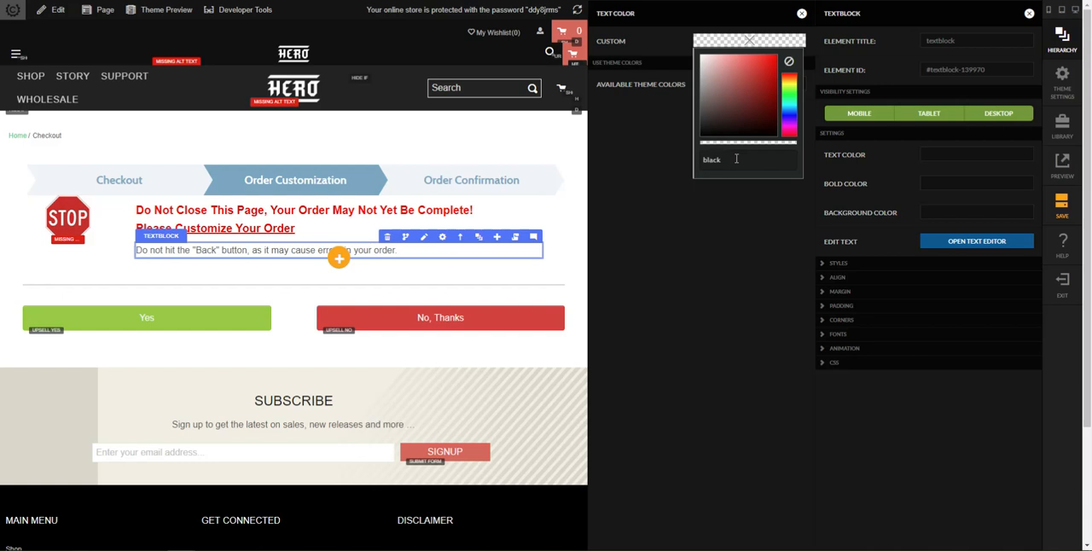
type("black")
key("Return")
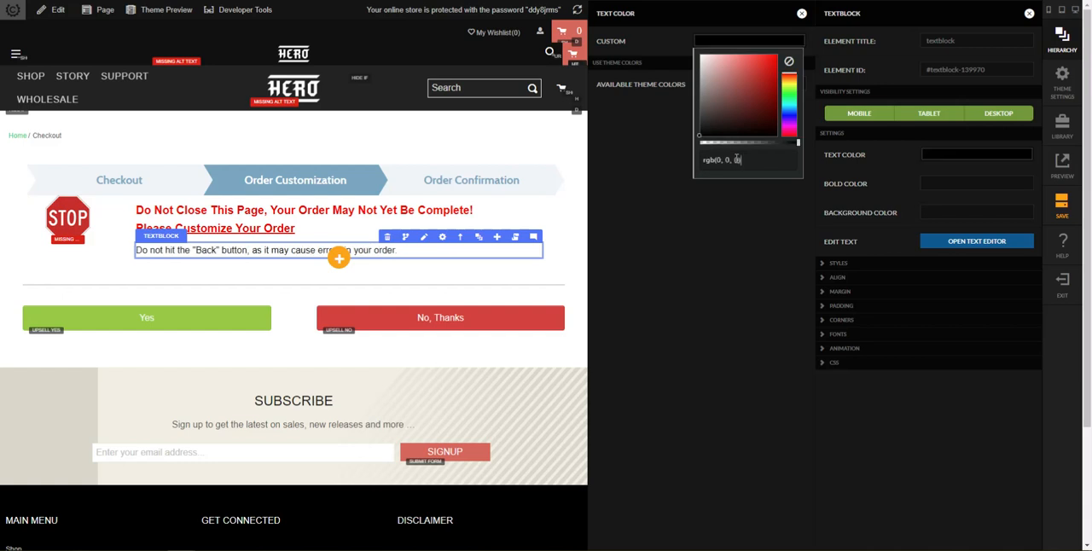
left_click(802, 14)
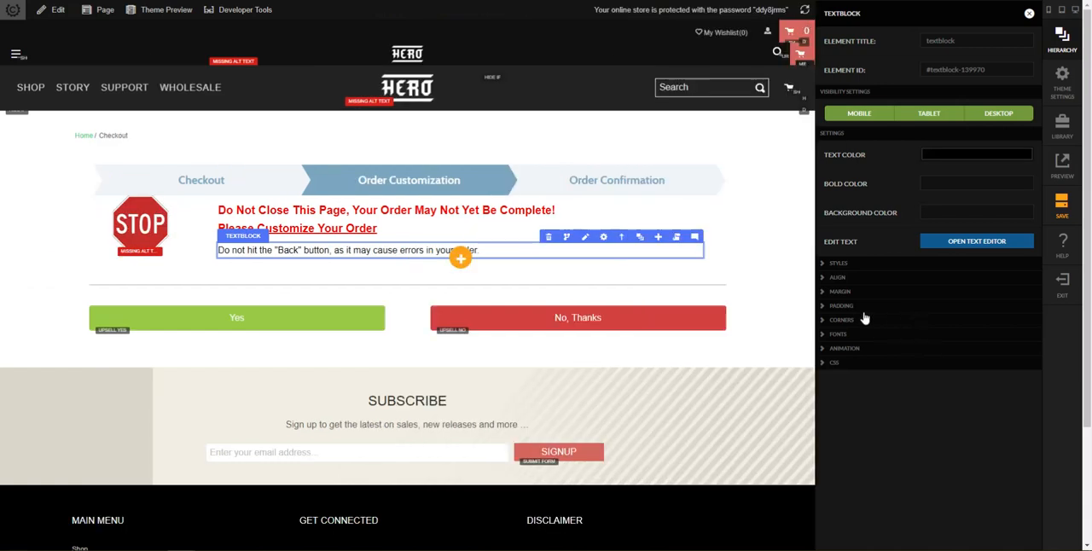
Step: Set the "Do not hit the Back button" text block's small font size to 20 px and its font weight to bold
left_click(853, 337)
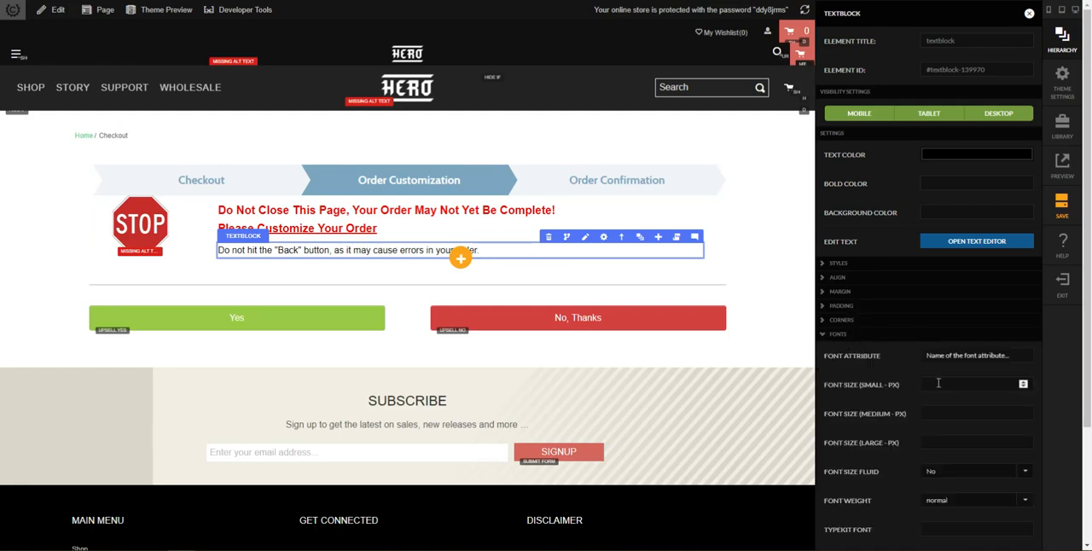
type("20")
key("Tab")
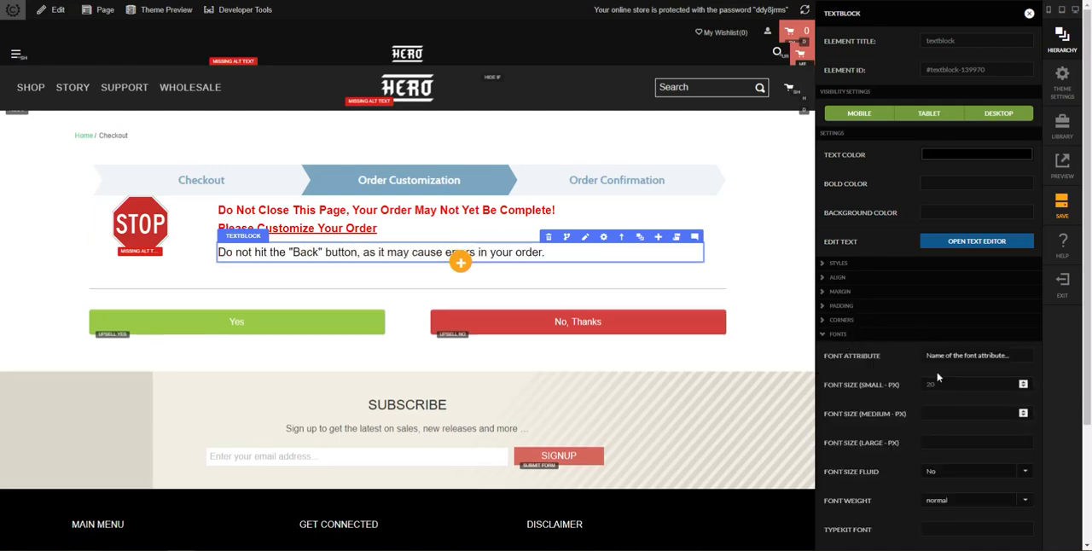
left_click(953, 478)
scroll(895, 484, "down", 1)
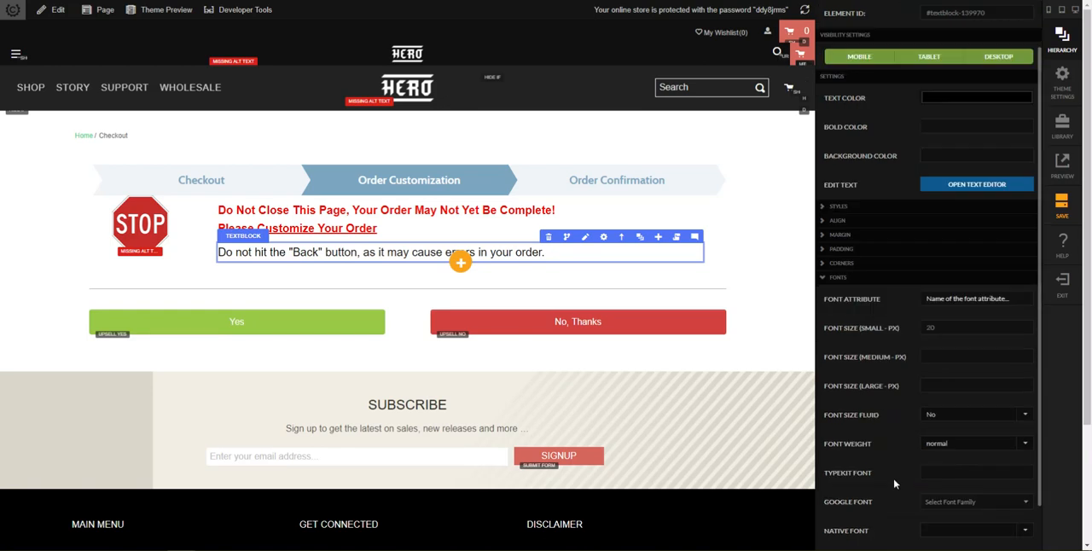
left_click(947, 449)
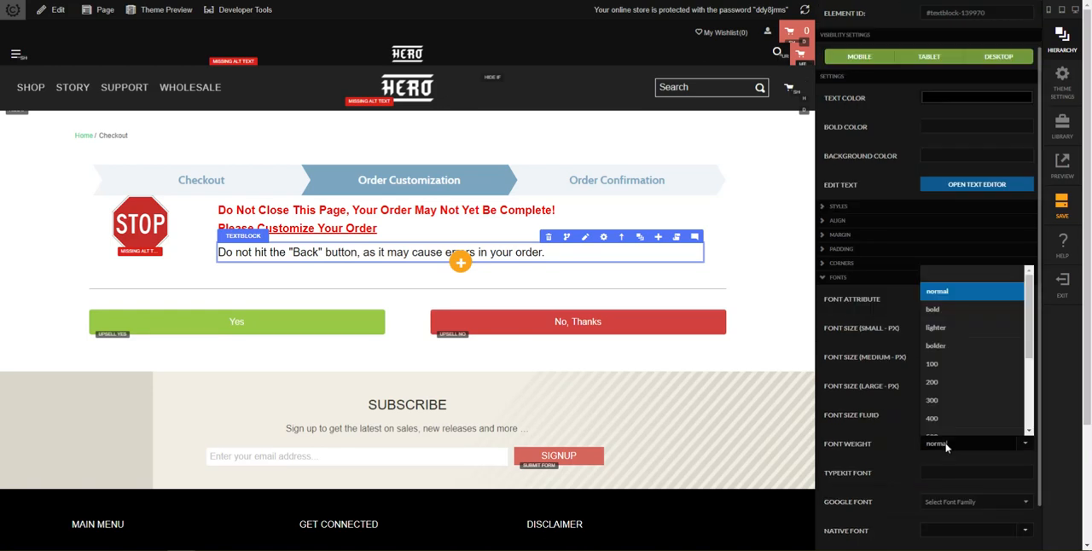
left_click(943, 333)
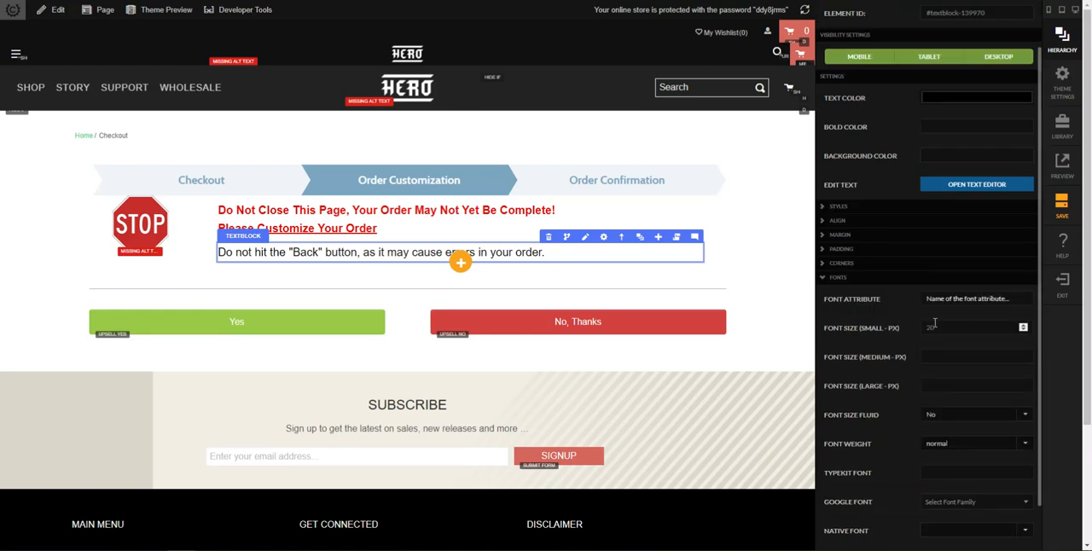
left_click(946, 459)
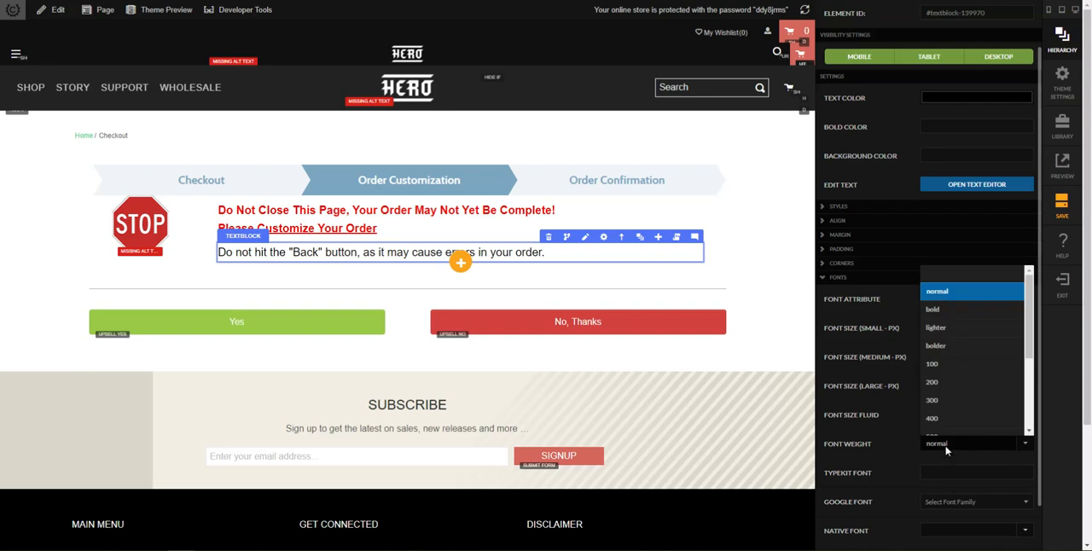
left_click(946, 320)
left_click(764, 324)
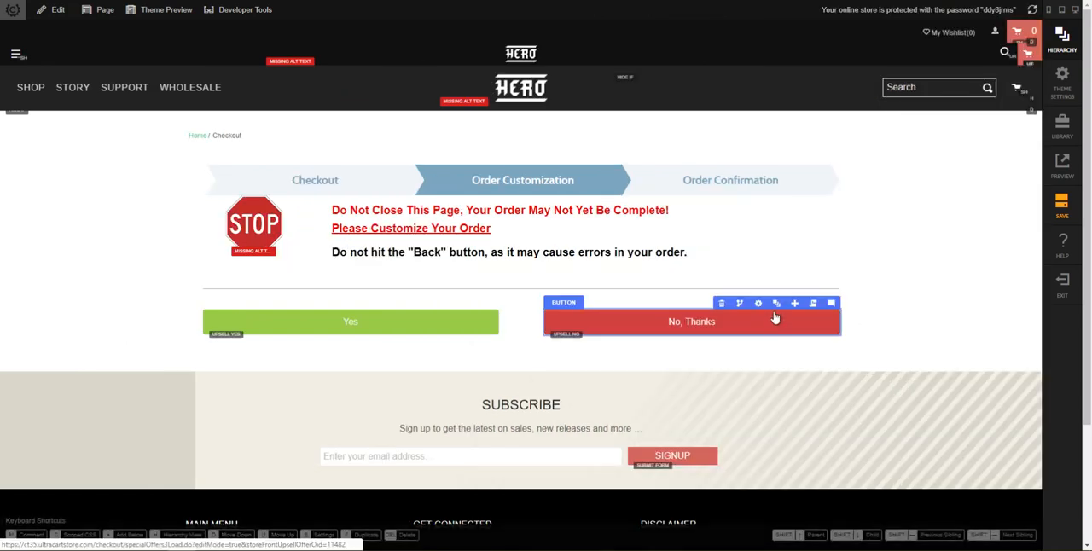
Step: Check the STOP sign warning row in the mobile, desktop and tablet previews
left_click(478, 0)
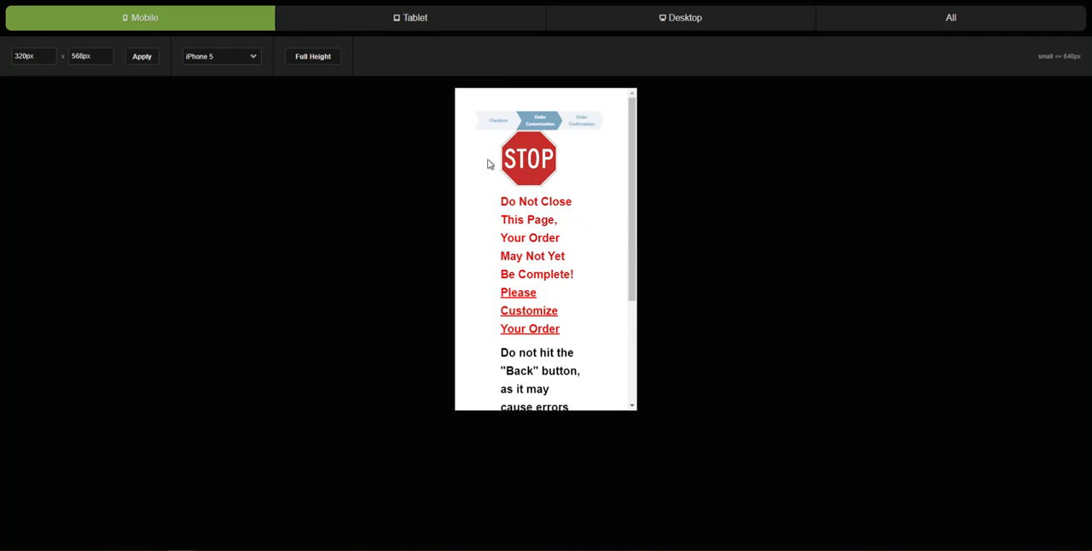
left_click_drag(634, 190, 640, 151)
left_click(411, 15)
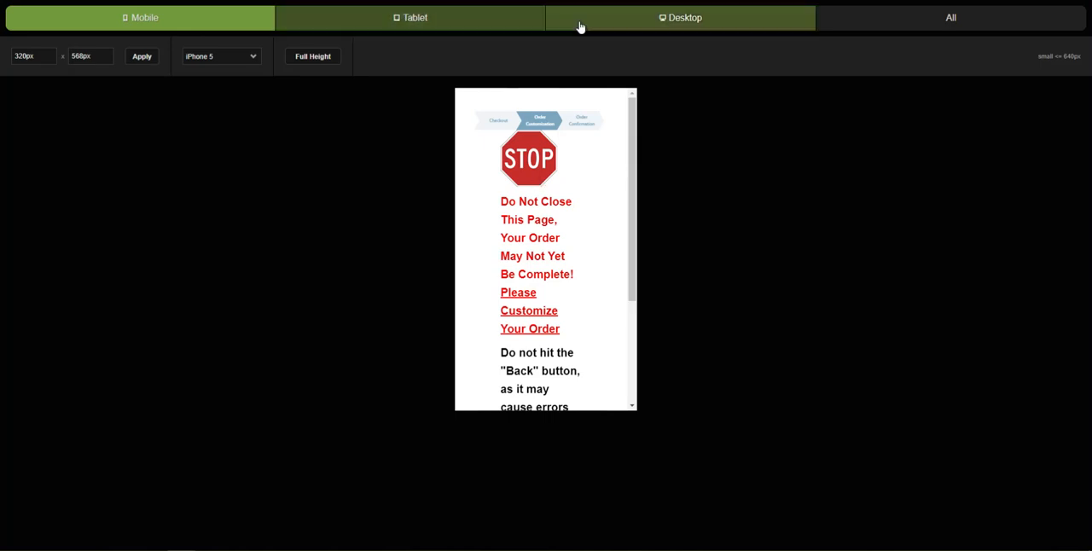
left_click(717, 24)
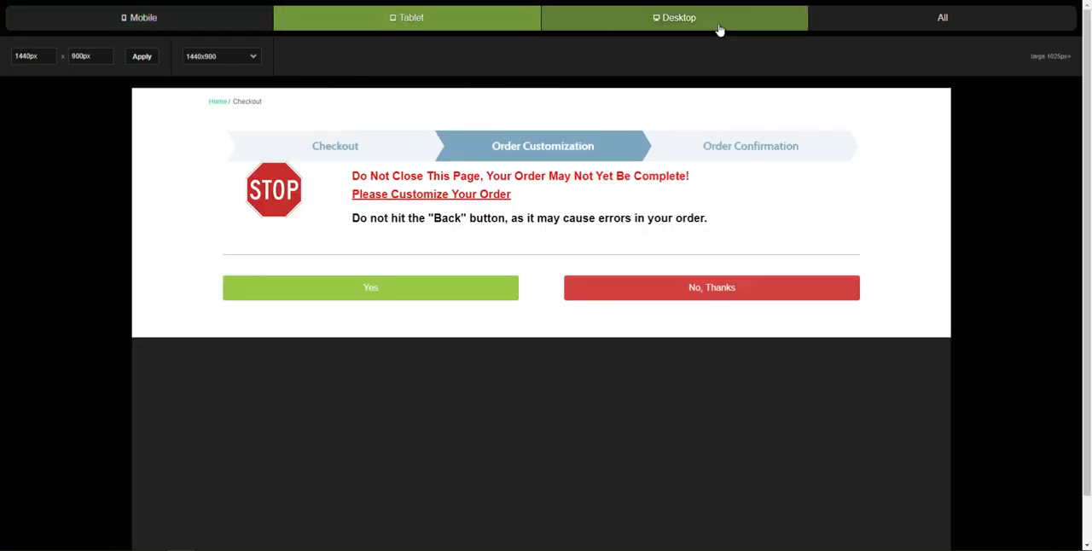
left_click(473, 24)
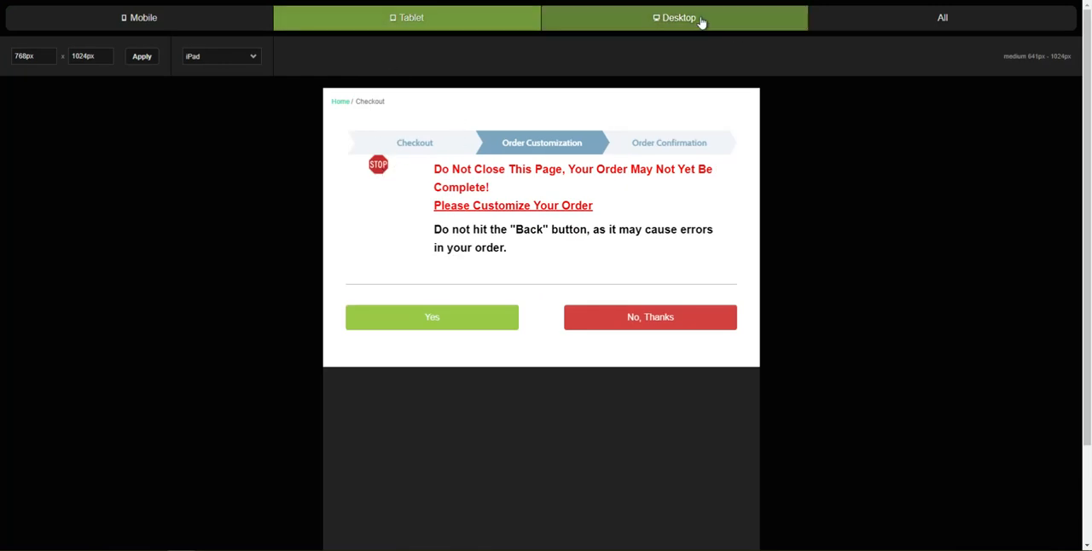
left_click(342, 1)
Step: Zero out the margins and padding of the STOP sign warning row, flattening all layers beneath it
mouse_move(367, 215)
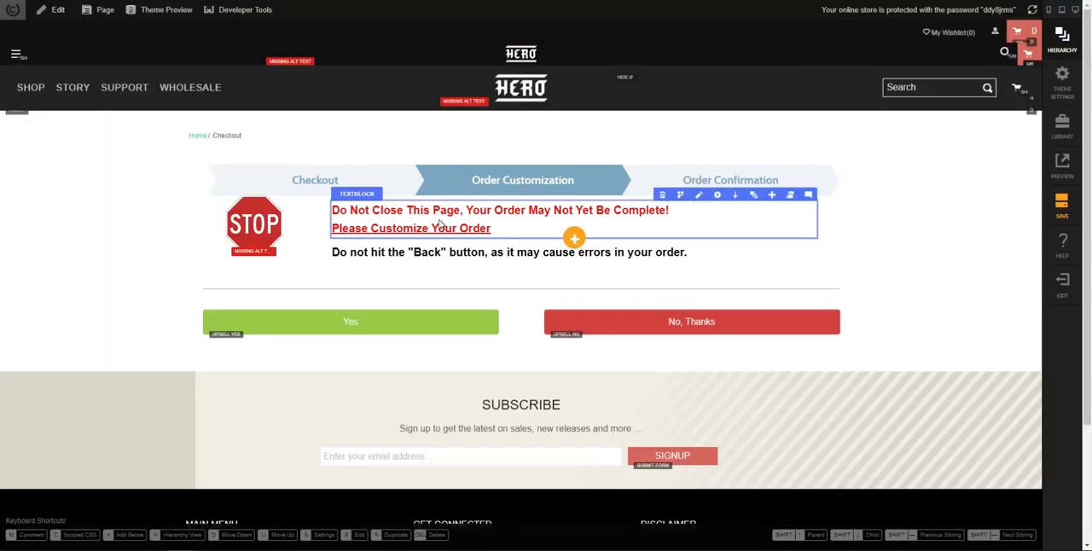
left_click(754, 197)
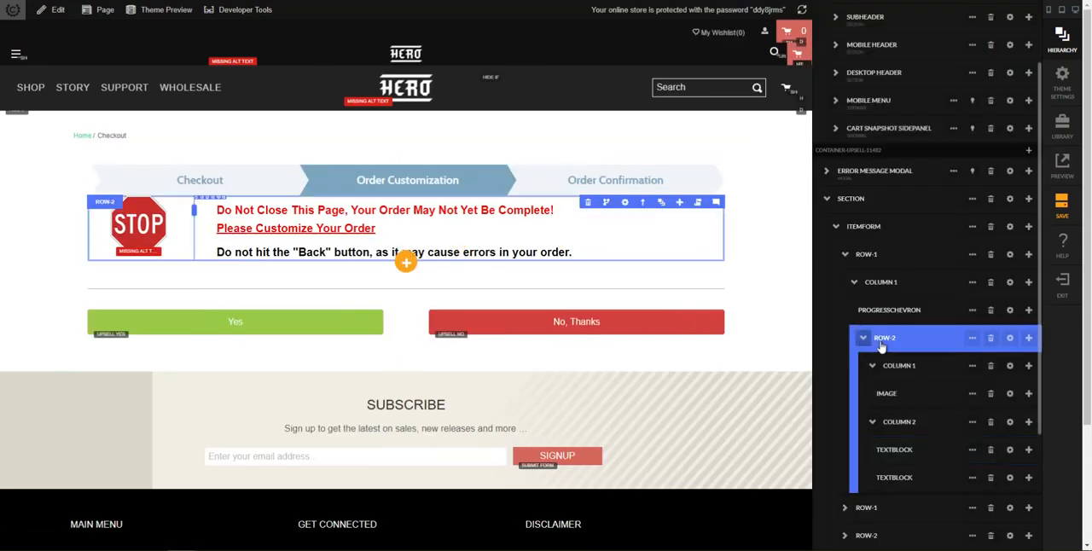
left_click(972, 339)
left_click(975, 438)
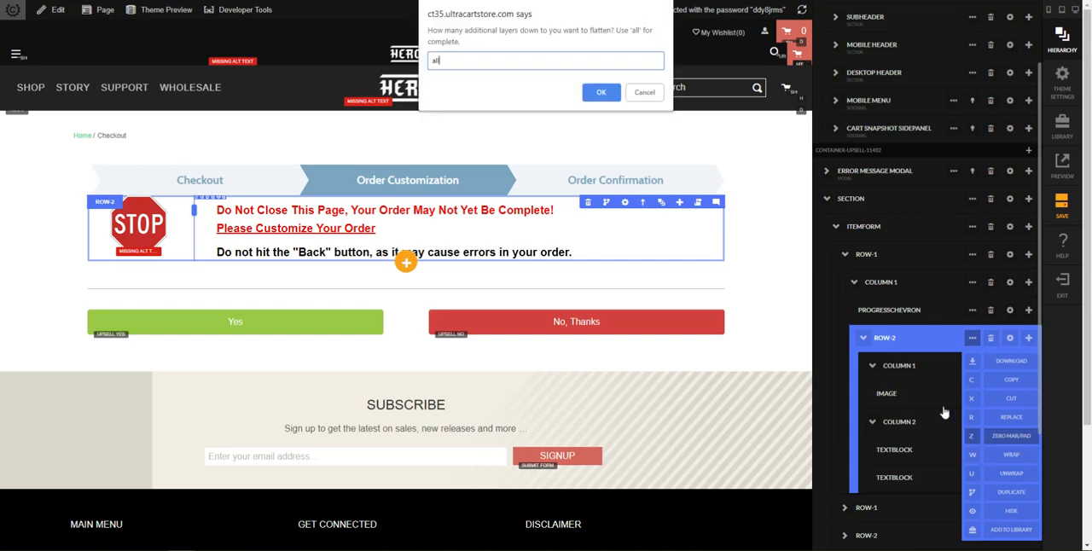
type("all")
key("Return")
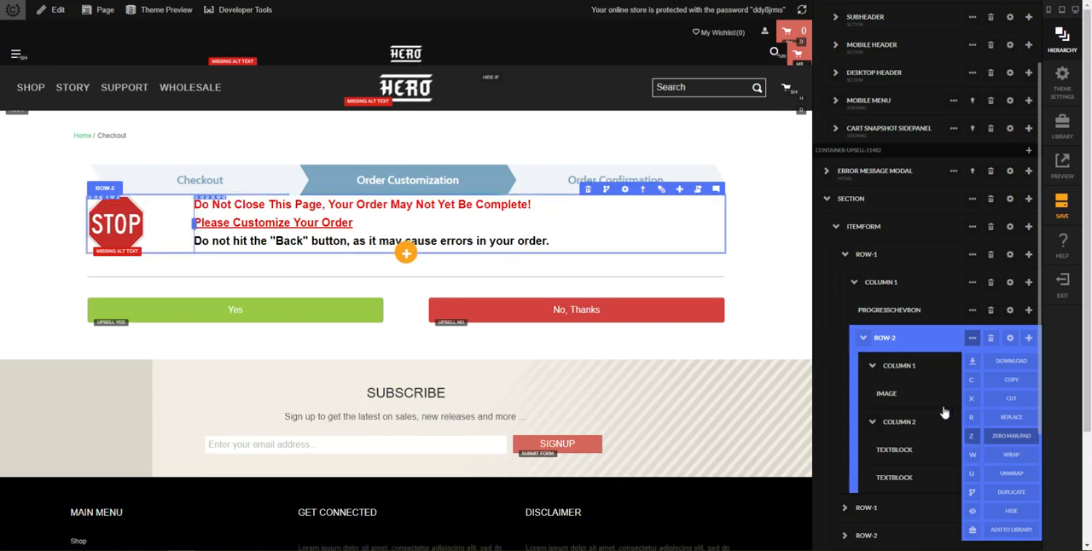
Step: Set the STOP sign image's small alignment to center
left_click(942, 399)
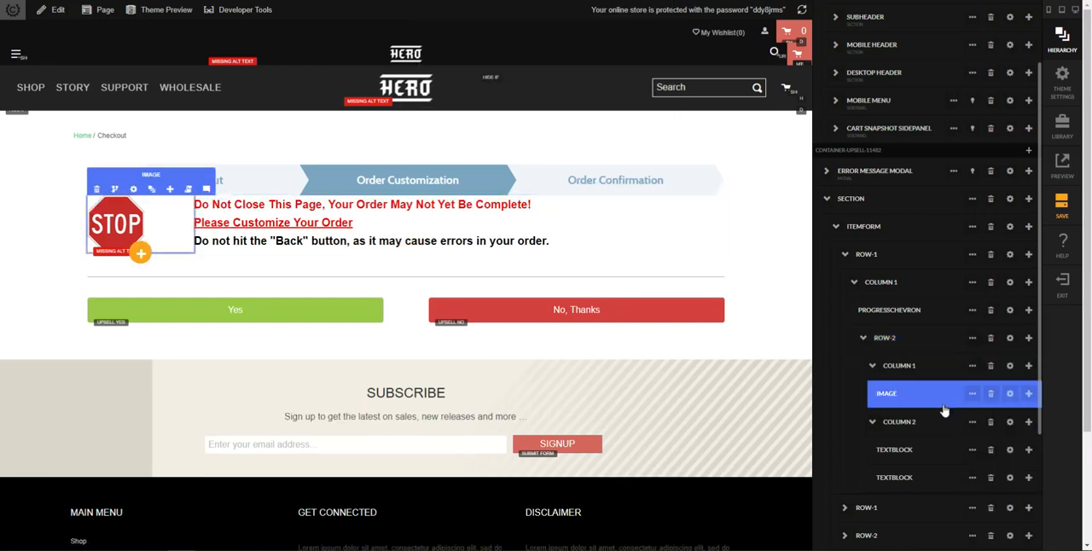
left_click(1012, 396)
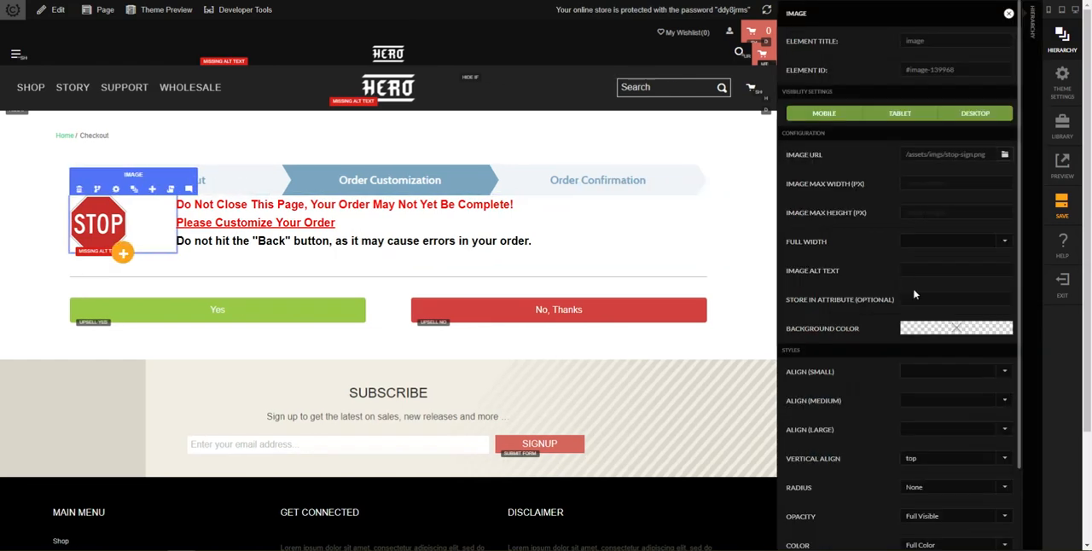
left_click(927, 373)
left_click(936, 412)
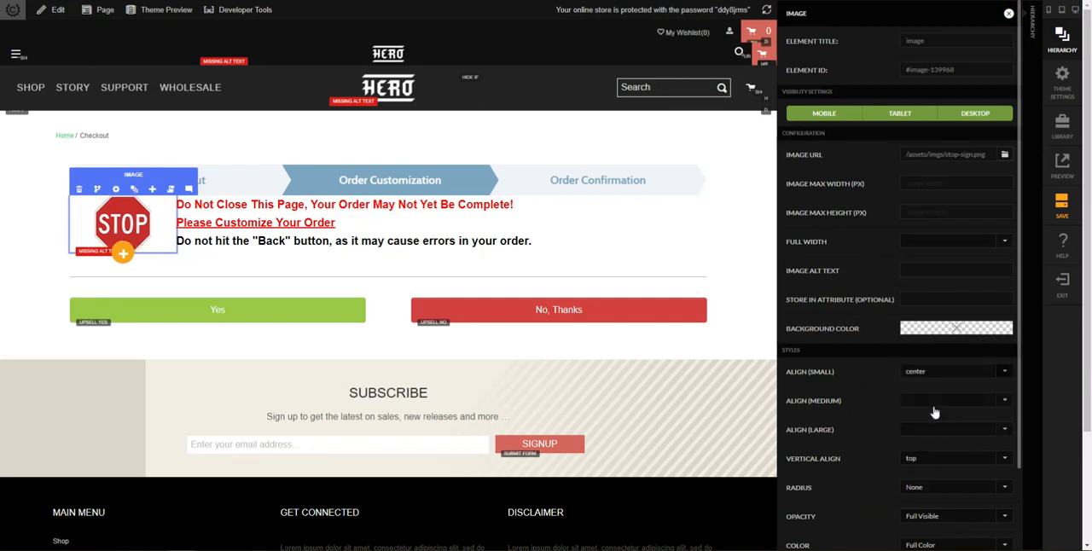
left_click(745, 274)
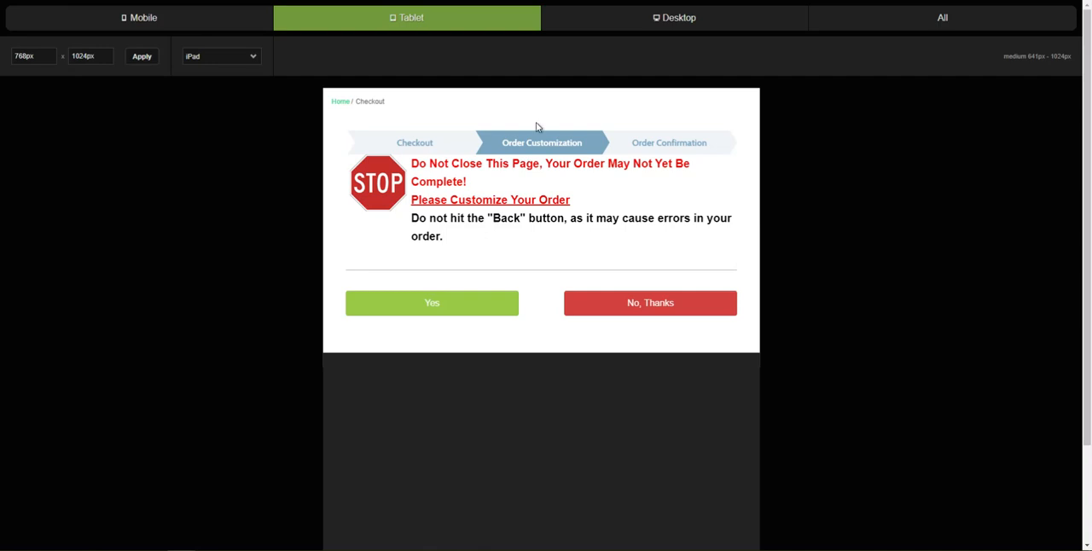
Step: Check the flattened warning row and centered STOP sign in the desktop, tablet and mobile previews
left_click(673, 17)
left_click(435, 20)
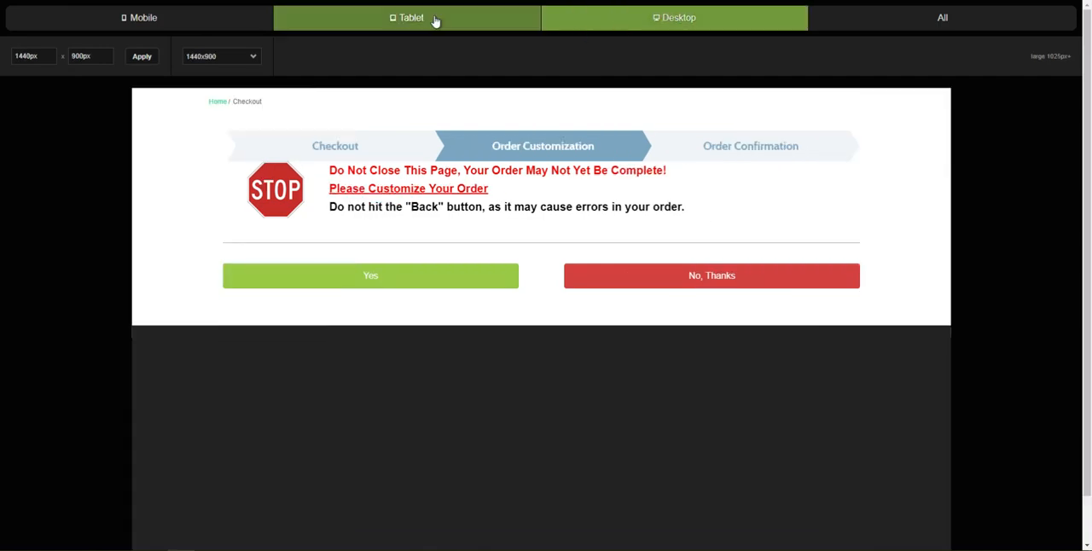
left_click(204, 18)
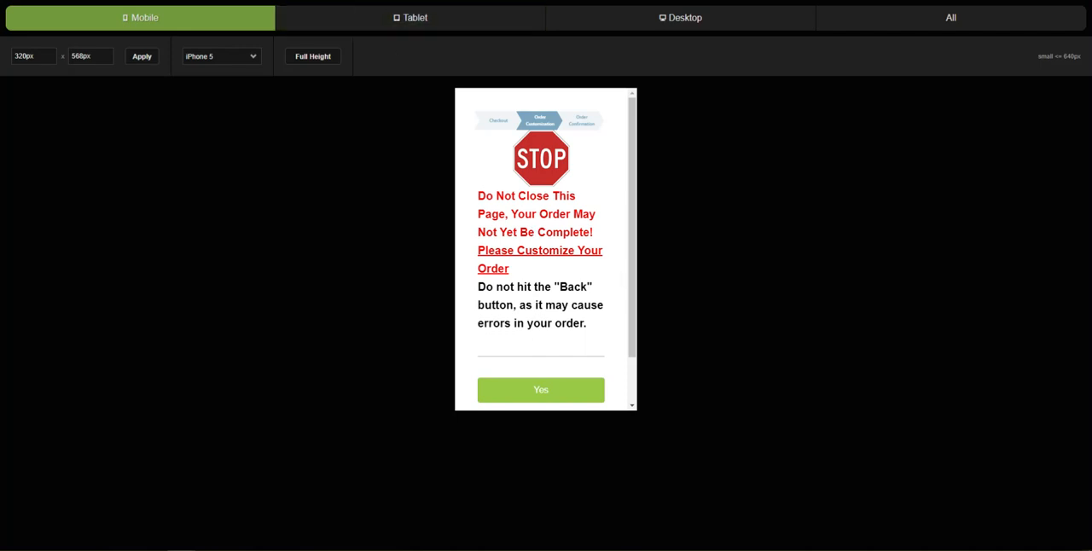
key("ctrl+shift+Tab")
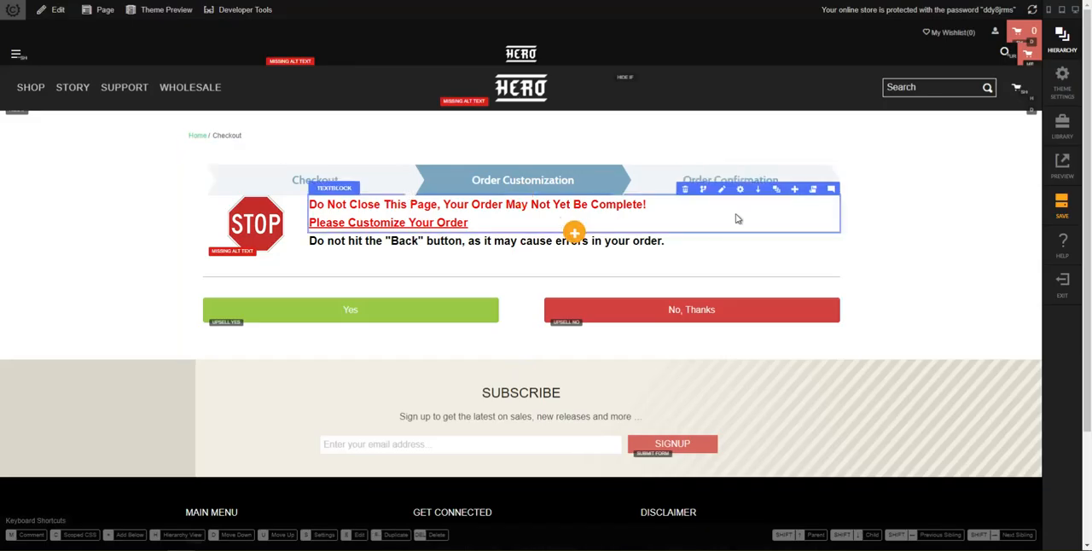
Step: Set the STOP sign warning row's top and bottom margins to 20 px for mobile up
left_click(773, 187)
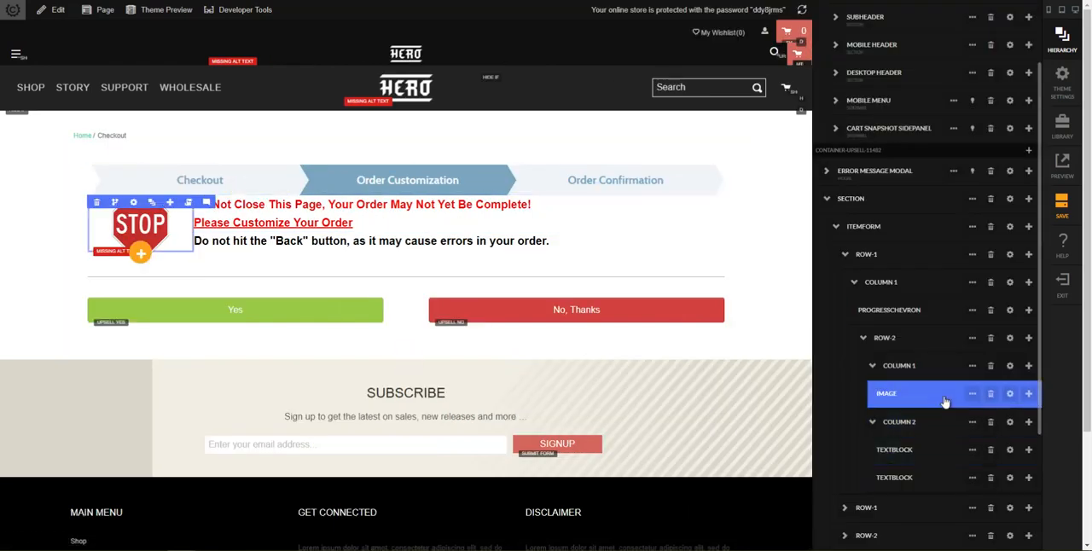
left_click(1009, 339)
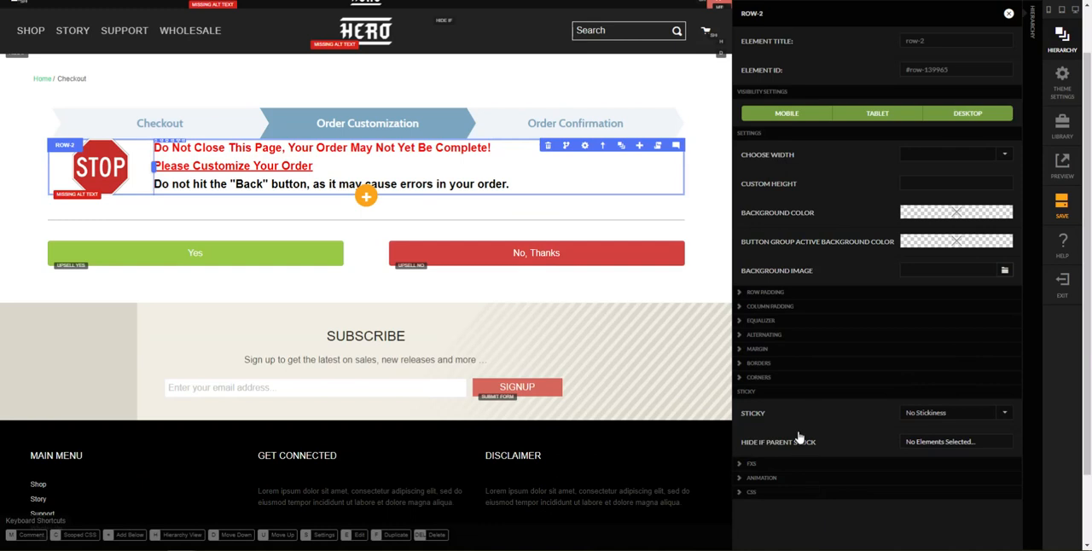
left_click(787, 350)
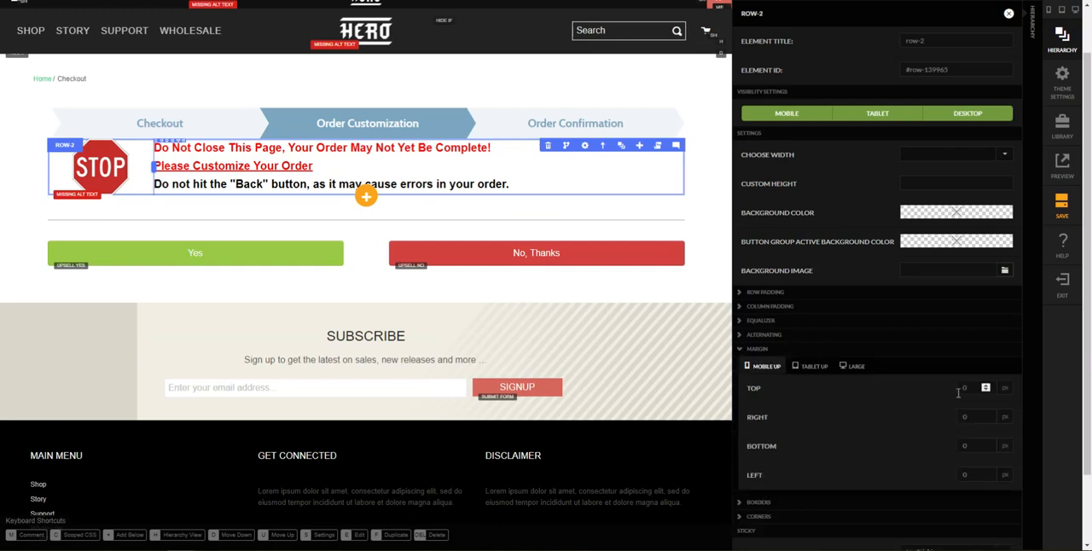
key("Tab")
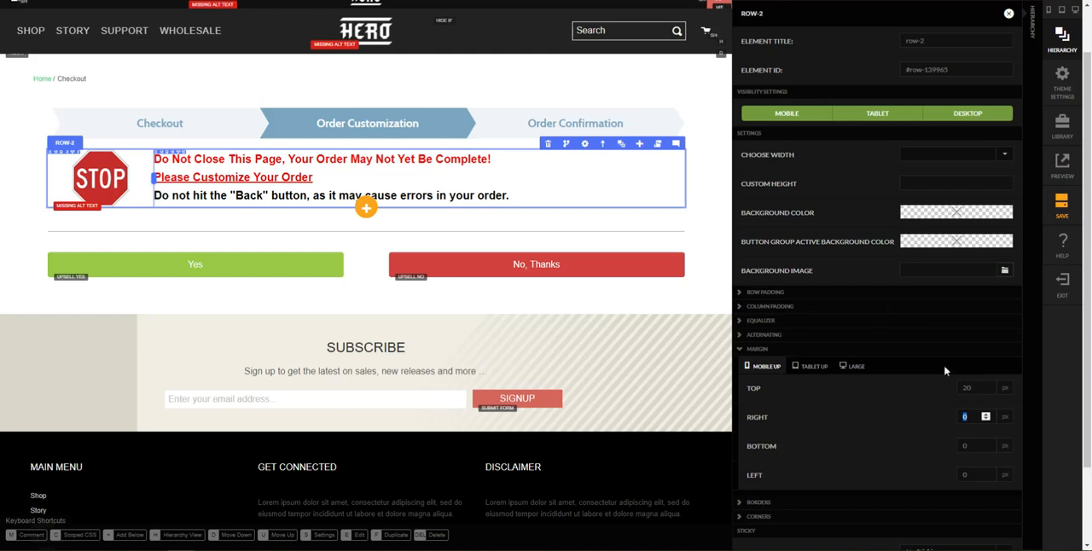
key("Tab")
type("20")
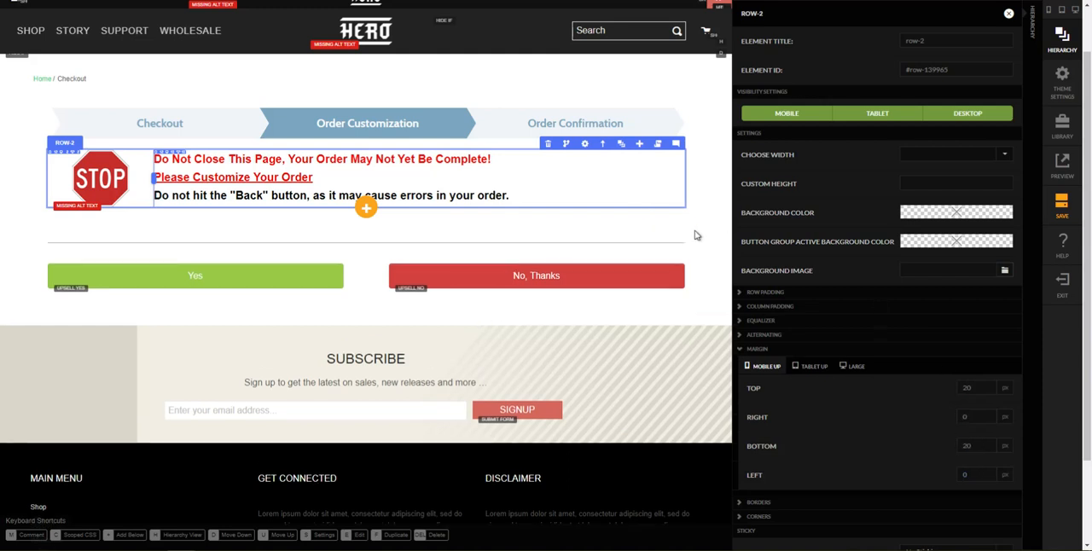
left_click(699, 233)
Step: Review the warning row's new spacing in the mobile, tablet and desktop previews and save the page
left_click(459, 1)
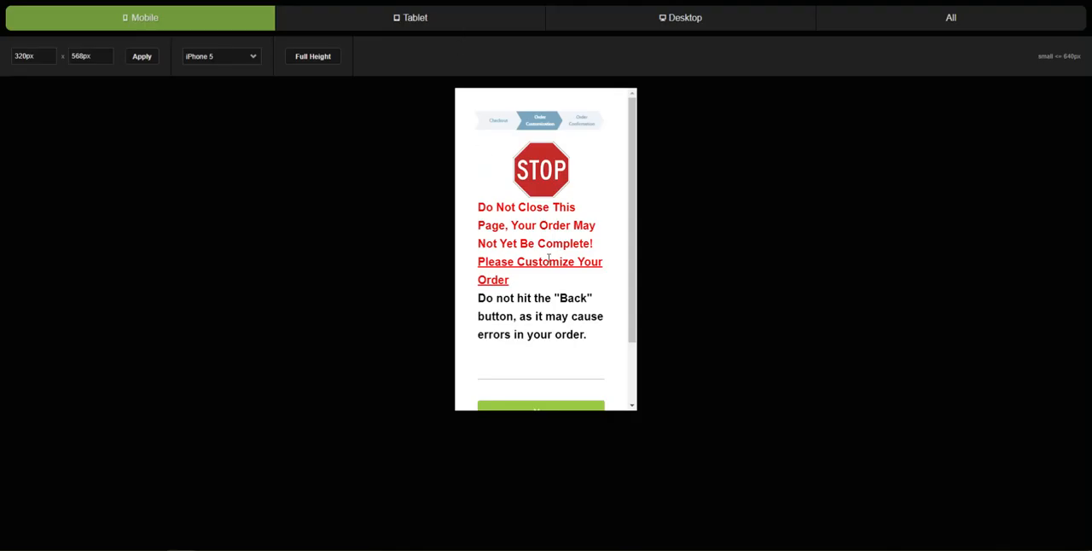
left_click(388, 25)
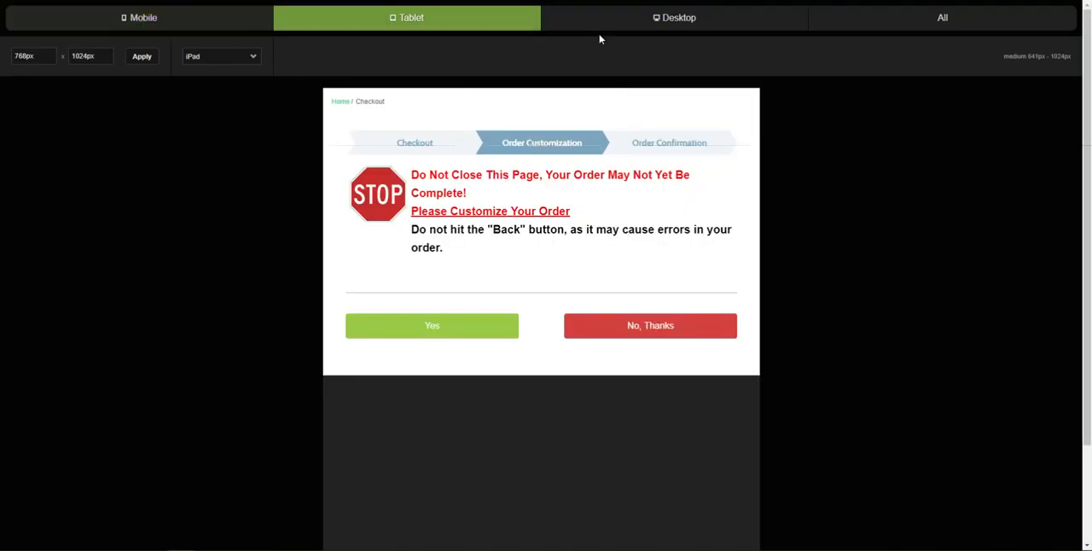
left_click(703, 21)
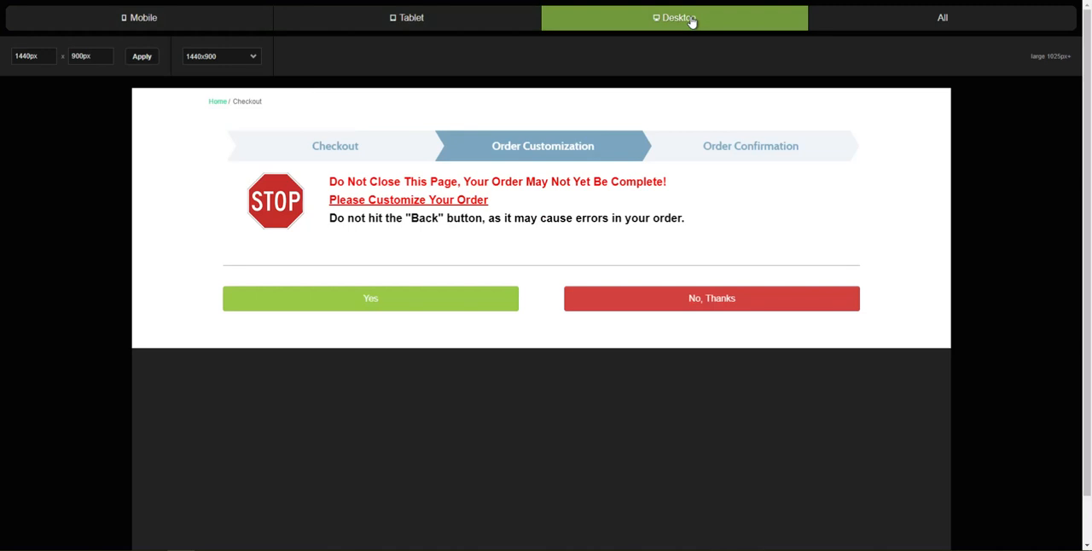
left_click(210, 25)
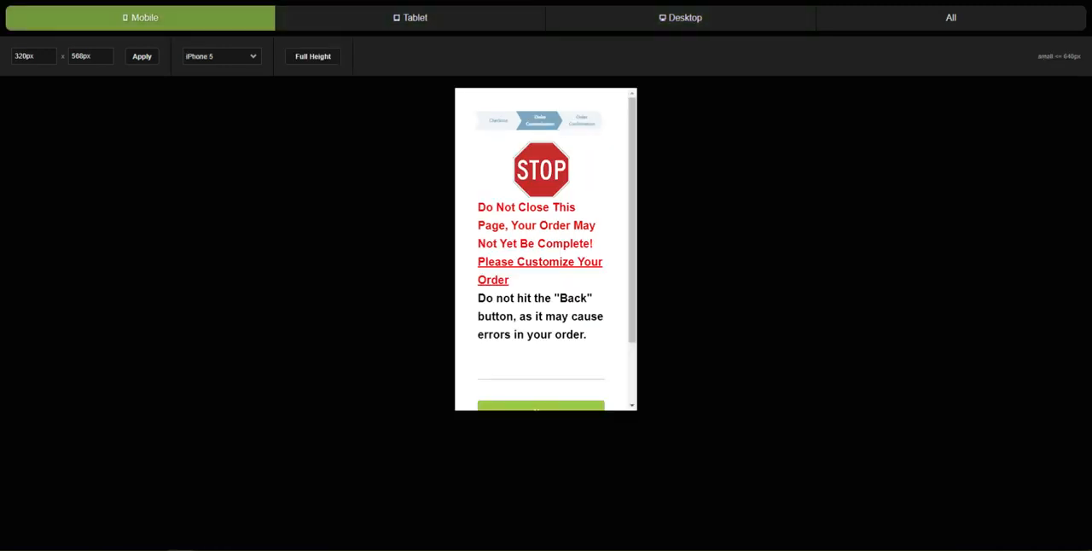
key("Escape")
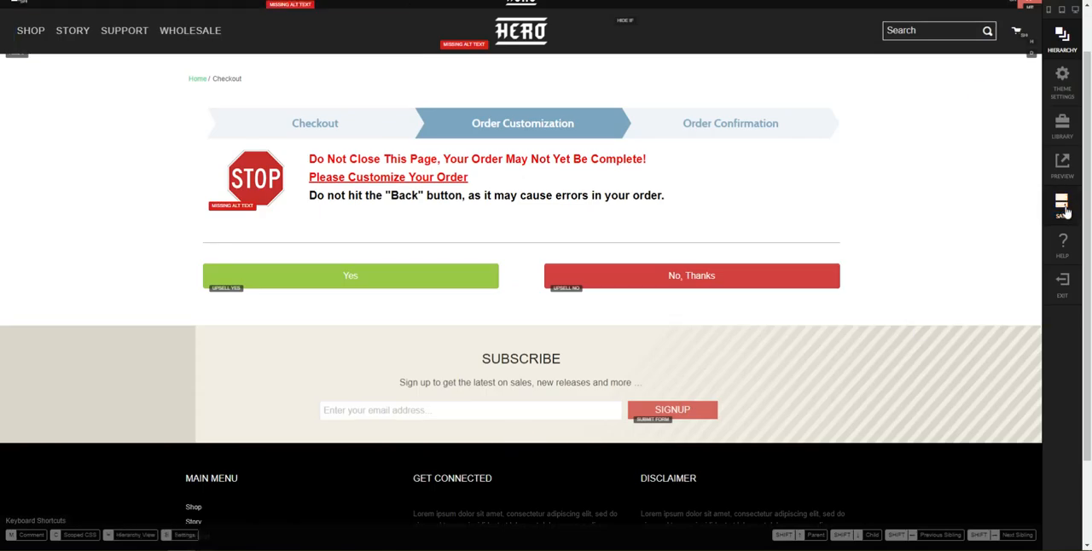
left_click(1063, 205)
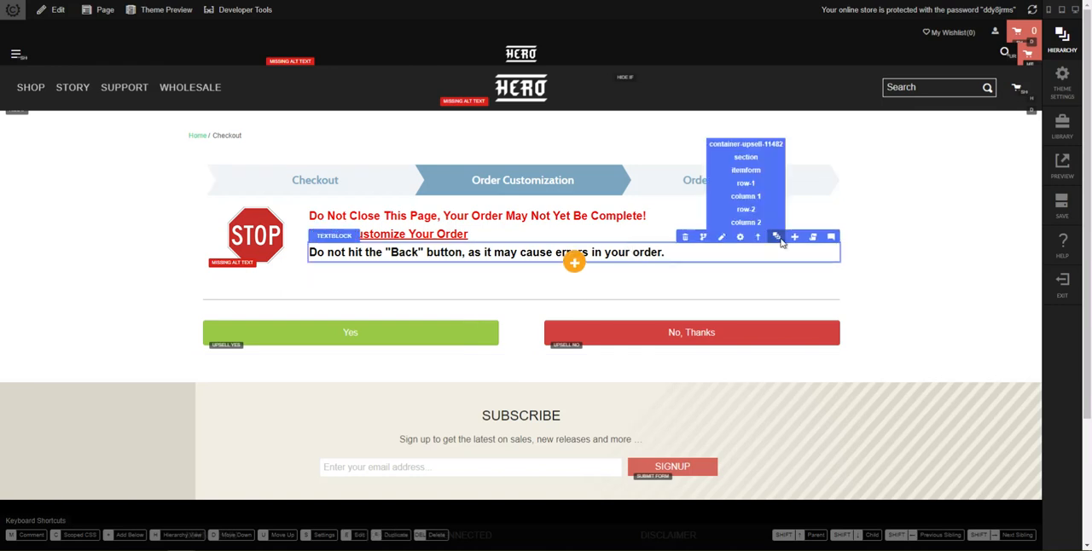
Step: Add a Video element below the STOP sign warning row and paste the copied YouTube link as its video URL
left_click(781, 241)
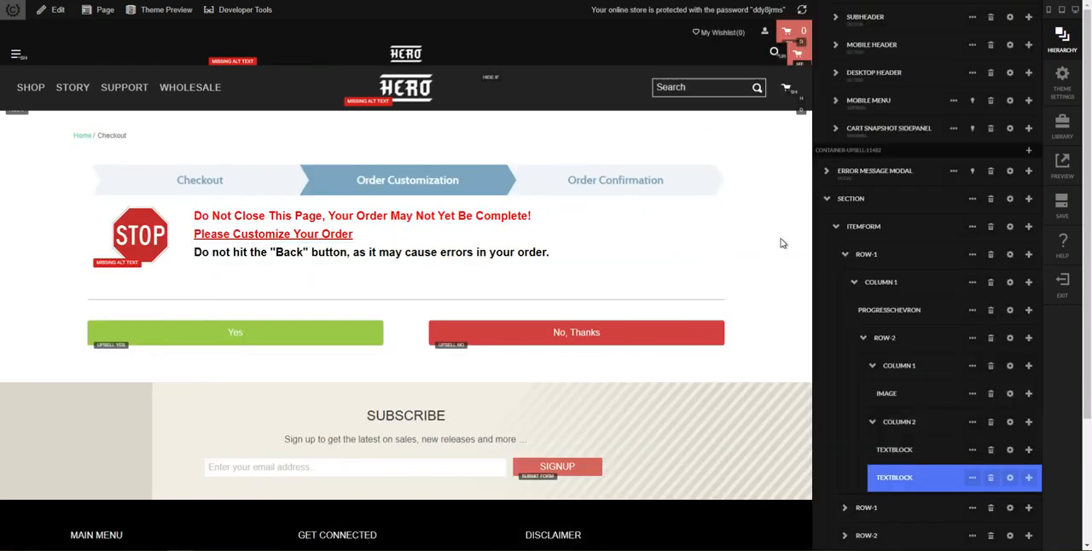
left_click(863, 338)
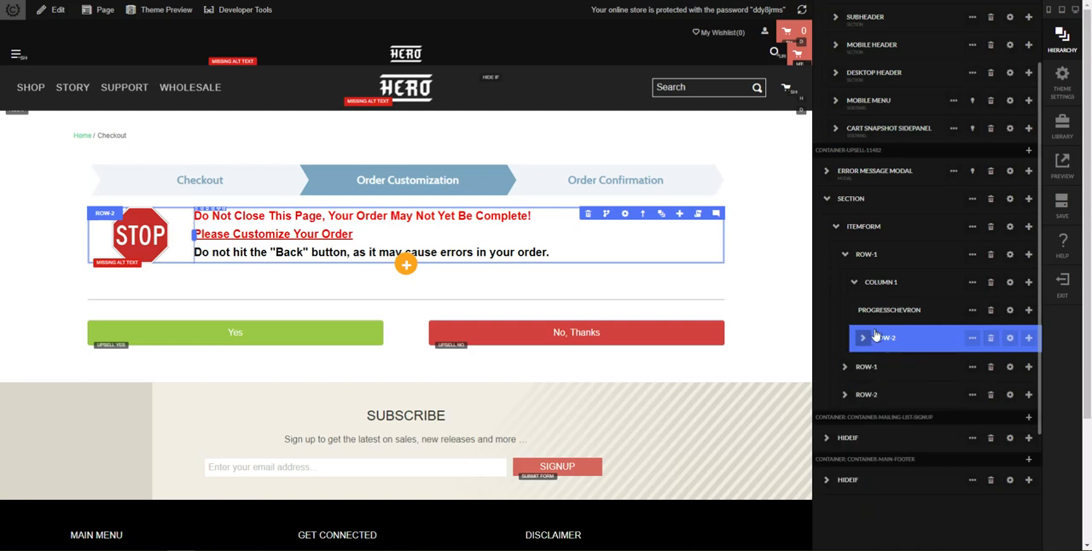
left_click(1030, 340)
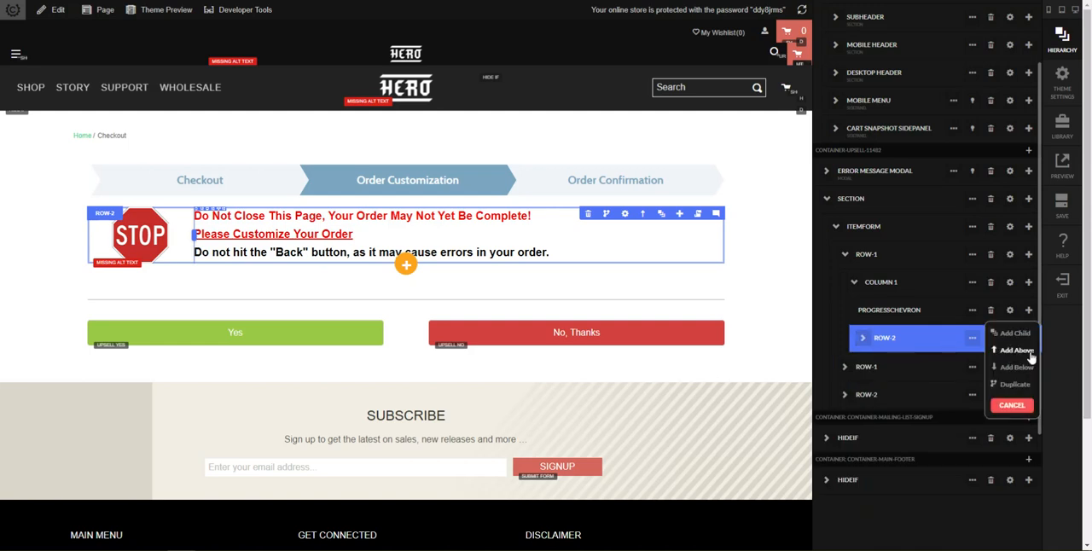
left_click(1029, 368)
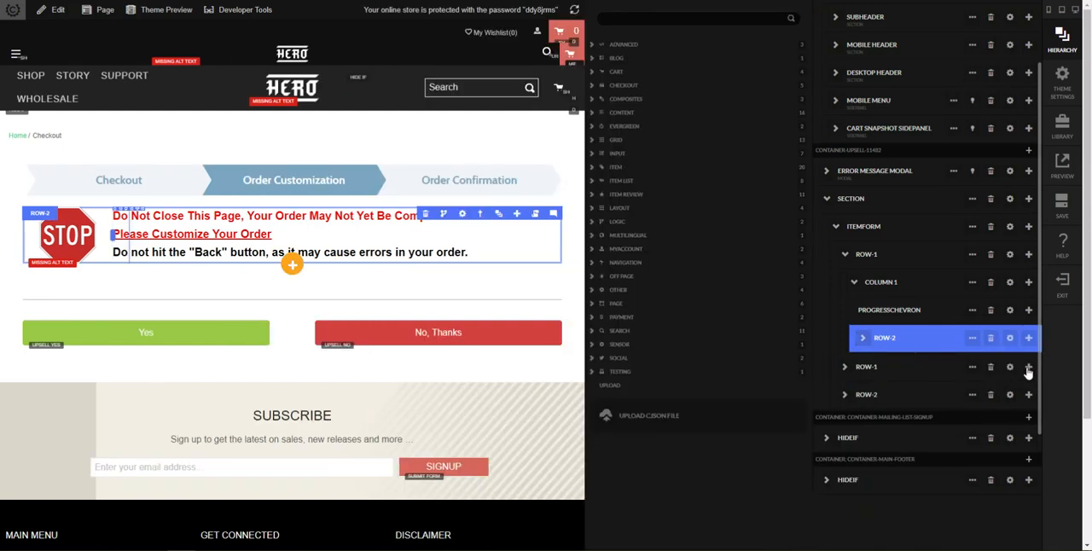
type("video")
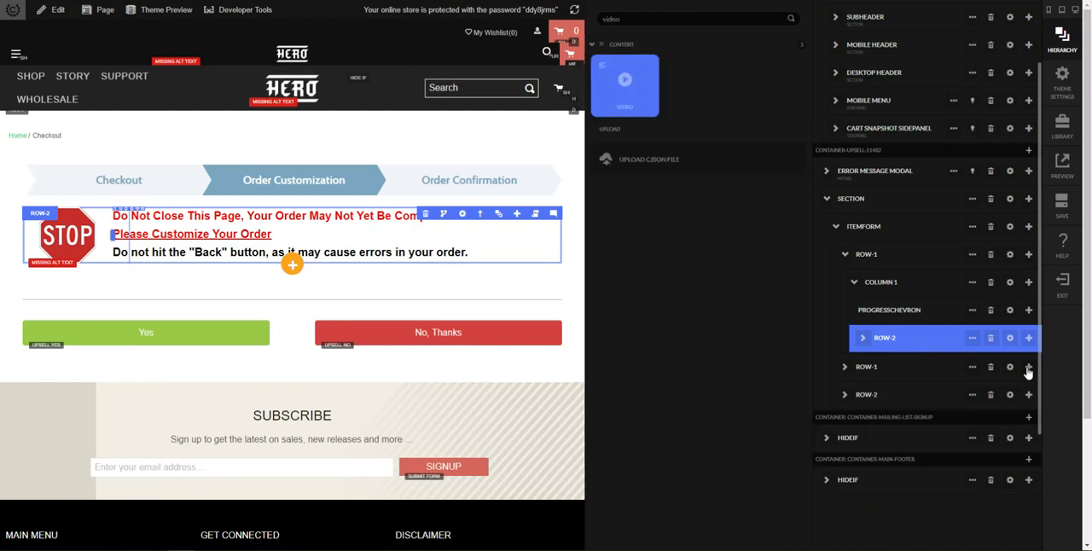
key("Return")
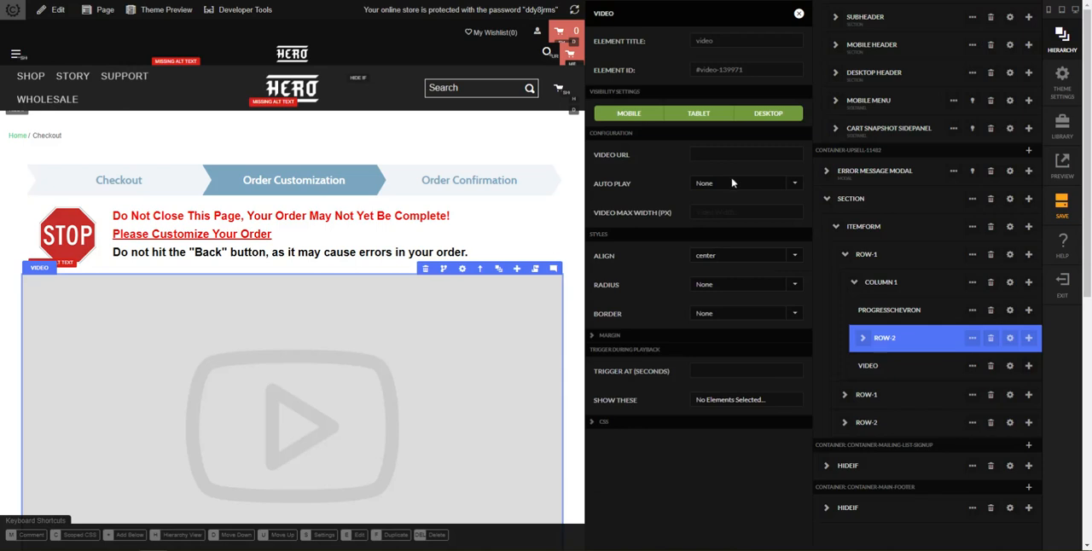
key("ctrl+v")
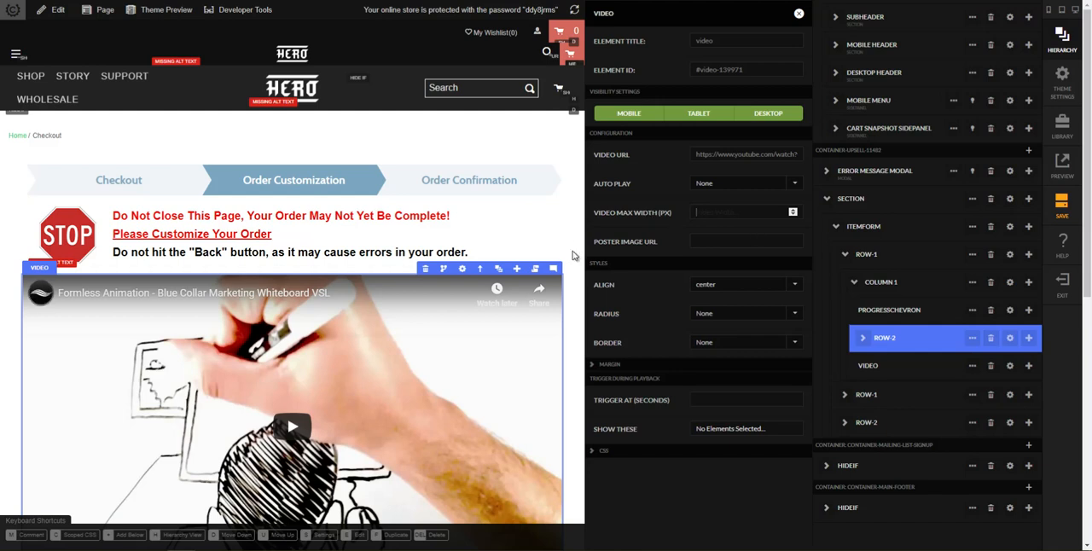
scroll(576, 252, "down", 2)
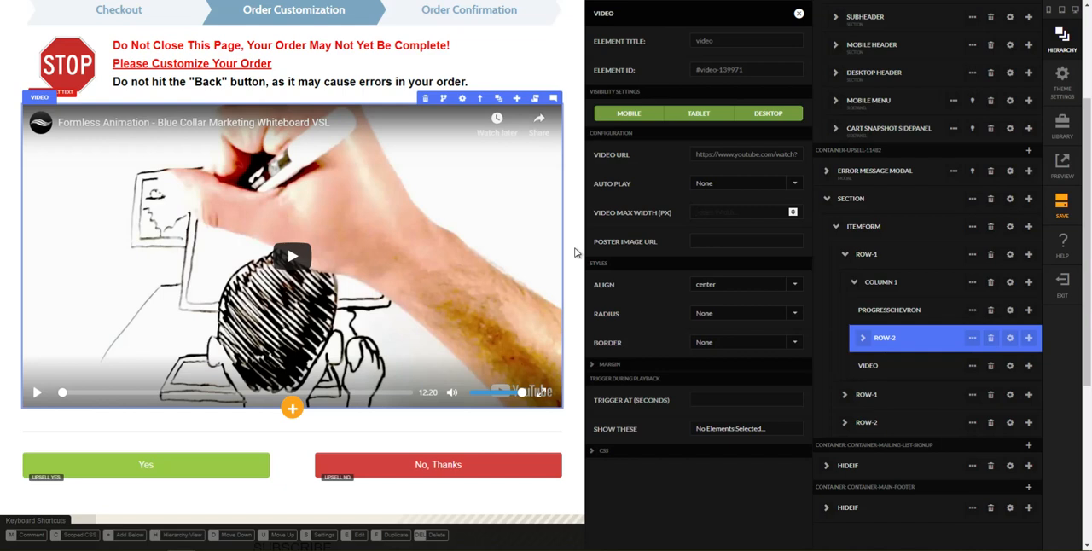
Step: Configure the video to auto play On Page Load, with Hide Controls and Loop both set to Yes
left_click(715, 184)
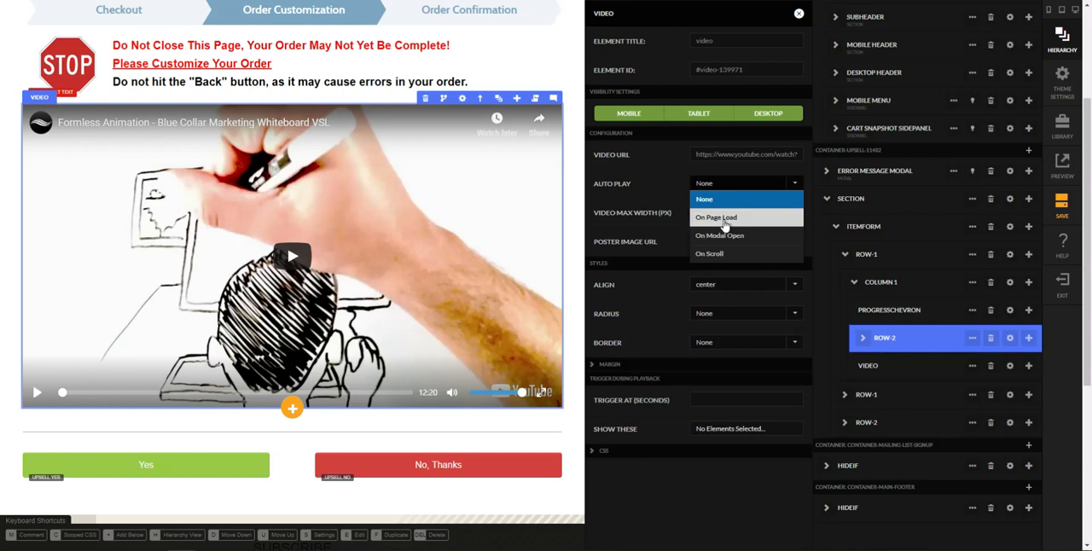
left_click(724, 218)
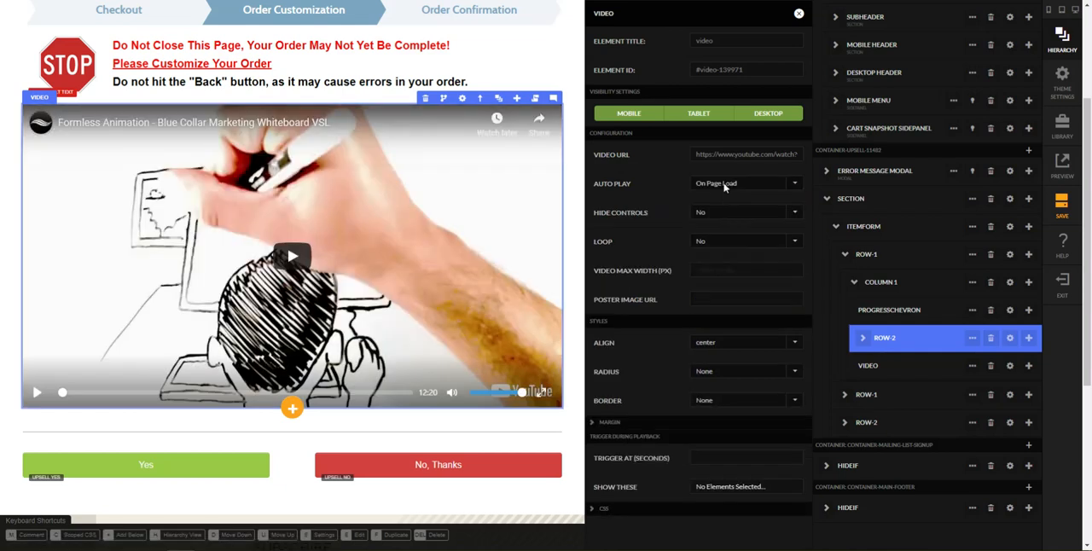
left_click(711, 215)
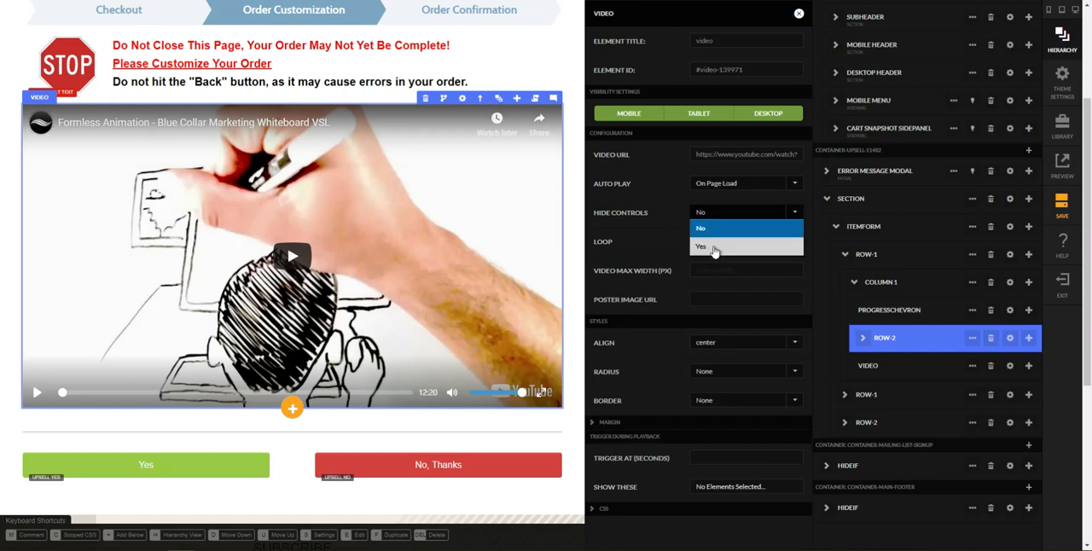
left_click(715, 247)
left_click(712, 244)
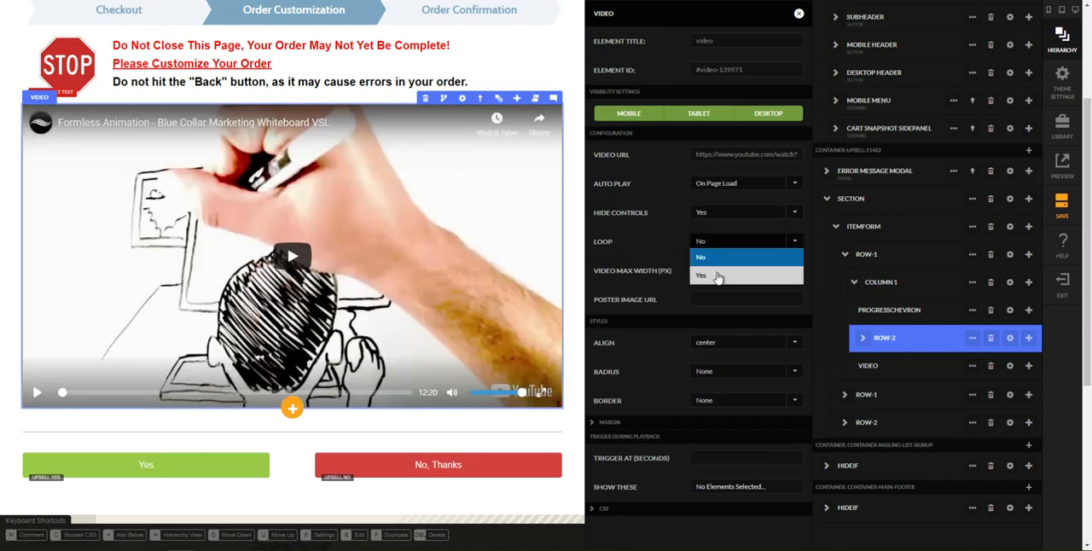
left_click(718, 276)
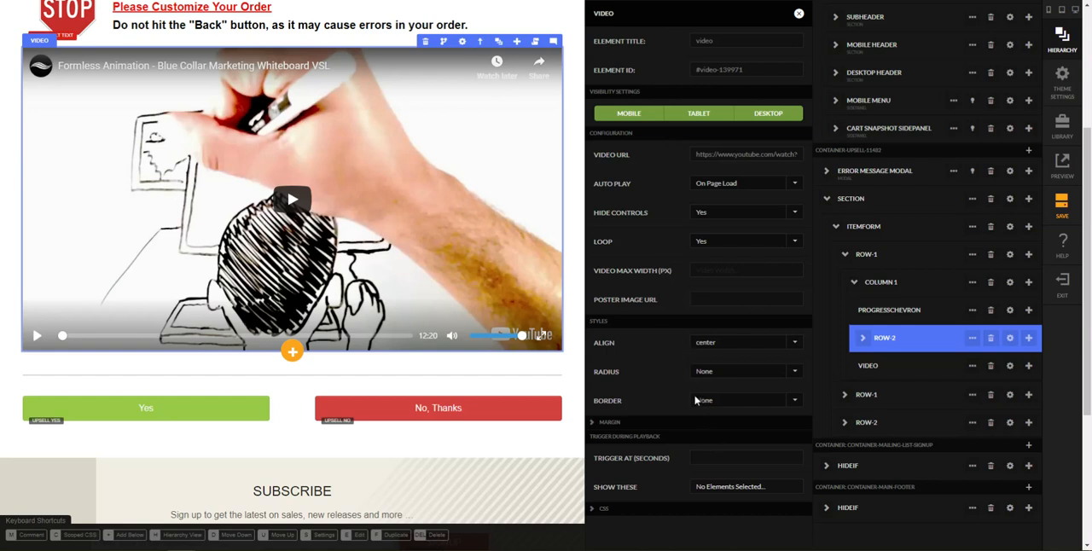
Step: Set the video's playback trigger to -20 seconds and have it show the divider row (Row-1) and the Yes/No buttons row (Row-2)
scroll(705, 377, "down", 1)
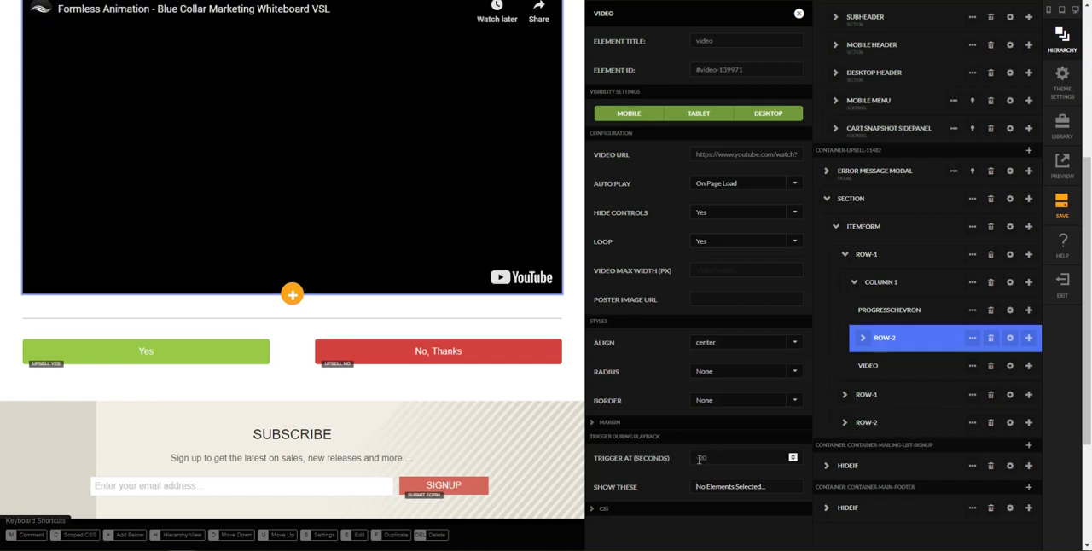
left_click(743, 488)
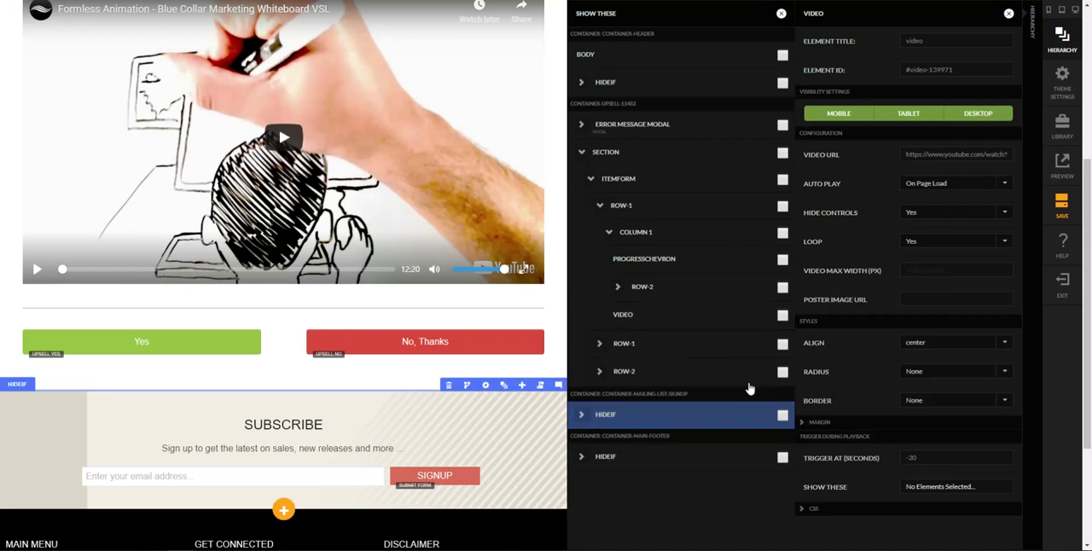
left_click(783, 345)
left_click(782, 372)
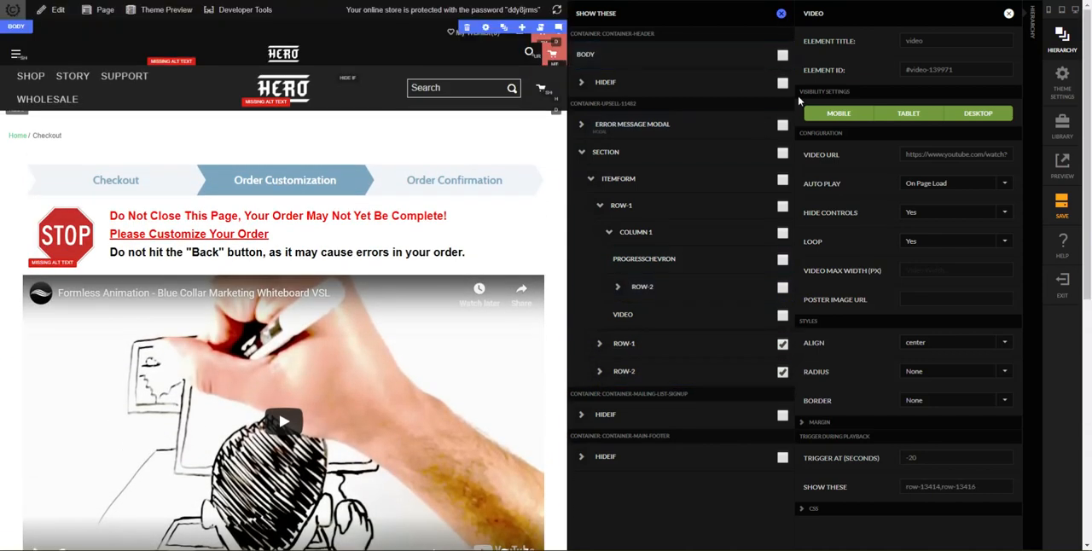
left_click(781, 12)
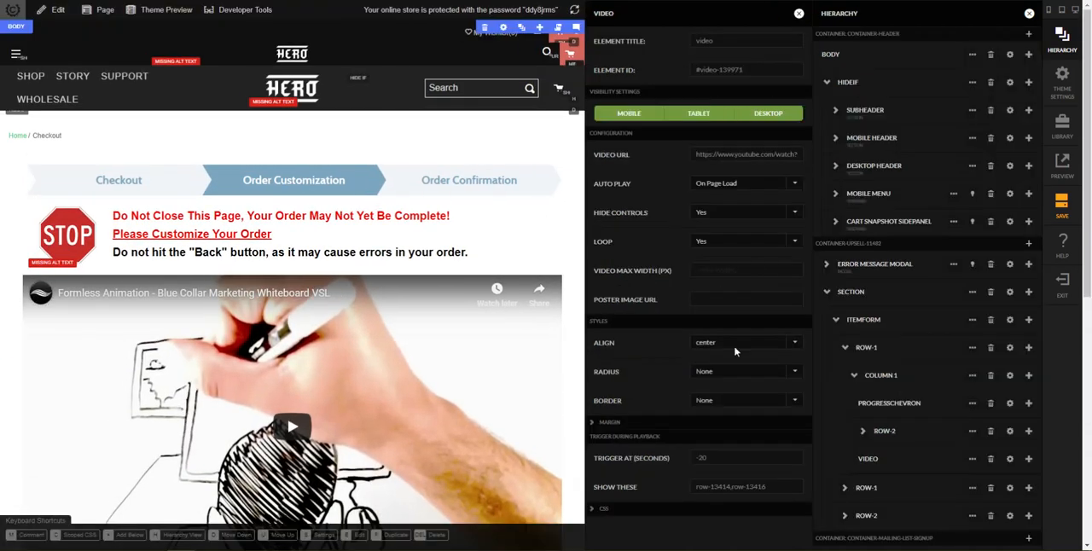
scroll(519, 369, "down", 2)
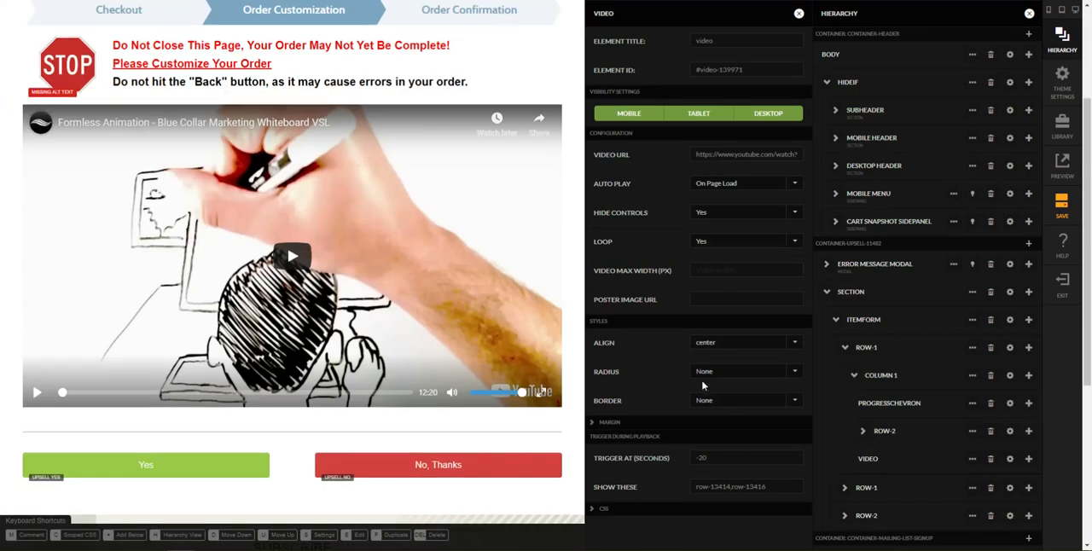
scroll(559, 318, "down", 2)
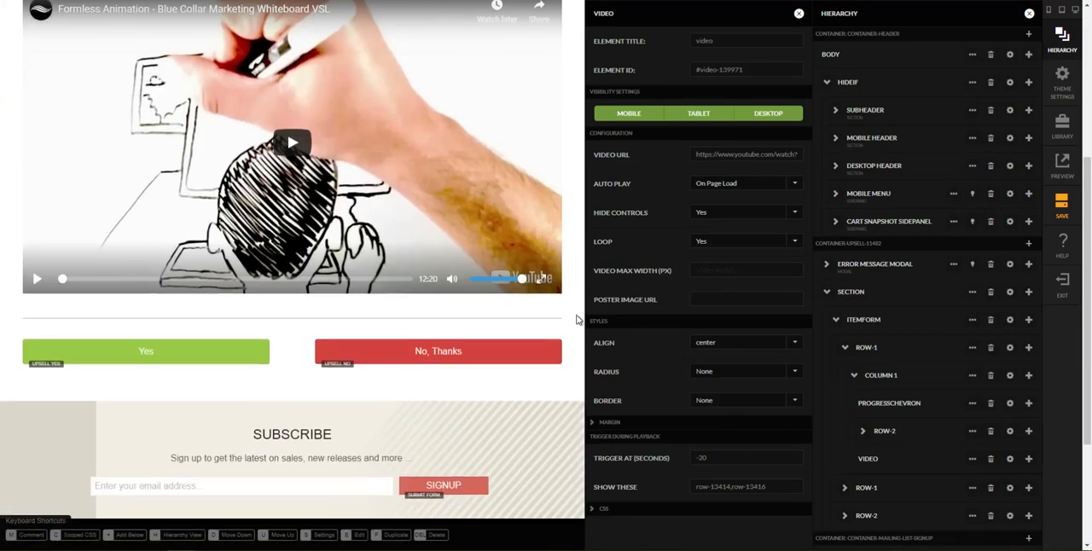
key("Escape")
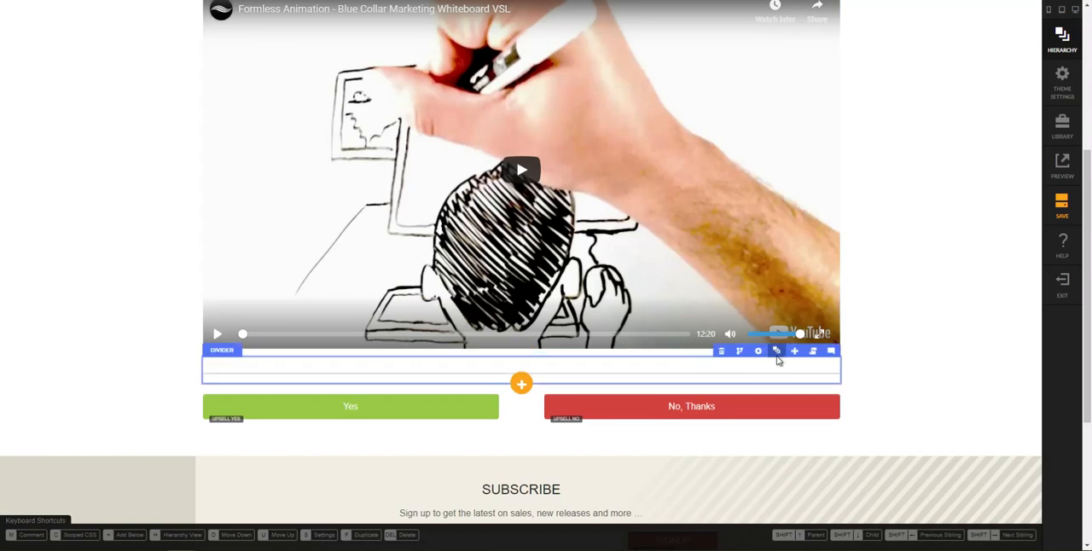
Step: Locate the divider row (Row-1) below the video in the hierarchy and hide it
left_click(777, 353)
left_click(846, 455)
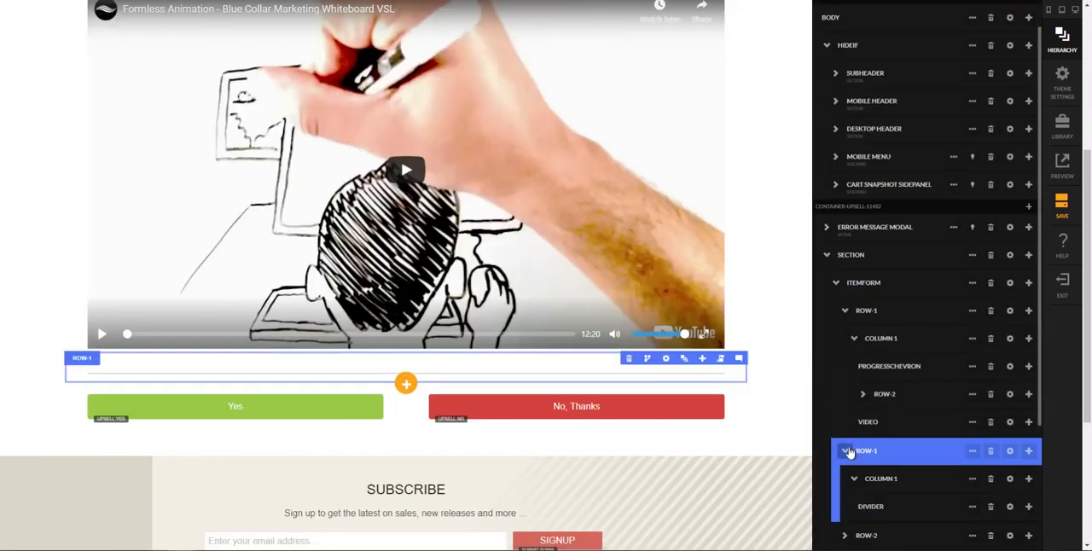
left_click(845, 454)
left_click(862, 423)
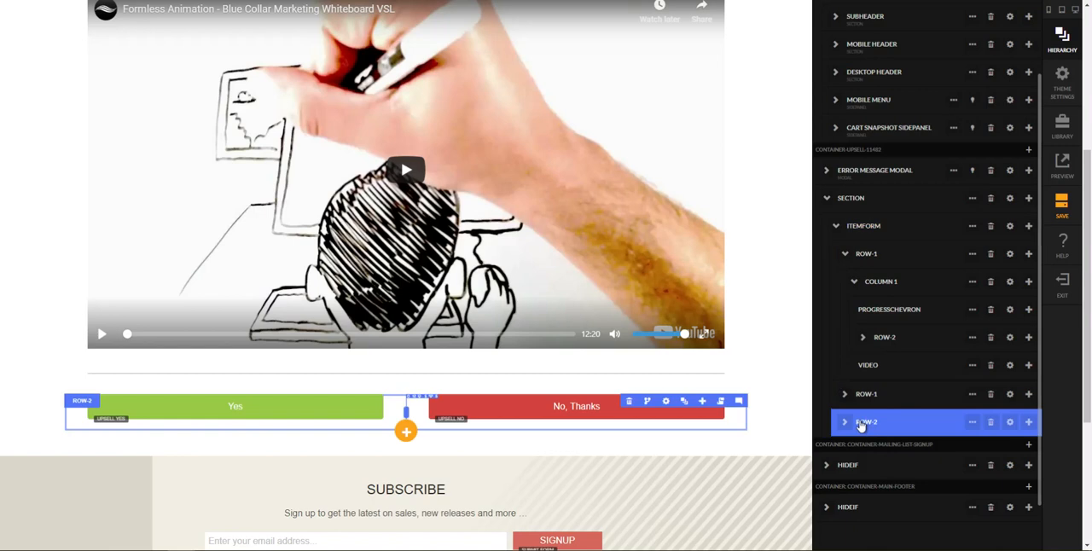
left_click(848, 400)
left_click(844, 417)
left_click(849, 406)
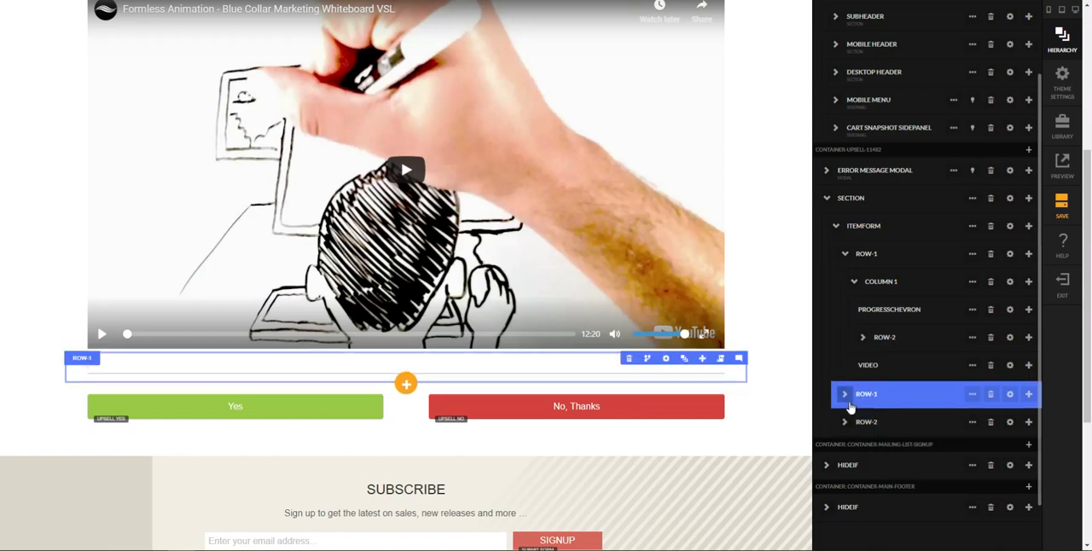
left_click(972, 395)
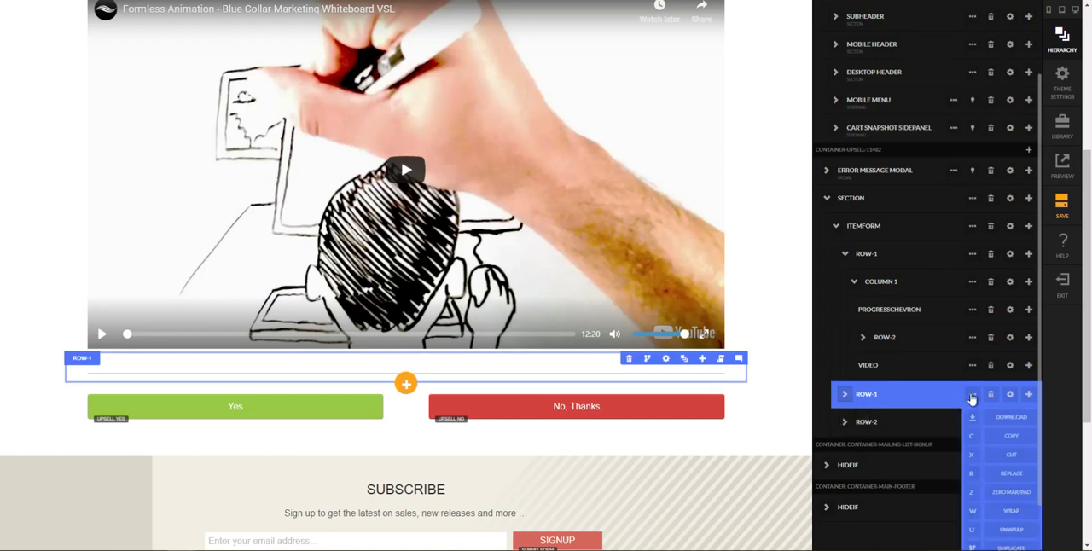
scroll(976, 406, "down", 1)
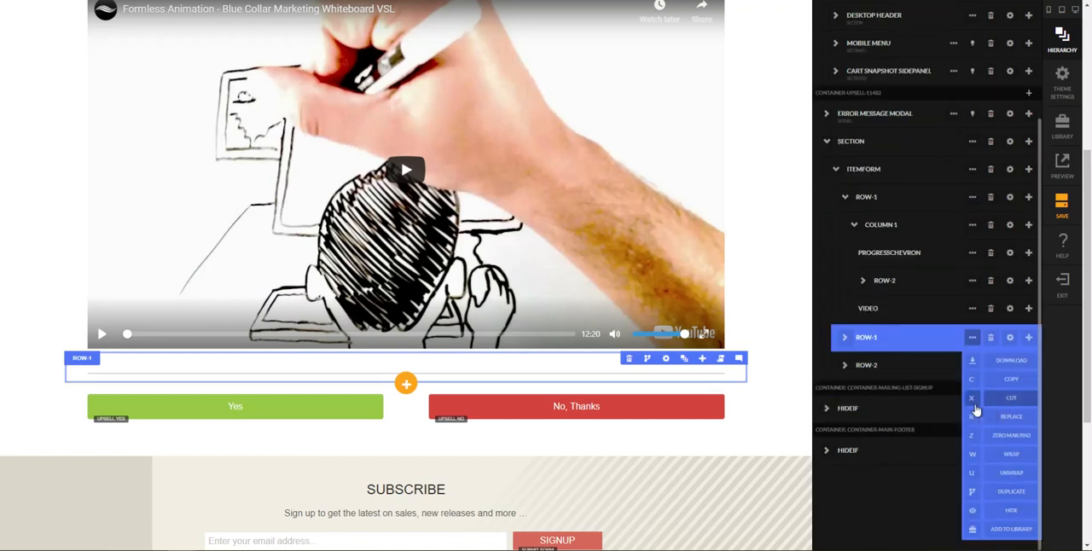
left_click(974, 512)
Step: Hide Row-2, which holds the Yes and No, Thanks buttons
left_click(892, 341)
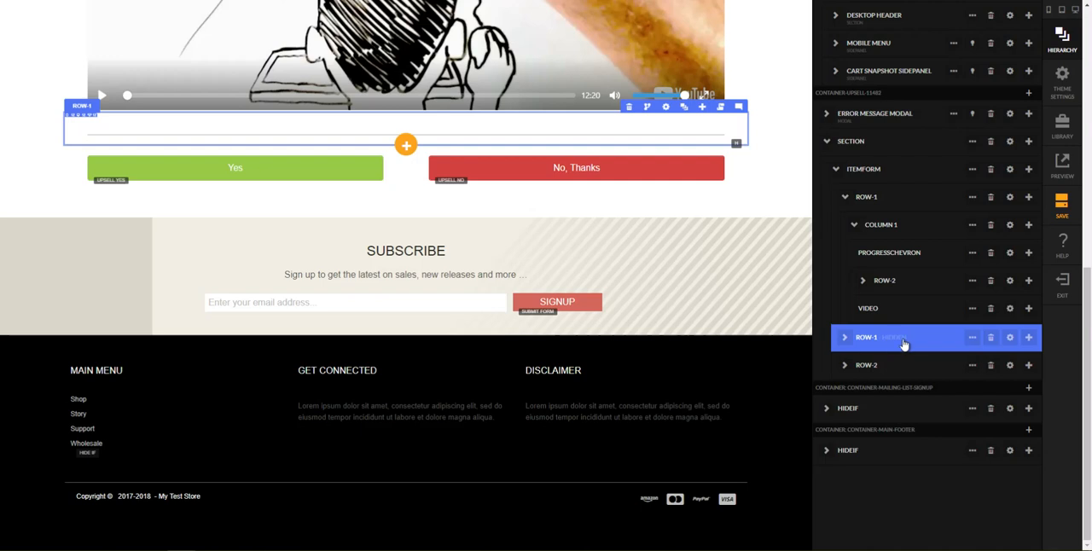
left_click(910, 366)
left_click(972, 365)
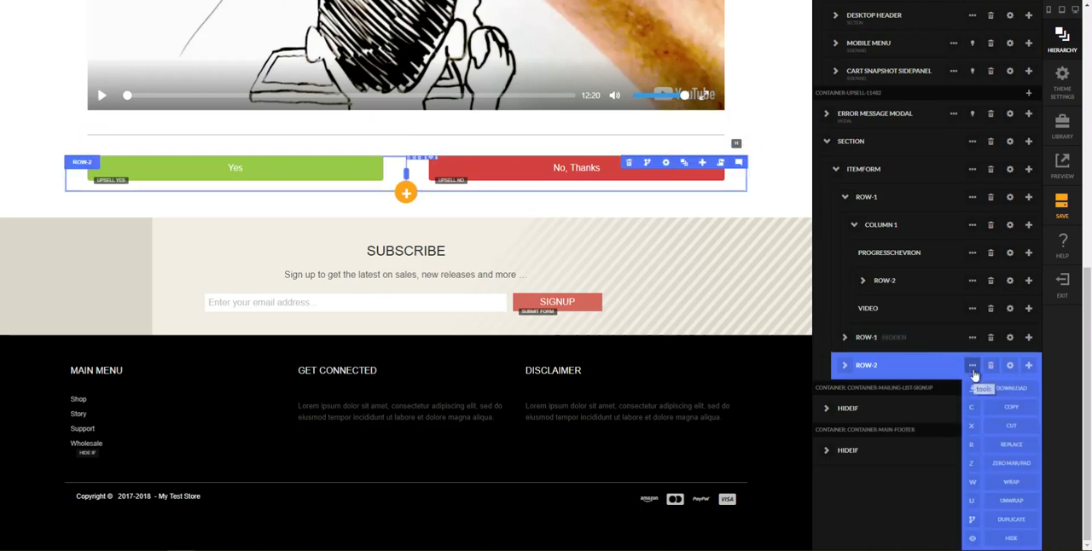
left_click(990, 538)
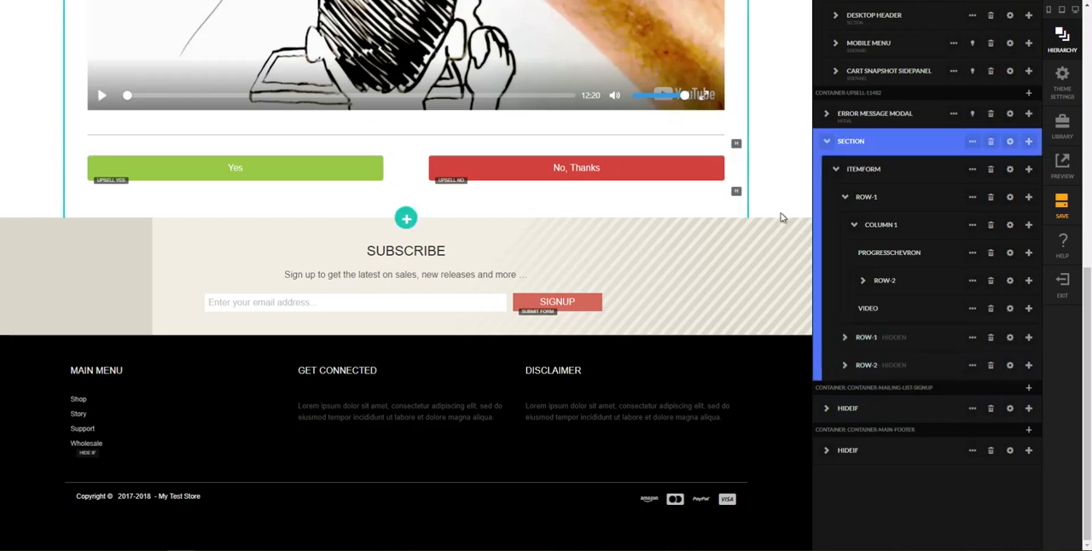
Step: Preview the upsell page in the mobile, tablet and desktop sizes to check the area below the video
scroll(780, 214, "up", 2)
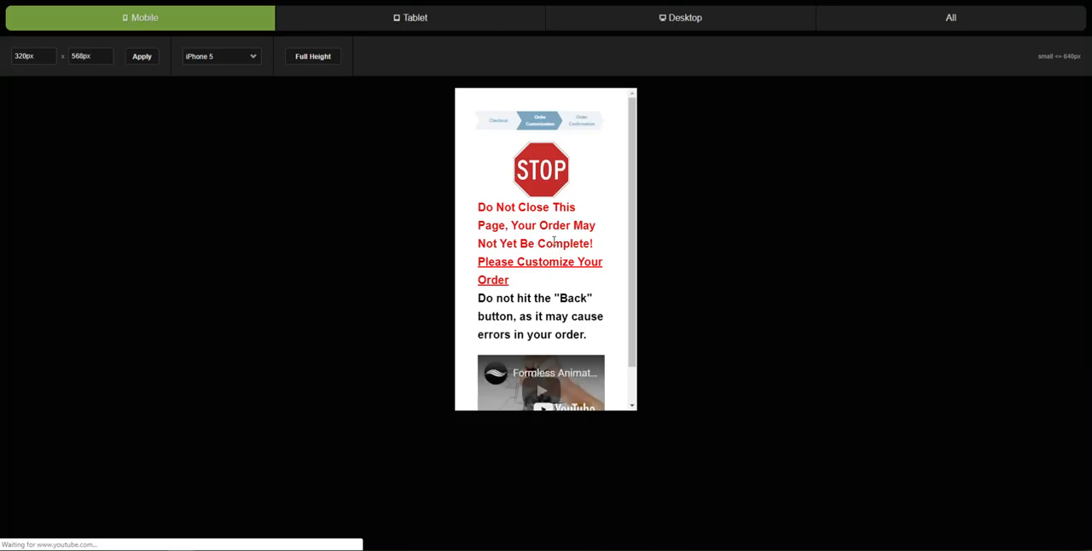
scroll(517, 178, "down", 1)
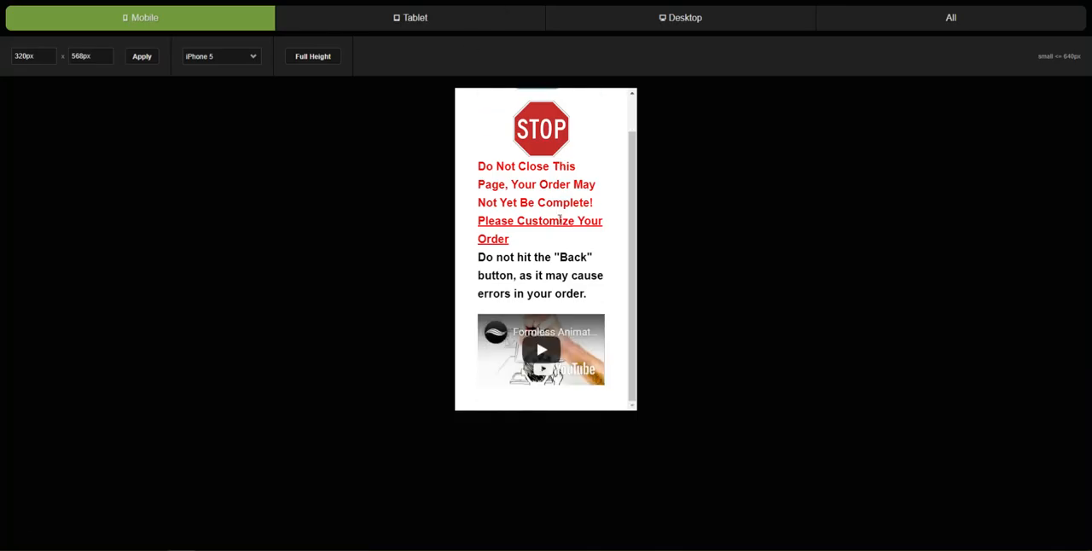
left_click(508, 26)
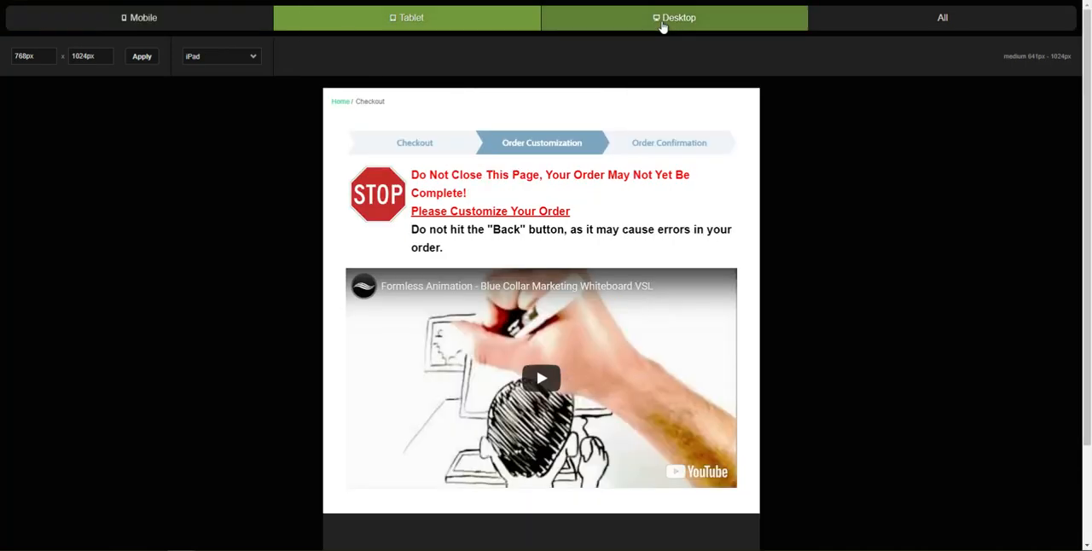
left_click(663, 26)
scroll(584, 343, "down", 2)
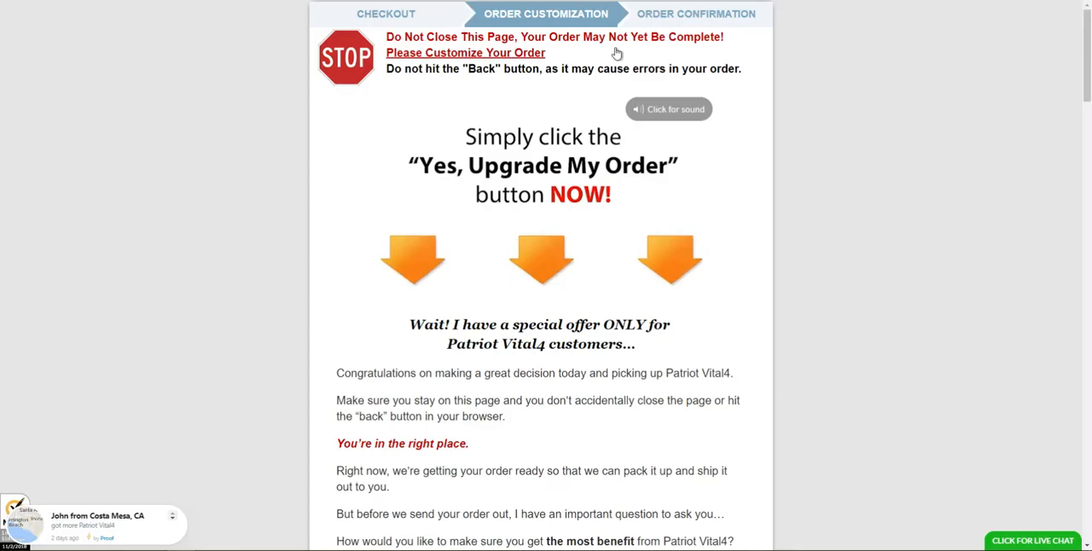
Step: Switch to the Patriot Vital4 reference upsell page and read through its sales letter copy
scroll(601, 238, "down", 5)
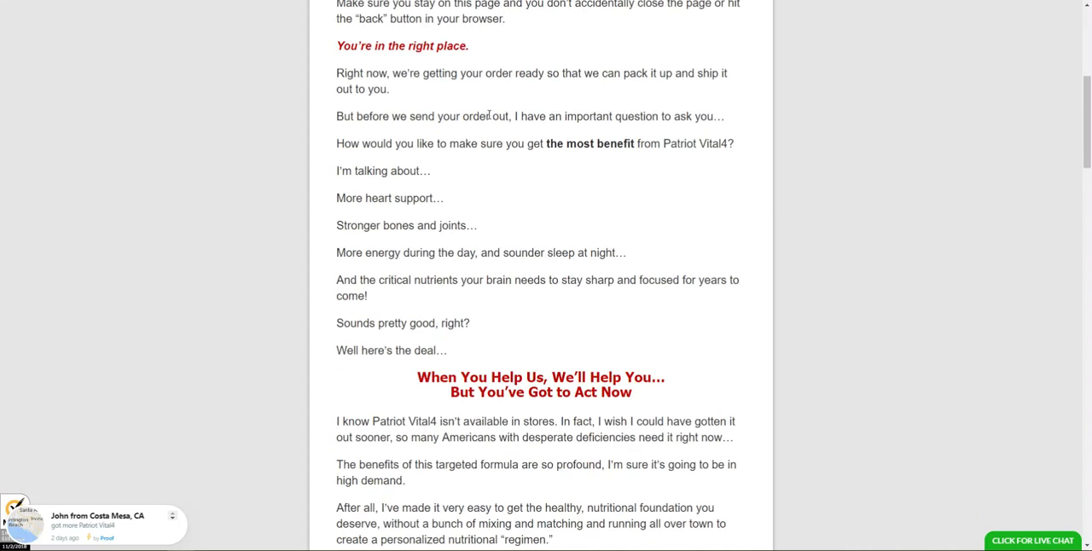
scroll(529, 273, "down", 2)
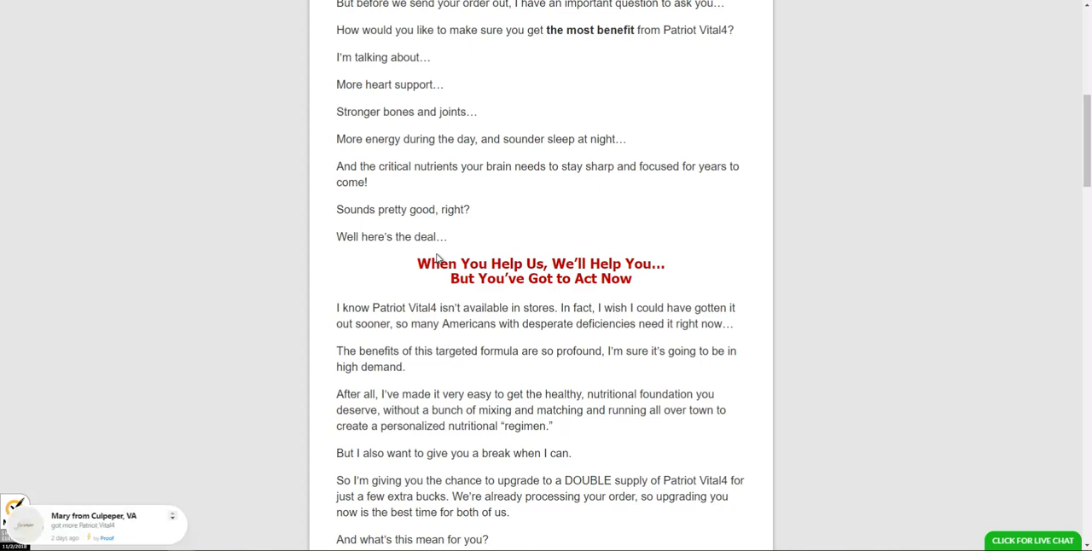
scroll(461, 209, "down", 2)
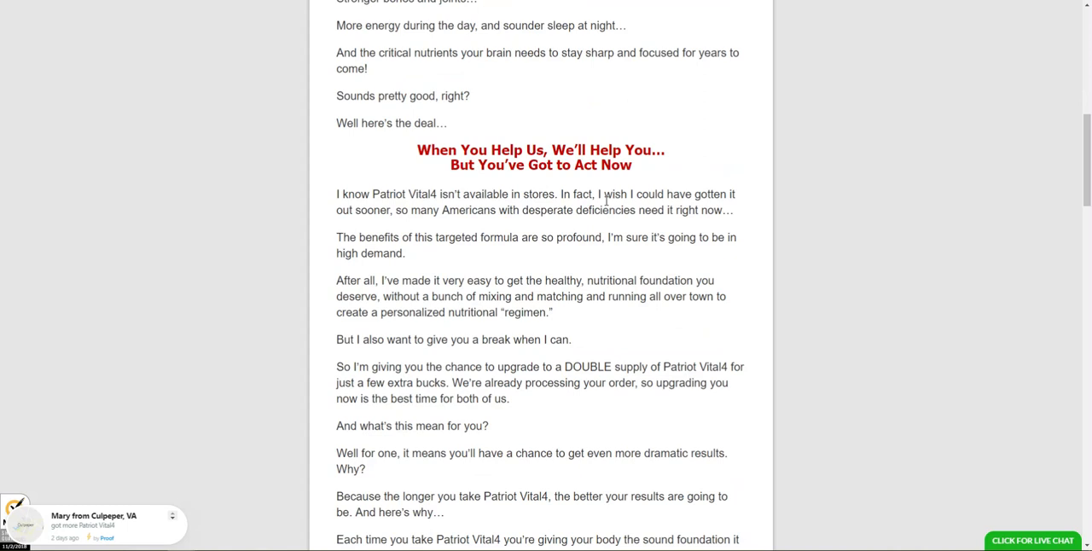
scroll(639, 201, "down", 2)
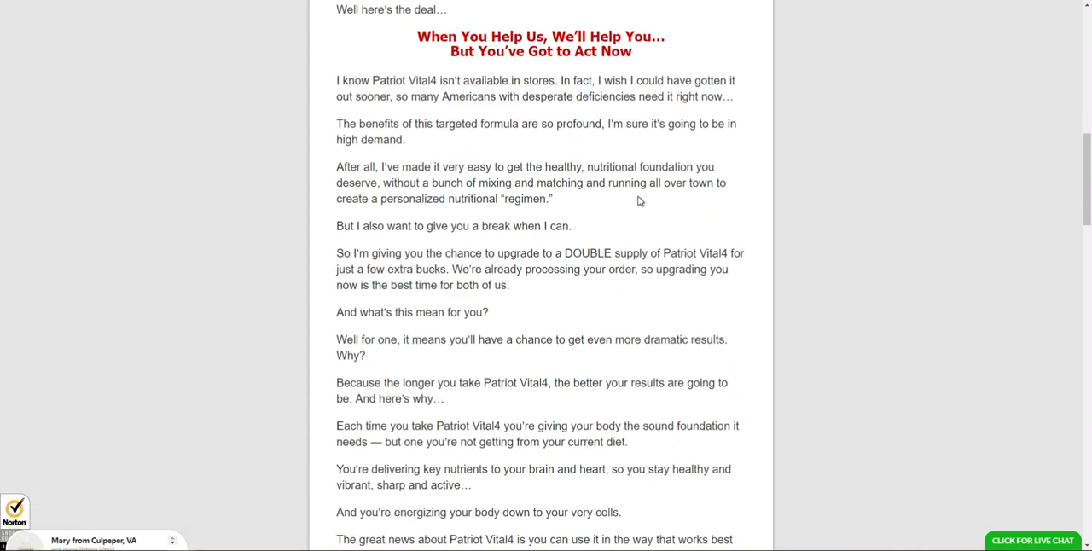
scroll(639, 200, "down", 2)
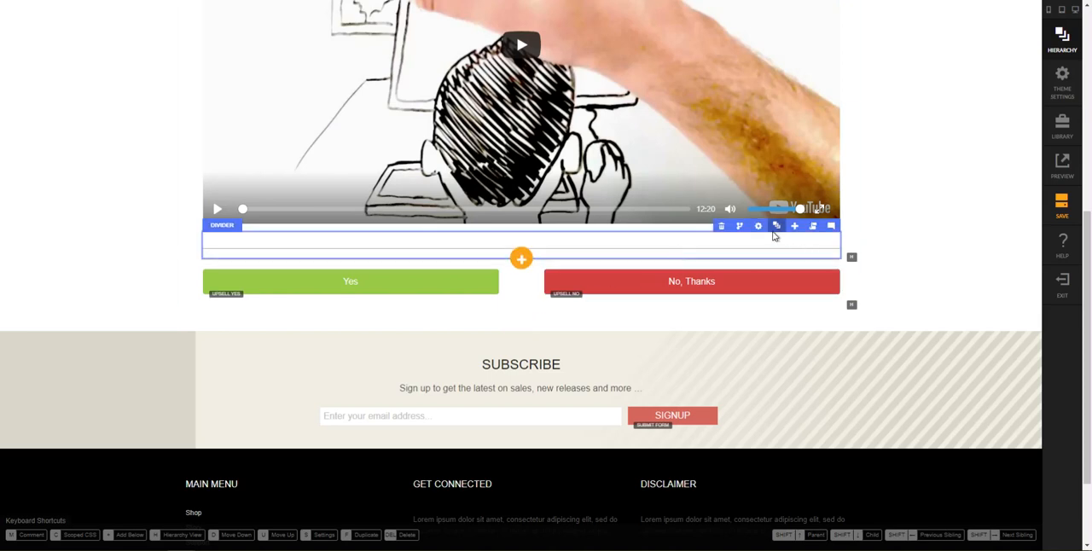
Step: Back in the StoreFront editor, add an Embed element below the divider in the hidden Row-1
mouse_move(775, 235)
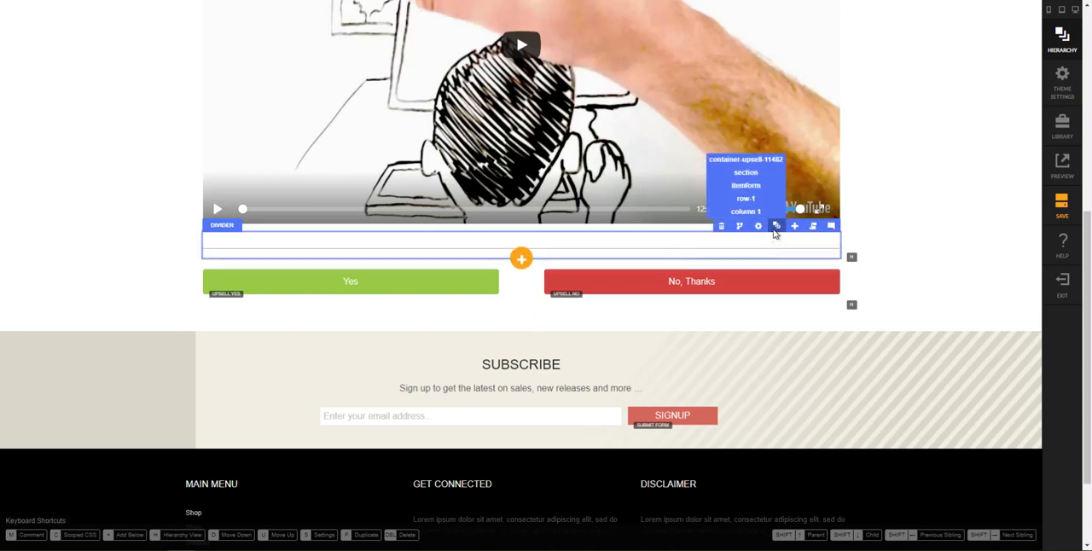
left_click(775, 230)
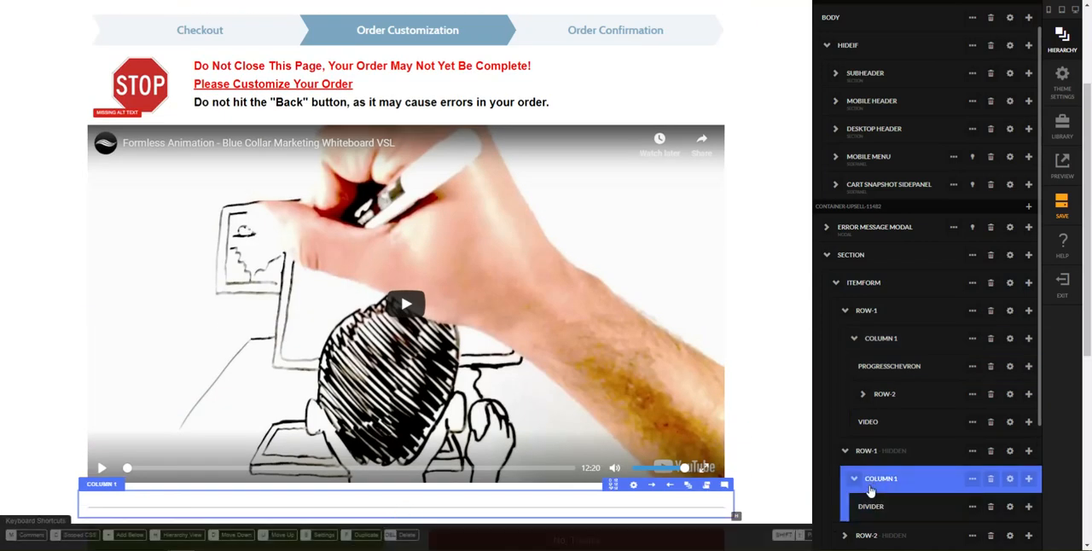
scroll(872, 490, "down", 1)
scroll(877, 454, "down", 1)
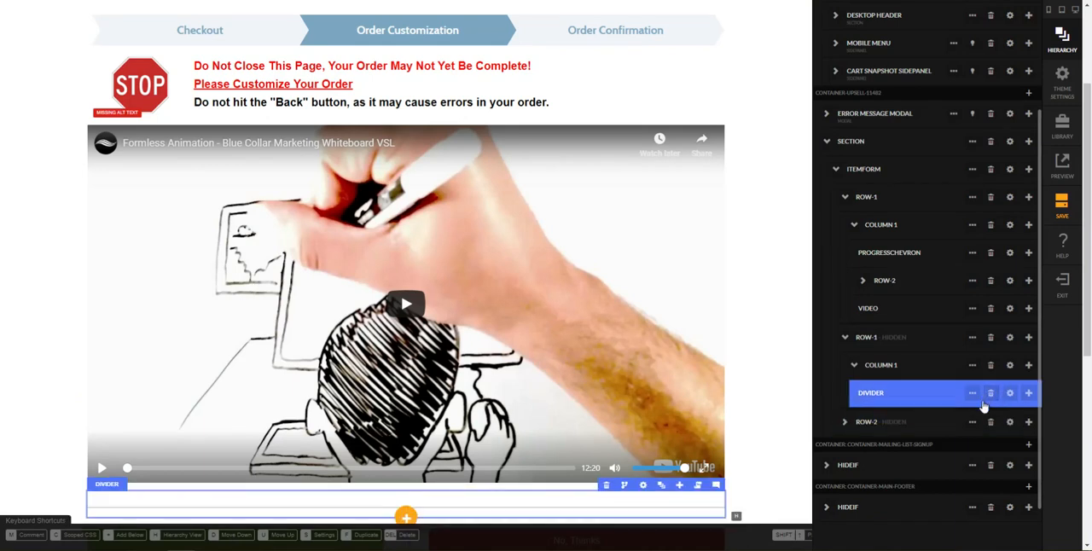
left_click(1029, 394)
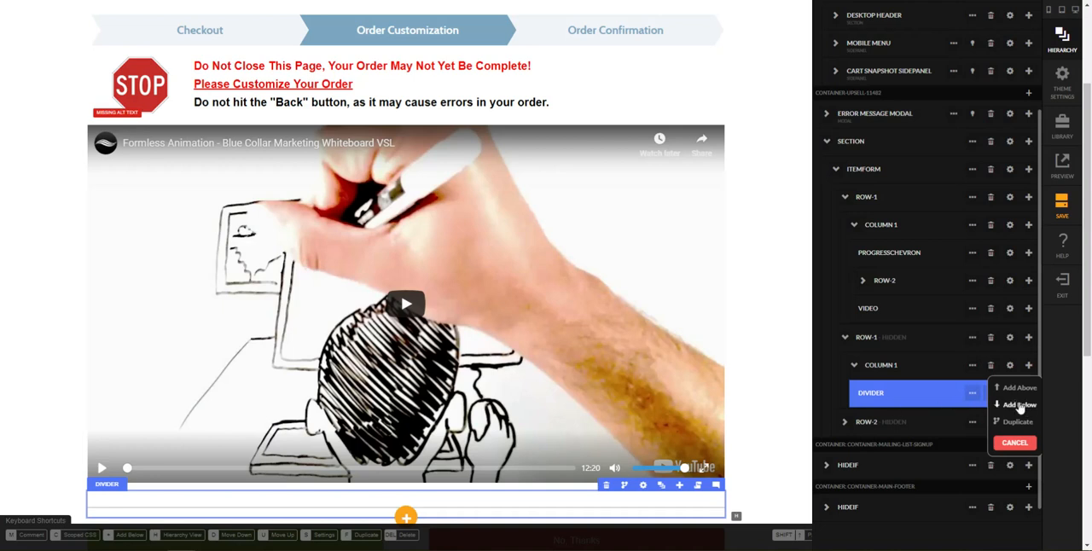
left_click(1020, 405)
type("embed")
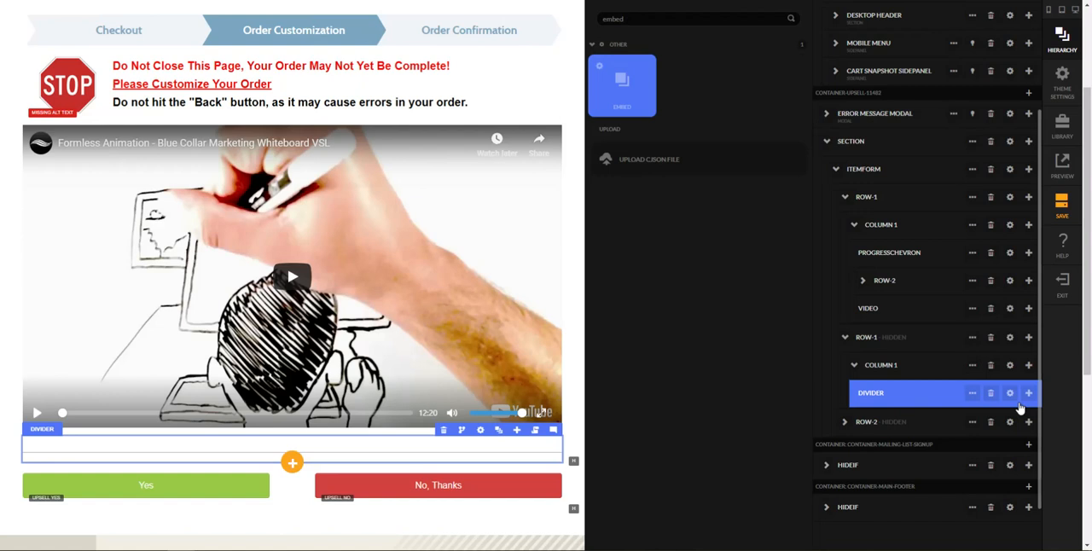
key("Return")
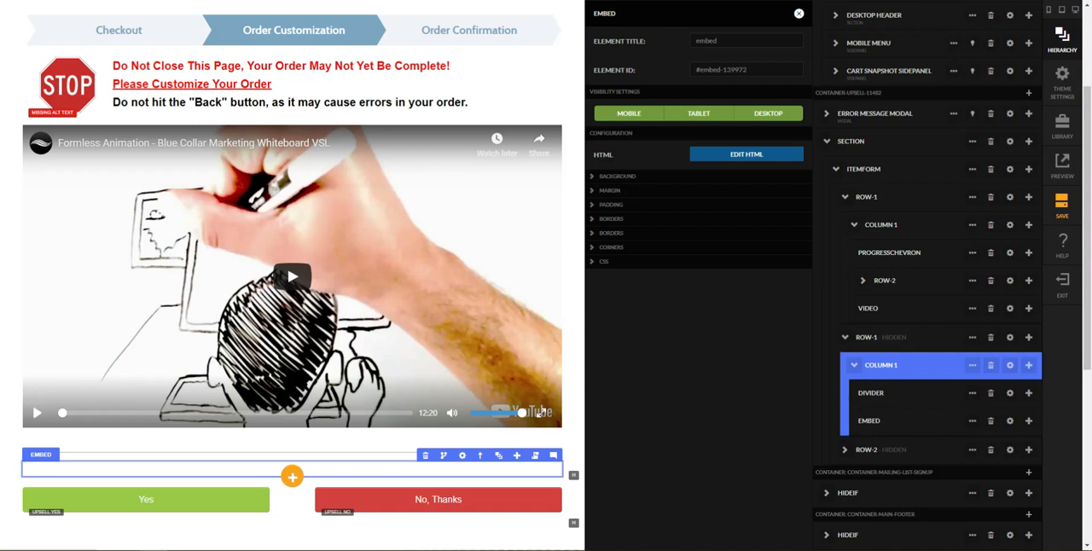
Step: Paste the copied Patriot Vital4 sales letter HTML into the Embed element and update it
left_click(741, 156)
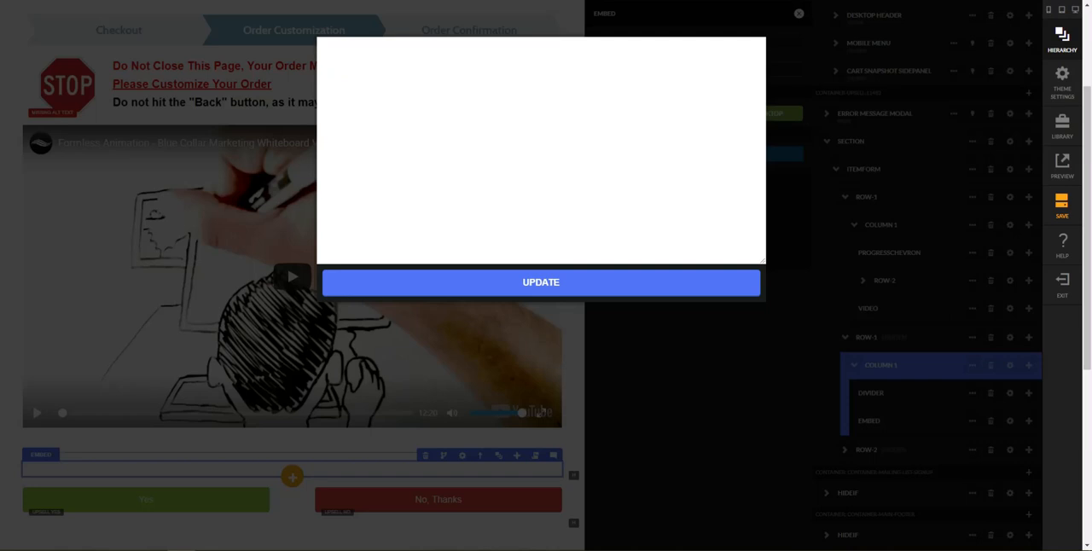
left_click(329, 80)
key("ctrl+v")
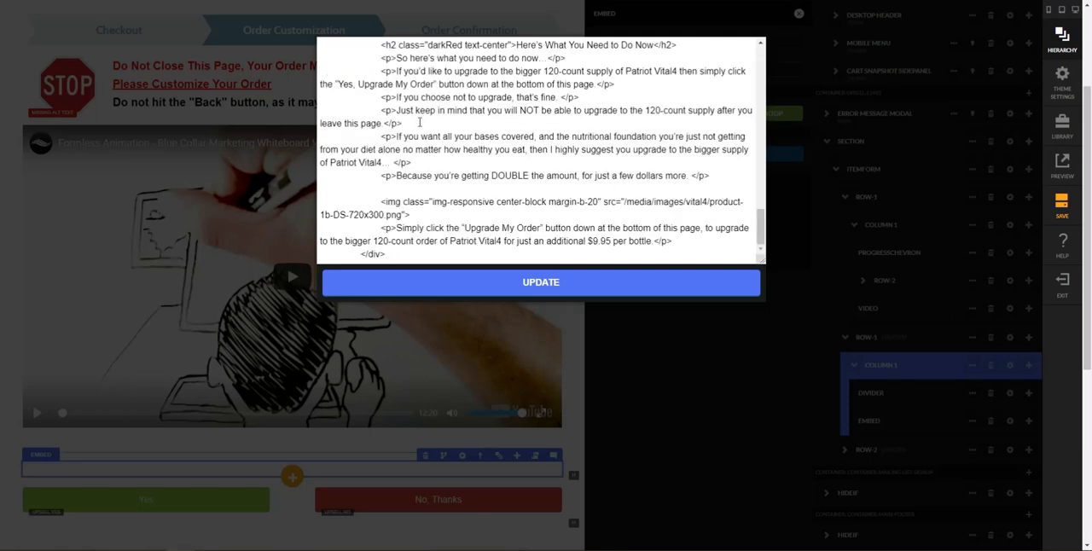
scroll(459, 181, "up", 2)
scroll(459, 182, "up", 1)
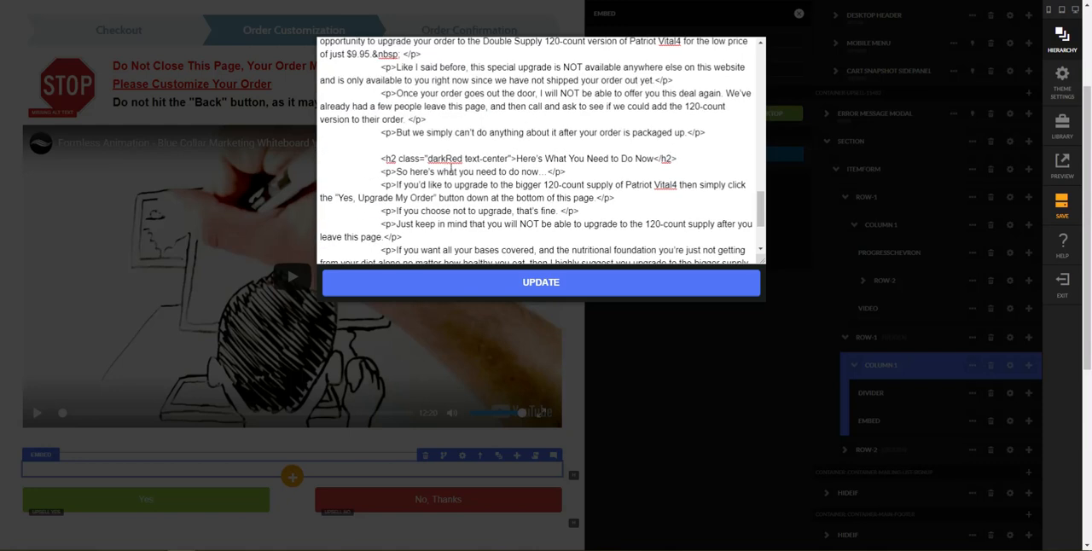
scroll(539, 181, "up", 6)
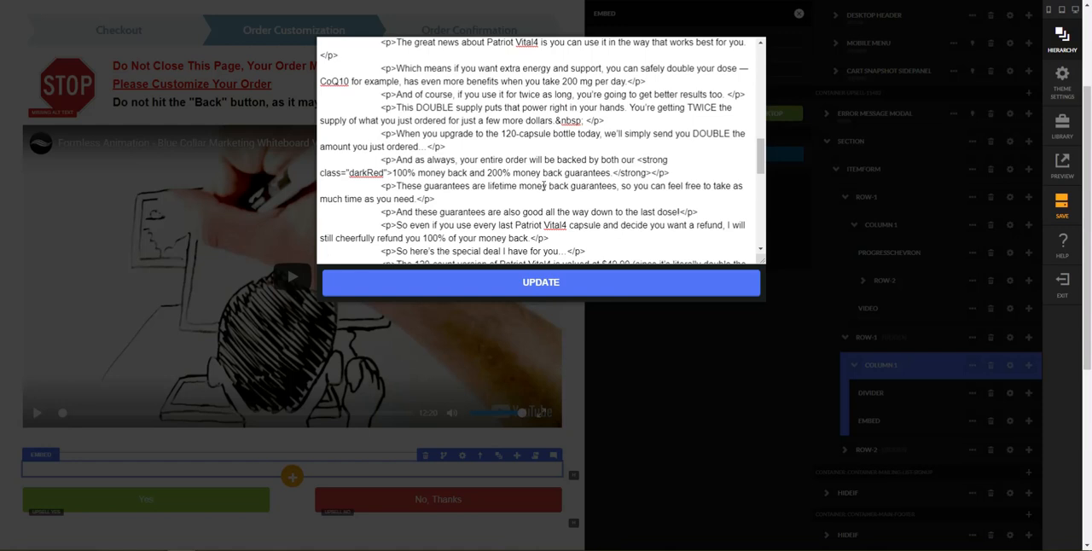
scroll(521, 180, "up", 8)
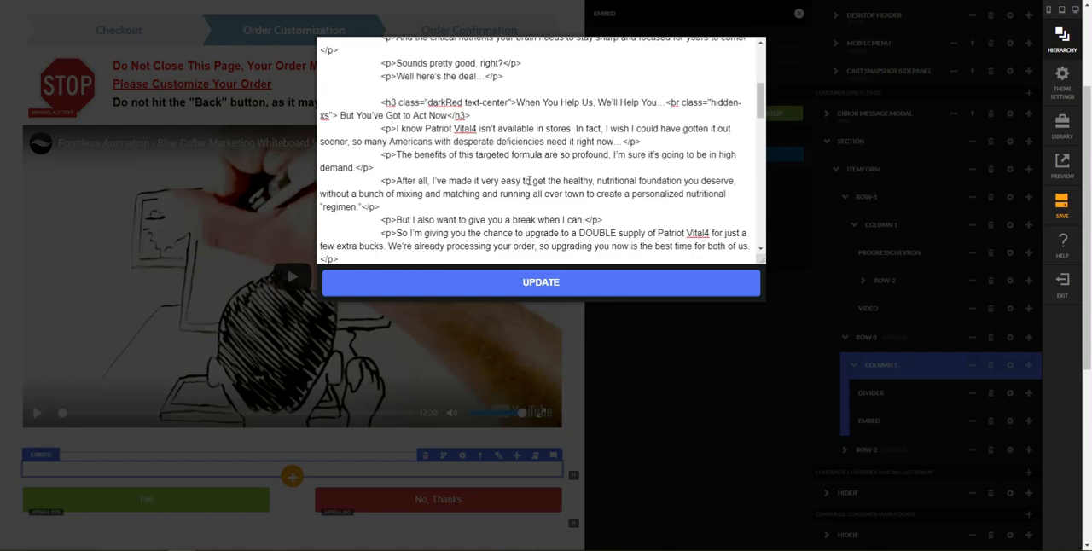
scroll(530, 181, "up", 3)
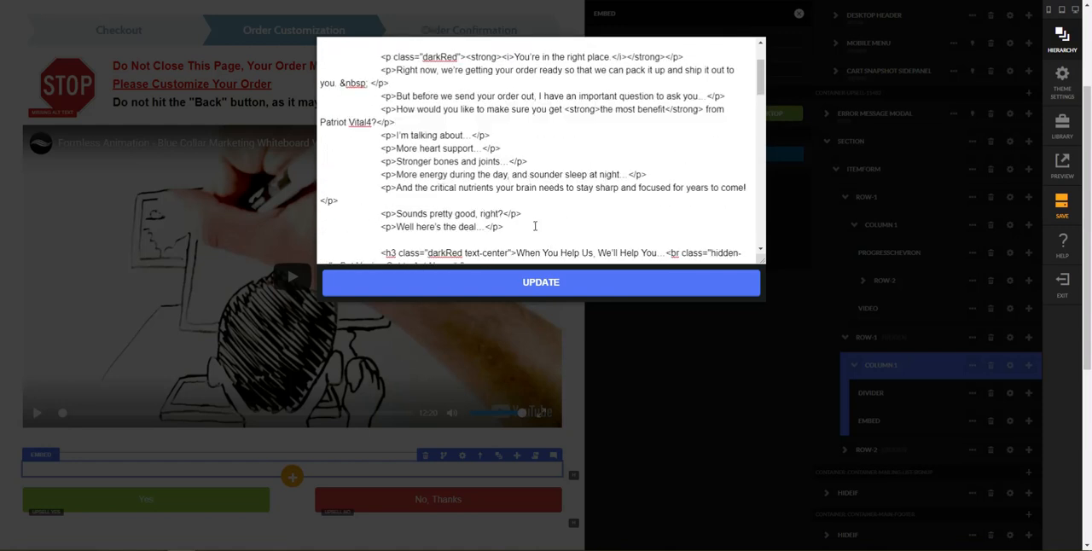
left_click(581, 290)
left_click(584, 394)
Step: Read through the embedded sales letter and compare its ending with the upgrade button area on the Patriot Vital4 reference page
scroll(598, 453, "down", 7)
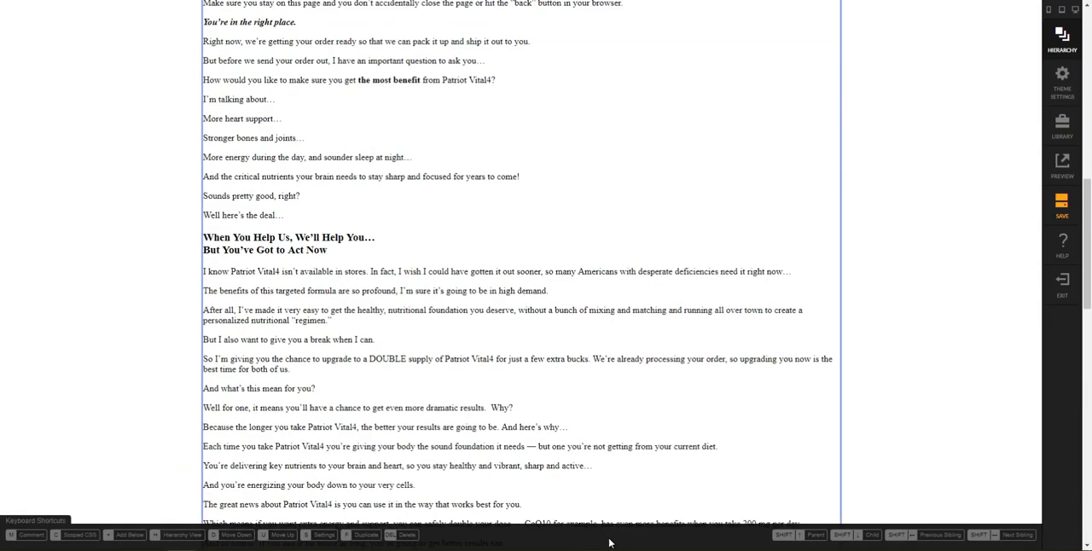
scroll(717, 352, "down", 8)
scroll(682, 324, "up", 5)
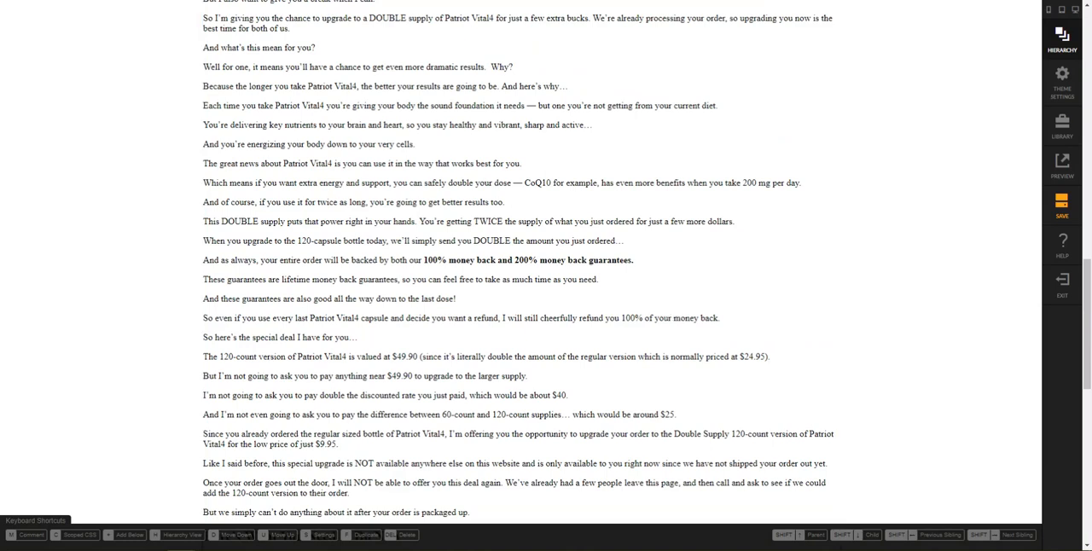
scroll(742, 333, "down", 2)
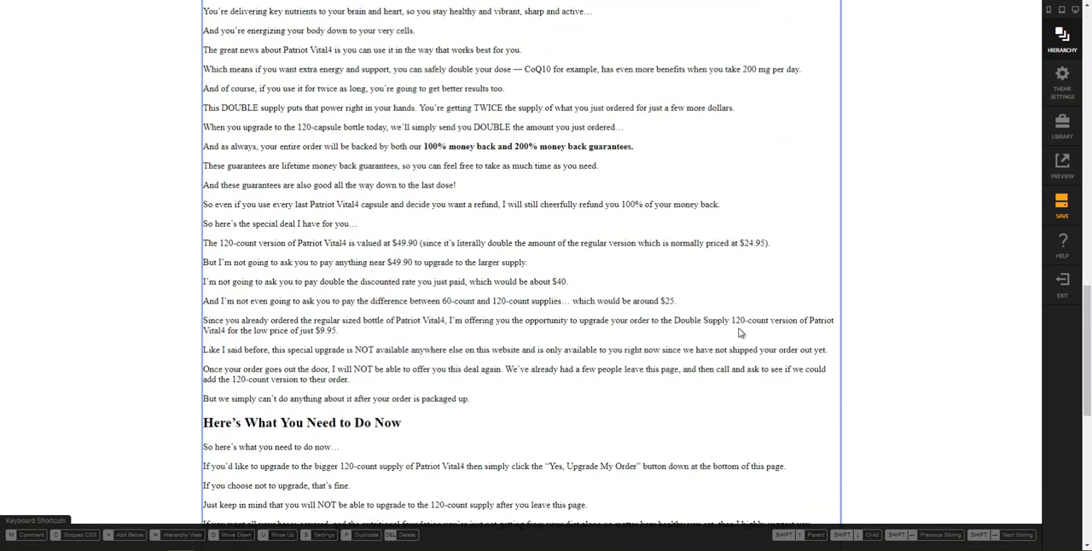
scroll(740, 329, "down", 2)
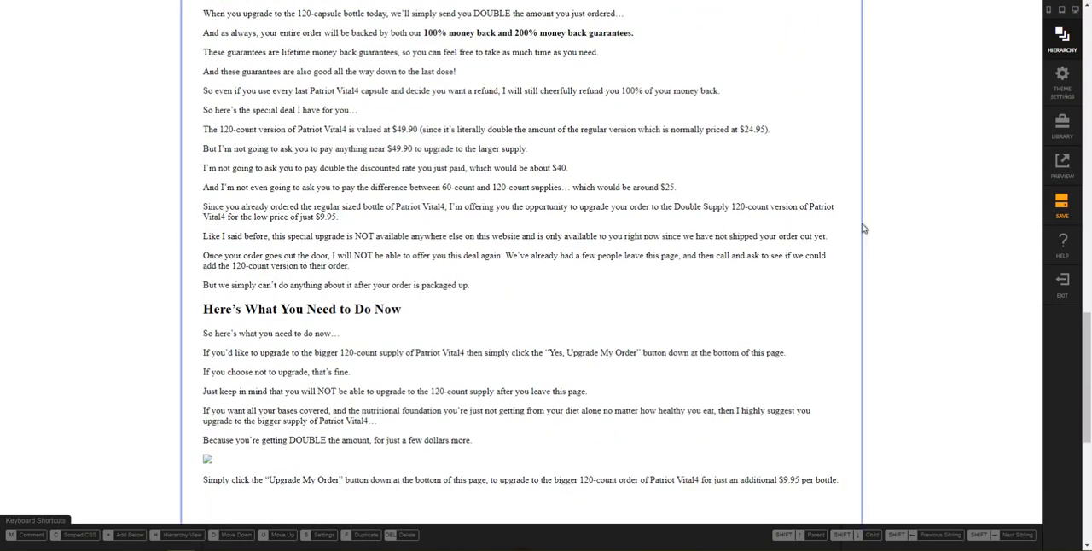
scroll(748, 268, "up", 9)
scroll(699, 269, "up", 6)
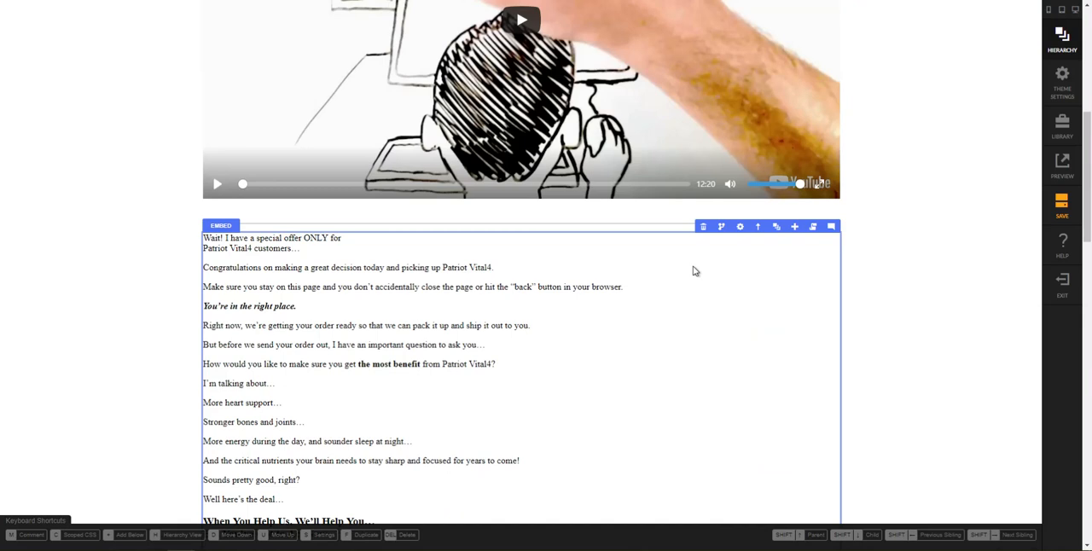
mouse_move(743, 228)
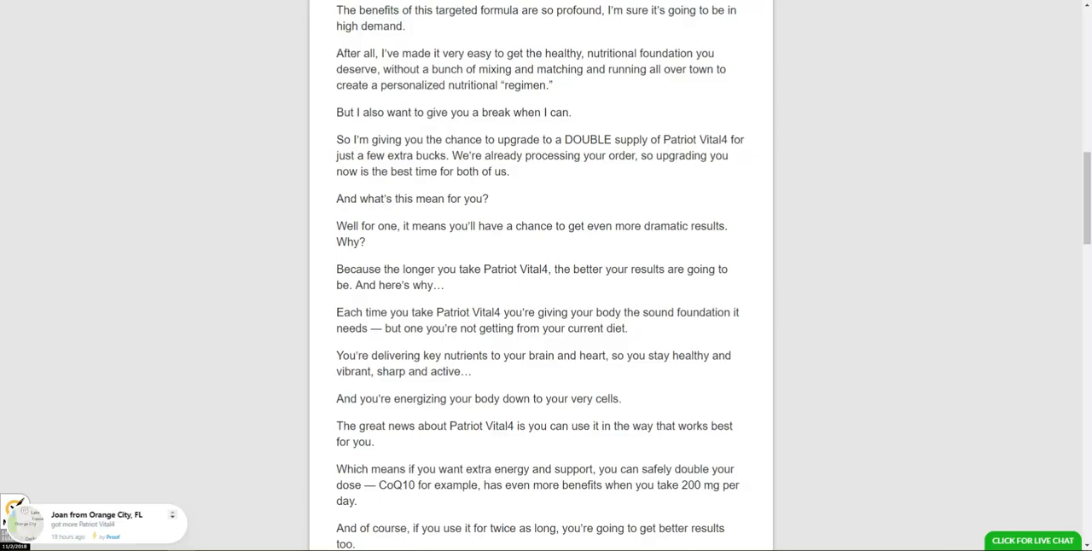
scroll(650, 254, "down", 10)
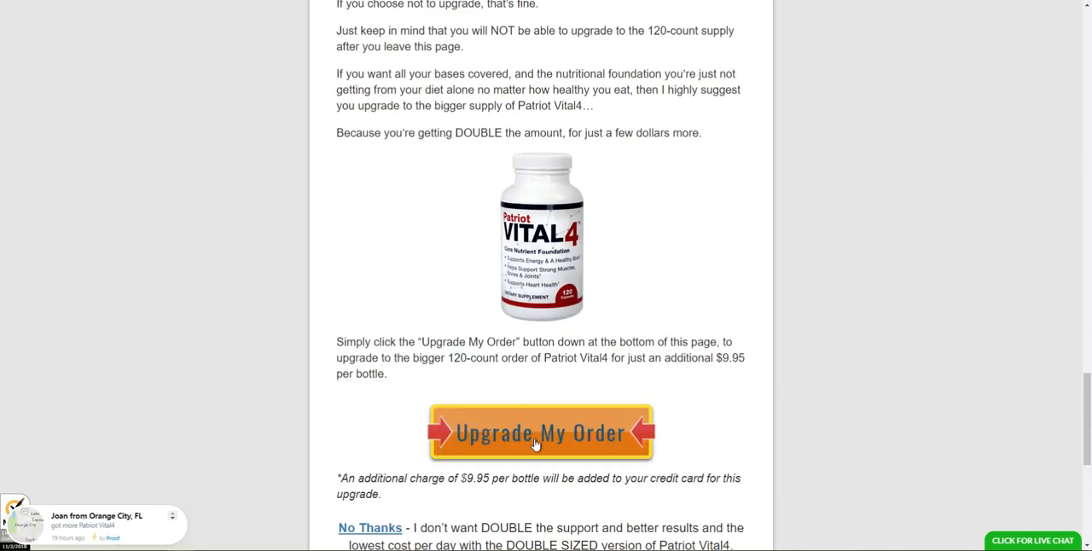
scroll(542, 442, "down", 1)
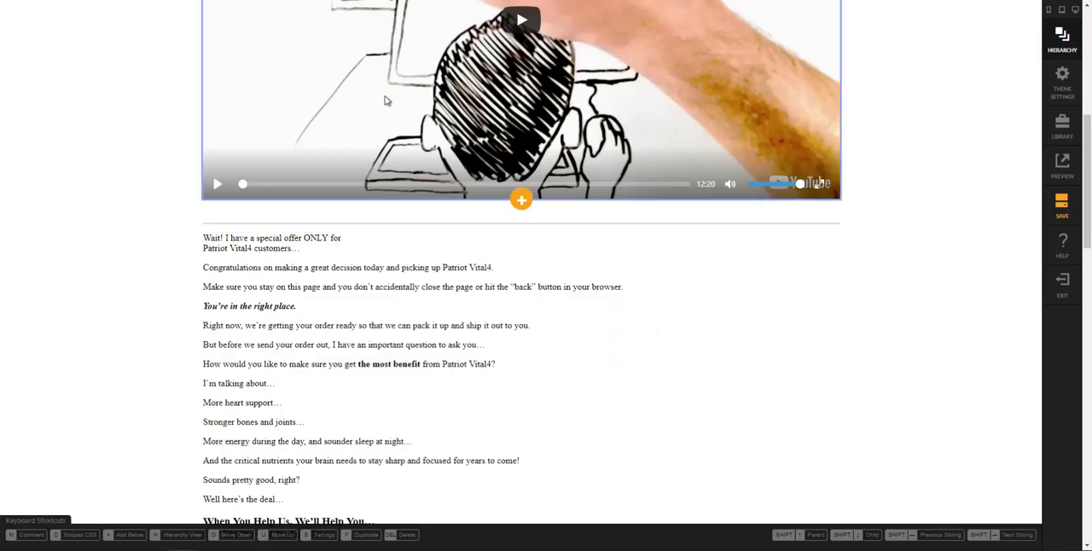
Step: Clear the medium (tablet) column count of Column 1 in Row-2, which holds the Yes button, so it spans the full width
scroll(547, 219, "down", 15)
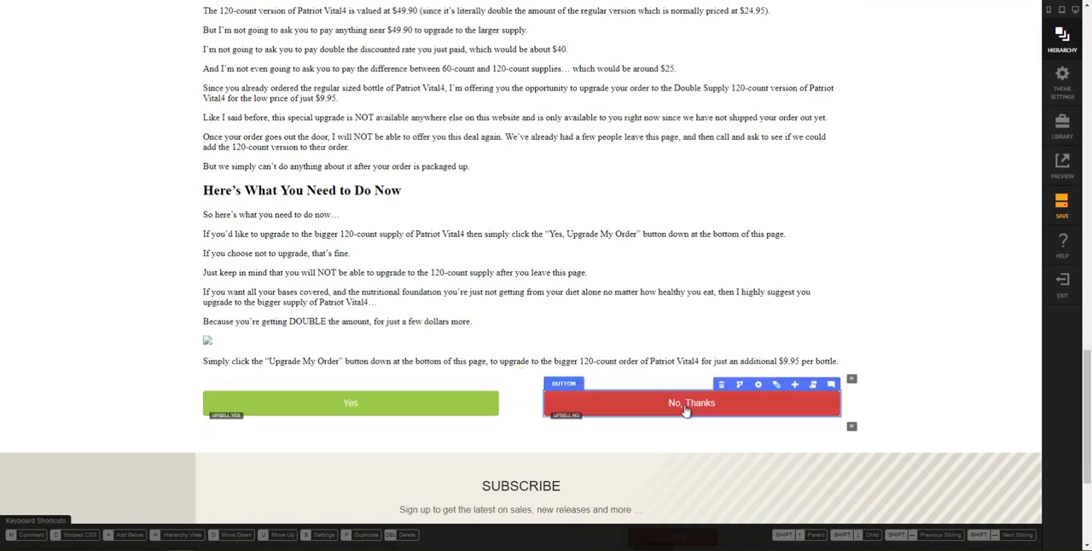
left_click(769, 388)
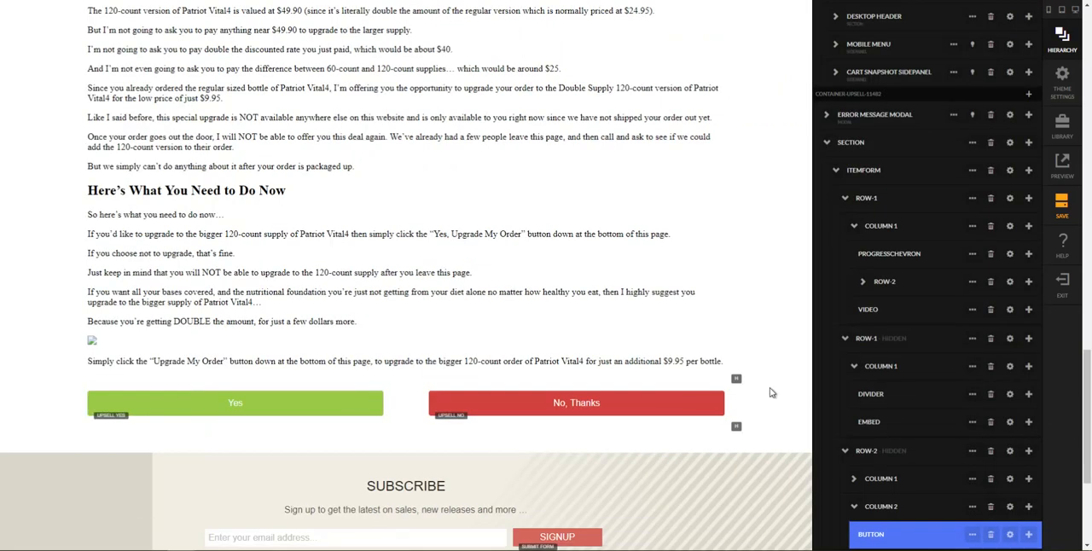
scroll(930, 507, "down", 2)
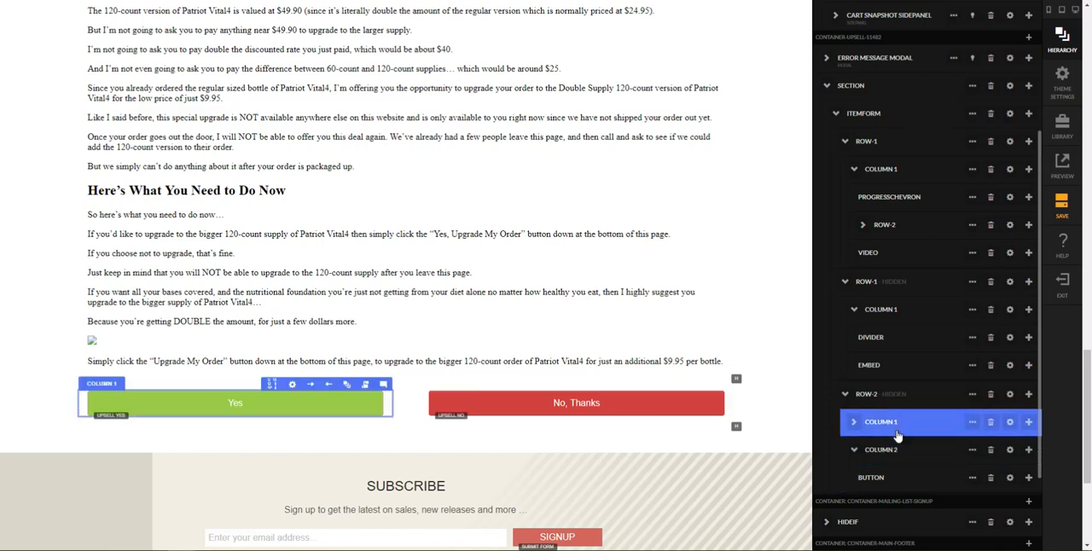
left_click(1010, 428)
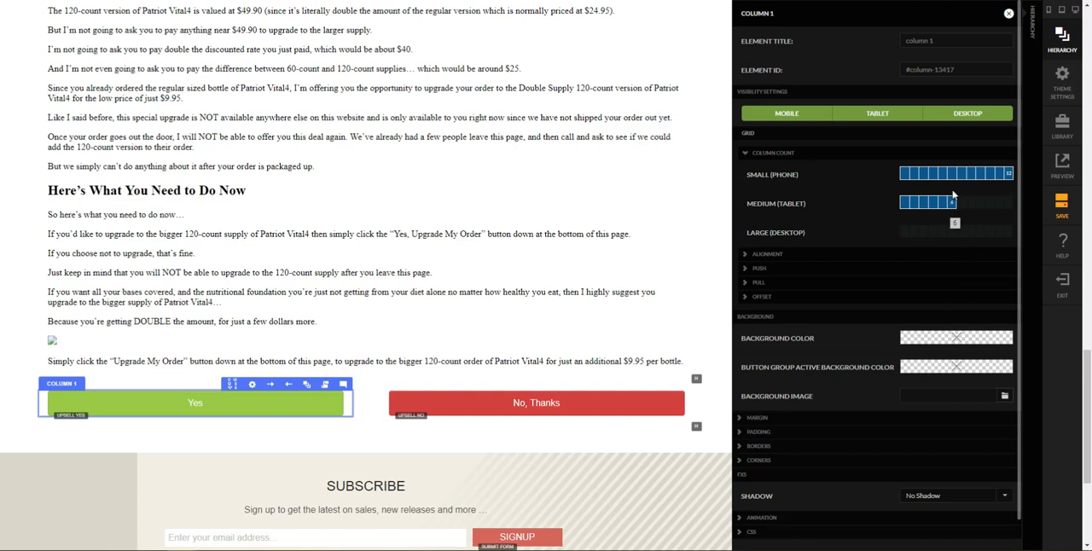
left_click(953, 206)
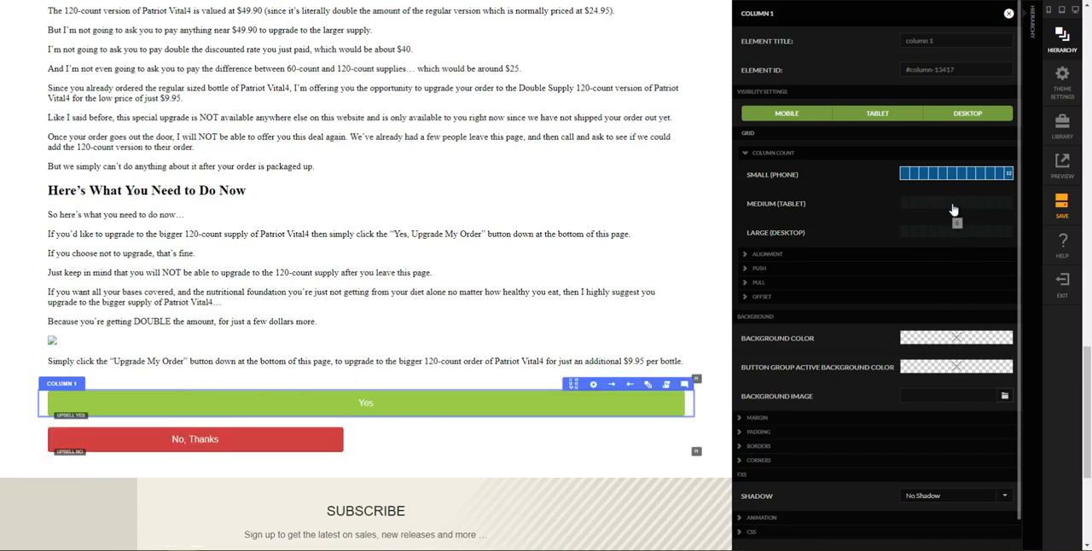
left_click(1009, 13)
Step: Clear the medium (tablet) column count of Column 2, which holds the No, Thanks button, so it spans the full width
scroll(980, 376, "down", 5)
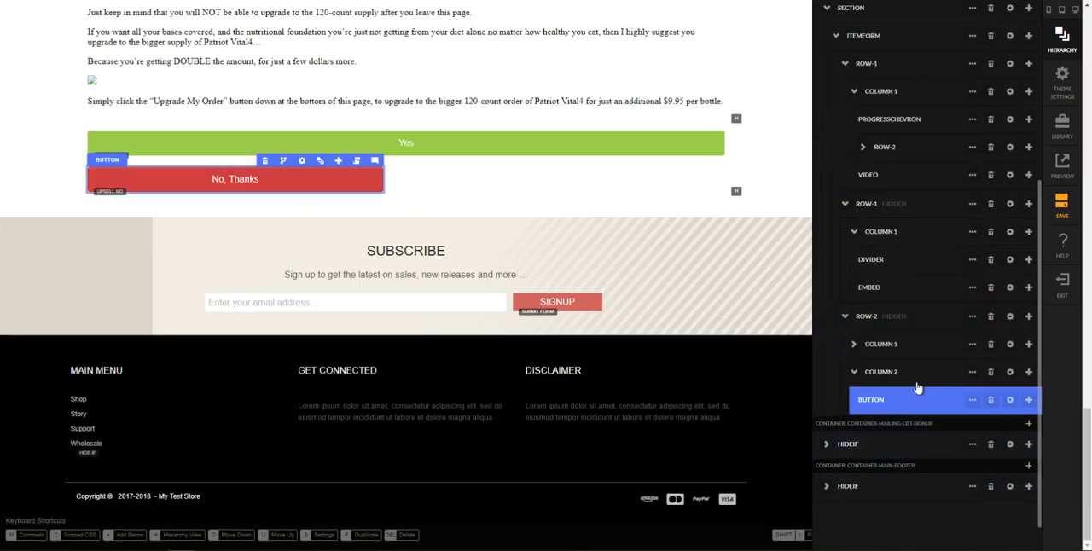
left_click(945, 374)
left_click(1010, 373)
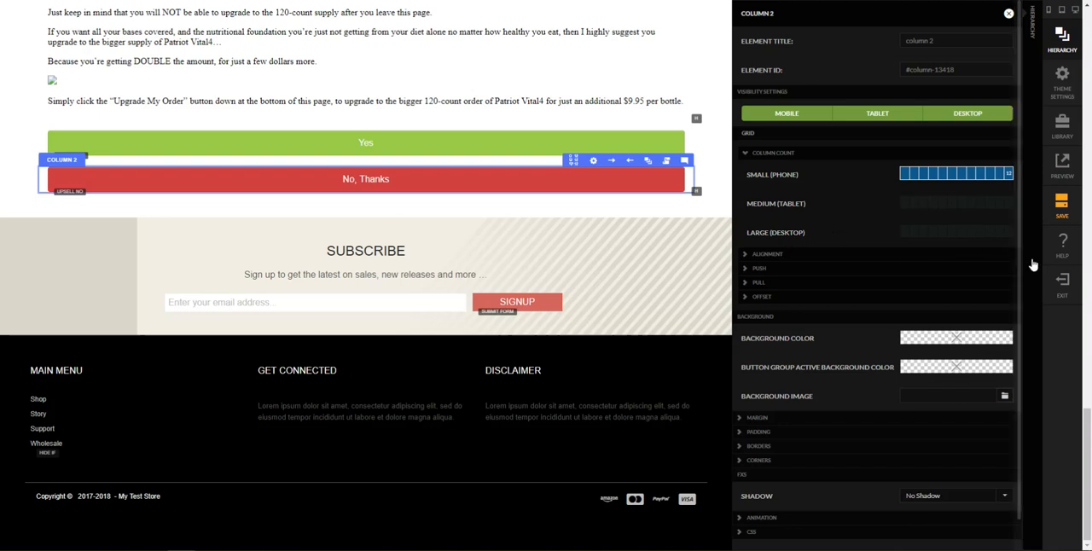
left_click(1009, 14)
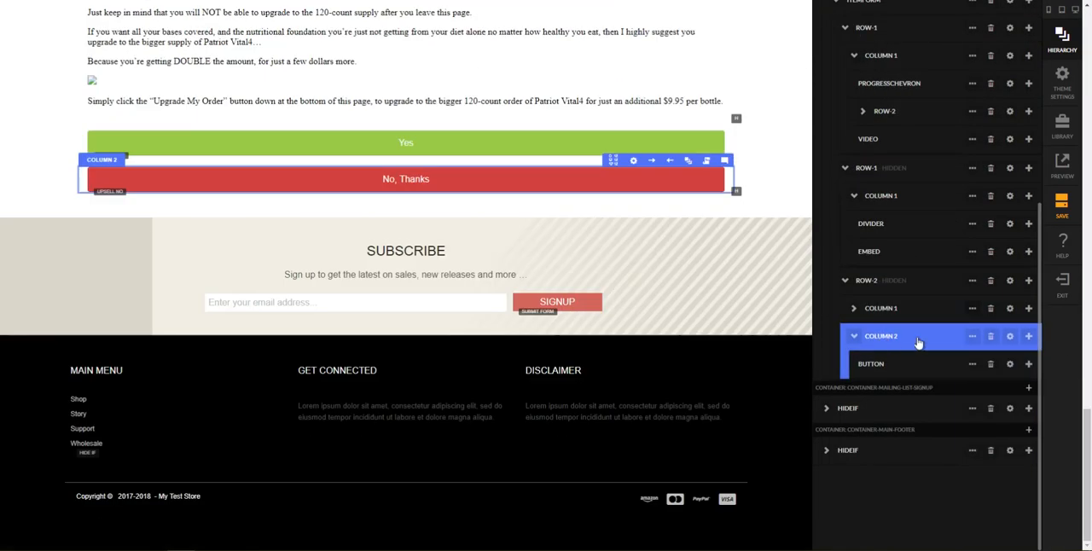
Step: Change the text of the Yes button in Column 1 of Row-2 to "Upgrade My Order"
left_click(919, 280)
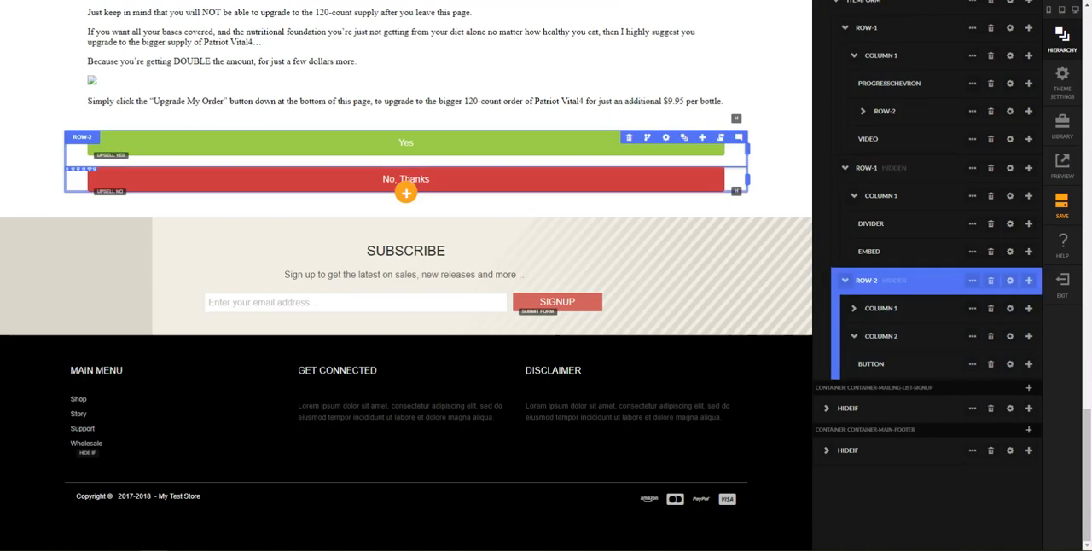
left_click(938, 308)
left_click(855, 308)
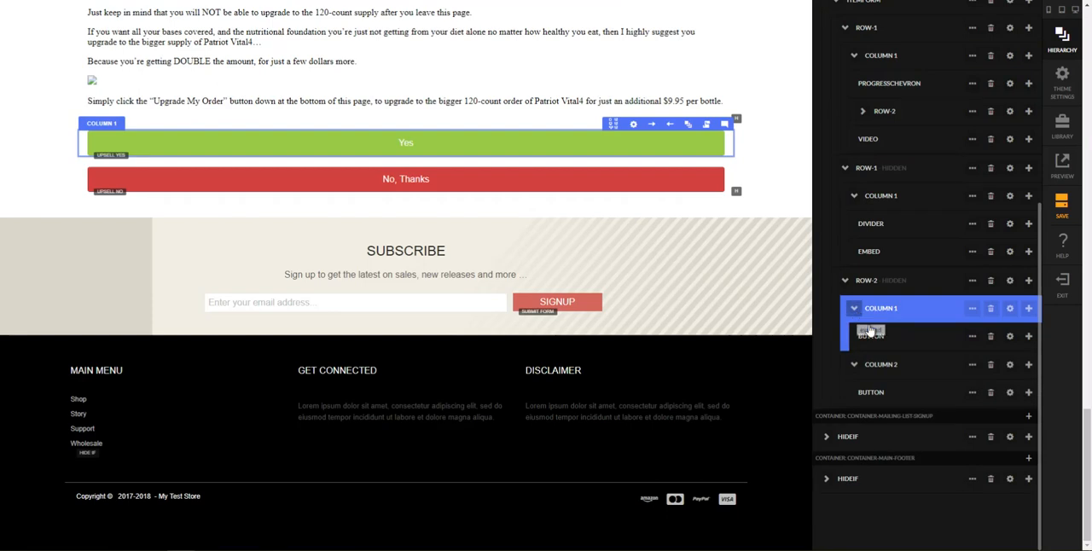
left_click(955, 336)
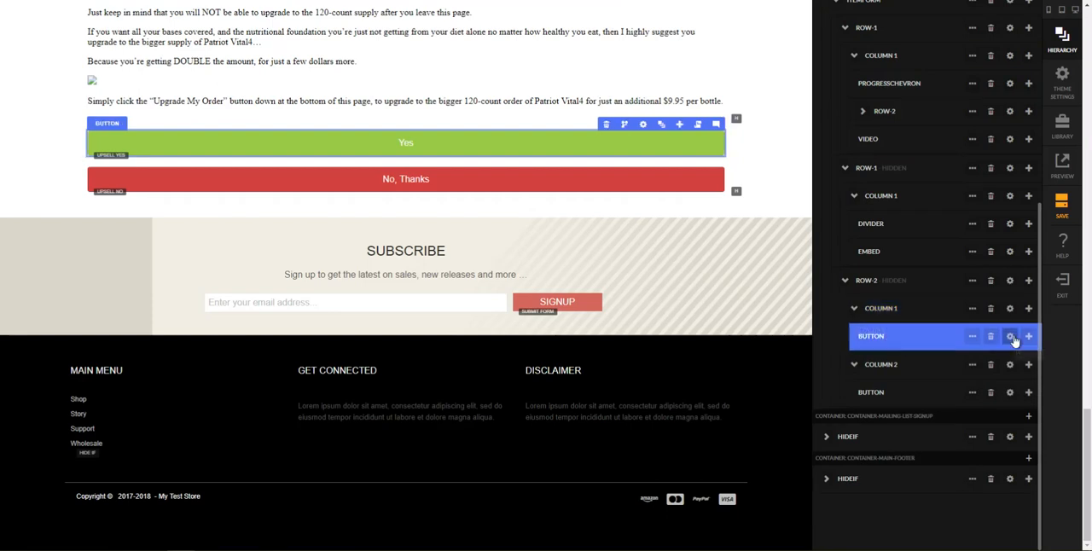
left_click(1011, 336)
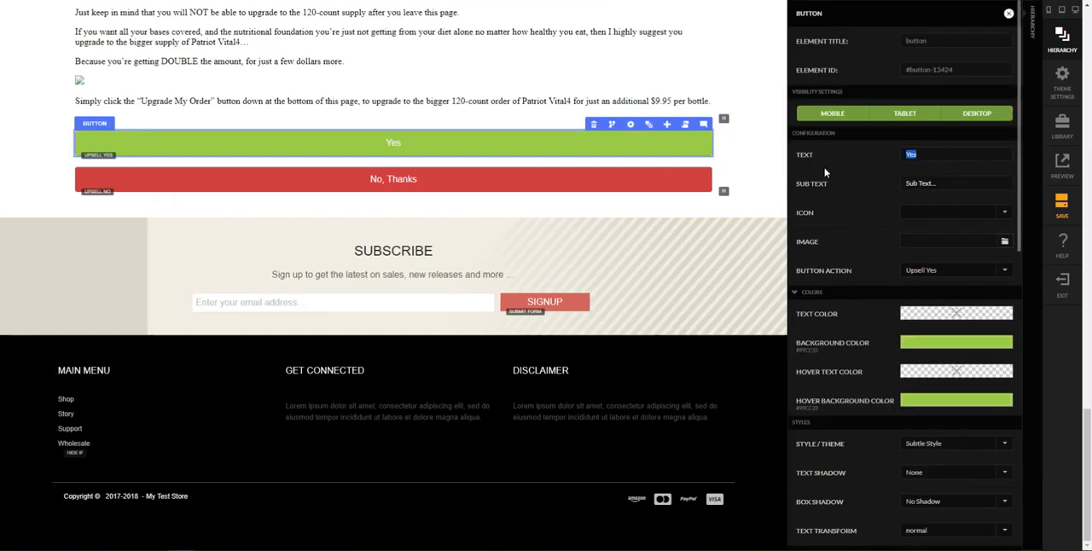
type("Upgrade My Order")
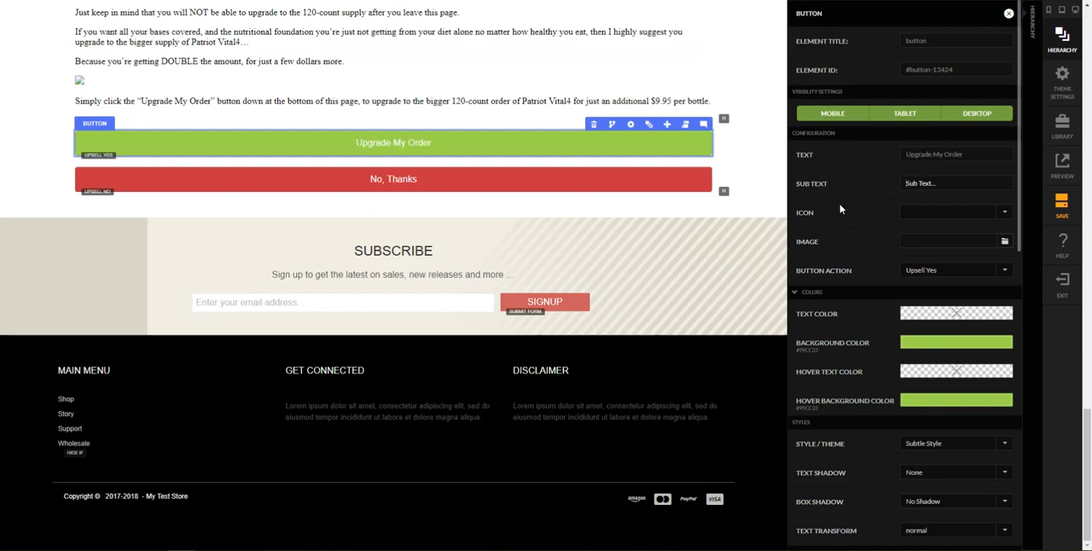
Step: Open the background color settings of the Upgrade My Order button
left_click(939, 345)
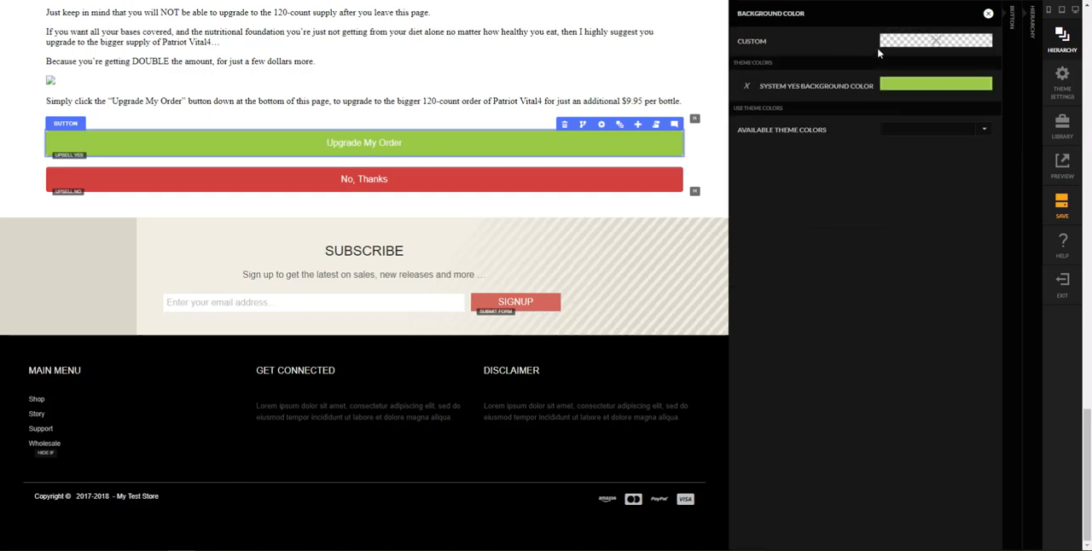
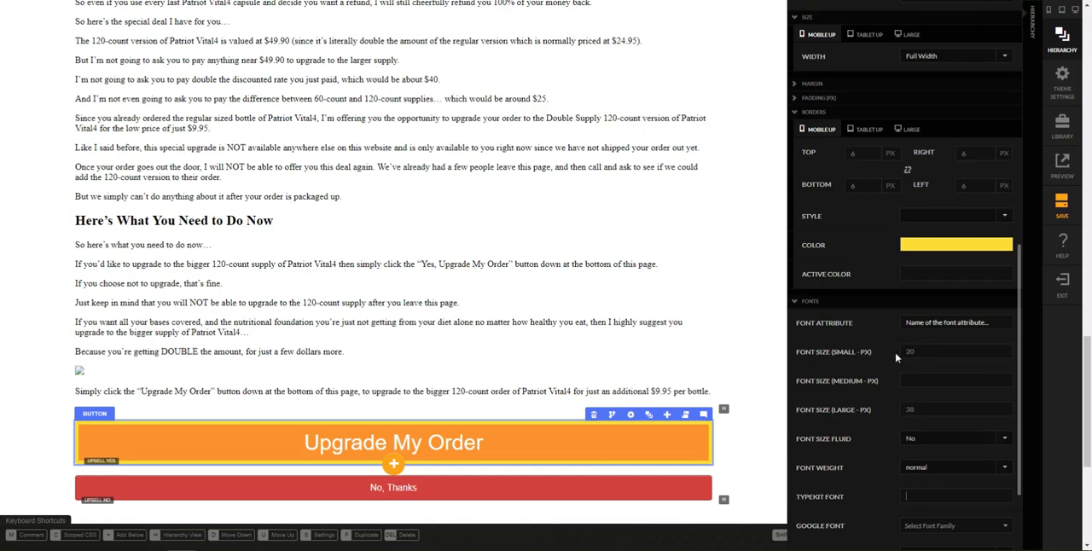
Step: Set the Font Size Fluid option of the Upgrade My Order button to Yes
left_click(916, 409)
left_click(926, 438)
left_click(926, 475)
left_click(765, 415)
scroll(788, 440, "down", 5)
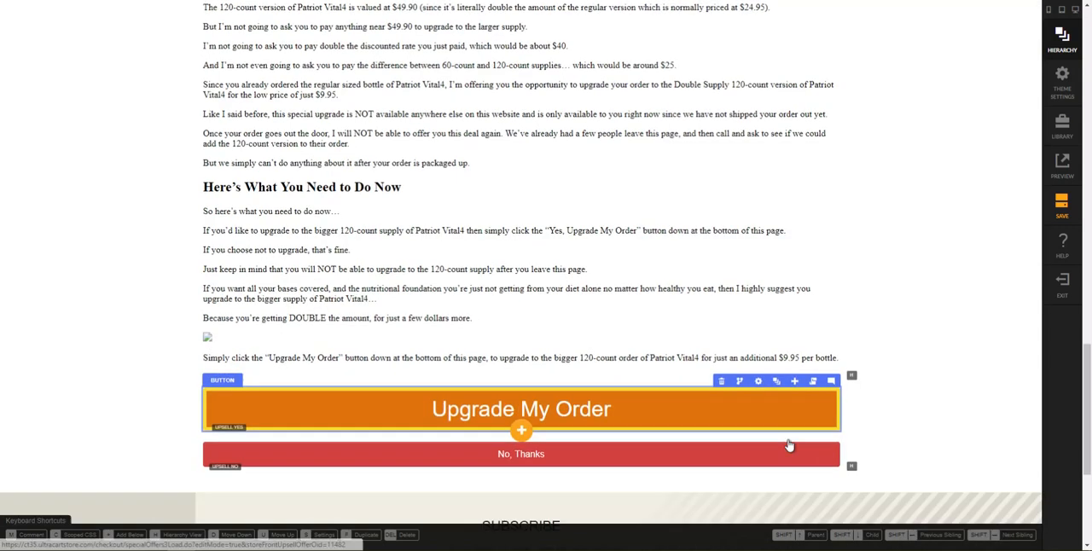
Step: Review the upsell page in the desktop preview at 1440x900, checking what appears around the video
scroll(831, 251, "up", 2)
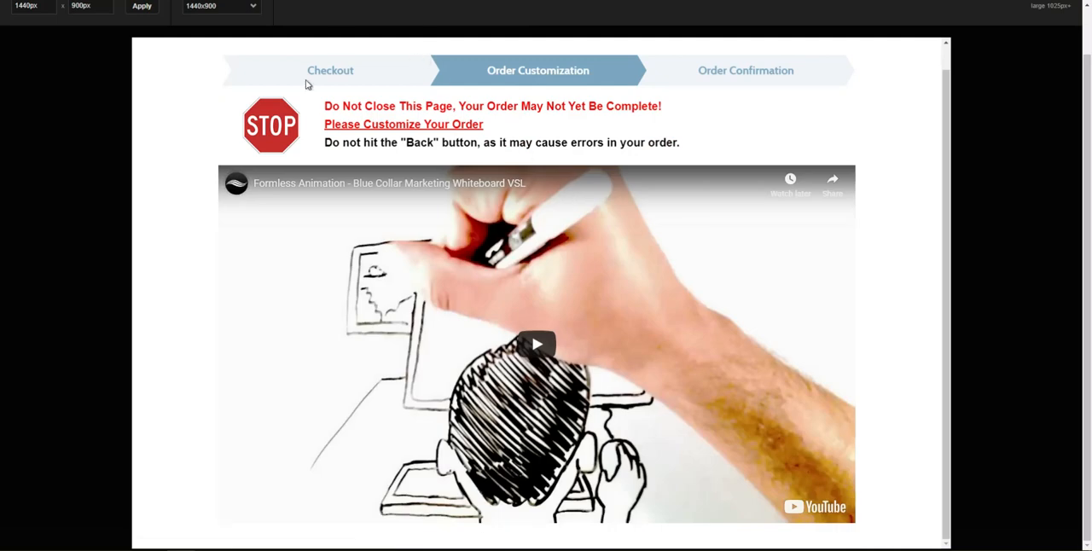
scroll(308, 85, "up", 3)
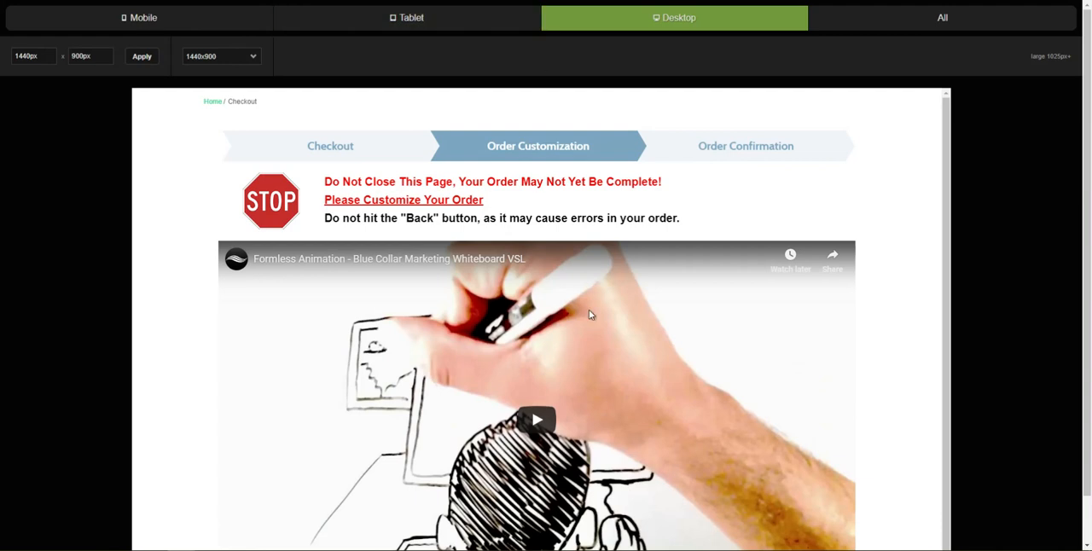
scroll(588, 310, "down", 1)
scroll(415, 353, "down", 2)
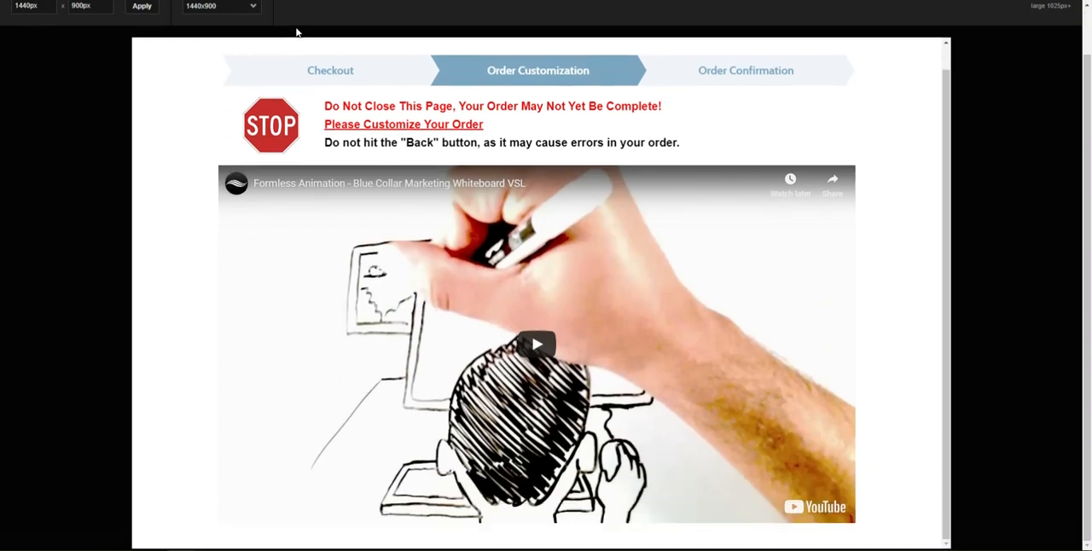
scroll(329, 78, "up", 3)
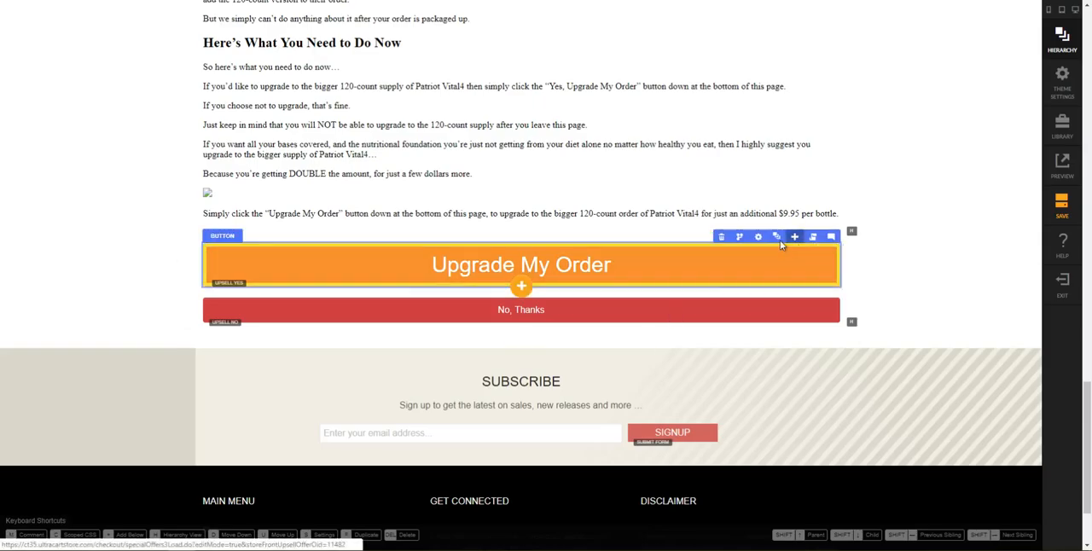
Step: Show the hidden Row-2 that holds the Upgrade My Order and No, Thanks buttons
left_click(776, 237)
left_click(897, 366)
scroll(897, 376, "down", 1)
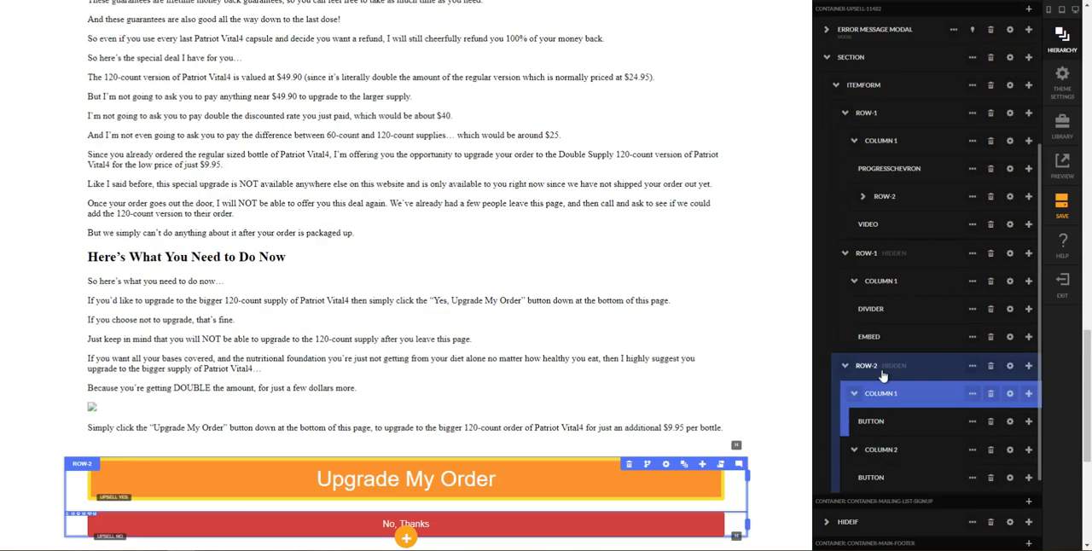
left_click(844, 368)
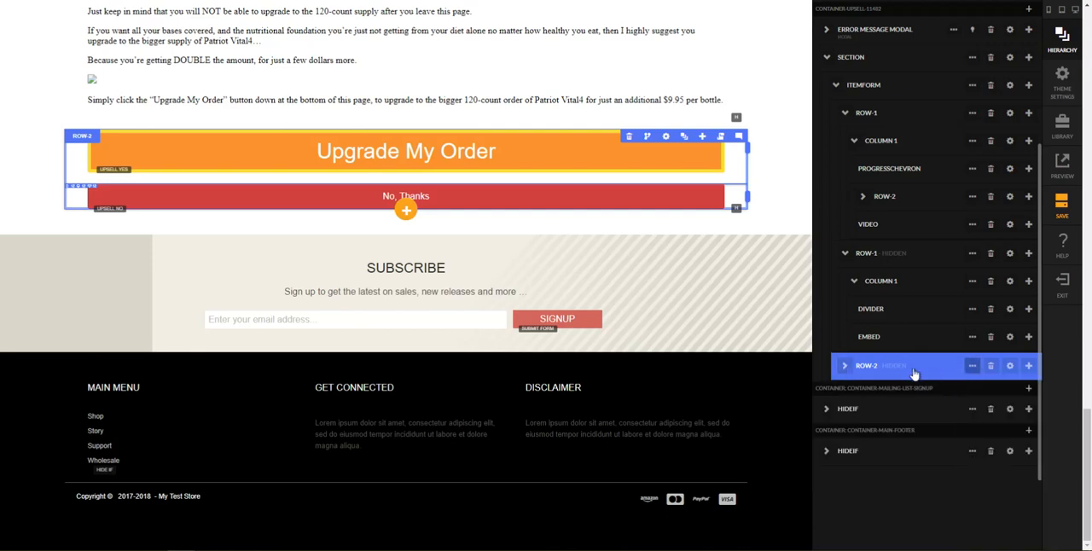
left_click(973, 366)
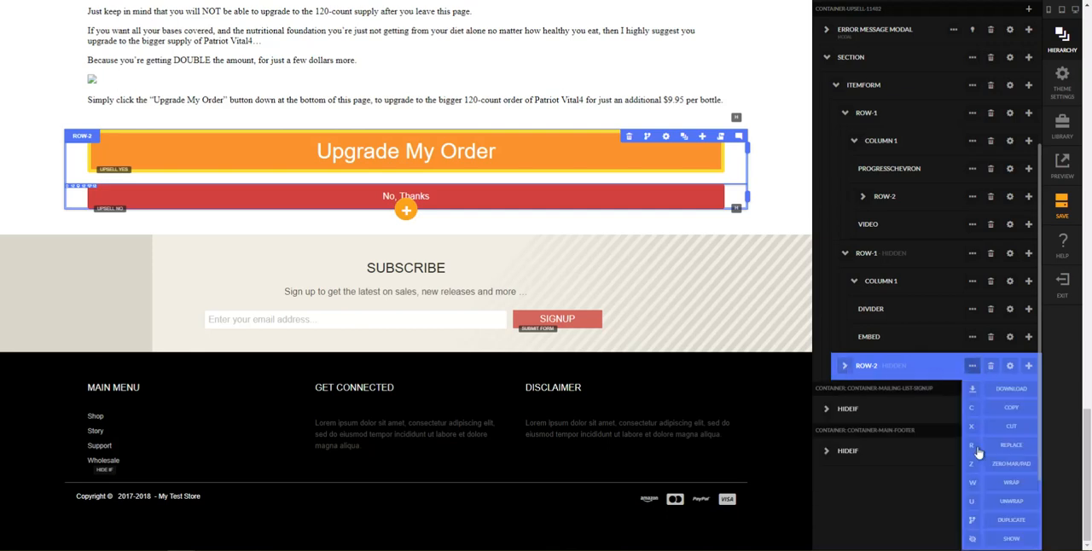
left_click(975, 540)
left_click(786, 237)
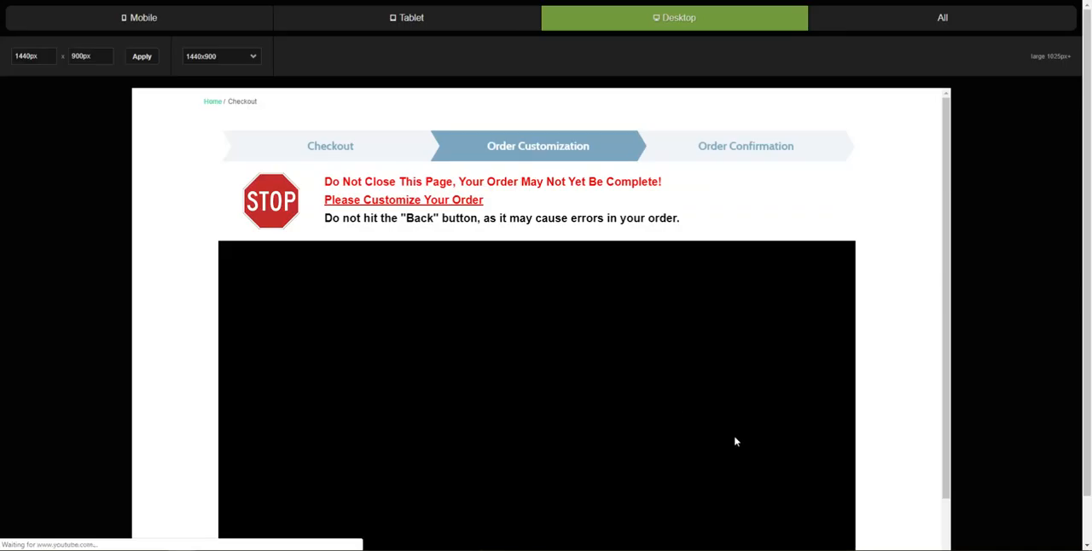
Step: Preview both upsell buttons at desktop, tablet (iPad) and mobile (iPhone 5) sizes
scroll(738, 438, "down", 2)
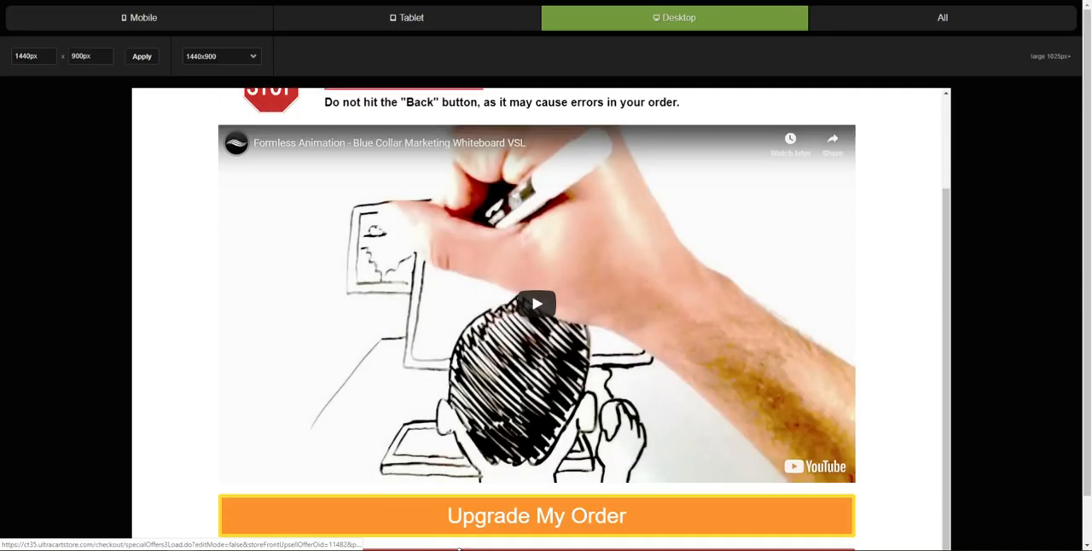
left_click(458, 22)
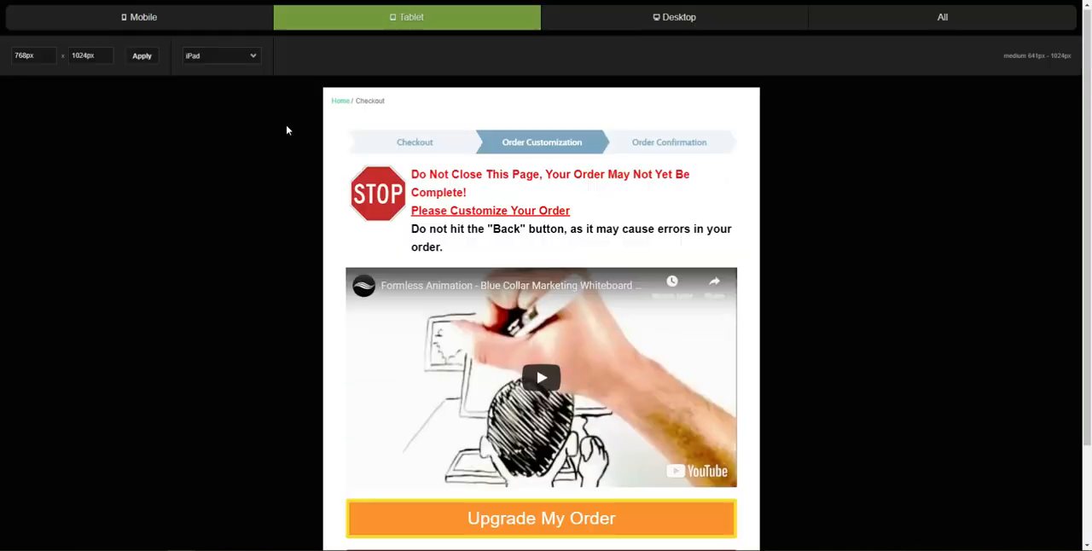
left_click(182, 26)
scroll(509, 388, "down", 3)
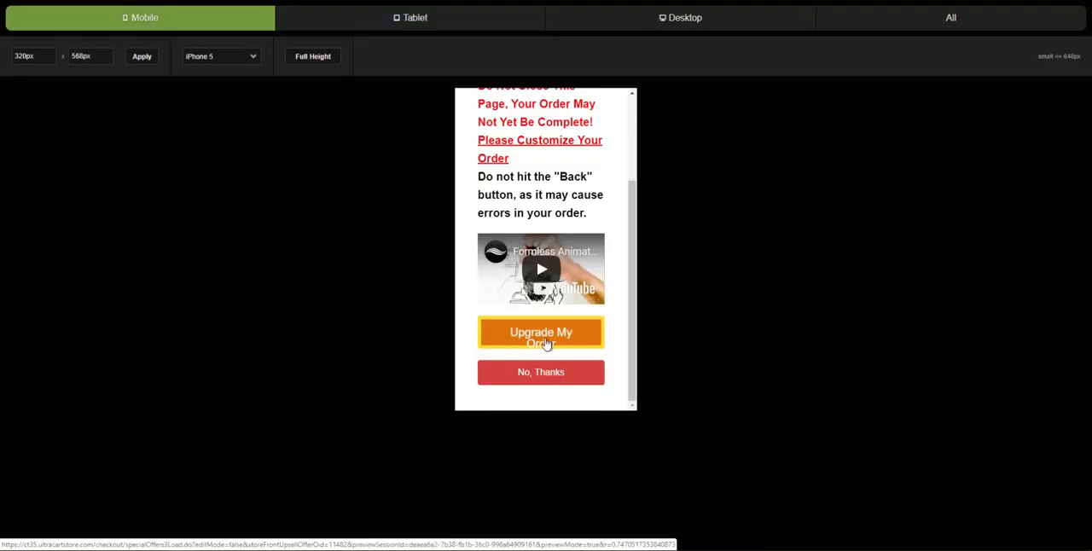
Step: Set the small-screen font size of the Upgrade My Order button to 16 px
left_click(248, 1)
left_click(529, 157)
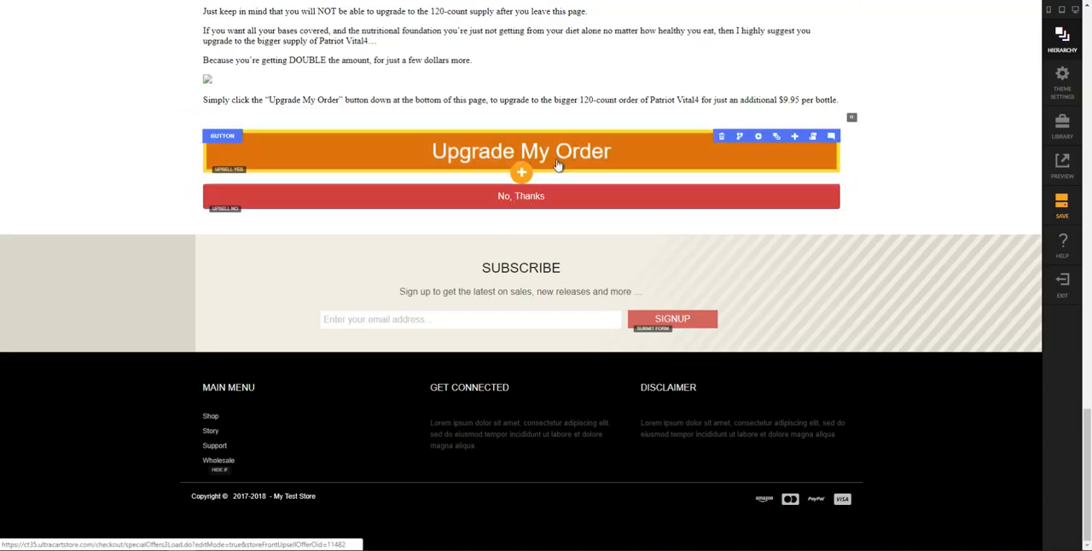
scroll(910, 341, "down", 1)
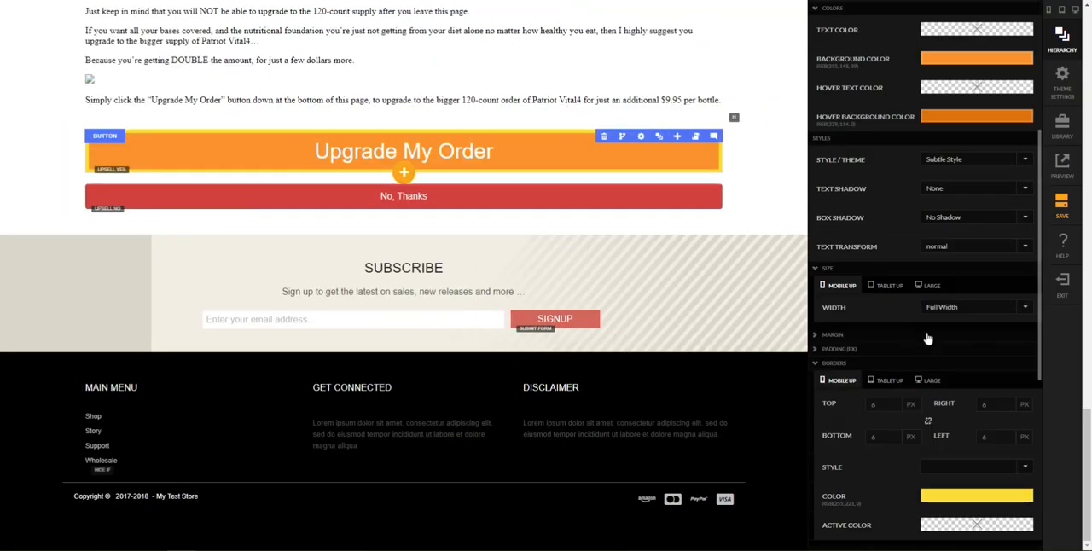
scroll(934, 353, "down", 3)
left_click_drag(941, 376, 906, 376)
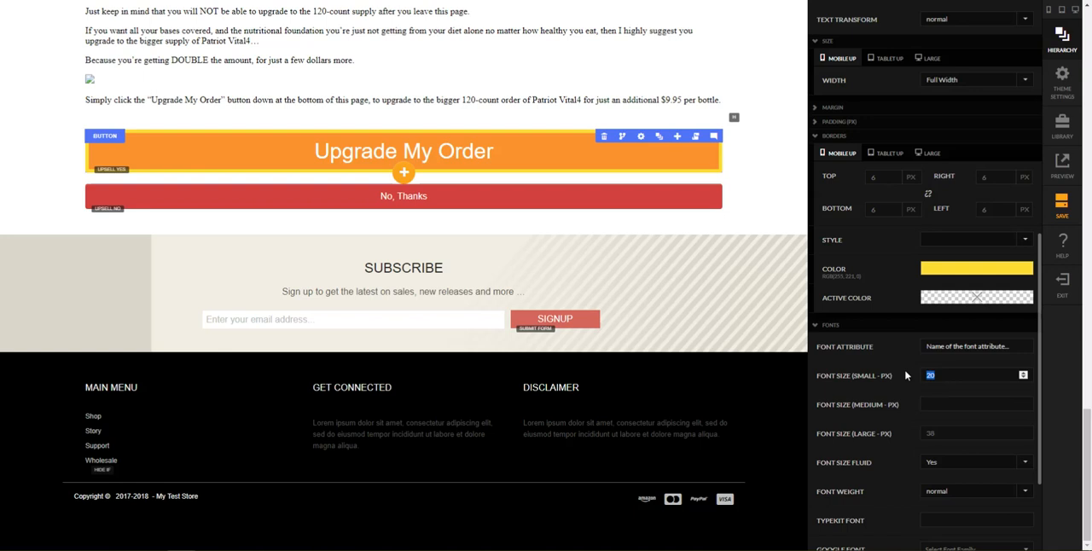
type("16")
key("Tab")
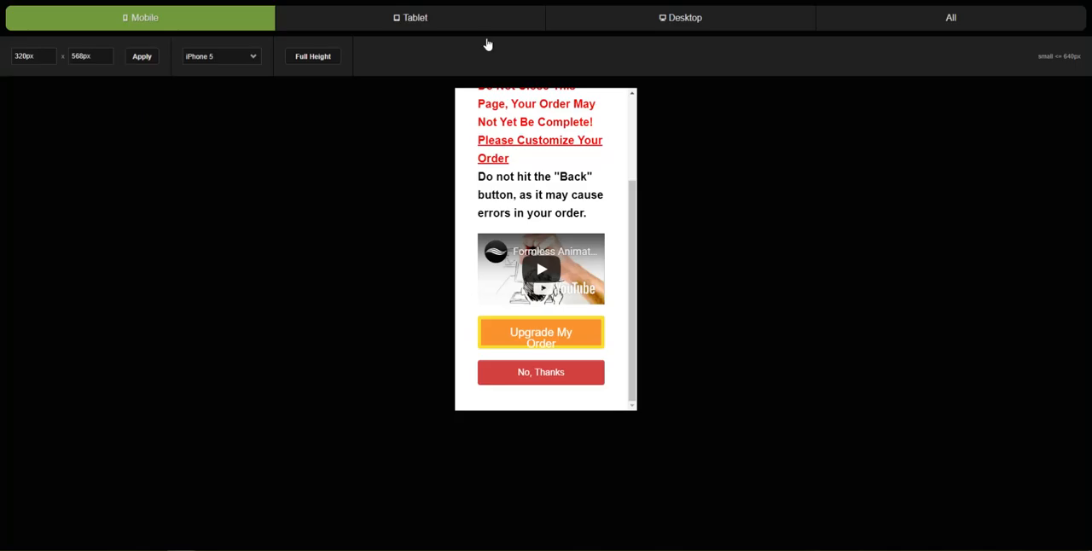
Step: Set the side padding of the Upgrade My Order button to 15 px
scroll(604, 347, "down", 2)
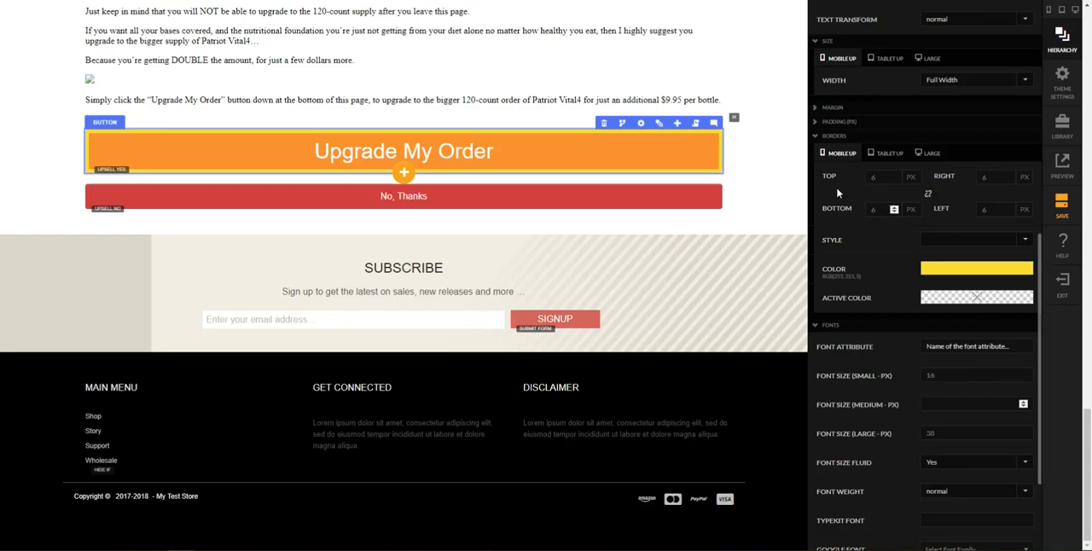
left_click(838, 122)
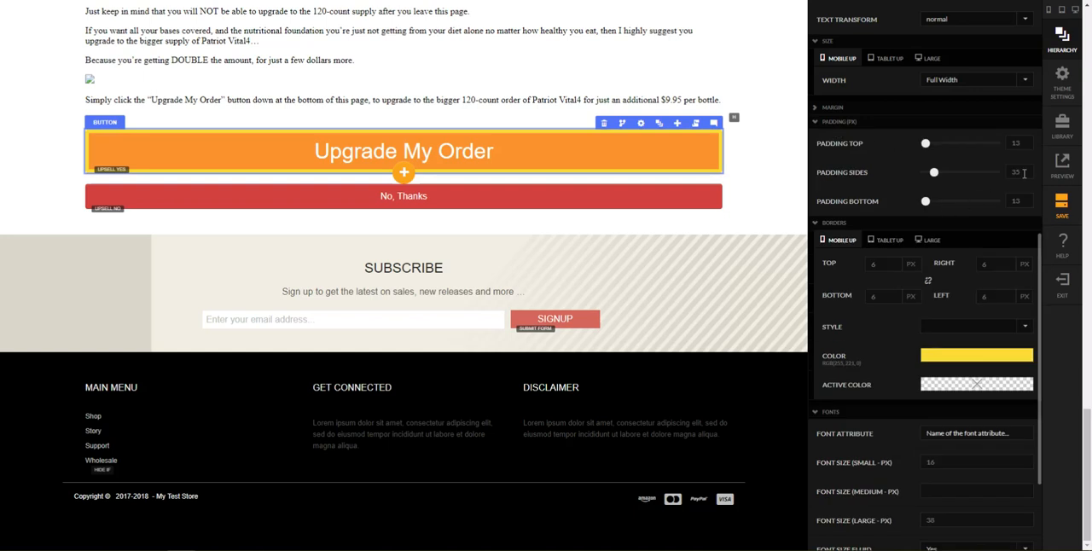
type("15")
key("Tab")
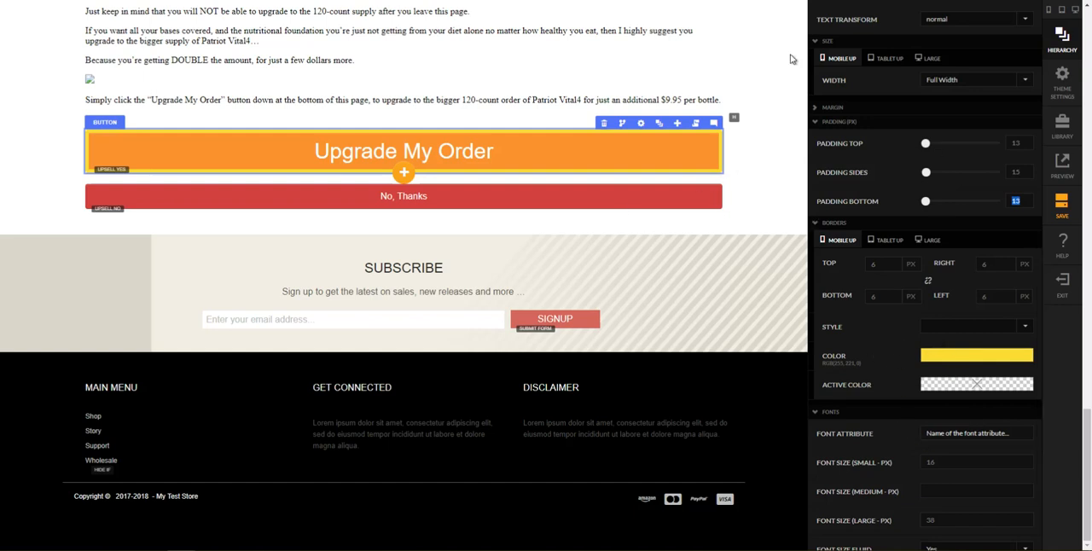
Step: Set the width of the Upgrade My Order button to Fluid for tablet and up
left_click(956, 81)
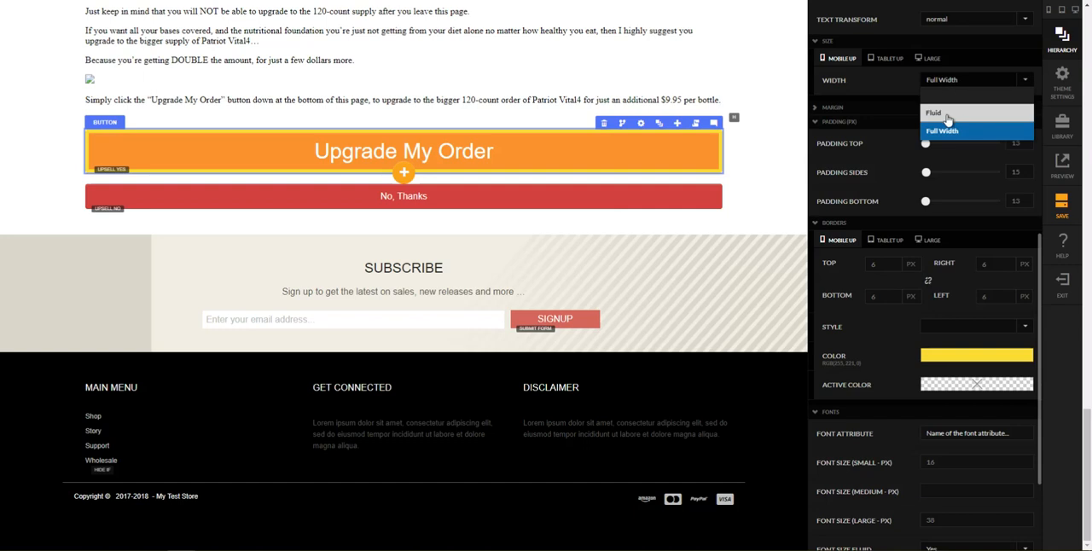
left_click(892, 94)
left_click(888, 62)
left_click(939, 80)
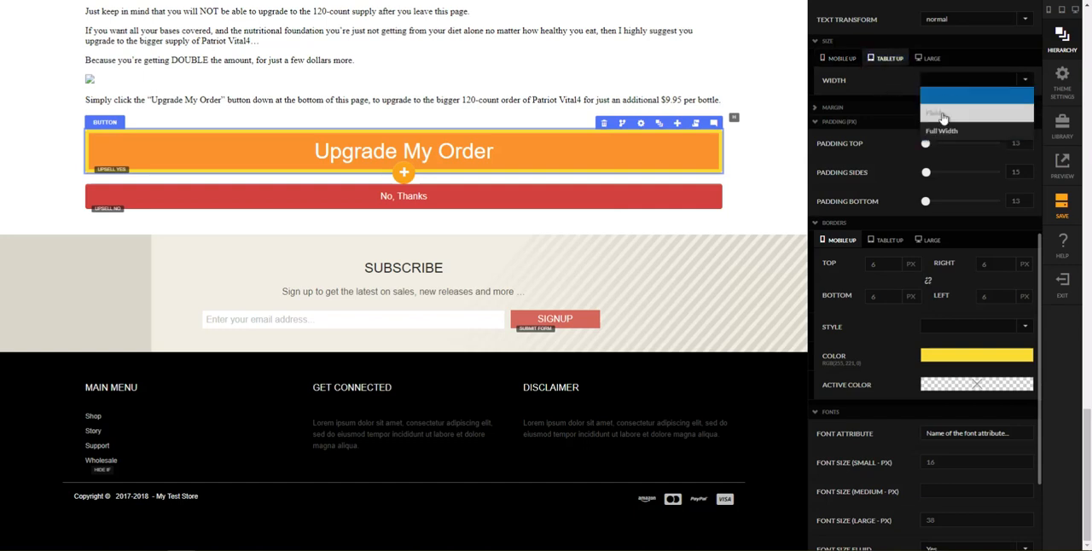
left_click(939, 114)
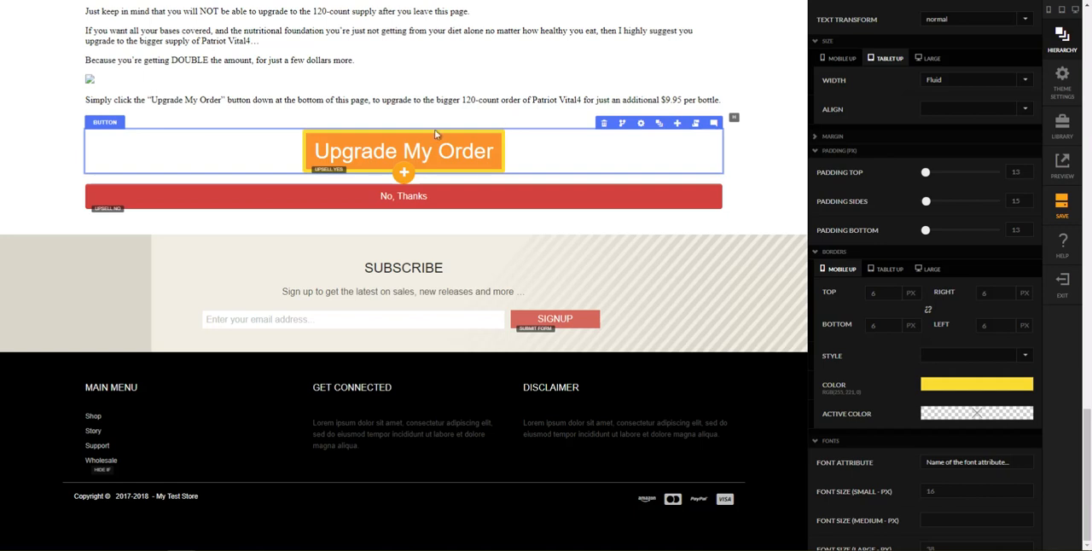
Step: Check the Upgrade My Order button in the mobile and tablet previews
scroll(775, 168, "up", 2)
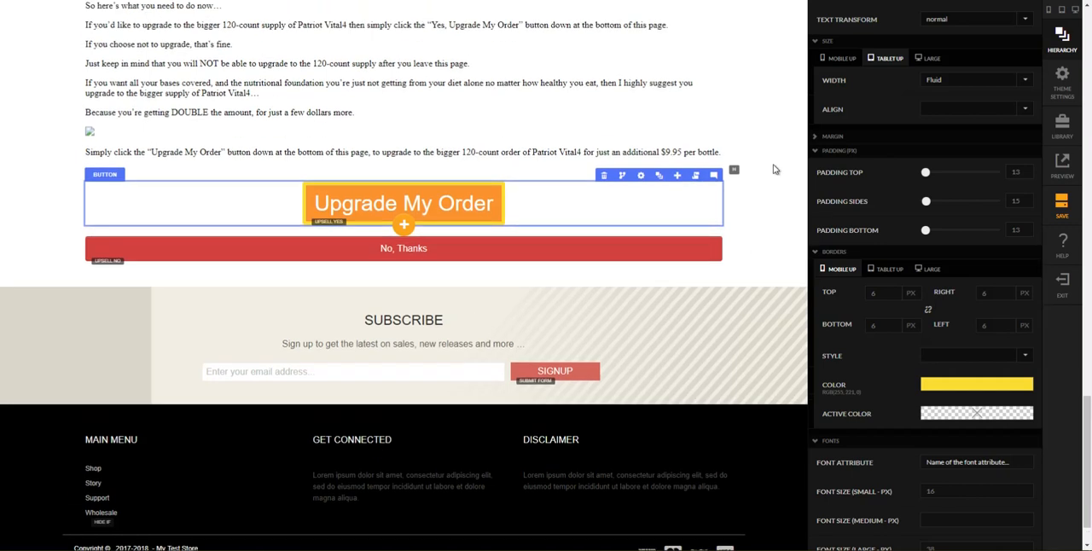
left_click(529, 1)
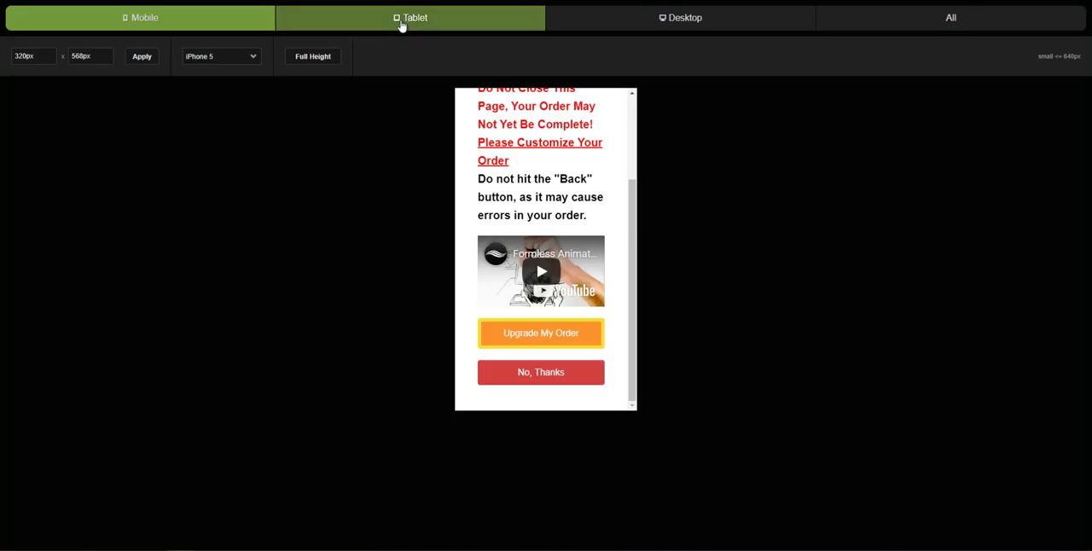
left_click(402, 25)
scroll(627, 333, "down", 1)
scroll(627, 333, "down", 2)
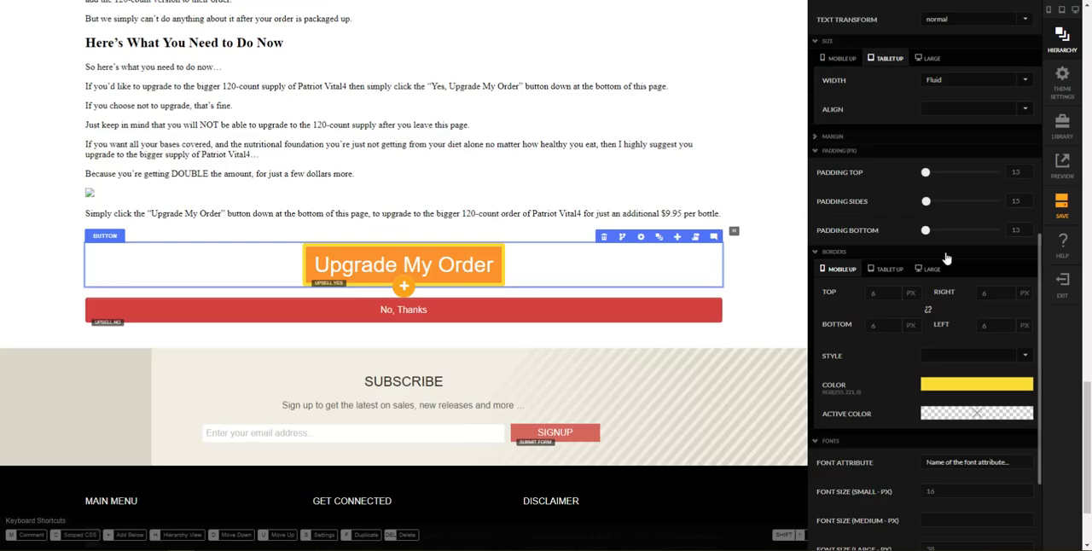
Step: Look at the animation settings of the Upgrade My Order button and close its settings
scroll(945, 258, "down", 5)
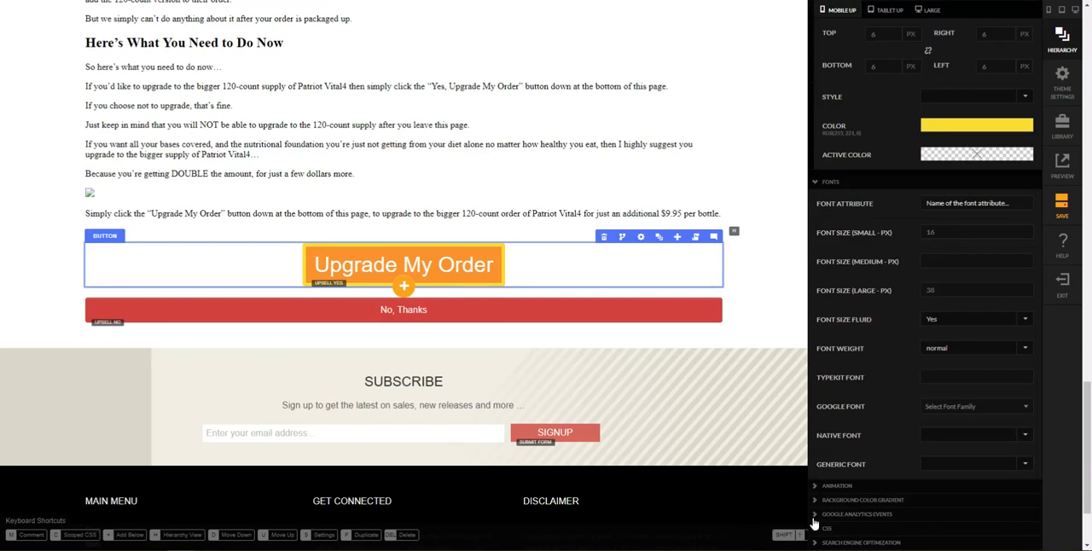
left_click(867, 491)
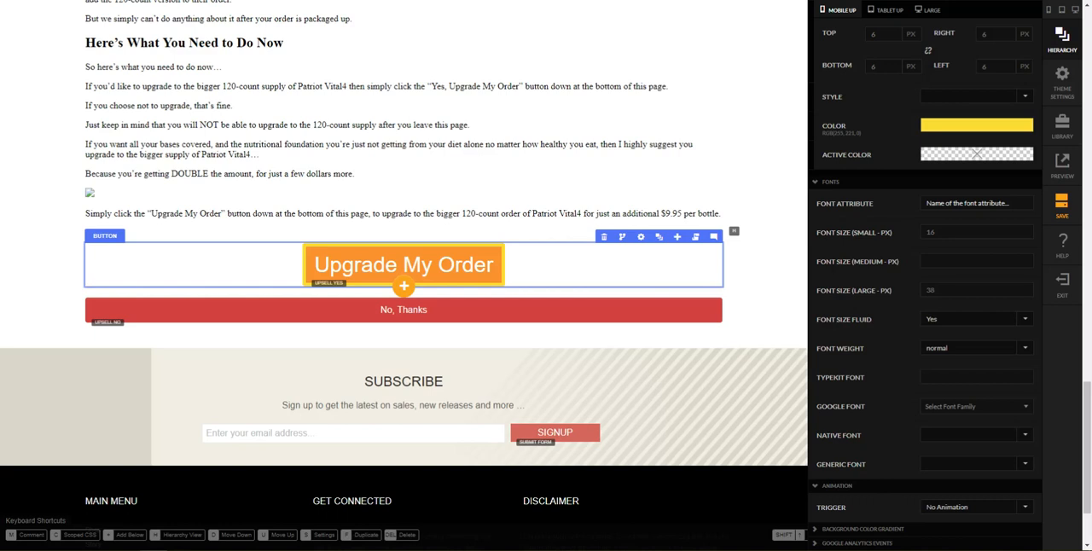
key("Escape")
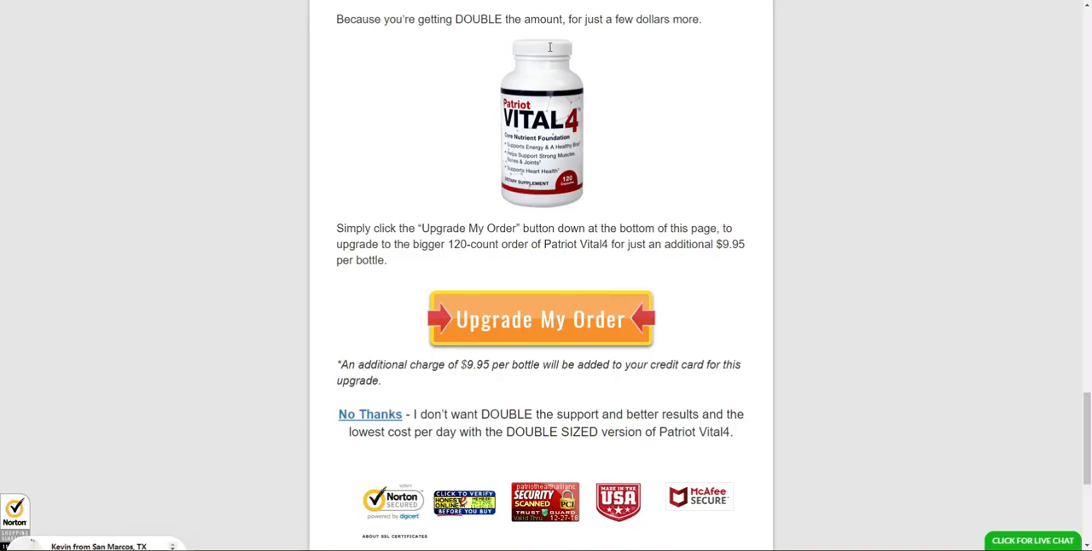
Step: Copy the additional-charge note from the reference sales page and add a text block above the Upgrade My Order button in Row-2
left_click_drag(339, 362, 392, 389)
key("ctrl+c")
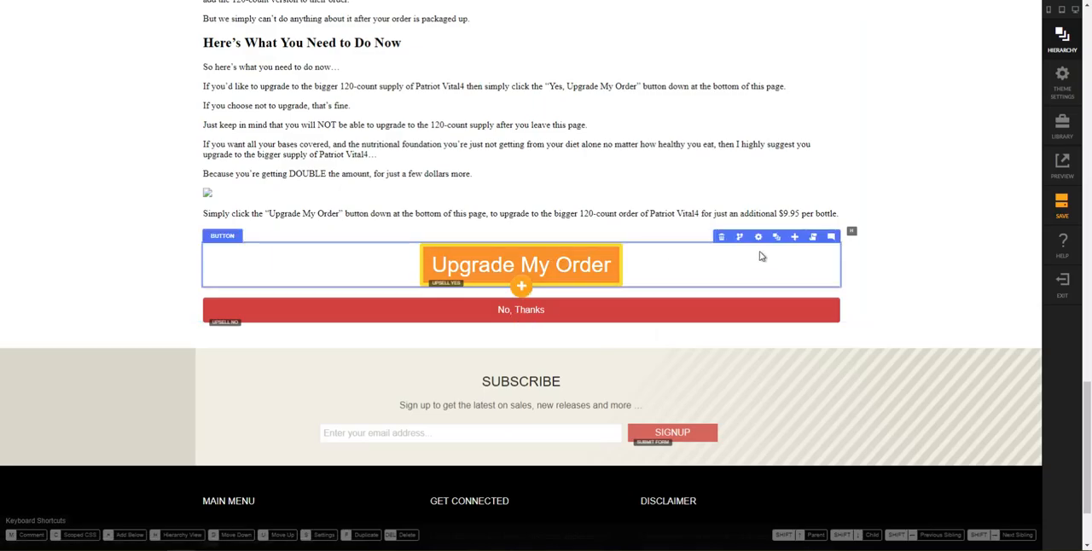
left_click(775, 238)
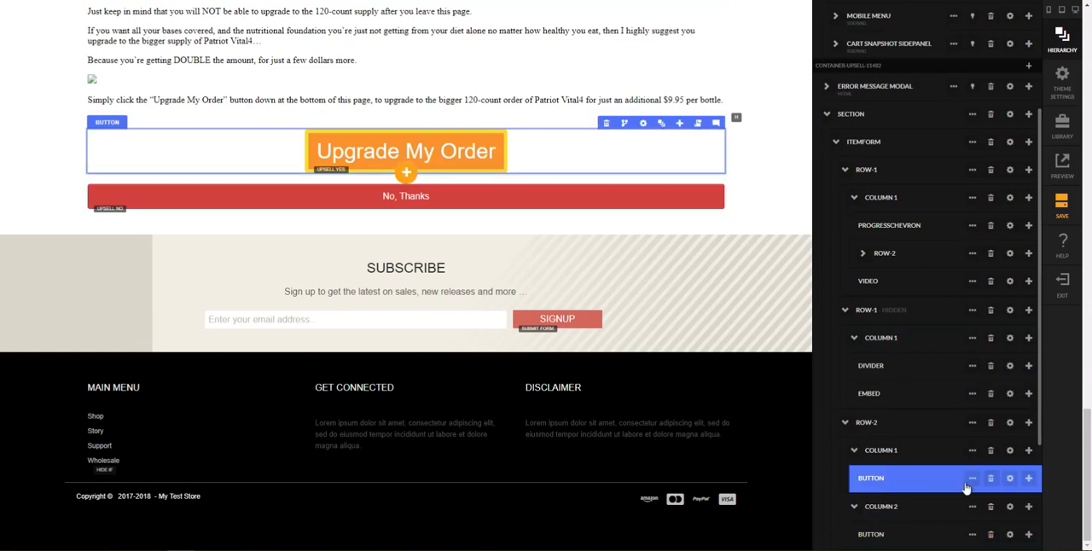
left_click(1028, 478)
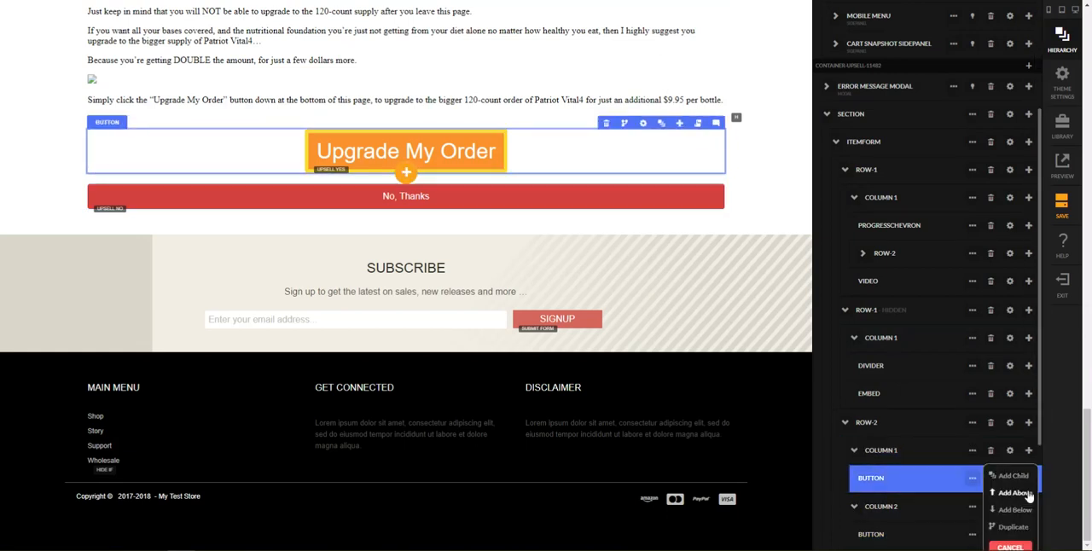
left_click(1028, 497)
type("text bl")
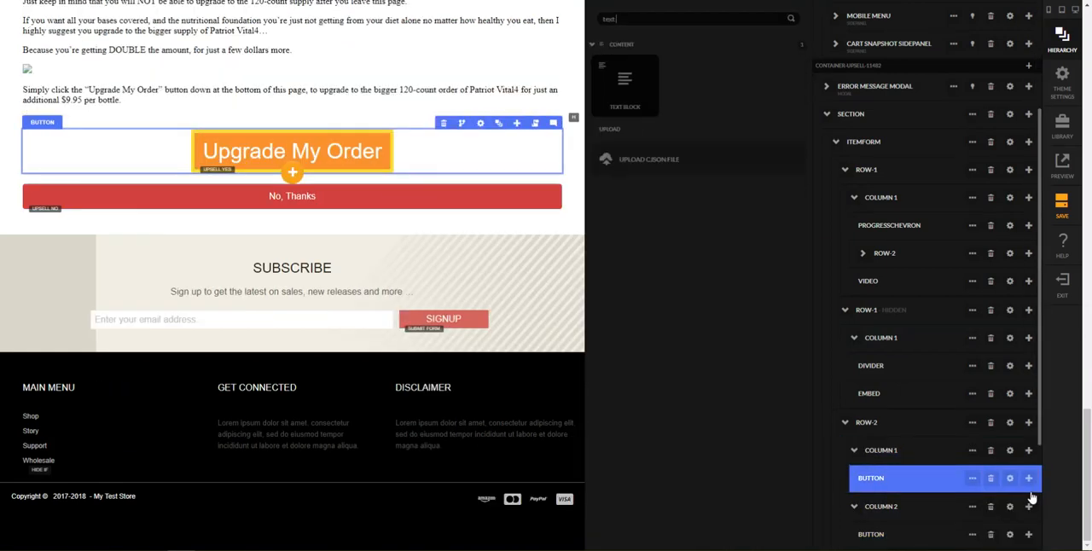
type("o")
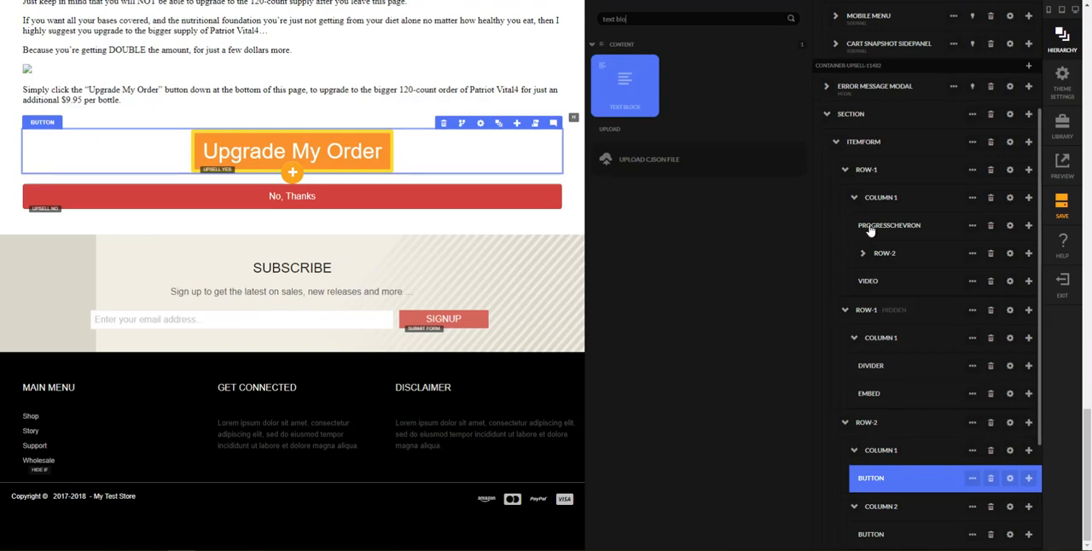
key("Return")
Step: Replace the text block's placeholder with the copied note "*An additional charge of $9.95 per bottle will be added to your credit card for this upgrade."
left_click(728, 242)
key("ctrl+a")
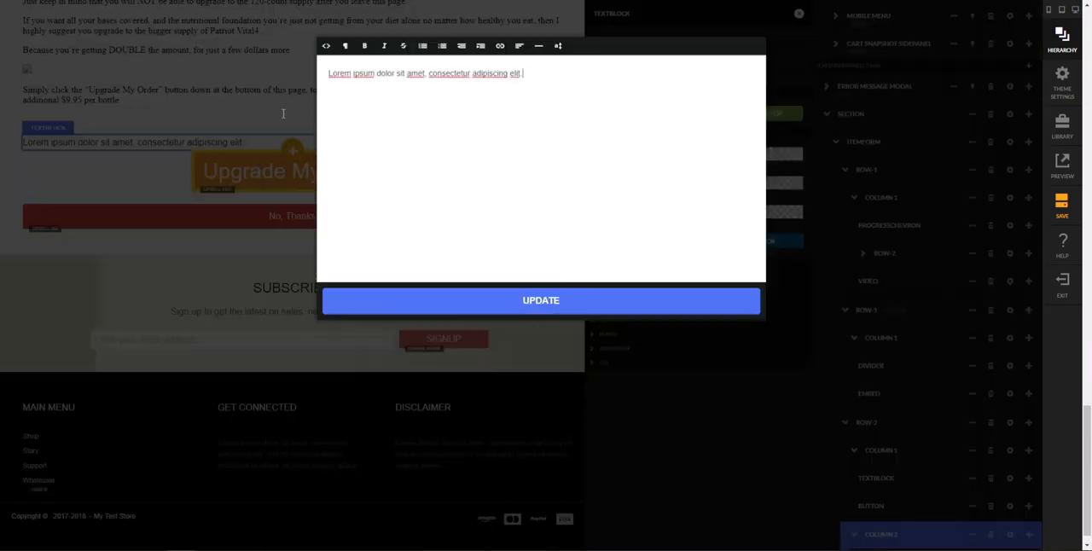
key("ctrl+v")
left_click(524, 300)
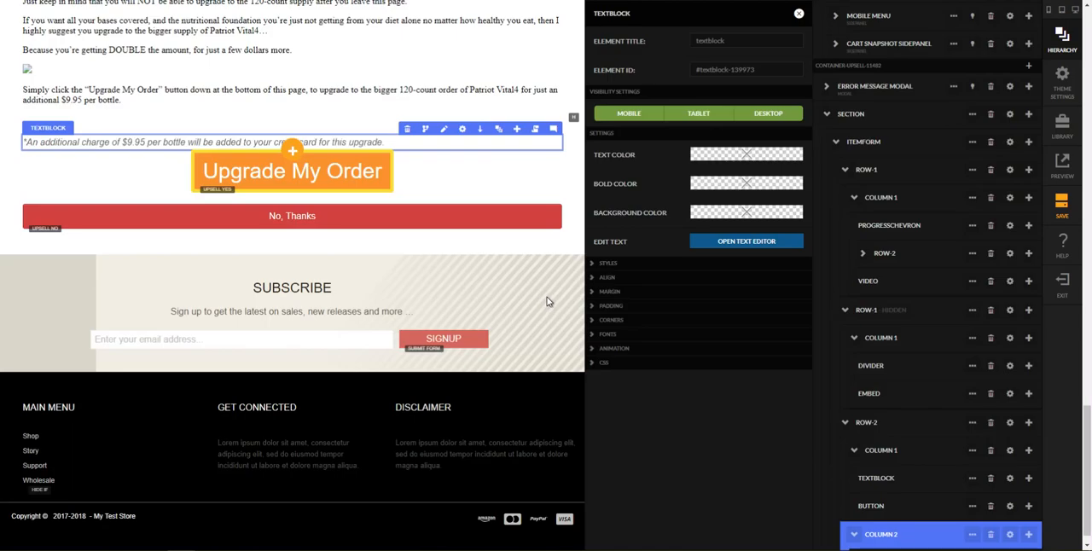
Step: Close the text block's settings and move the text block below the Upgrade My Order button in Row-2
left_click(799, 14)
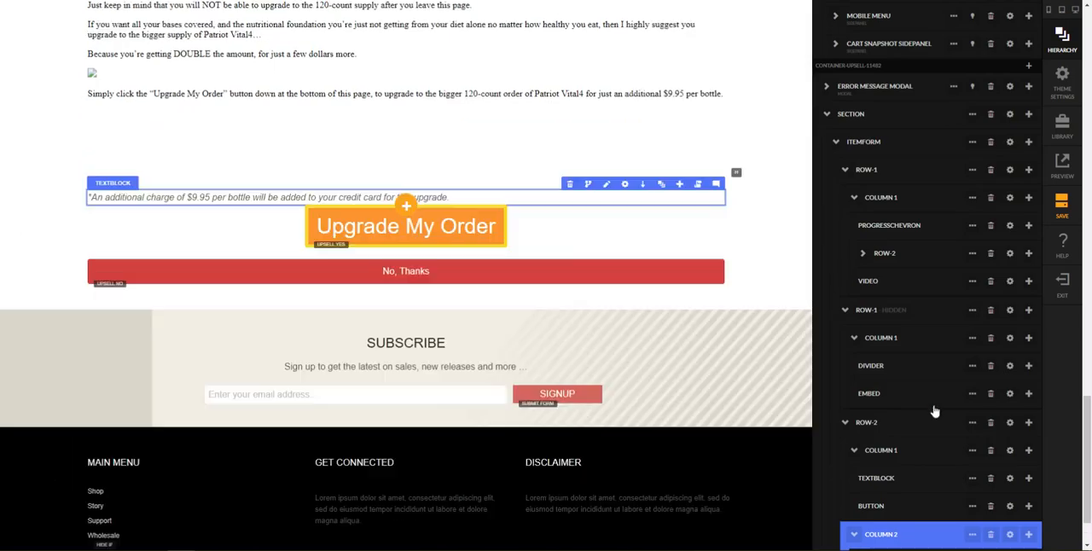
scroll(963, 446, "down", 3)
left_click_drag(872, 394, 880, 363)
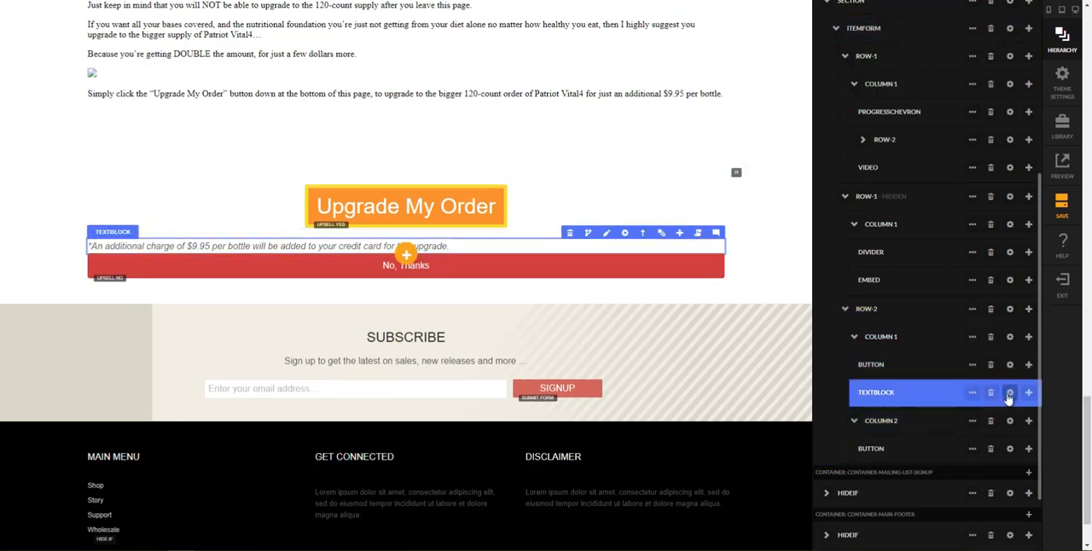
Step: Set the additional-charge text block's font size to 16 px for small screens and 20 px for large screens
left_click(1010, 393)
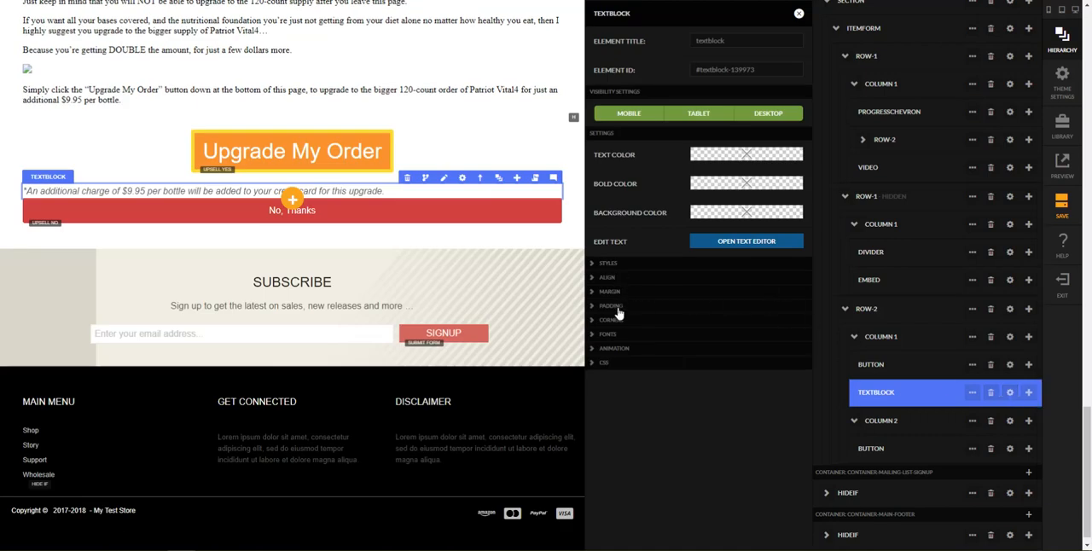
left_click(620, 338)
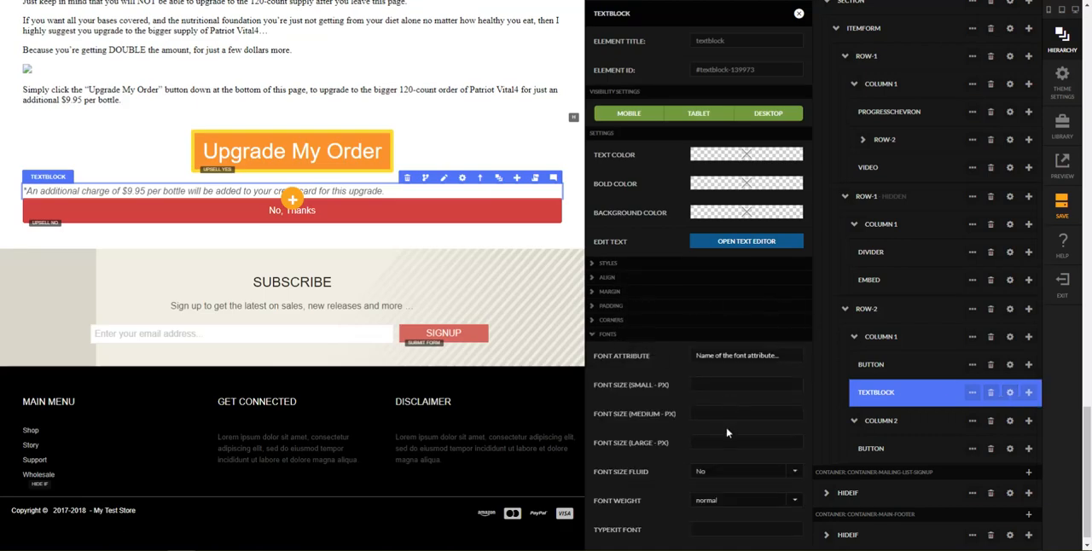
left_click(712, 389)
left_click(698, 442)
key("shift+Tab")
type("16")
key("Tab")
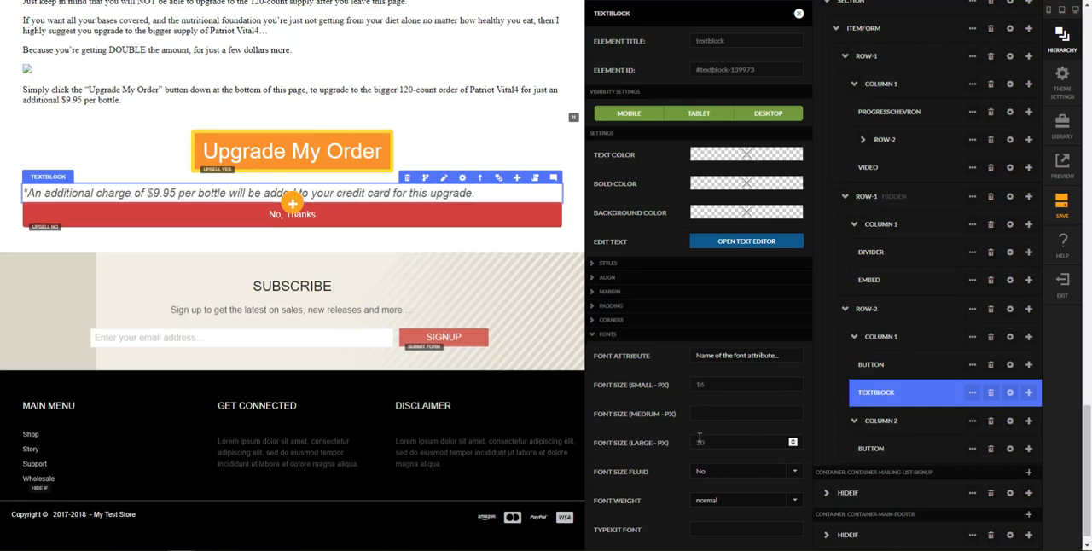
Step: Give the additional-charge text block a 20 px bottom margin for mobile and up, and close its settings
left_click(611, 292)
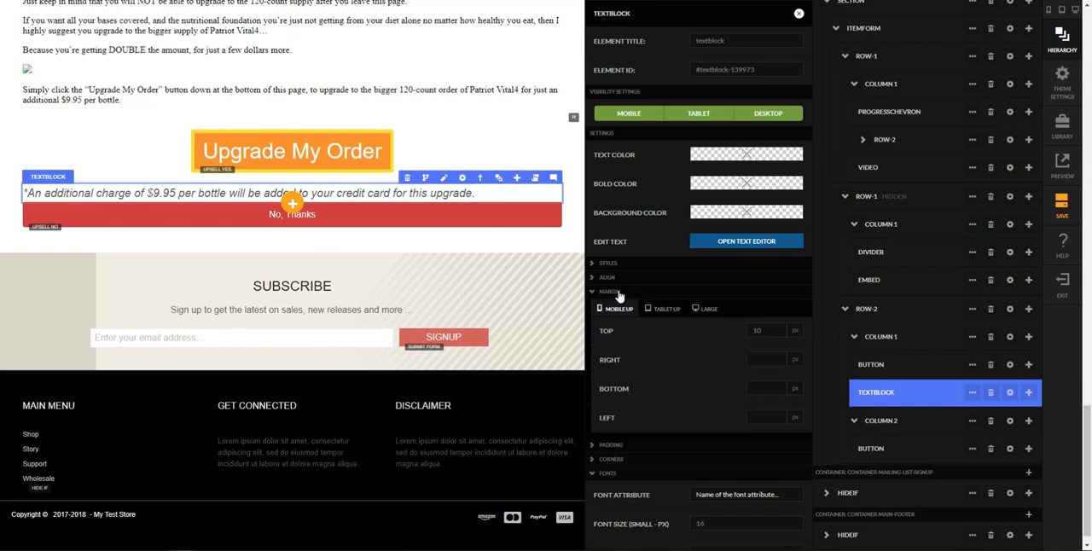
left_click(750, 391)
type("20")
key("Tab")
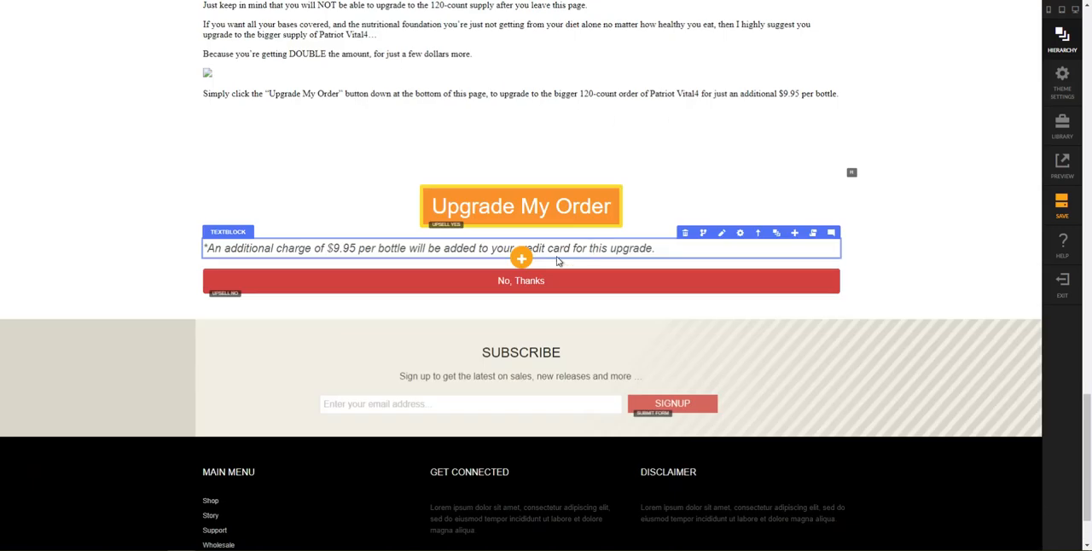
left_click(556, 256)
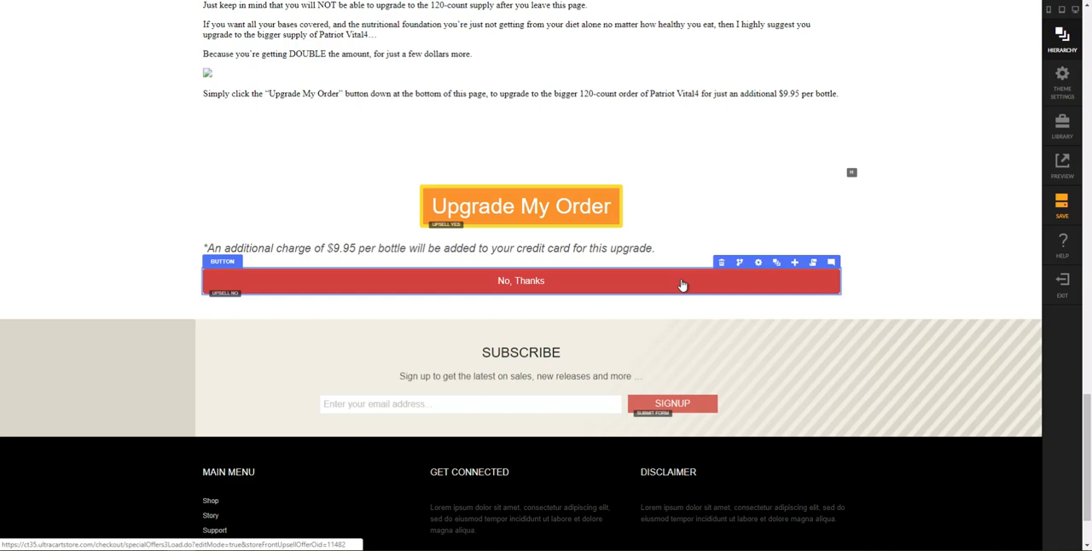
Step: Open the scoped style tag editor from the CSS settings of the No, Thanks button
mouse_move(772, 270)
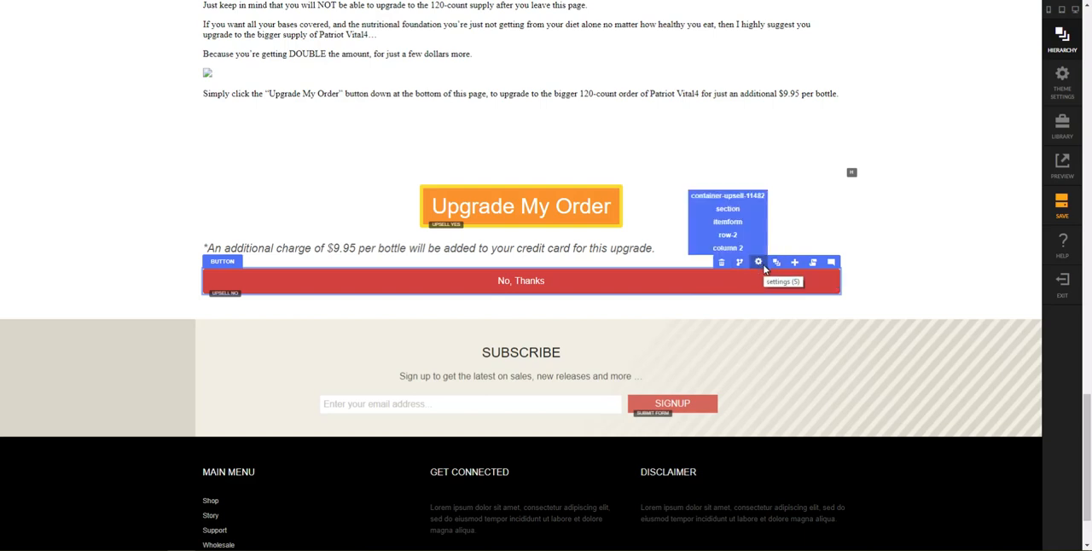
left_click(762, 262)
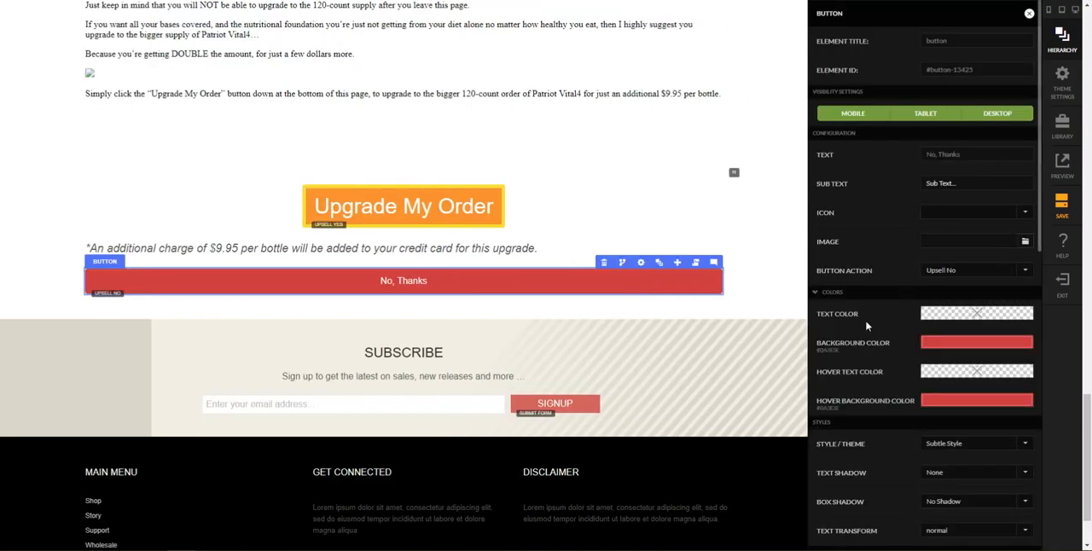
scroll(879, 326, "down", 1)
scroll(913, 294, "down", 2)
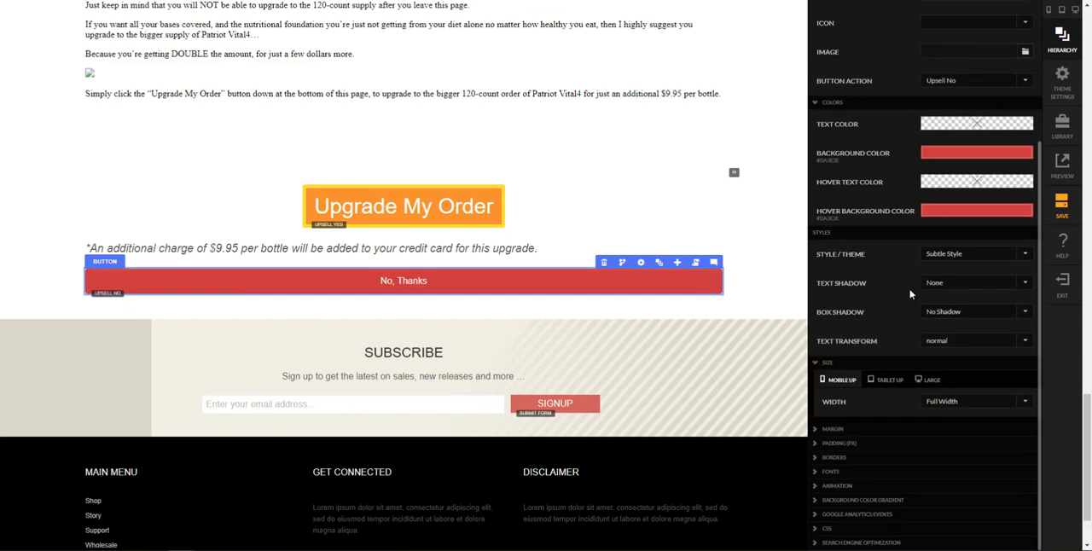
left_click(852, 531)
scroll(940, 495, "down", 2)
left_click(975, 437)
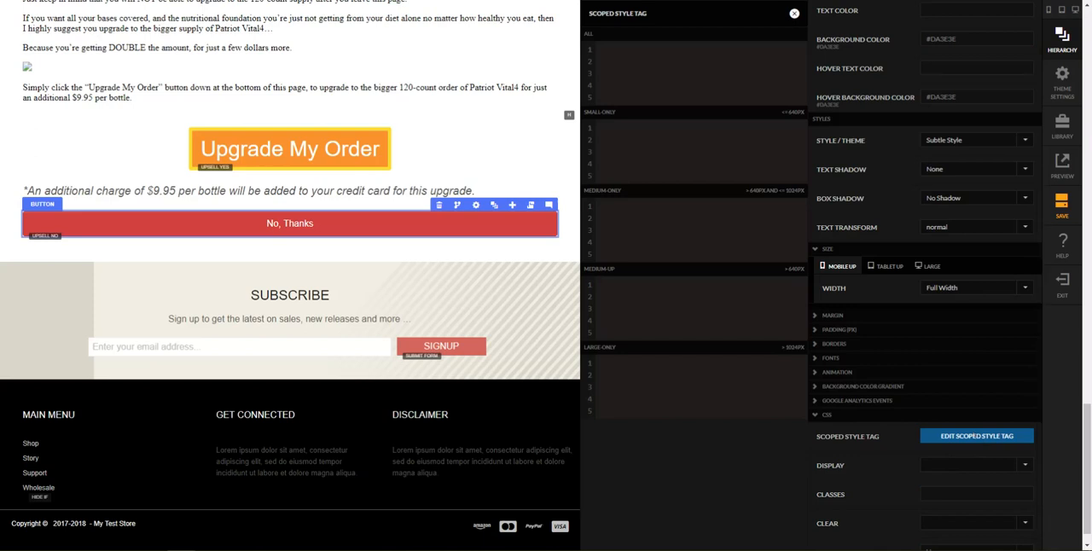
Step: Paste an all-sizes "a" rule with transparent background, blue color, underline and no border, check its lines, and close the style editor
left_click(664, 62)
type("a {     background-color: transparent !important;     color: blue !important;     text-decoration: underline;     border: none !important; }")
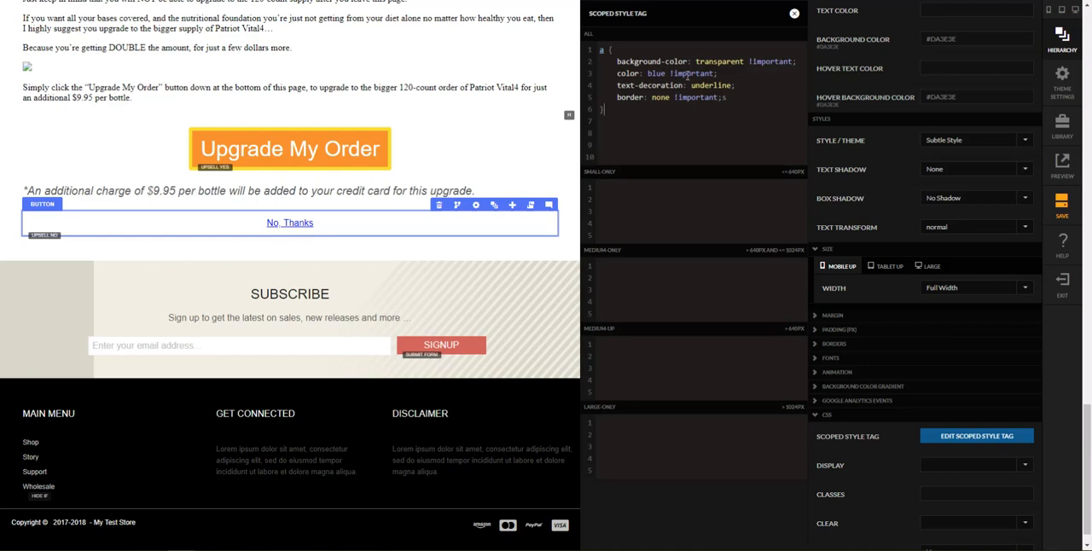
left_click_drag(696, 61, 740, 60)
left_click_drag(617, 74, 725, 86)
left_click(727, 85)
left_click_drag(619, 99, 720, 99)
left_click(794, 15)
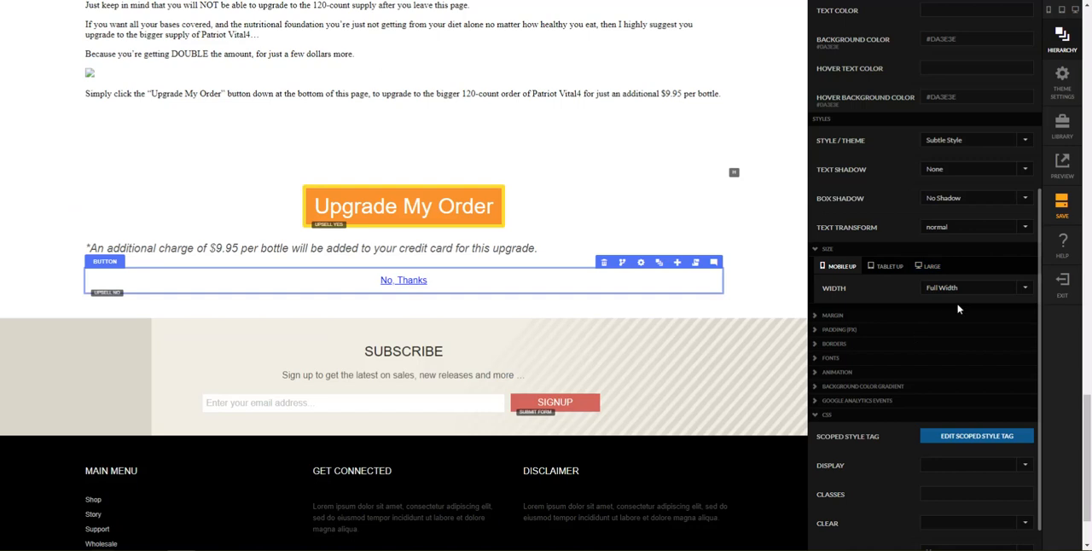
Step: Set the No, Thanks button's mobile-up width to Fluid and its CSS display to inline-block
left_click(963, 291)
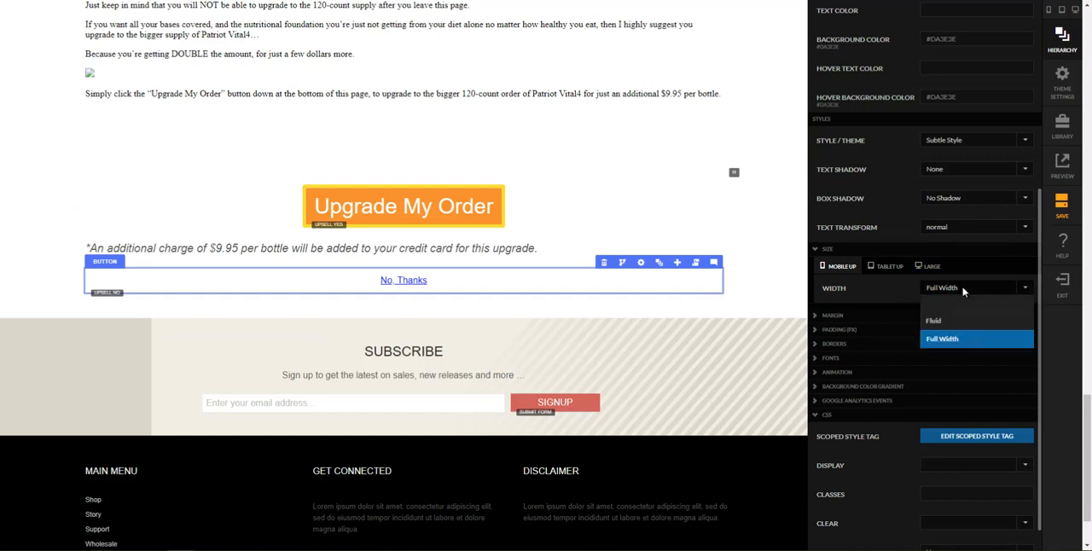
left_click(935, 324)
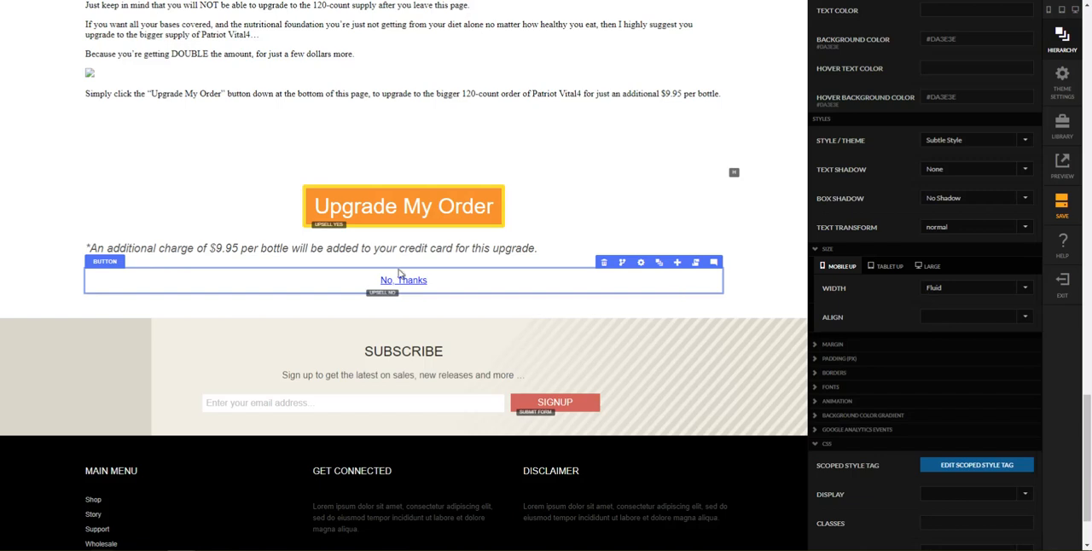
scroll(874, 358, "down", 1)
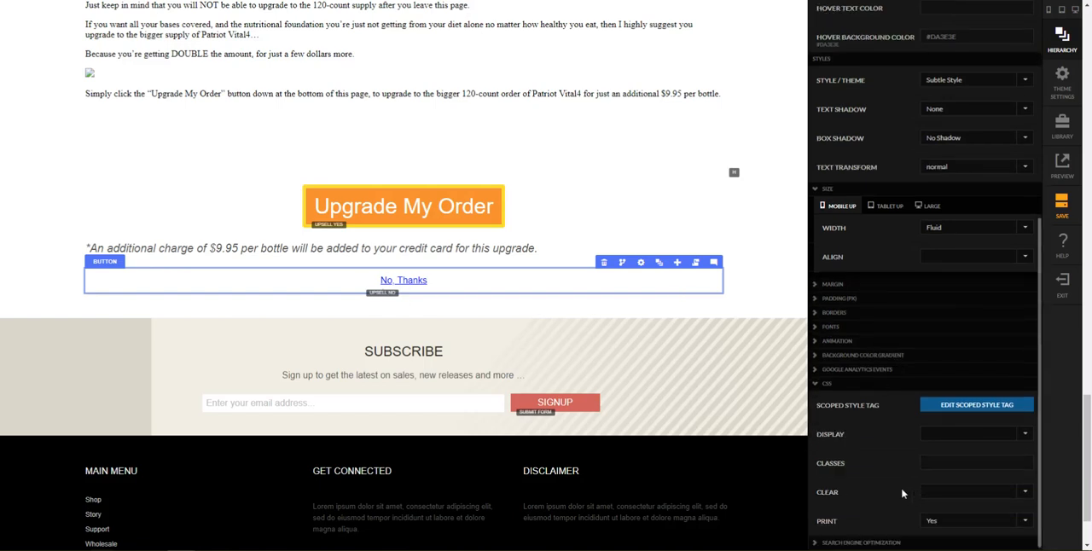
left_click(941, 436)
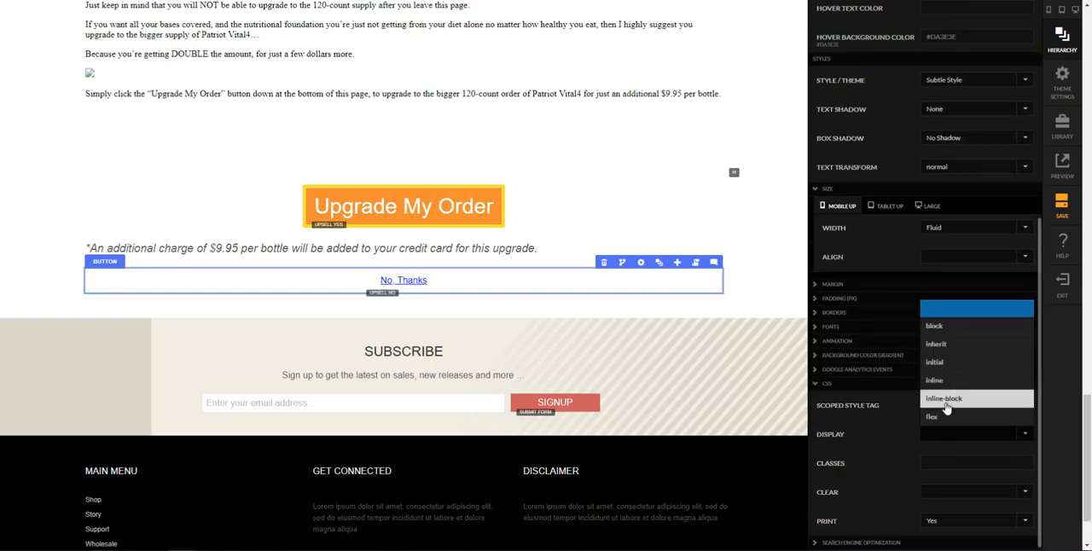
left_click(945, 406)
Step: Set the No, Thanks button's top, side and bottom padding to 0
scroll(887, 363, "up", 2)
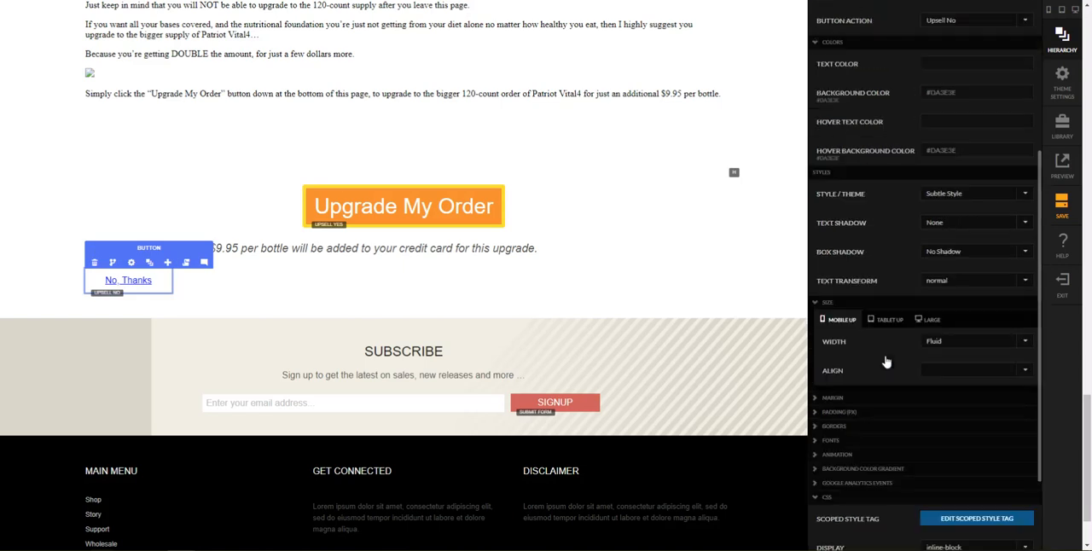
scroll(887, 362, "up", 1)
scroll(887, 362, "up", 1)
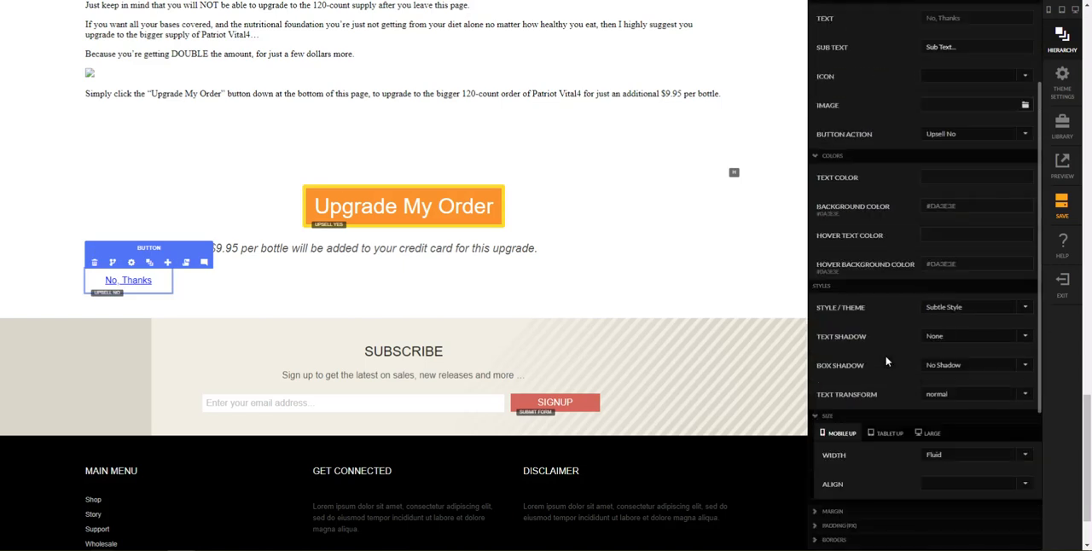
scroll(887, 365, "down", 1)
left_click(853, 471)
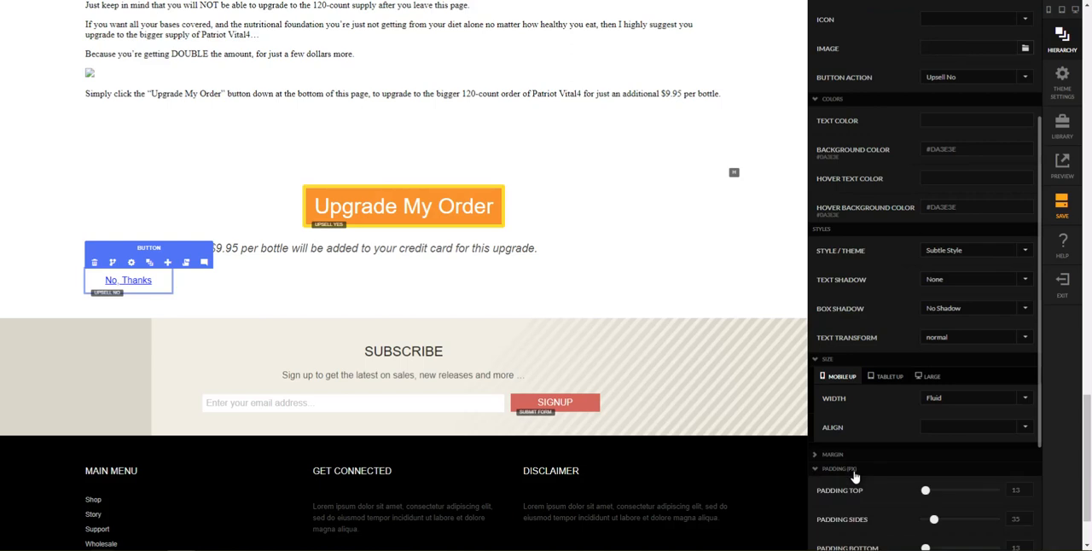
scroll(893, 483, "down", 2)
scroll(896, 484, "down", 1)
double_click(1016, 320)
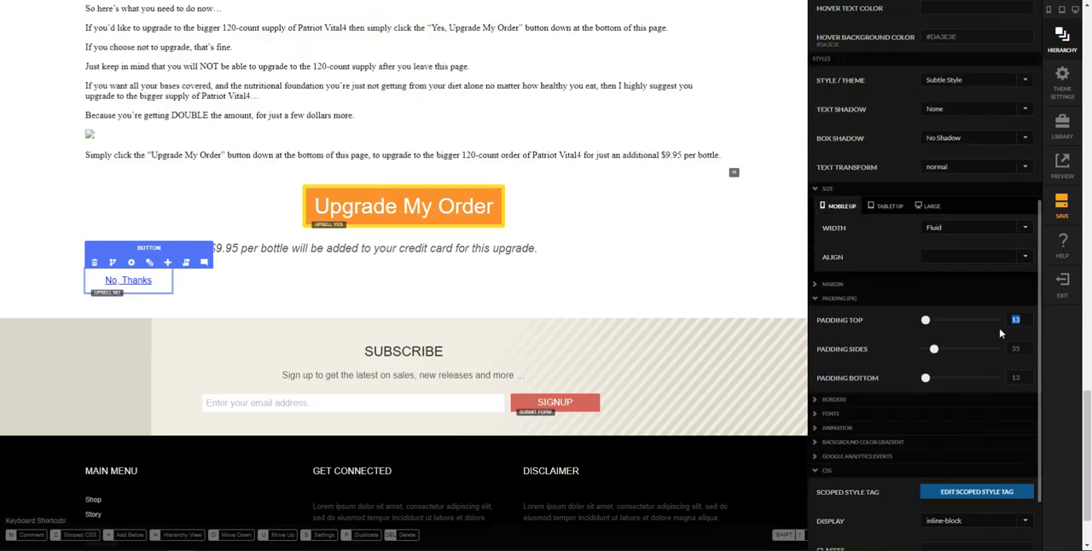
key("Tab")
type("0")
key("Tab")
type("0")
key("Tab")
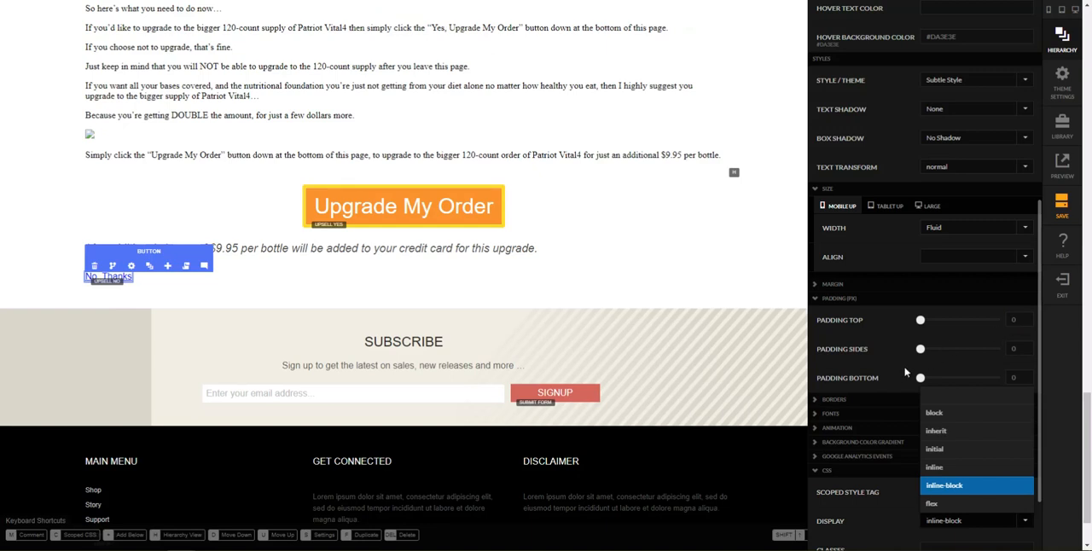
left_click(894, 372)
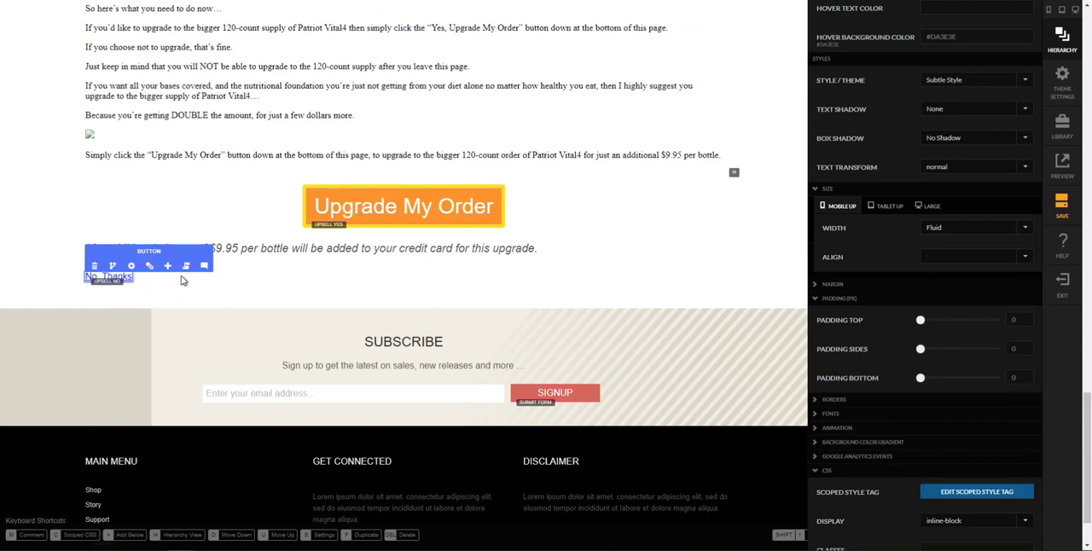
Step: Switch to the reference sales page and inspect the computed styles of its No Thanks link
left_click(219, 287)
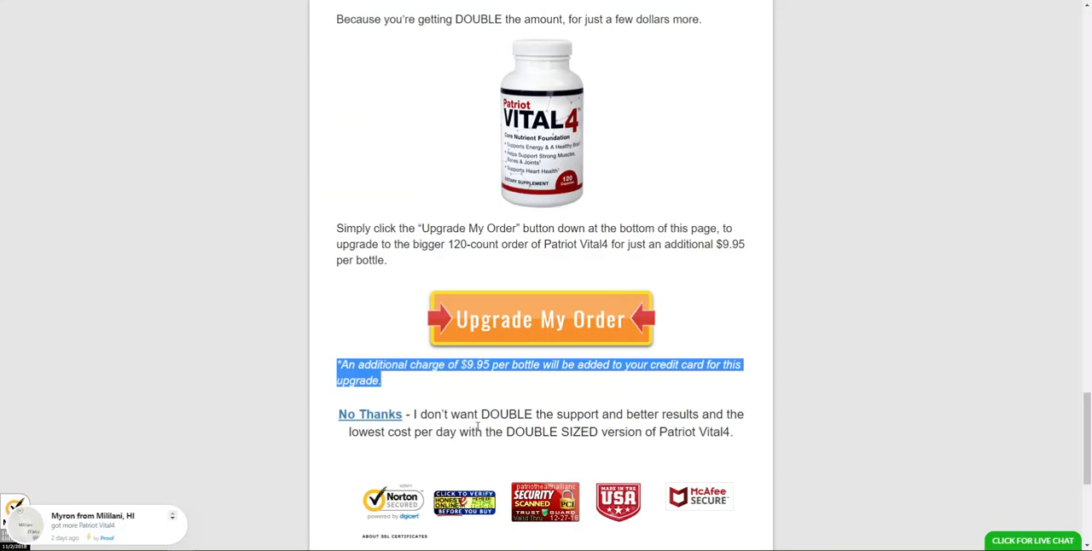
left_click(431, 410)
right_click(373, 418)
left_click(395, 409)
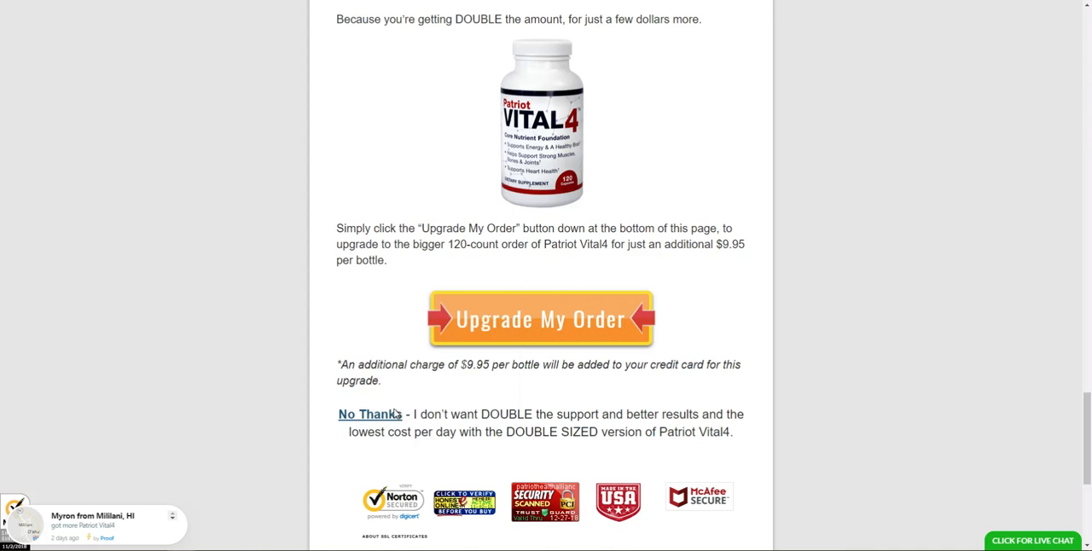
left_click(739, 307)
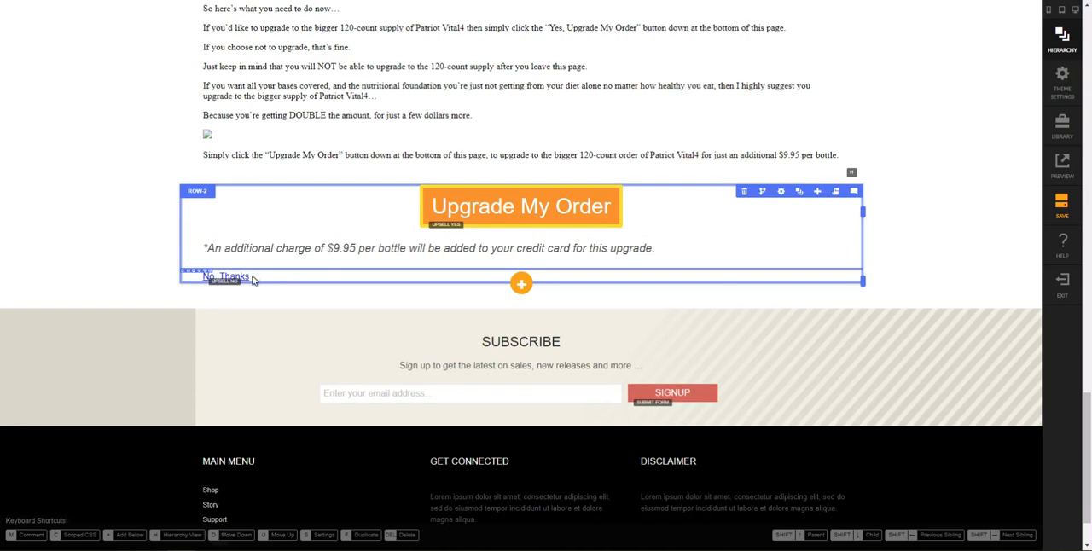
Step: Return to the StoreFront editor and remove the theme colors from the No, Thanks button's background and hover background
left_click(251, 279)
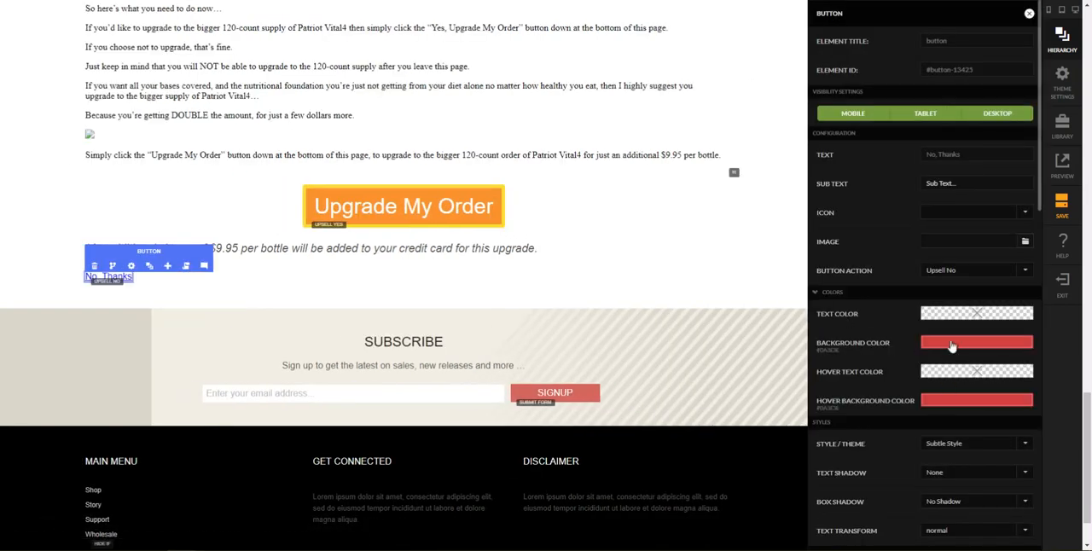
left_click(952, 343)
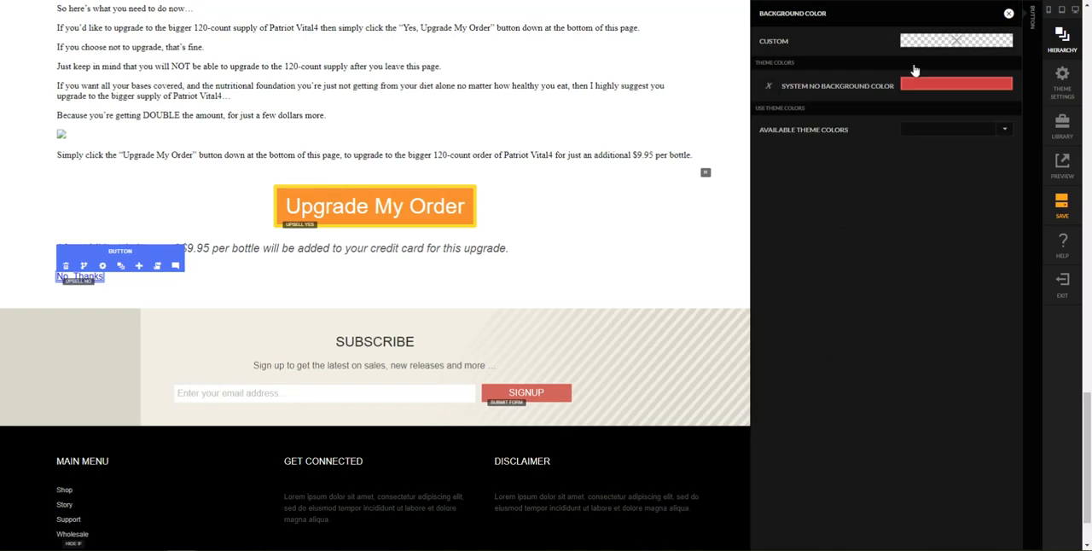
left_click(1009, 13)
left_click(795, 14)
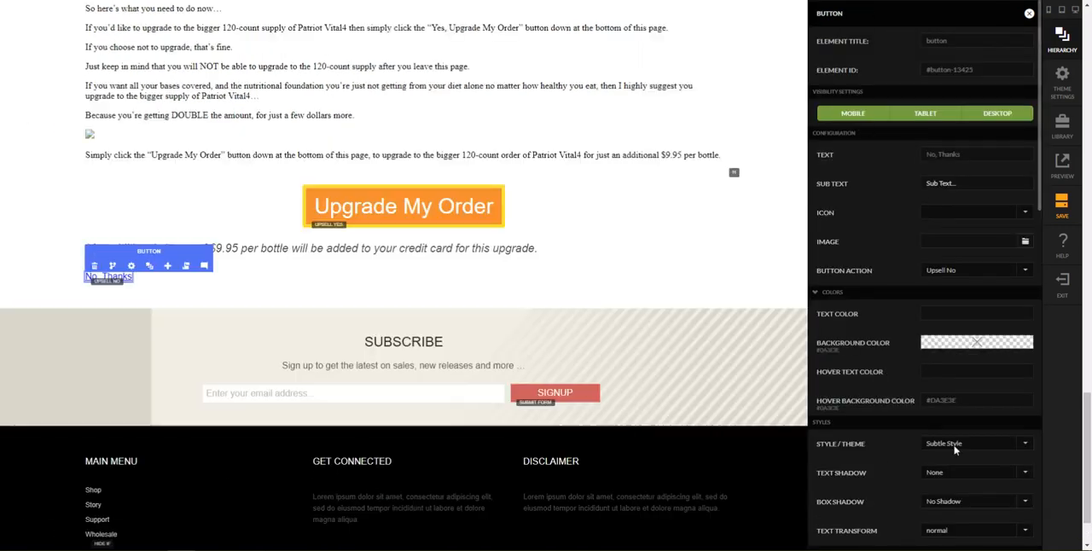
scroll(946, 388, "down", 2)
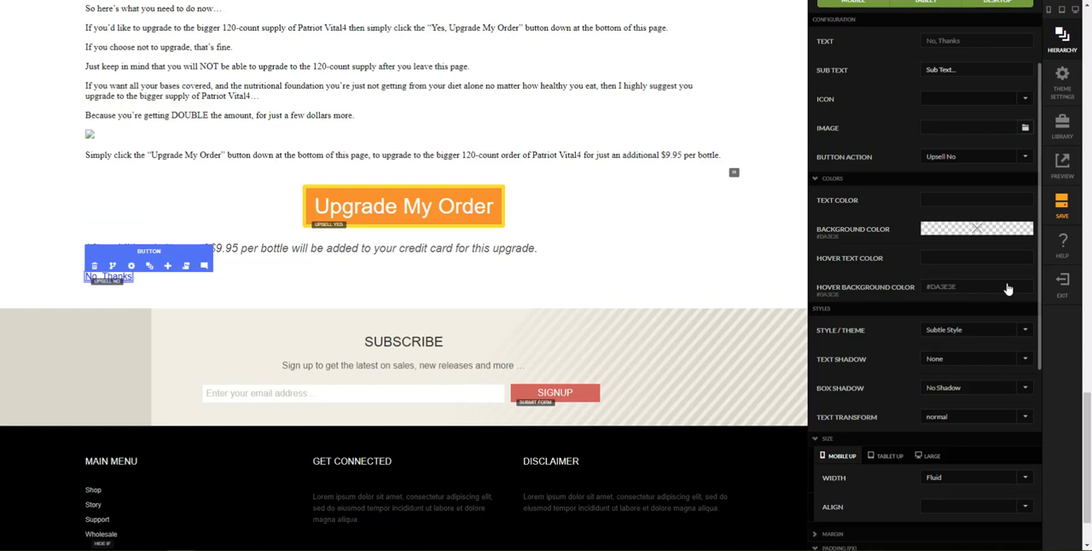
left_click(971, 292)
left_click(747, 89)
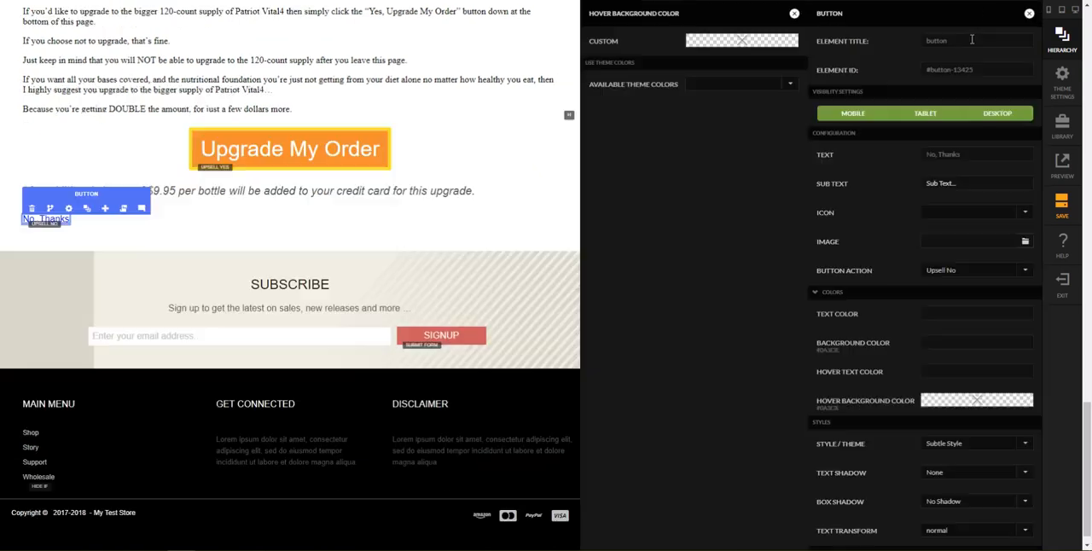
left_click(821, 27)
Step: Set the No, Thanks button's large font size to 22 px
scroll(910, 237, "down", 4)
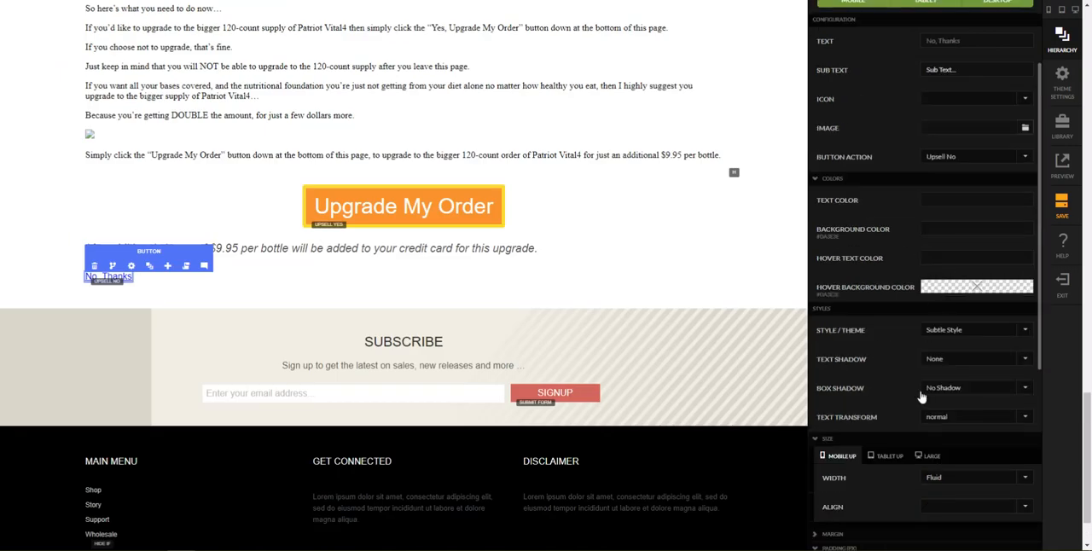
scroll(895, 512, "down", 2)
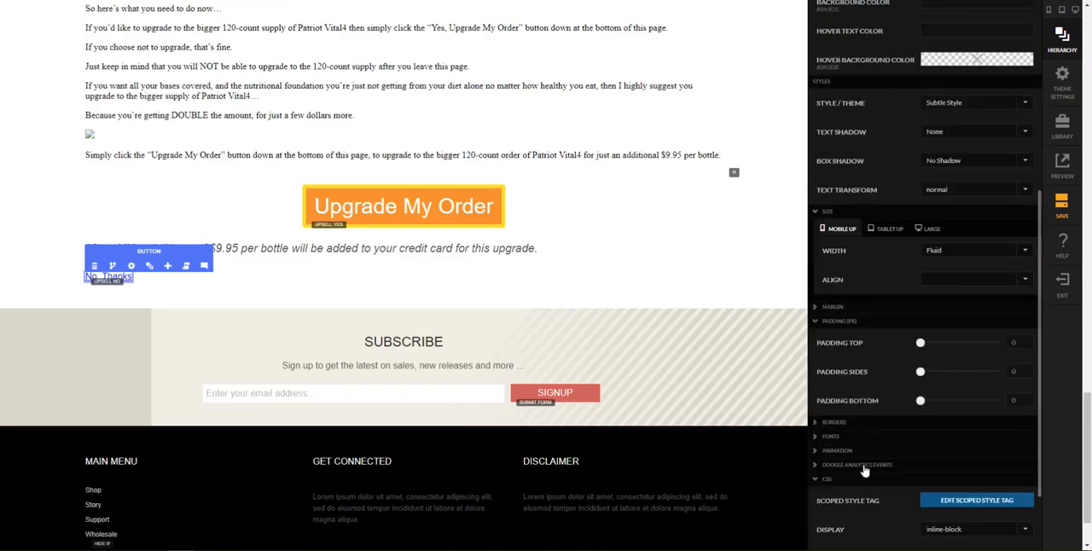
left_click(860, 438)
scroll(945, 462, "down", 2)
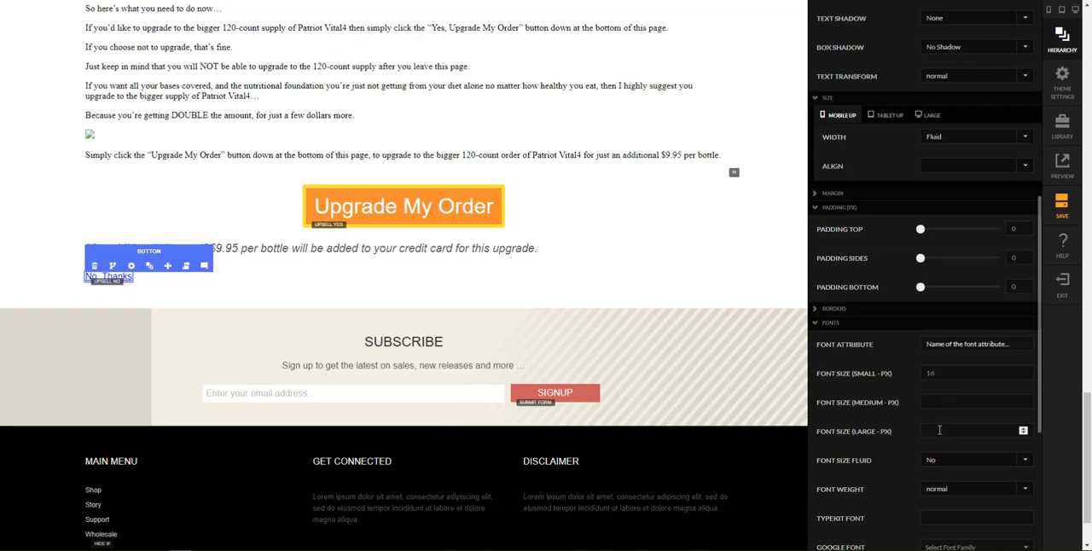
type("22")
key("Tab")
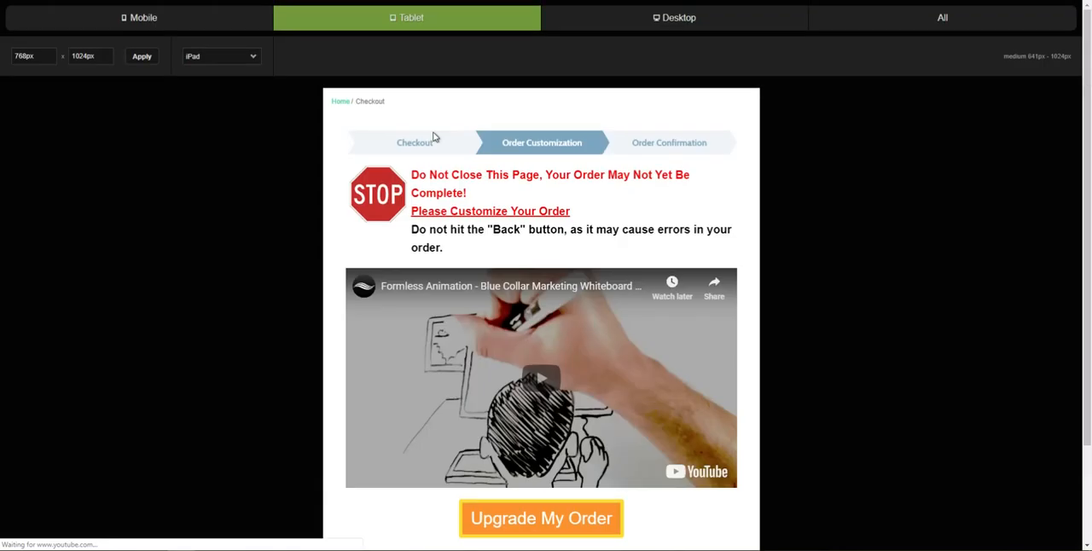
Step: Check the No, Thanks link below the charge note in the mobile and tablet previews of the upsell
left_click(178, 29)
scroll(586, 338, "down", 1)
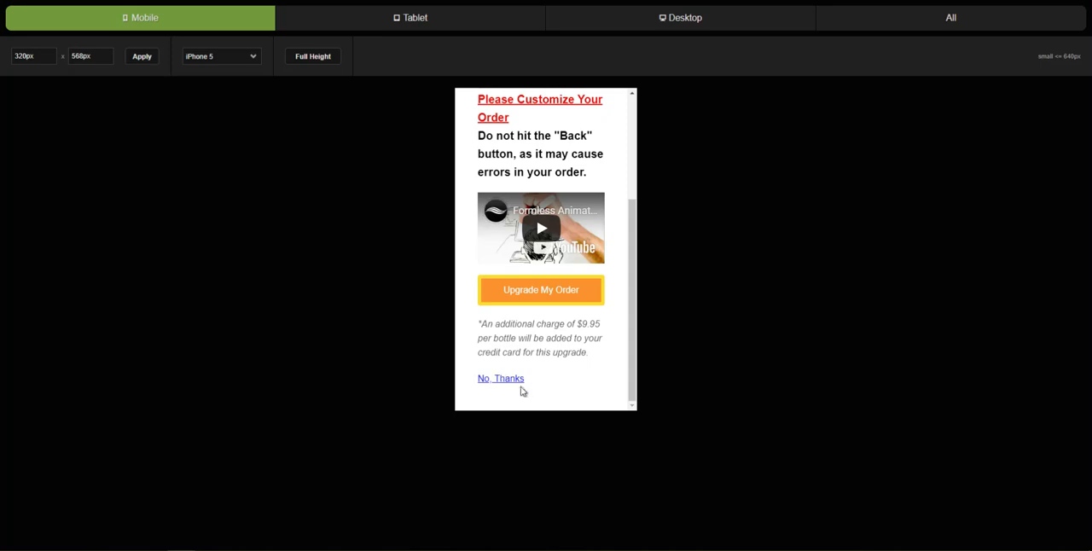
left_click(427, 22)
scroll(554, 301, "down", 2)
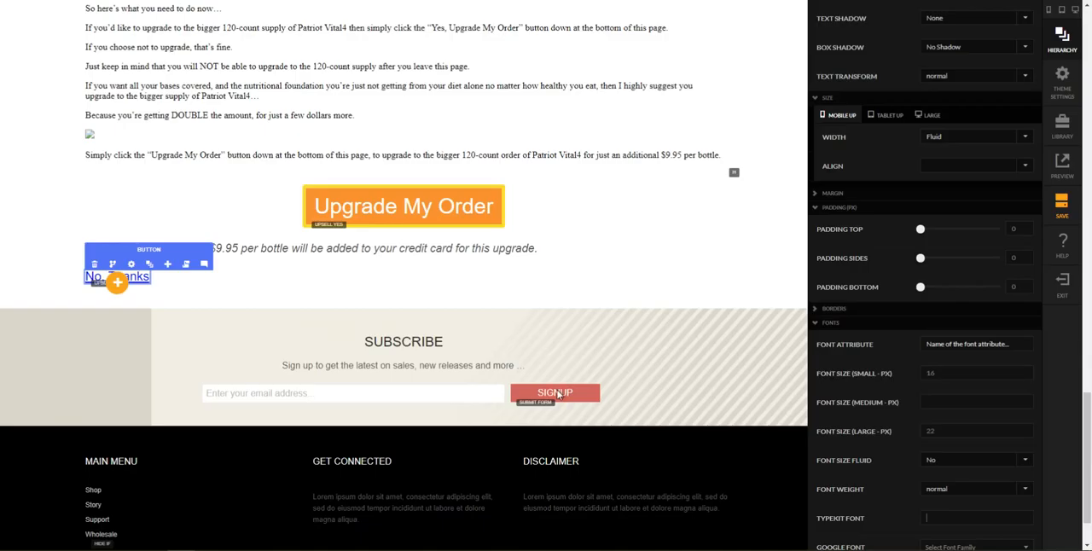
Step: Make the No, Thanks button's font size fluid and check the upsell in the desktop preview
left_click(962, 466)
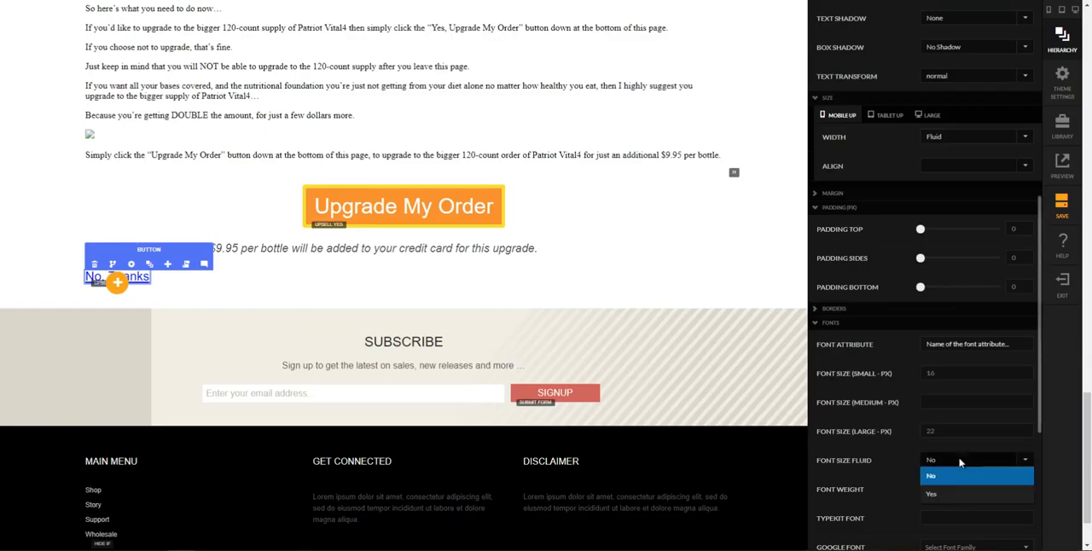
left_click(956, 491)
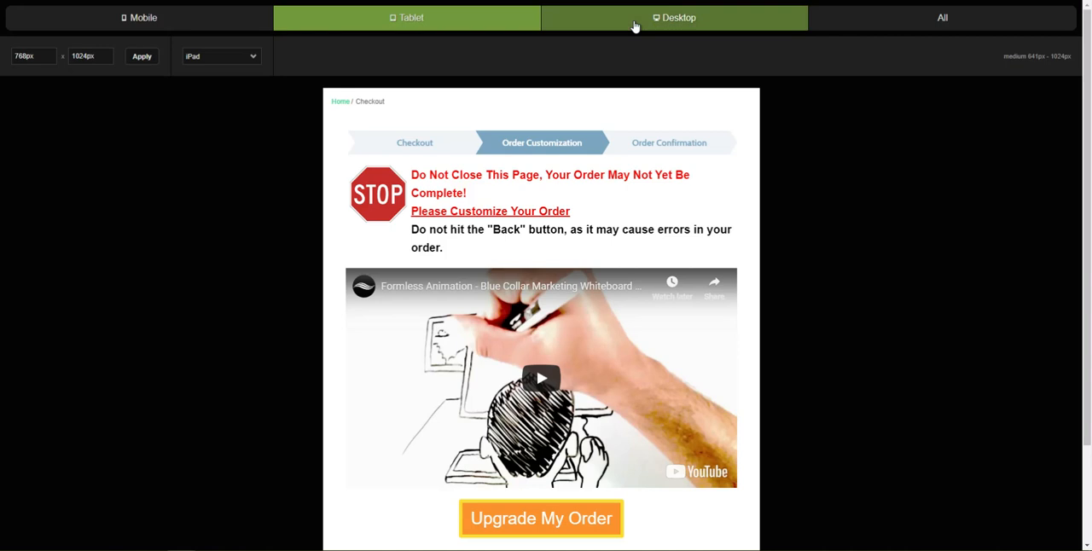
left_click(637, 22)
scroll(473, 384, "down", 2)
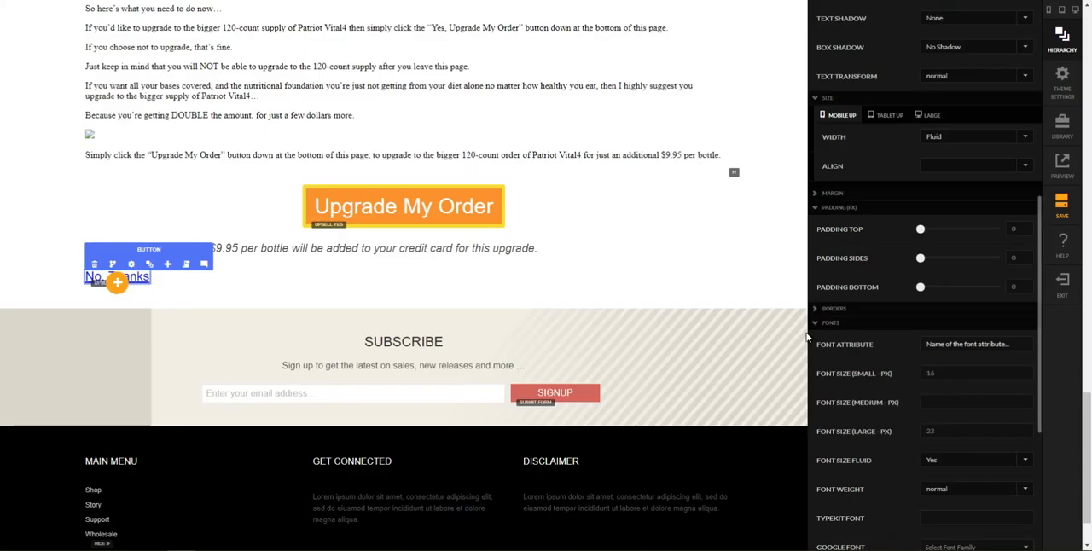
Step: Add a Text element directly after the No, Thanks button in column 2 of the bottom row
left_click(491, 290)
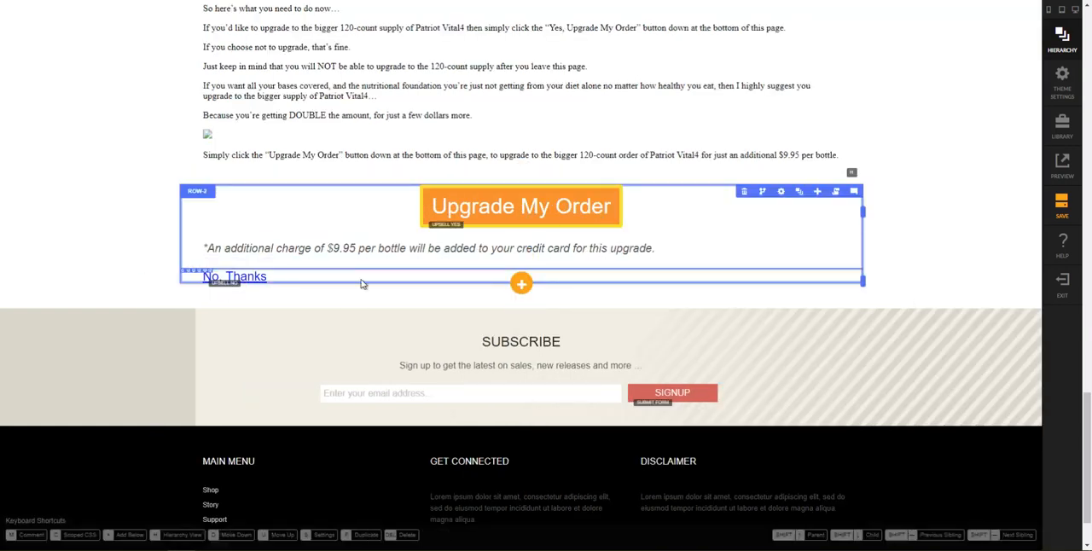
left_click(256, 277)
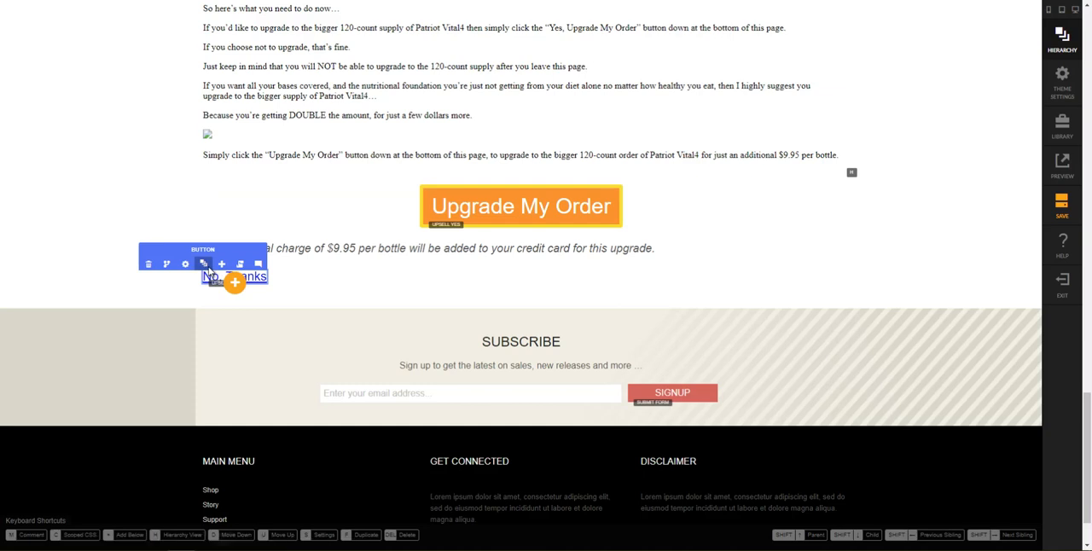
left_click(210, 271)
scroll(913, 430, "down", 2)
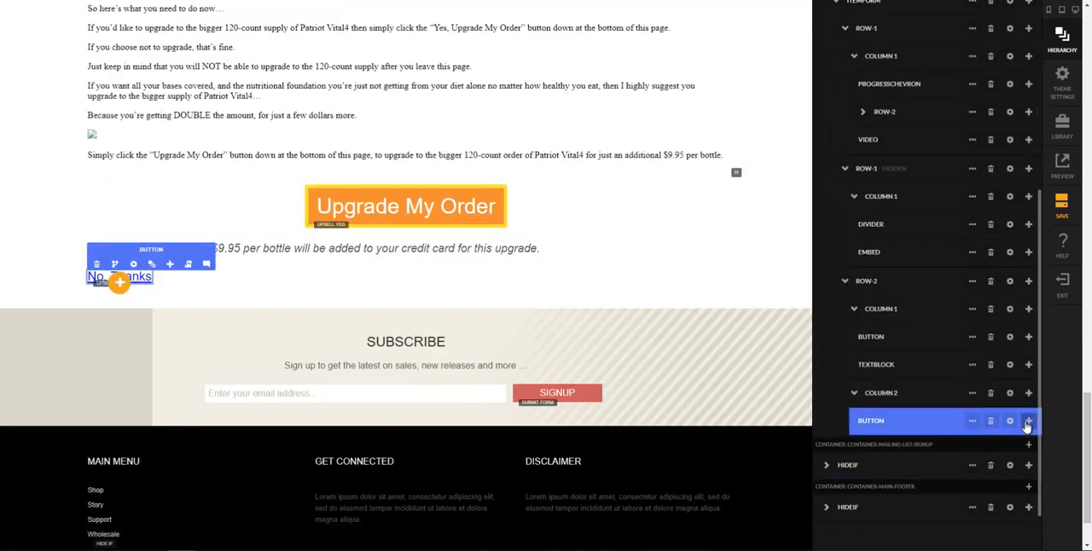
left_click(1029, 423)
left_click(1017, 458)
type("te")
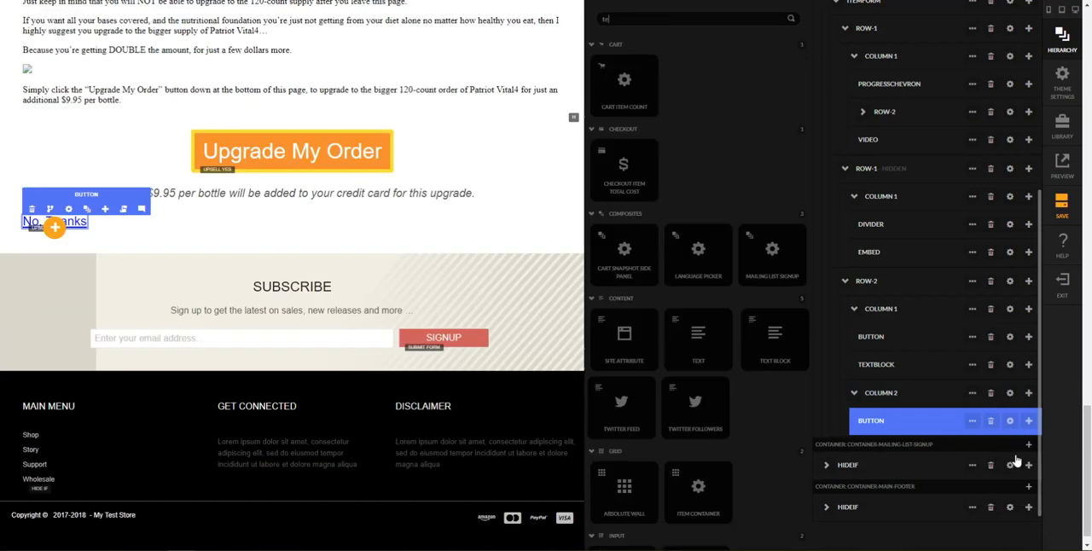
type("xt")
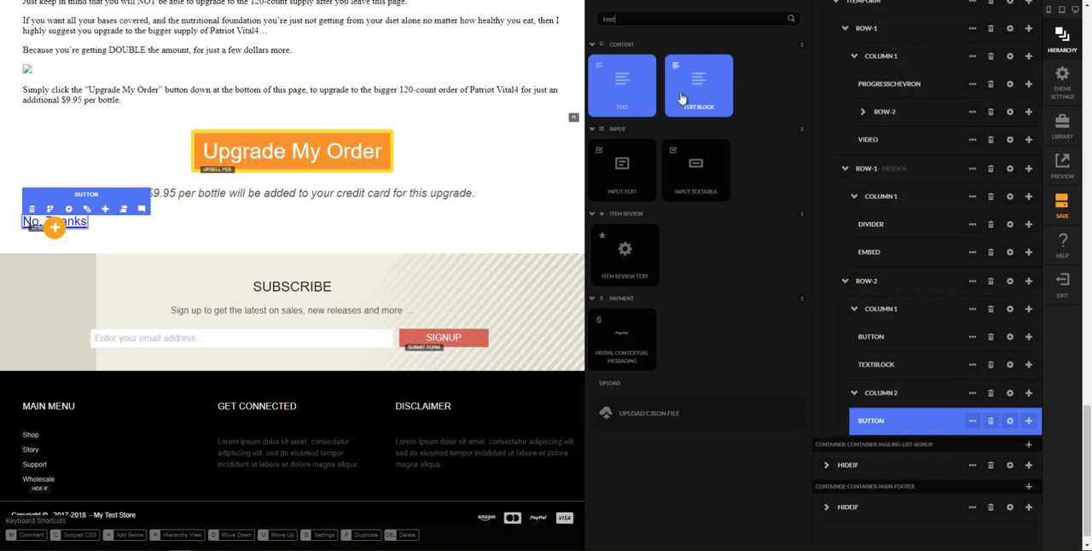
left_click(628, 104)
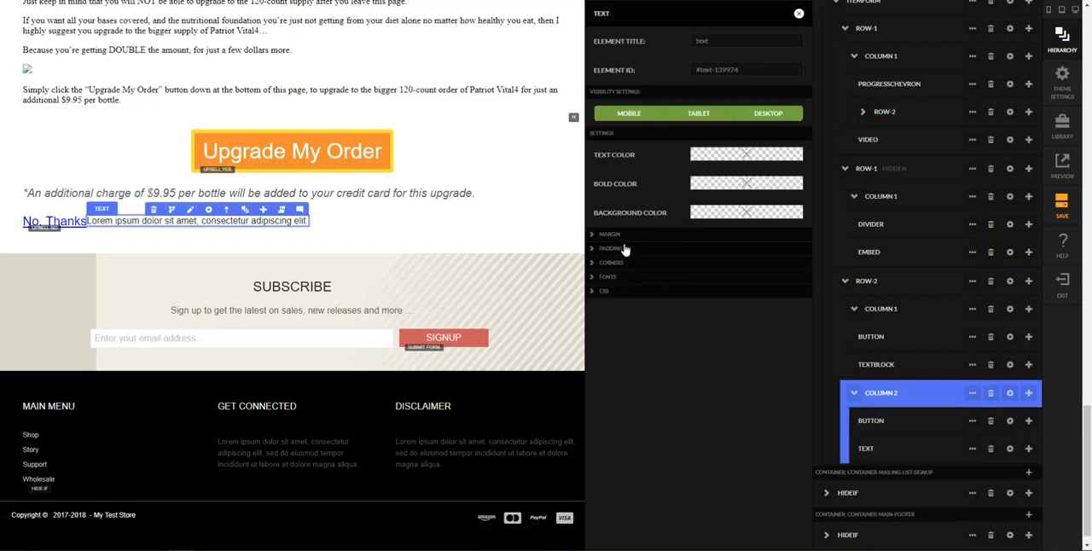
Step: Set the new text element's mobile-up left margin to 10 px
left_click(623, 237)
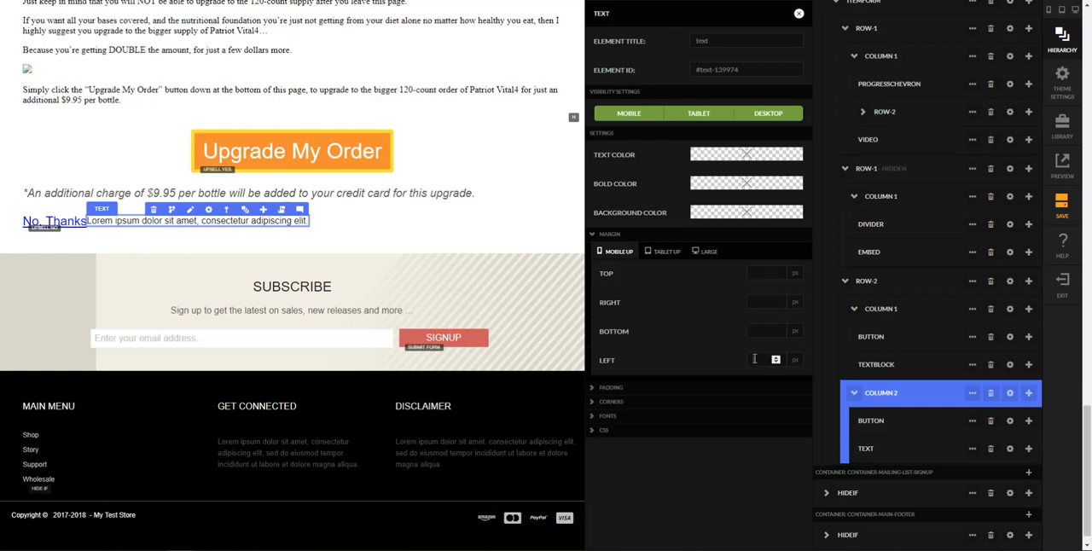
type("20")
key("BackSpace")
key("BackSpace")
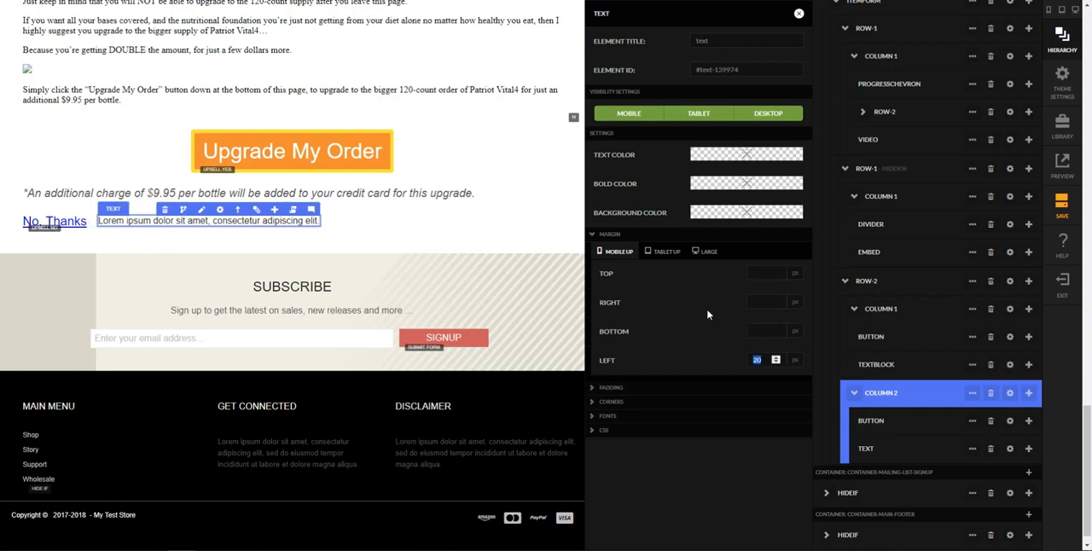
type("10")
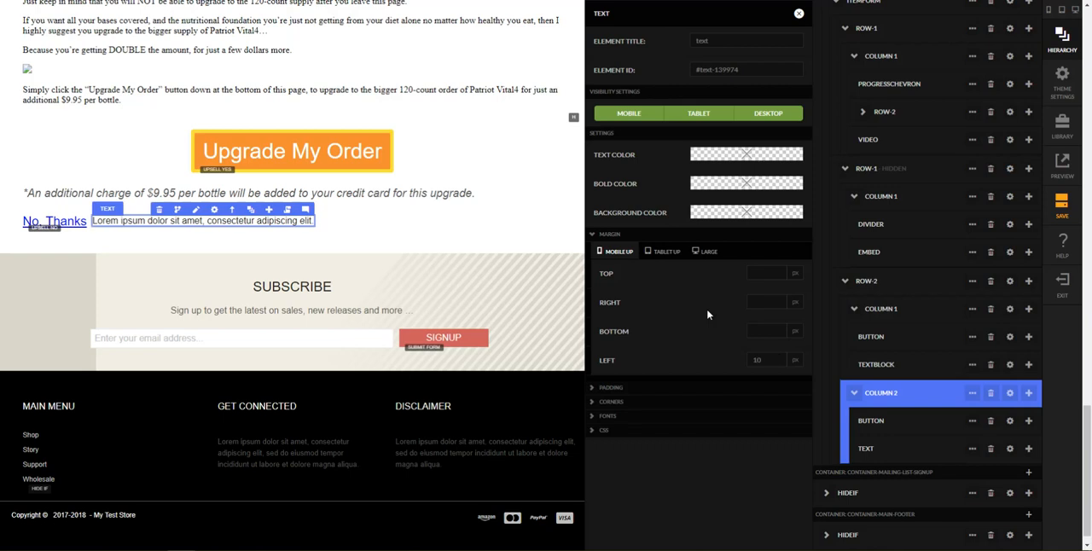
Step: Set the text element's font size to 16 px for small and 22 px for large screens, with fluid sizing enabled
left_click(627, 417)
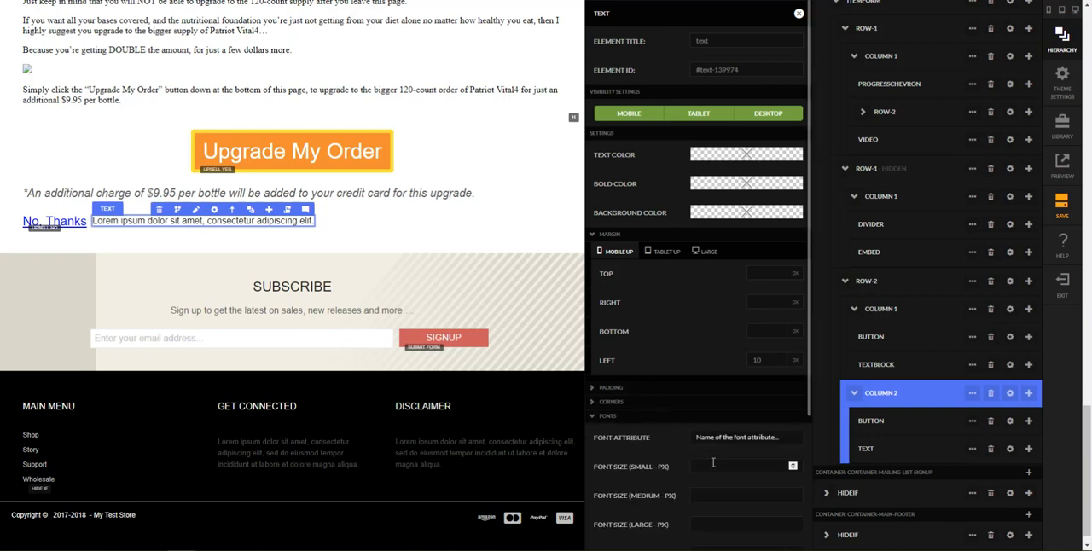
scroll(713, 463, "down", 2)
left_click(703, 296)
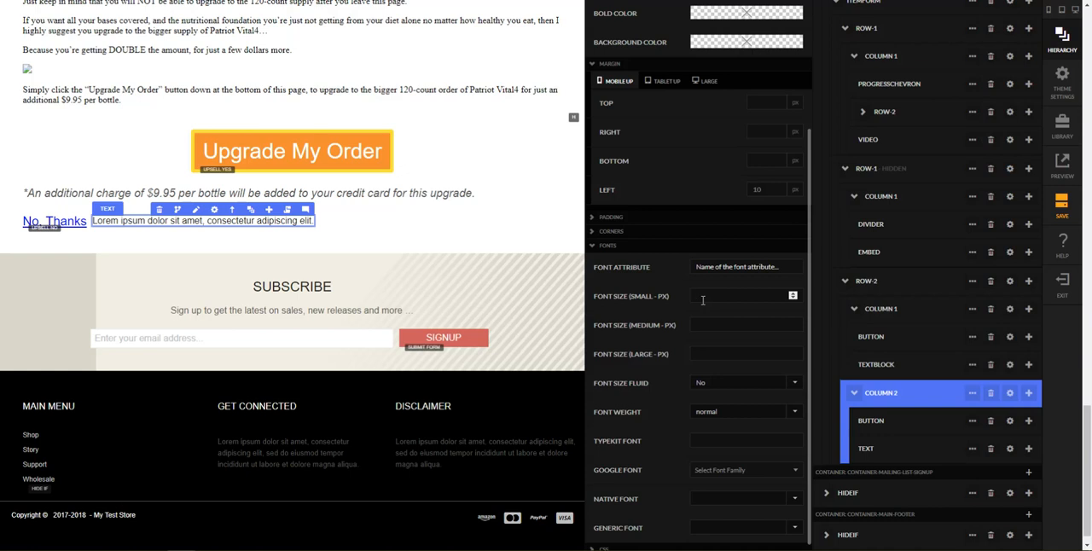
key("Tab")
key("Tab")
key("Tab")
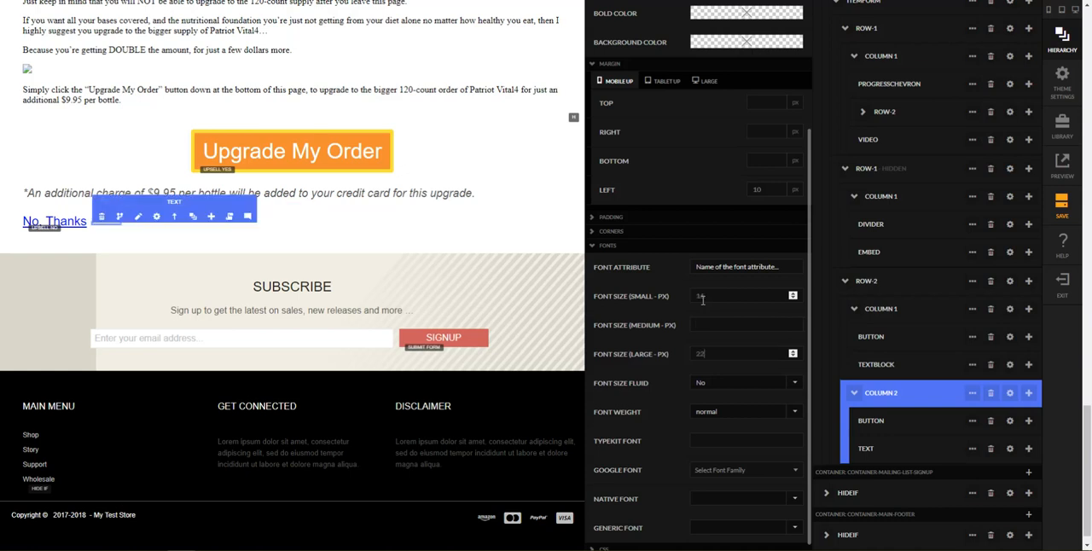
key("Tab")
key("Tab")
key("Tab")
left_click(710, 384)
left_click(705, 415)
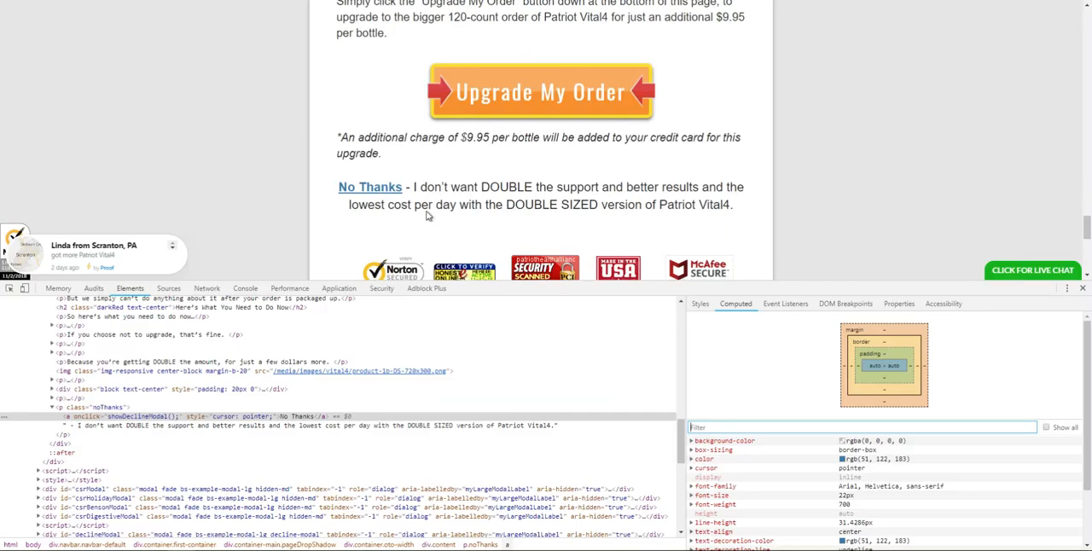
Step: Copy the decline sentence following No Thanks on the reference sales page and replace the text element's placeholder text with it
left_click_drag(414, 187, 565, 205)
left_click(427, 200)
left_click_drag(407, 189, 781, 215)
key("ctrl+c")
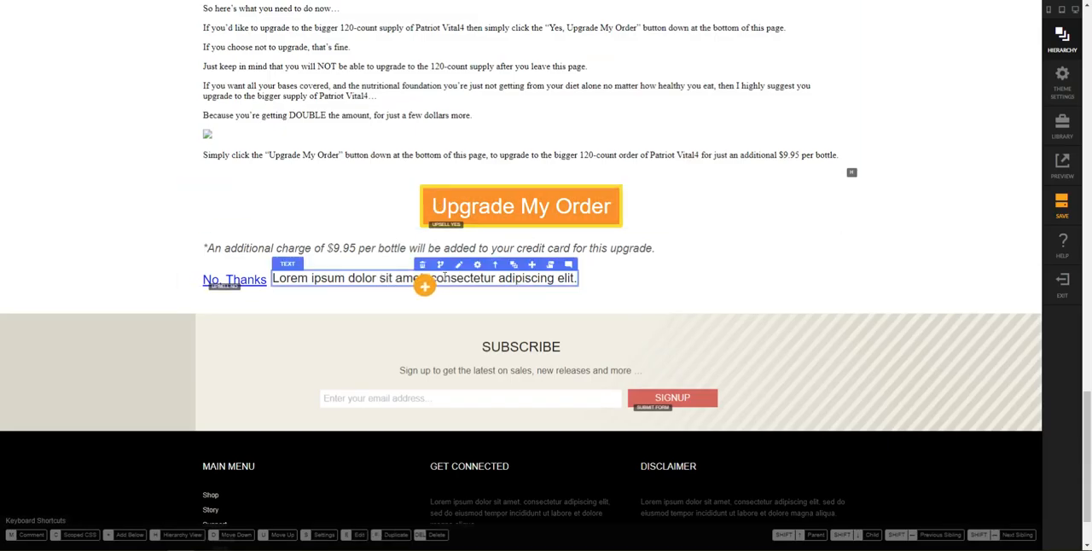
left_click(459, 273)
key("ctrl+a")
key("ctrl+v")
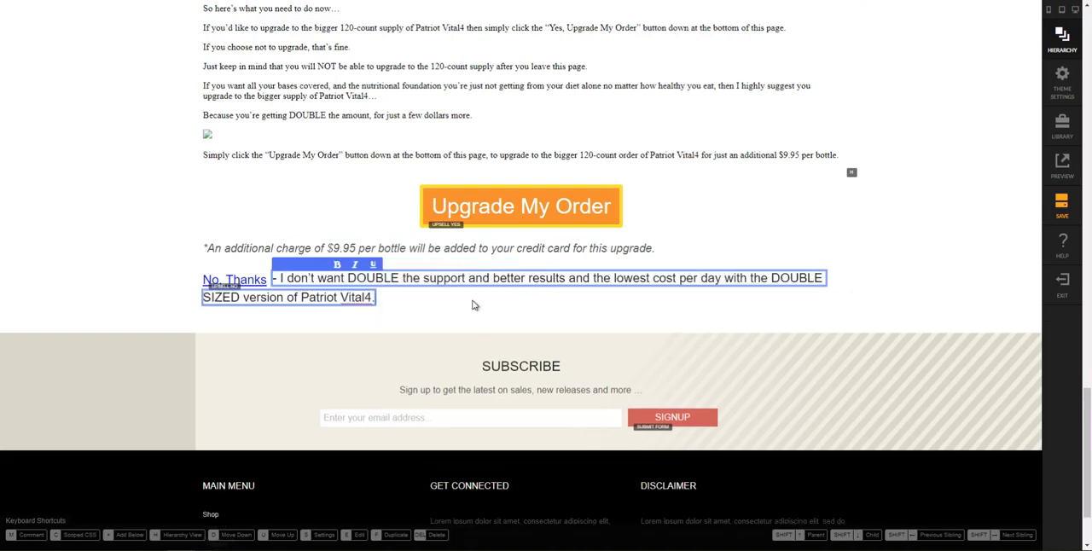
left_click(473, 306)
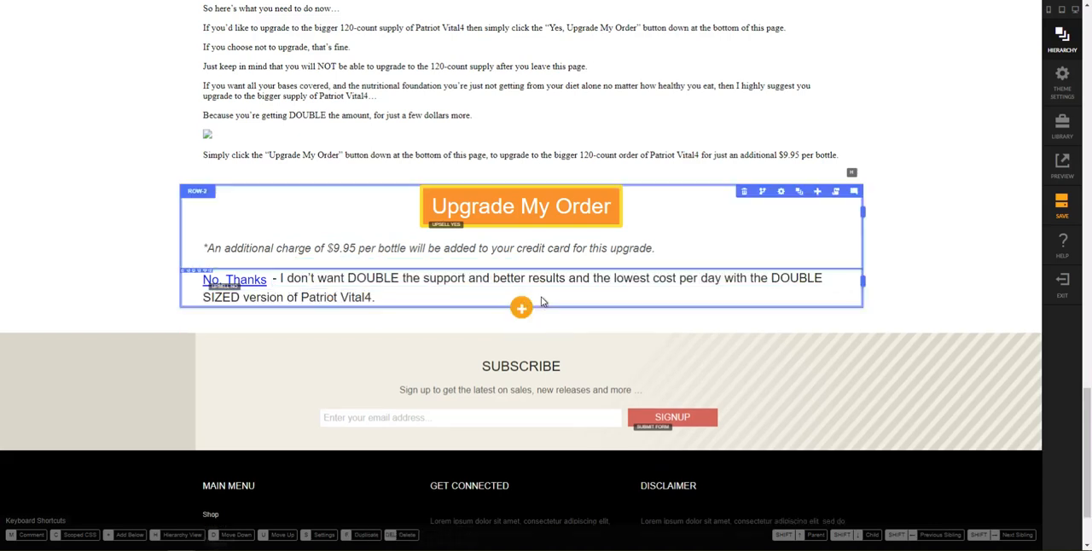
Step: Review the upsell page with its decline sentence in the desktop, mobile and tablet previews
left_click(342, 1)
scroll(621, 414, "down", 2)
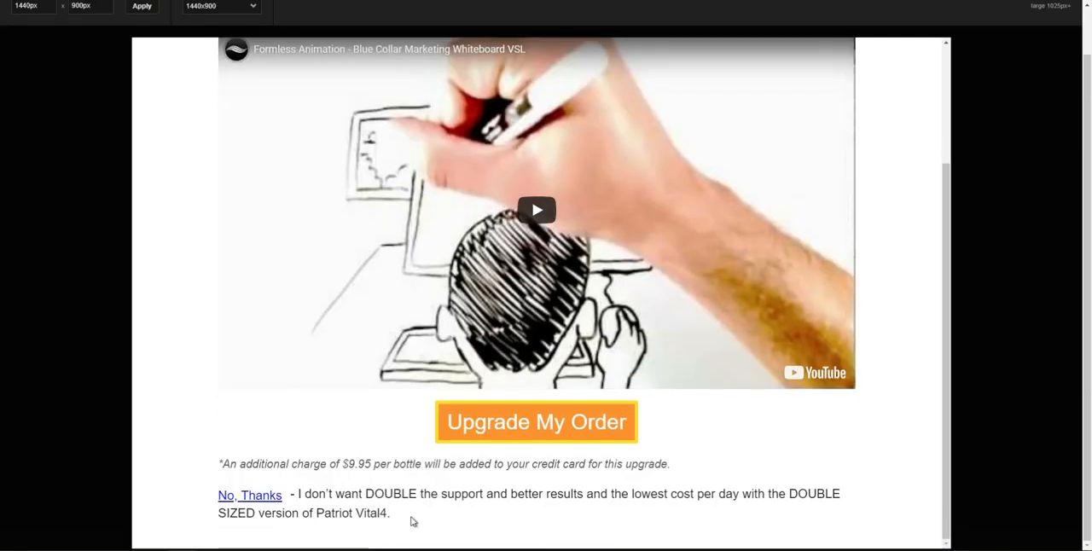
scroll(242, 91, "up", 2)
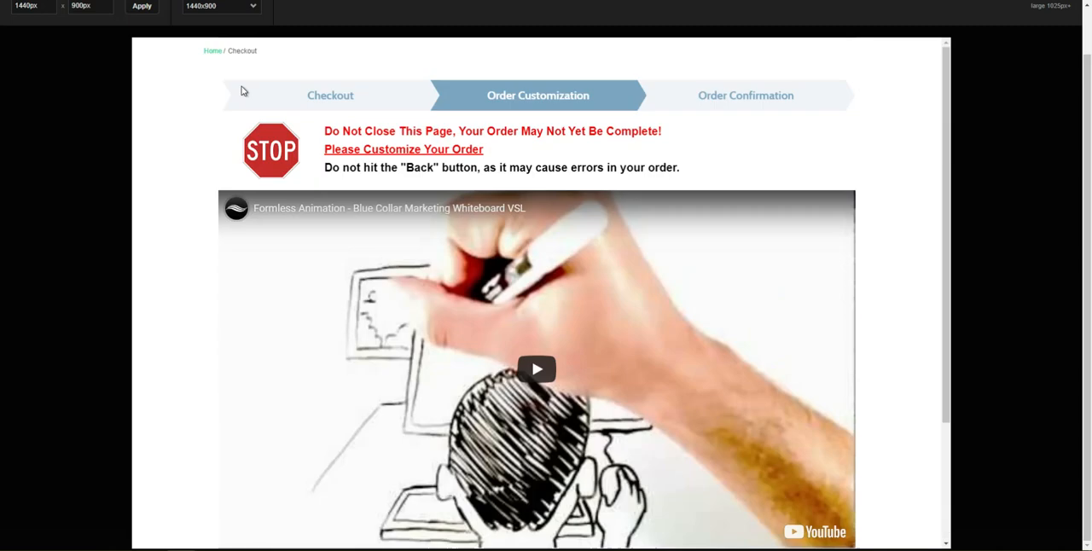
scroll(248, 85, "up", 1)
left_click(190, 29)
scroll(532, 287, "down", 2)
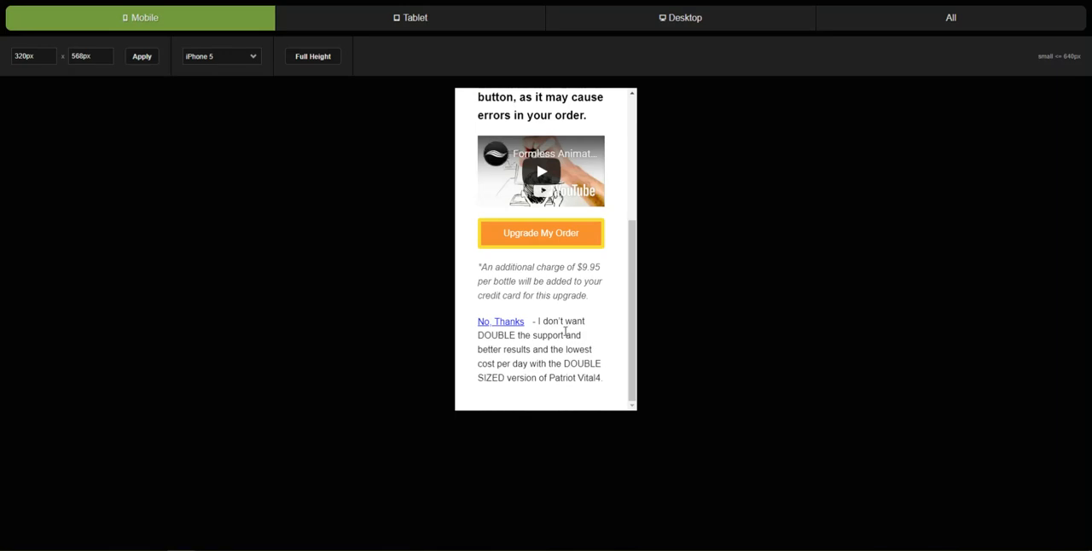
left_click(401, 19)
scroll(524, 459, "down", 2)
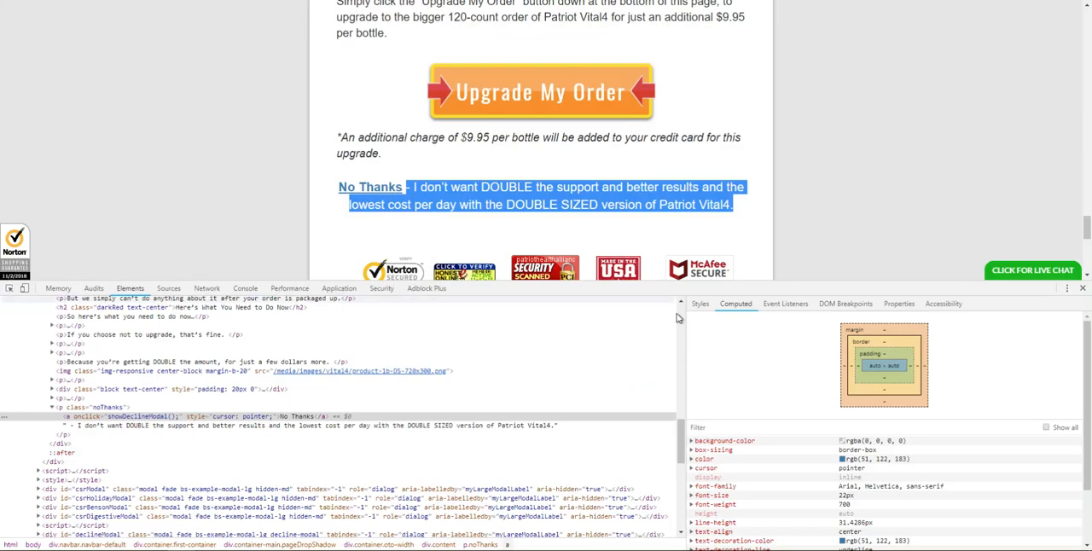
Step: Switch to the reference sales page, close its developer tools and examine the trust badges and footer below the No Thanks line
scroll(815, 256, "down", 3)
left_click(1082, 289)
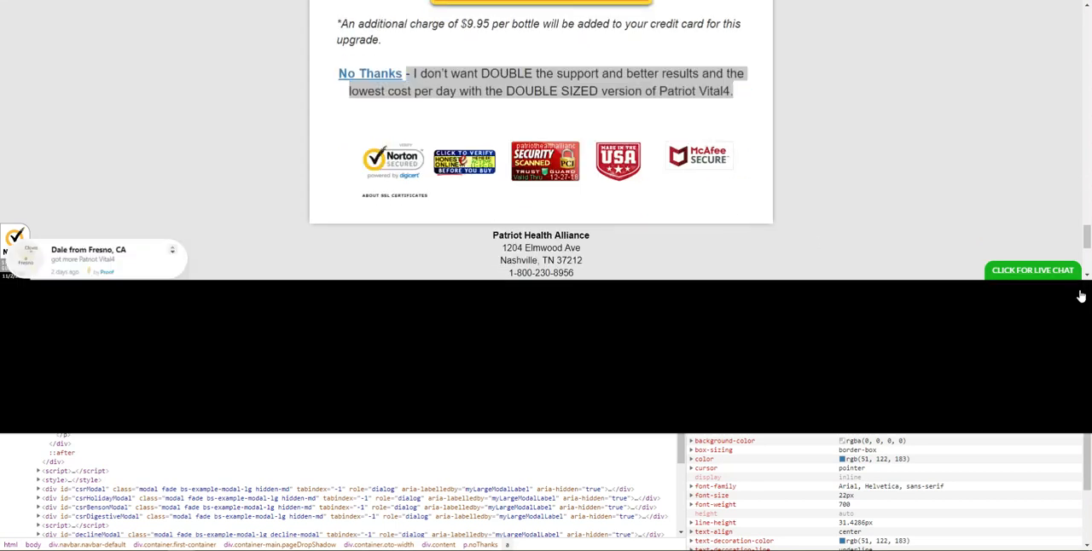
scroll(744, 261, "up", 1)
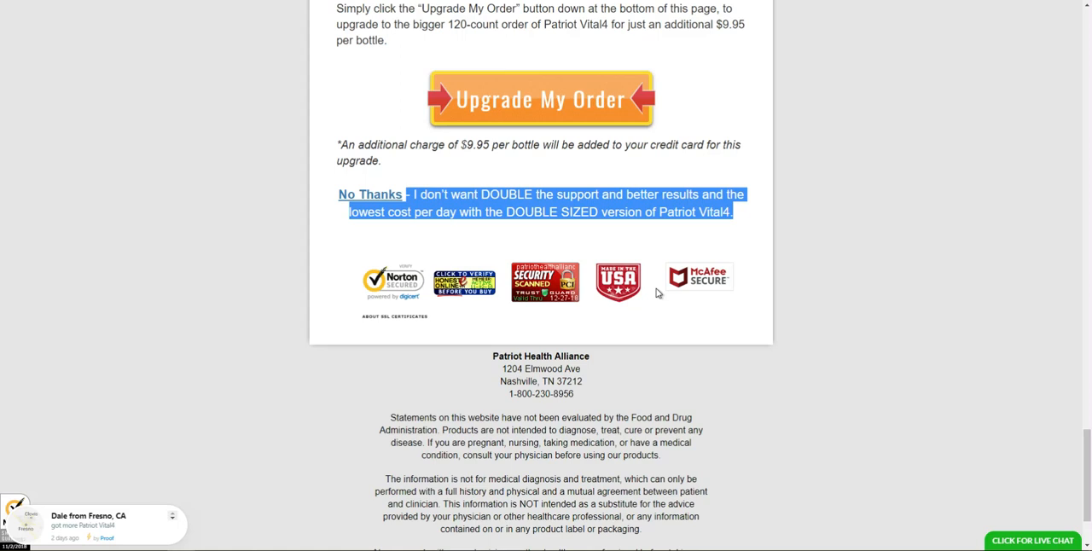
left_click(646, 388)
scroll(646, 390, "down", 2)
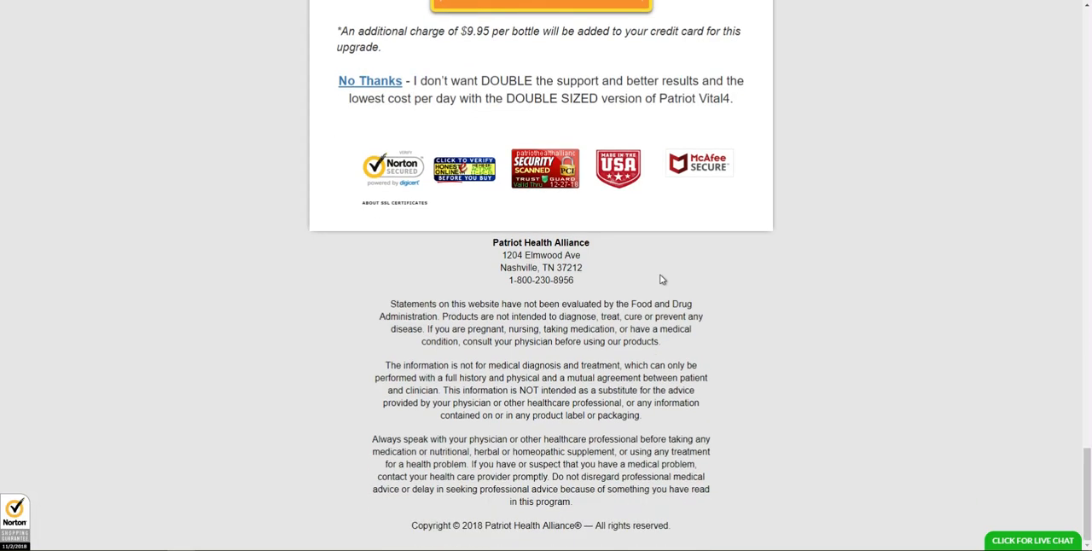
Step: Inspect the Honesty Online trust badge's image element on the reference page with the developer tools
key("F12")
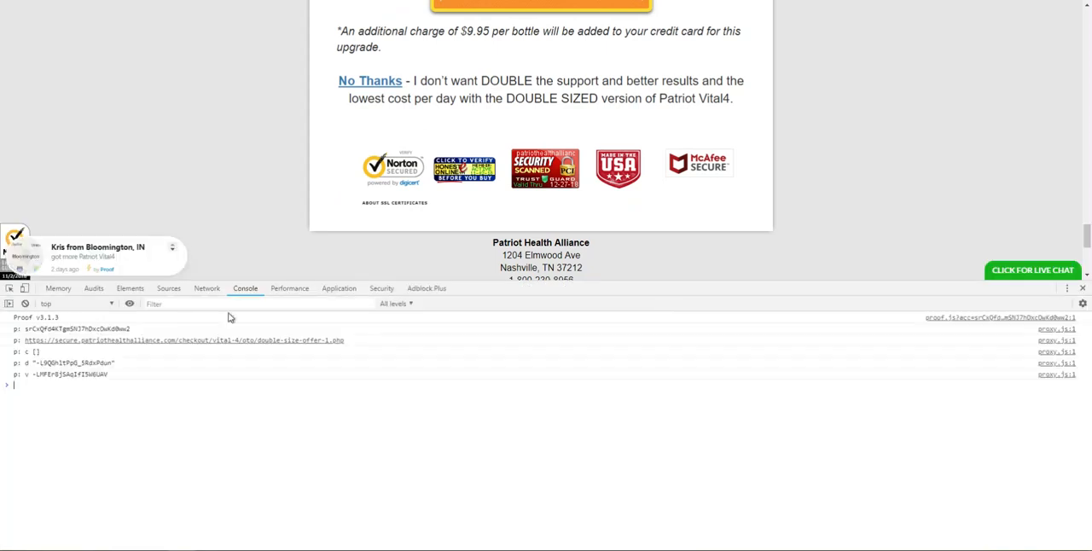
left_click(10, 290)
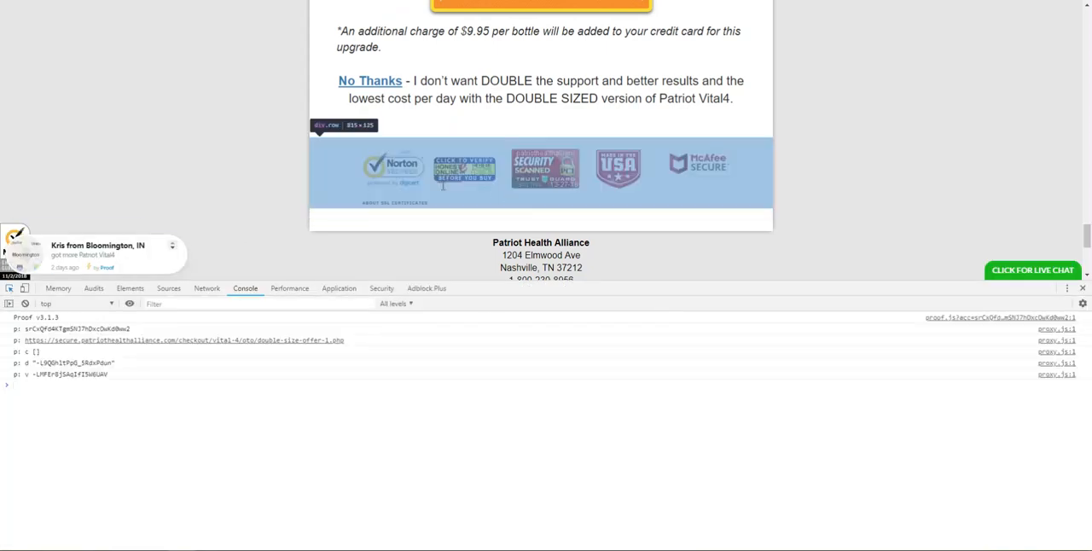
left_click(8, 291)
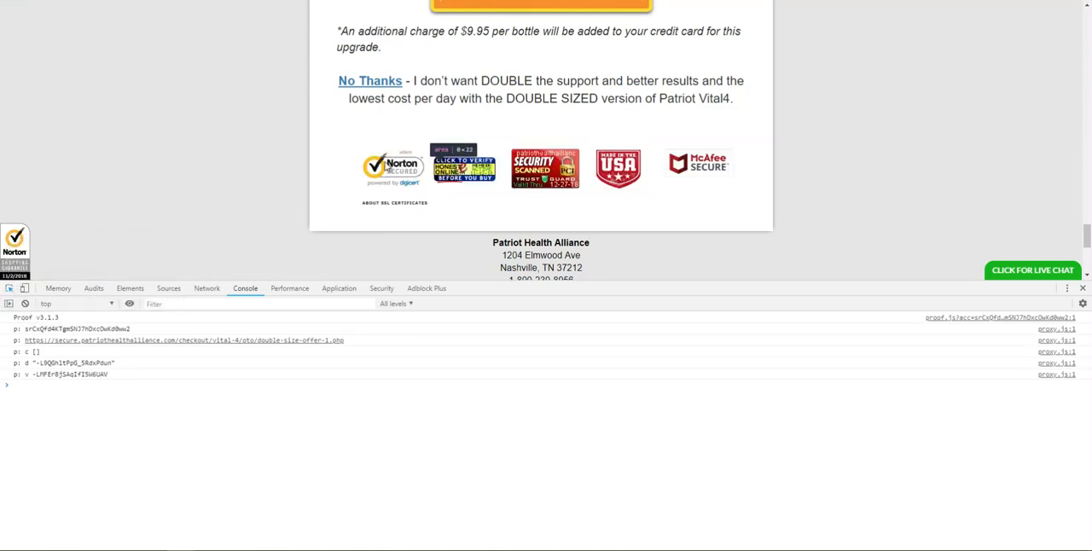
left_click(437, 175)
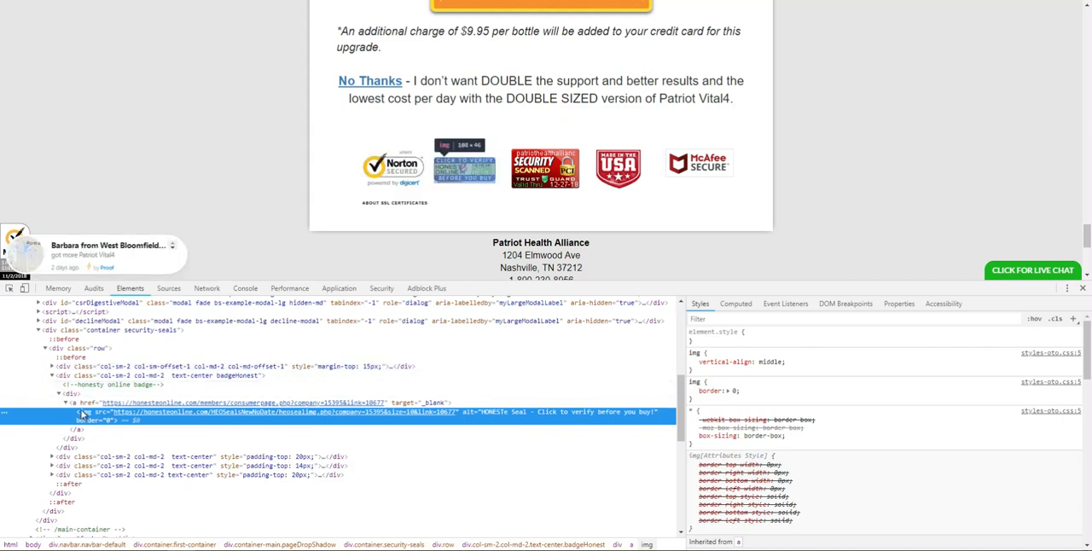
Step: Expand the Norton seal column's markup down to its SSL seal script, examine it, and close the developer tools
left_click(53, 367)
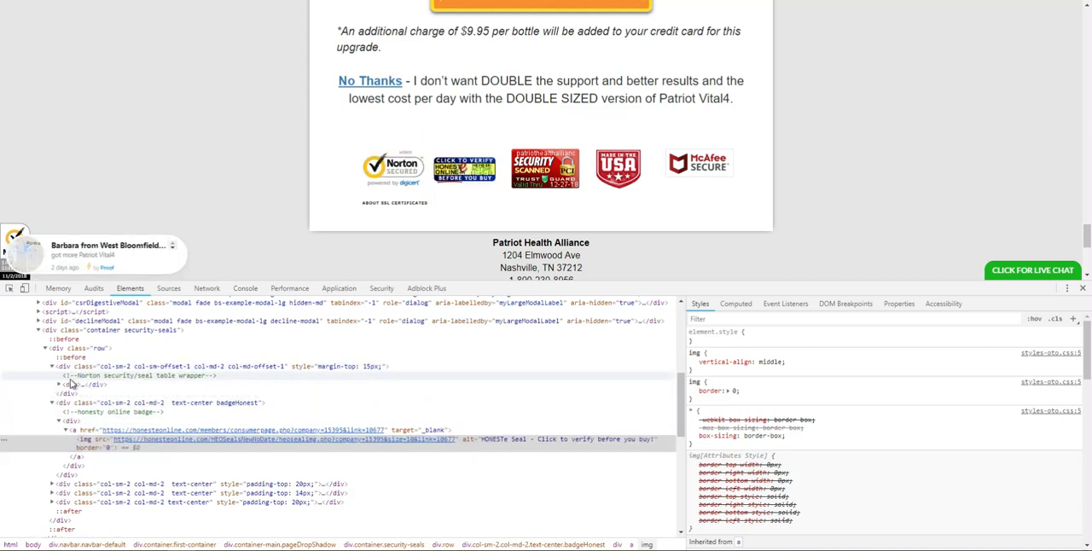
left_click(59, 386)
left_click(66, 396)
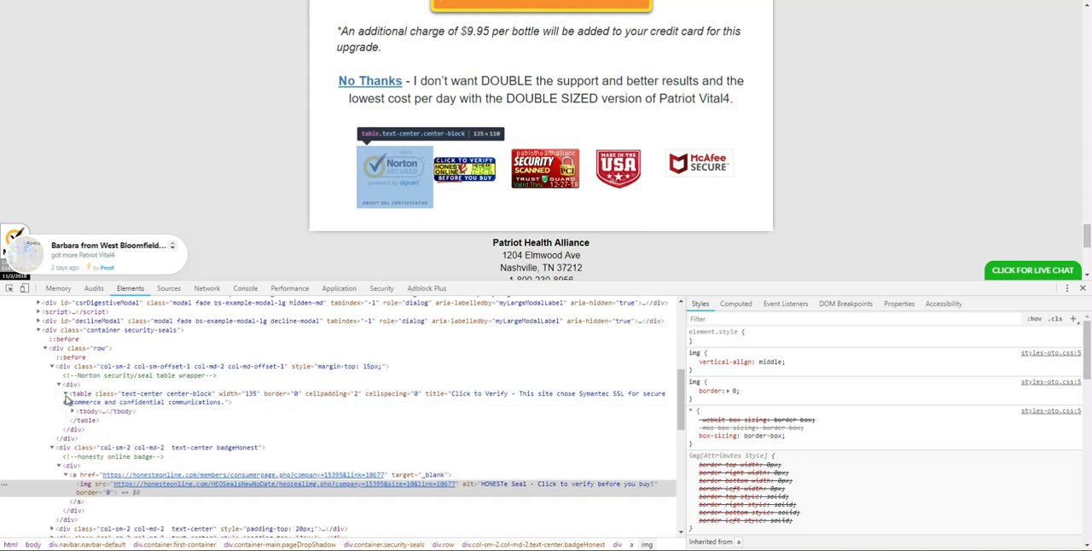
left_click(73, 412)
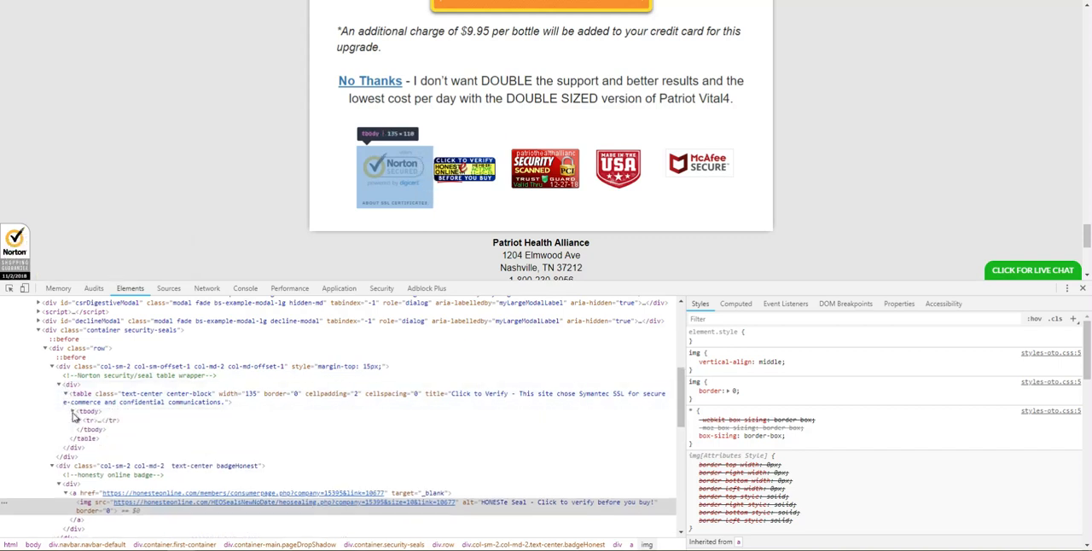
left_click(144, 401)
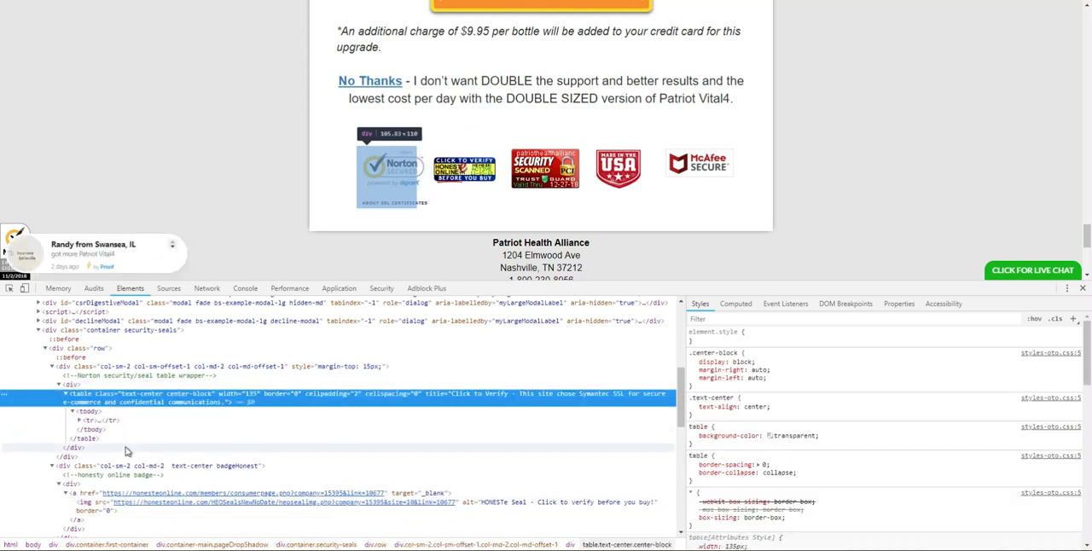
left_click(84, 422)
left_click(83, 415)
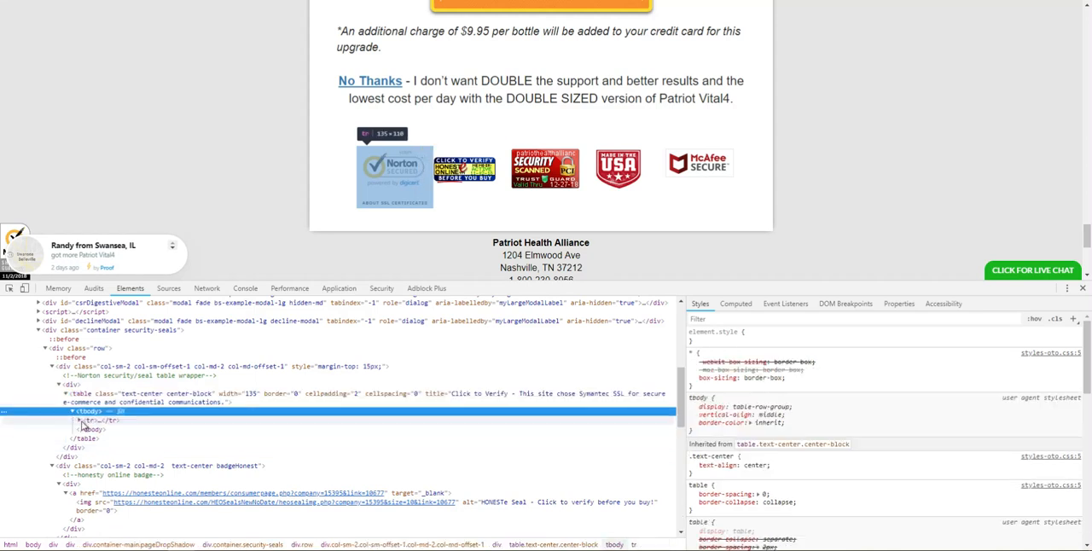
left_click(80, 421)
left_click(84, 431)
left_click(87, 429)
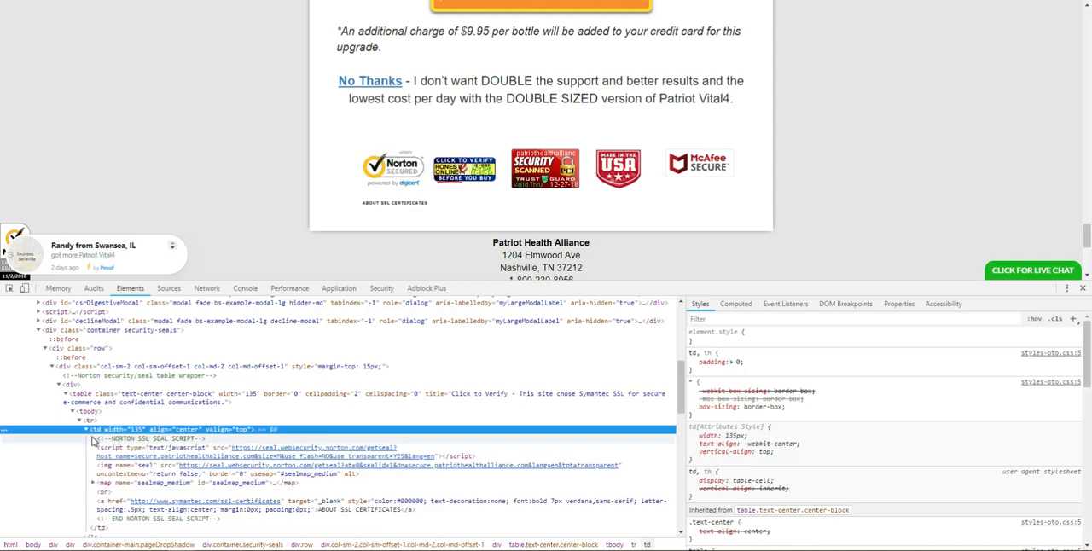
left_click(117, 450)
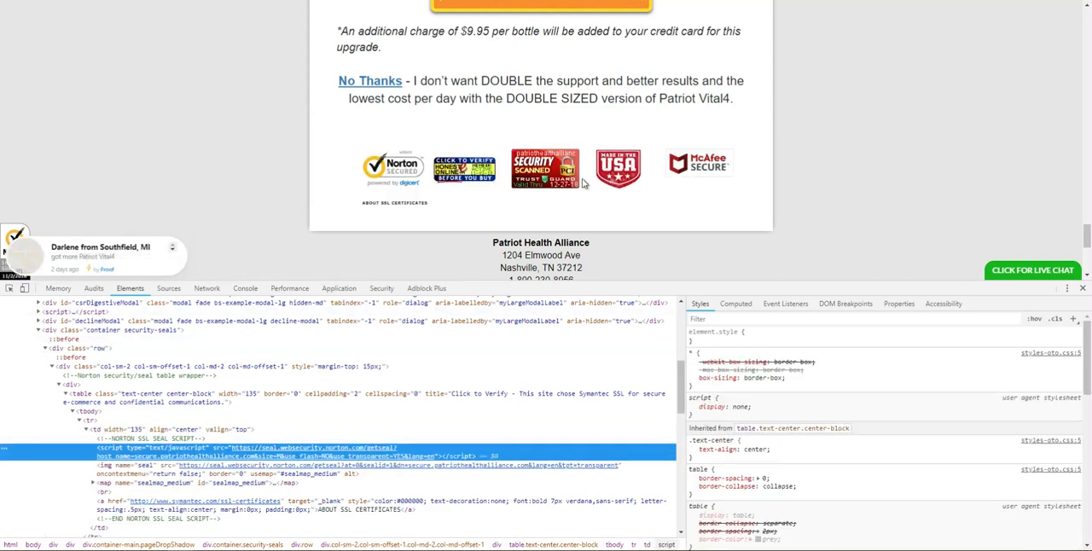
left_click(1082, 289)
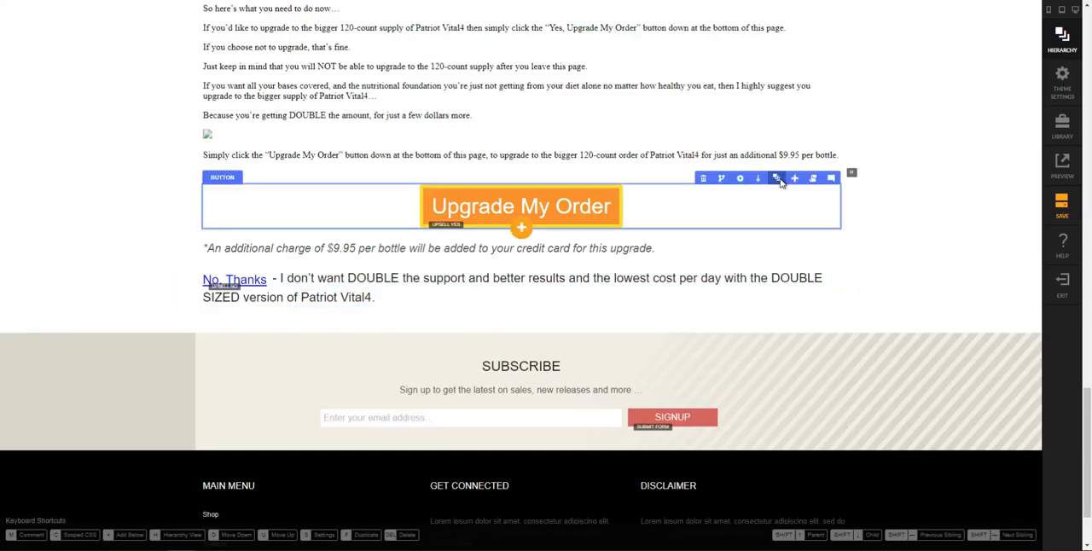
Step: Collapse the lower two rows of the upsell's item form in the hierarchy and mark Row-2, holding the upgrade button, as hidden
left_click(776, 178)
left_click(866, 367)
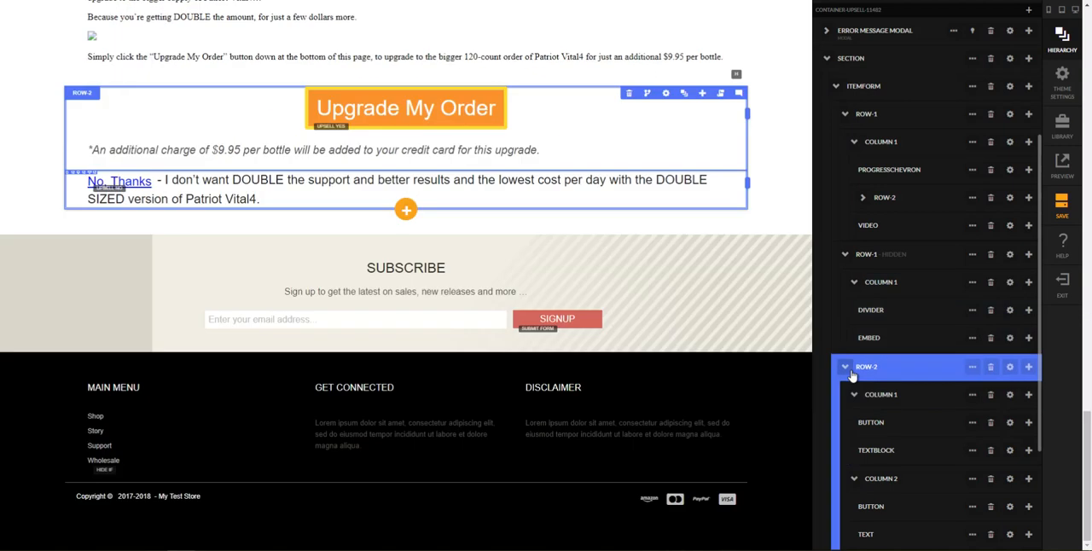
left_click(845, 367)
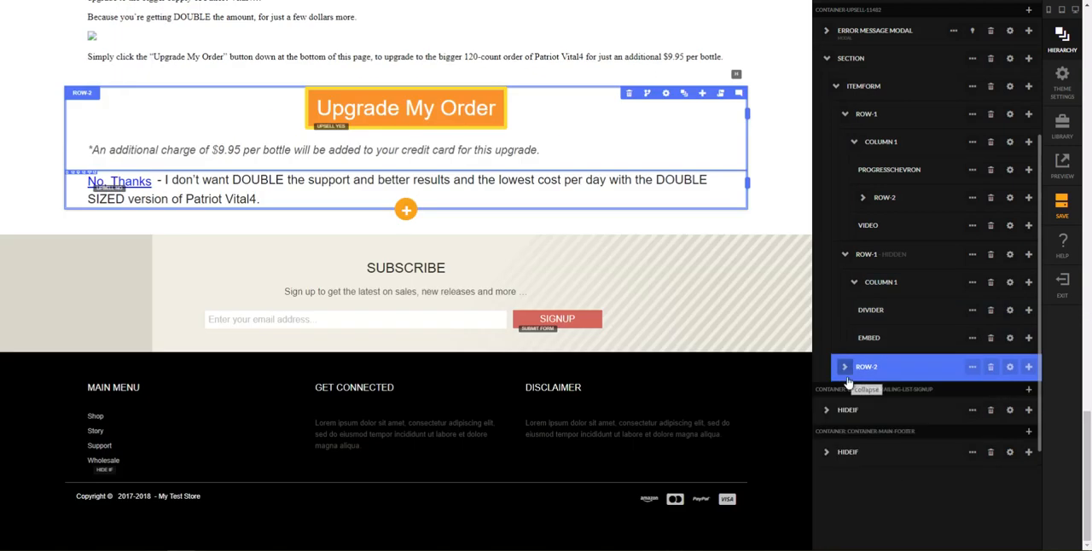
left_click(846, 257)
left_click(849, 285)
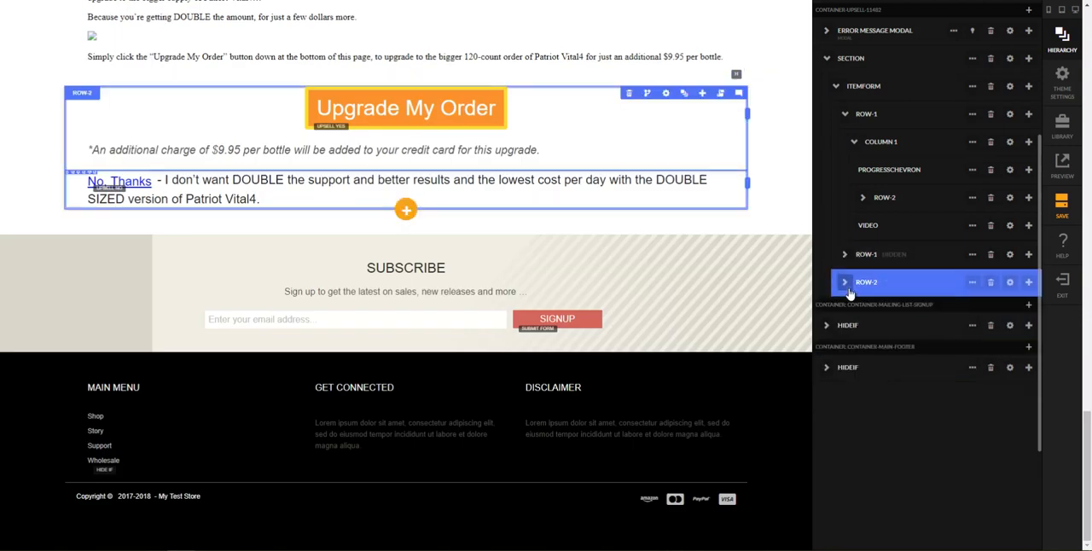
left_click(964, 290)
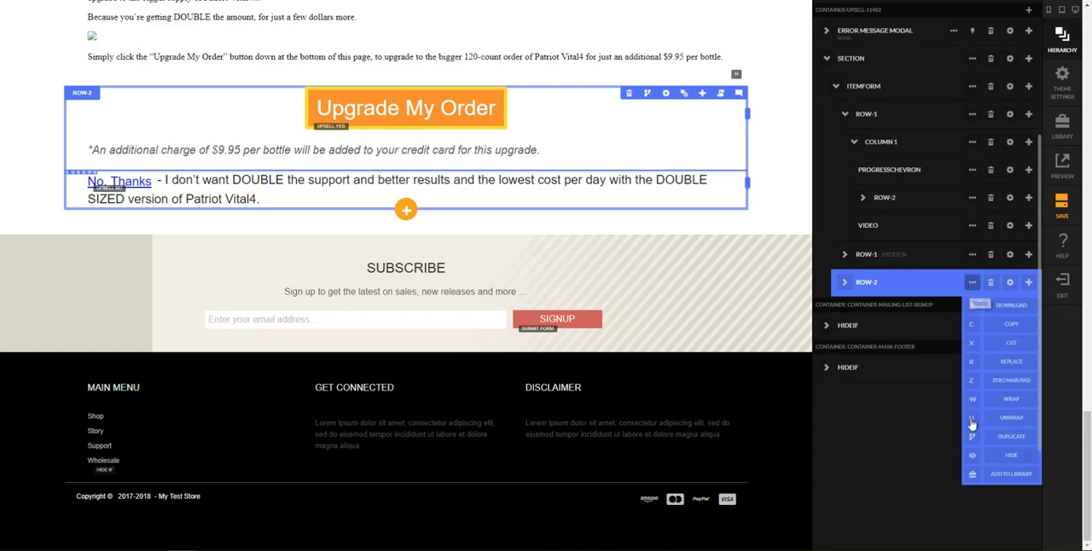
left_click(970, 459)
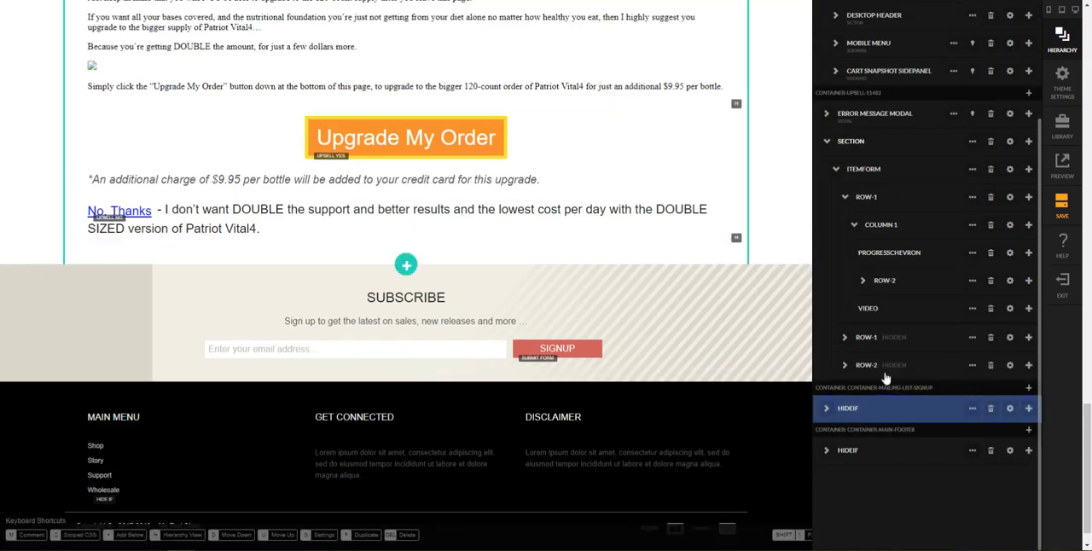
Step: Add a five-column row with the 2-2-2-3-3 layout below Row-2 and return to the hierarchy
left_click(1028, 365)
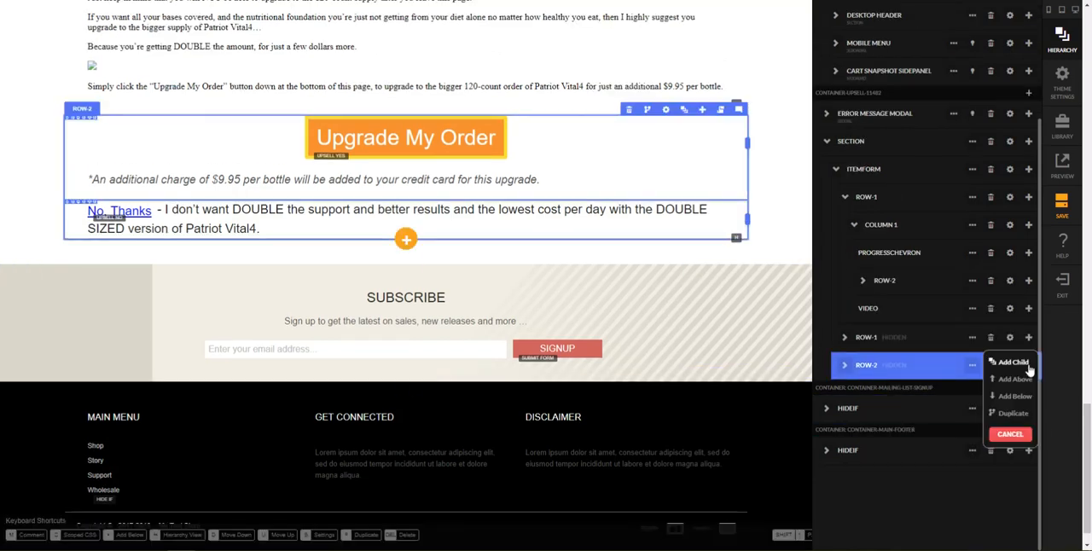
left_click(1014, 397)
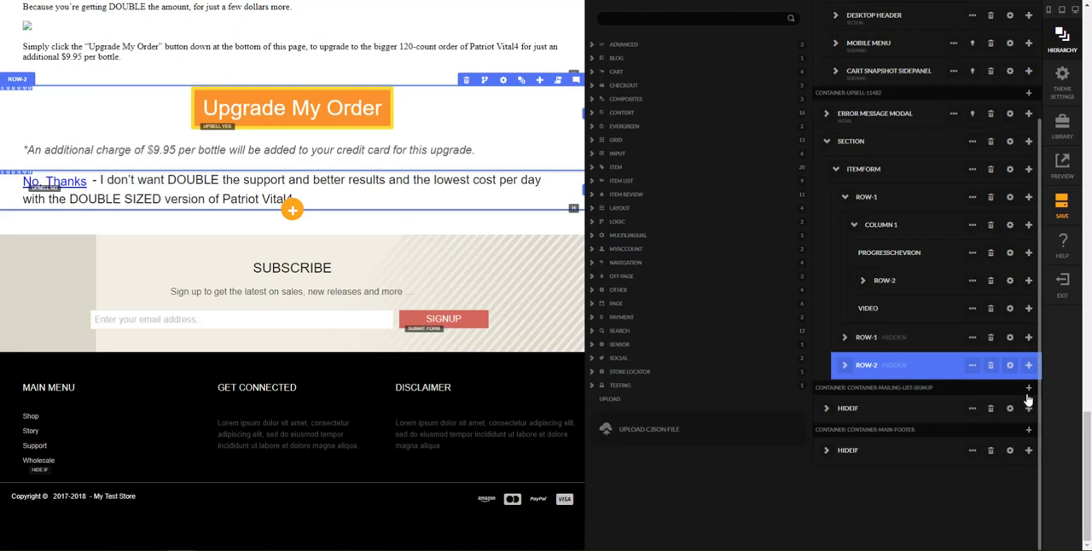
type("ow")
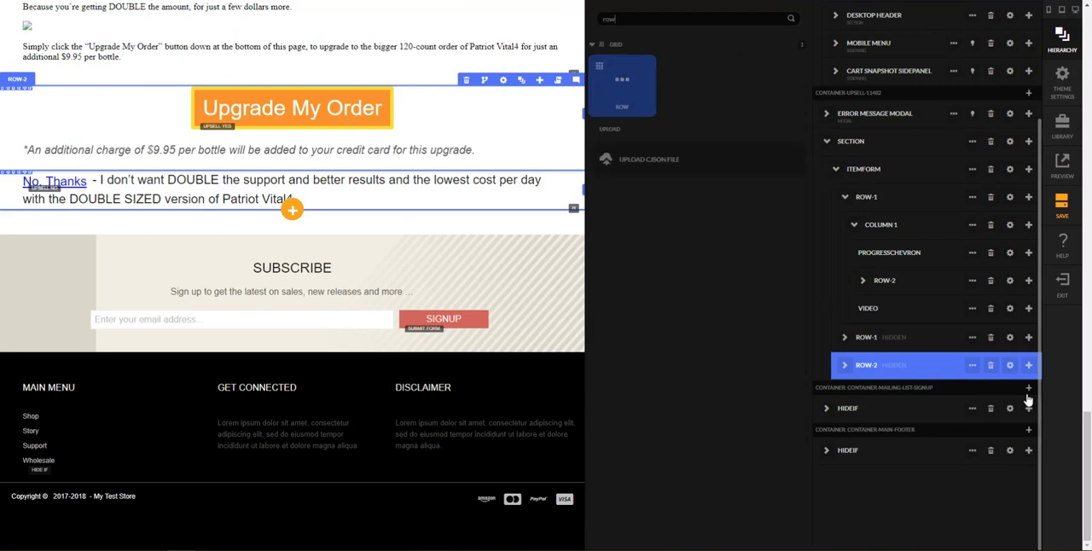
left_click(621, 94)
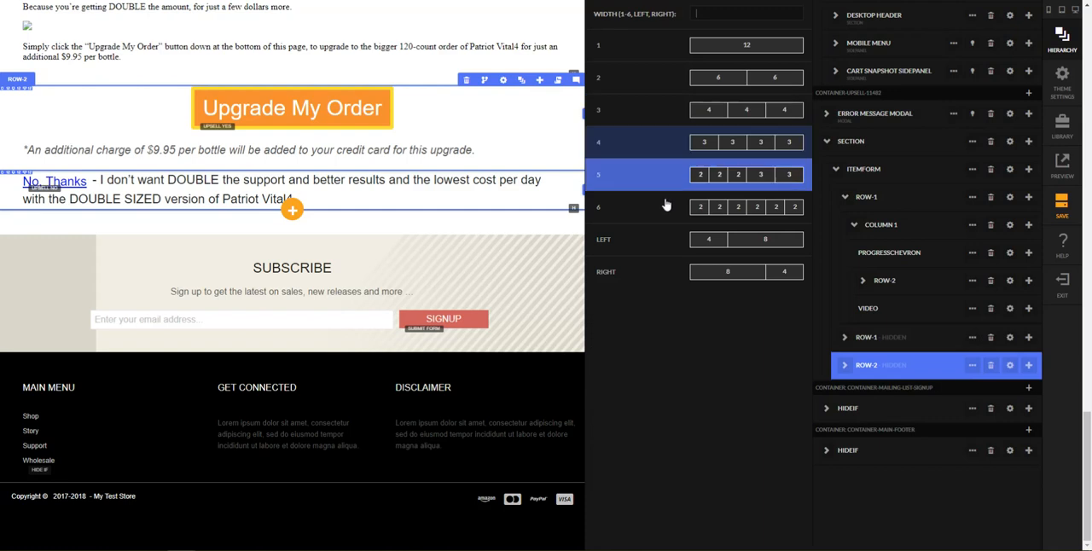
left_click(732, 185)
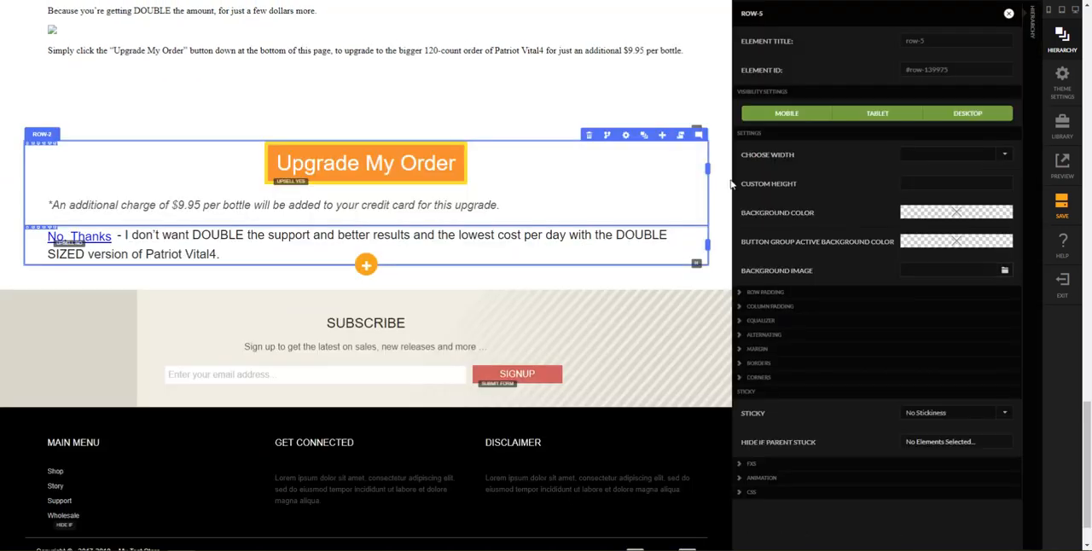
left_click(1031, 67)
scroll(1022, 281, "down", 3)
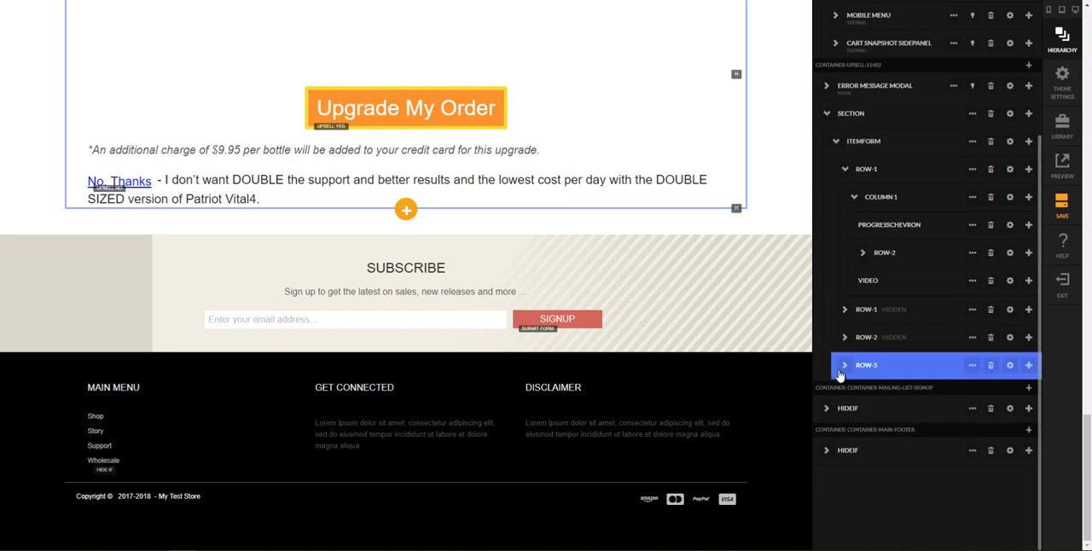
Step: Expand the new five-column row and set Column 4's medium (tablet) column count to 2
left_click(845, 370)
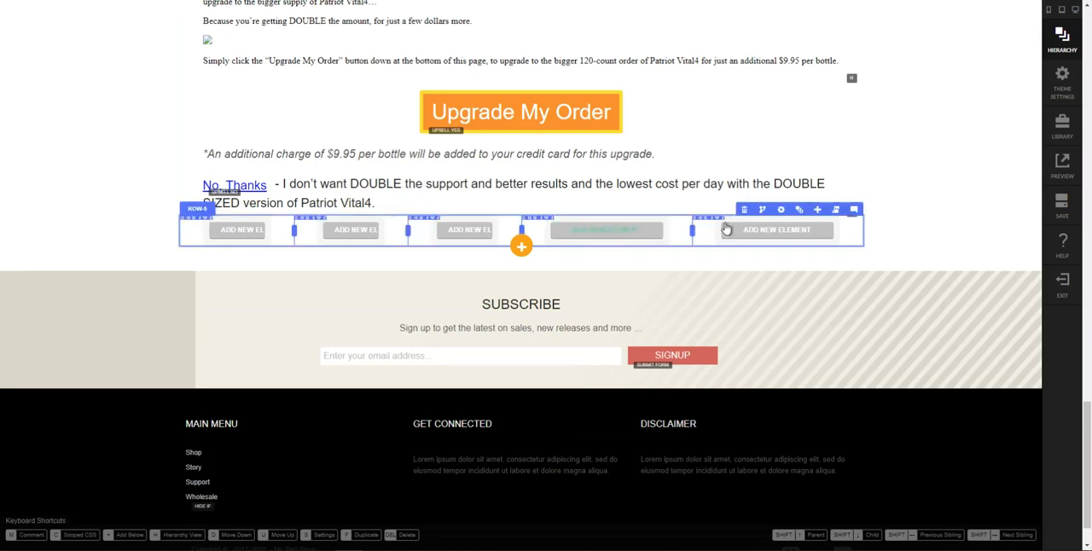
left_click(802, 211)
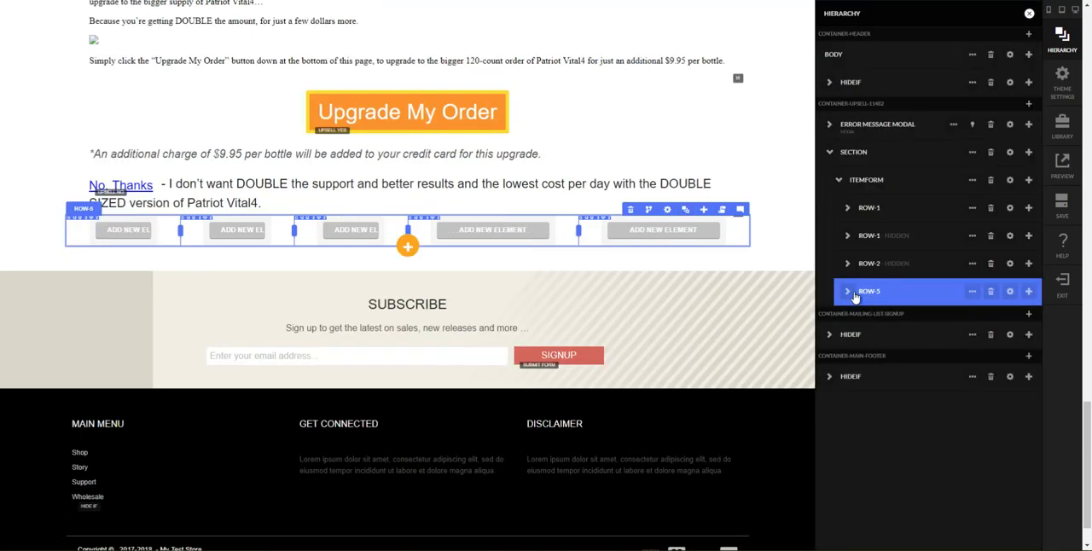
left_click(847, 291)
left_click(866, 408)
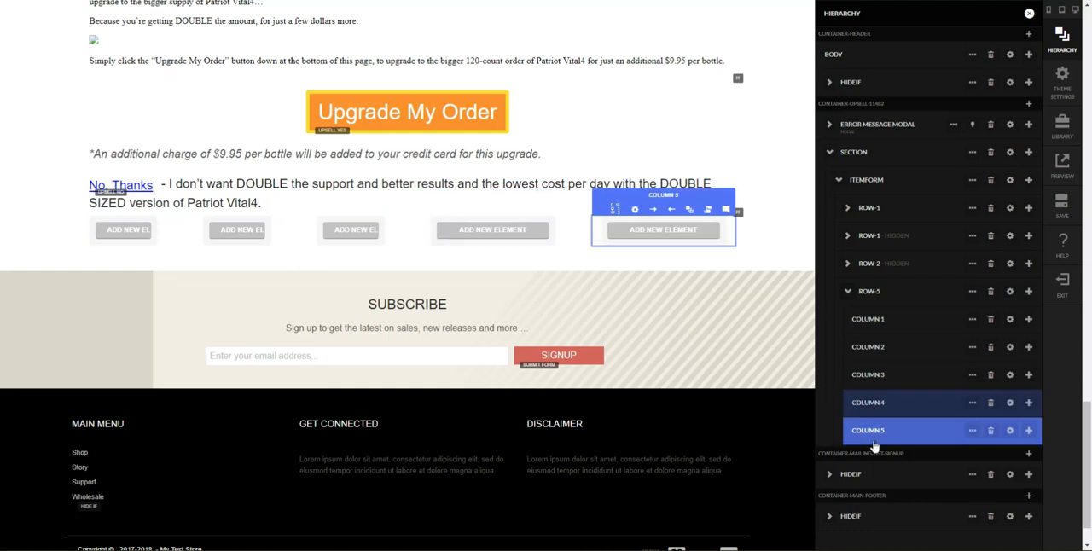
left_click(959, 433)
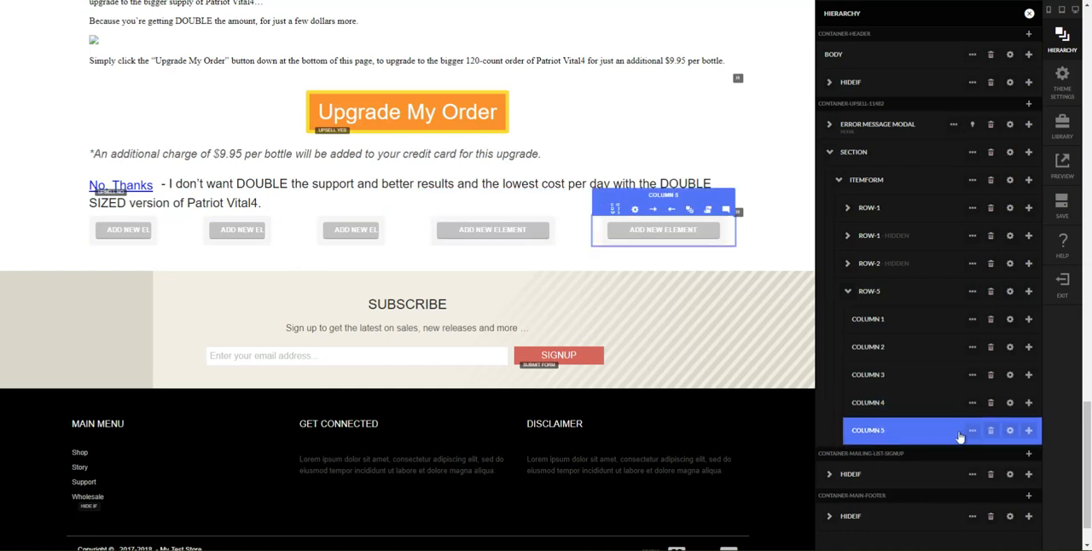
left_click(1009, 403)
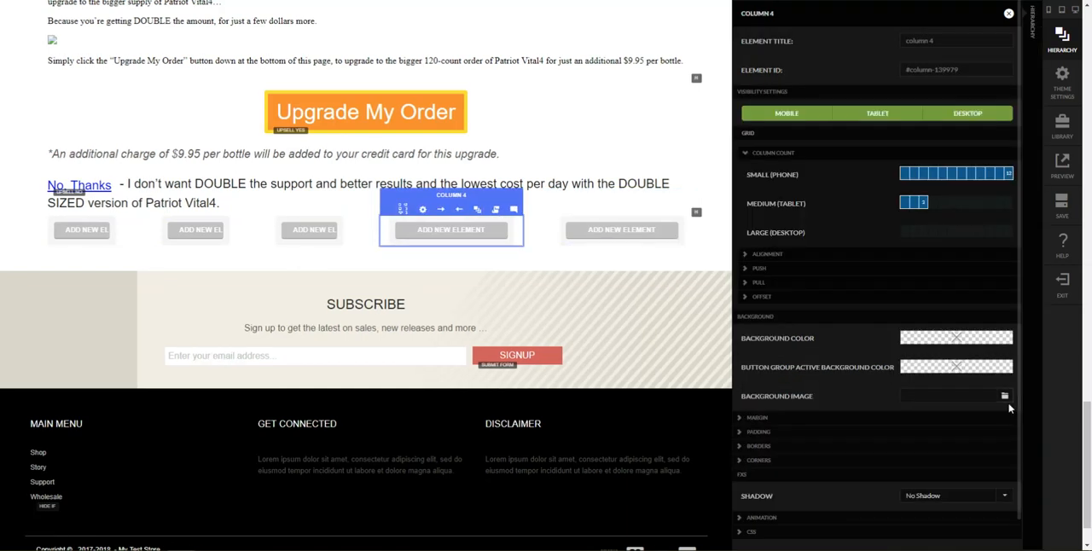
left_click(917, 207)
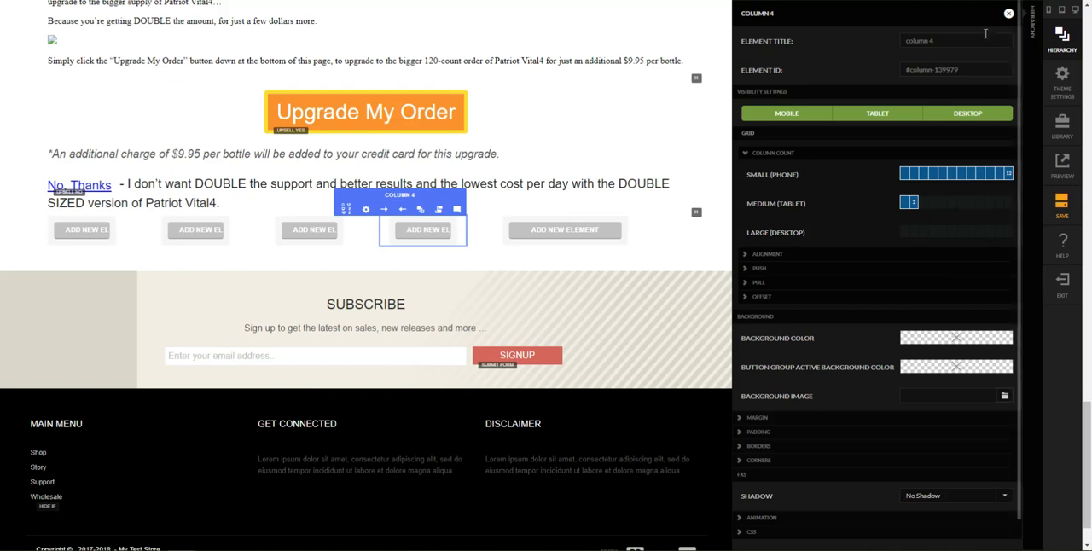
left_click(1009, 13)
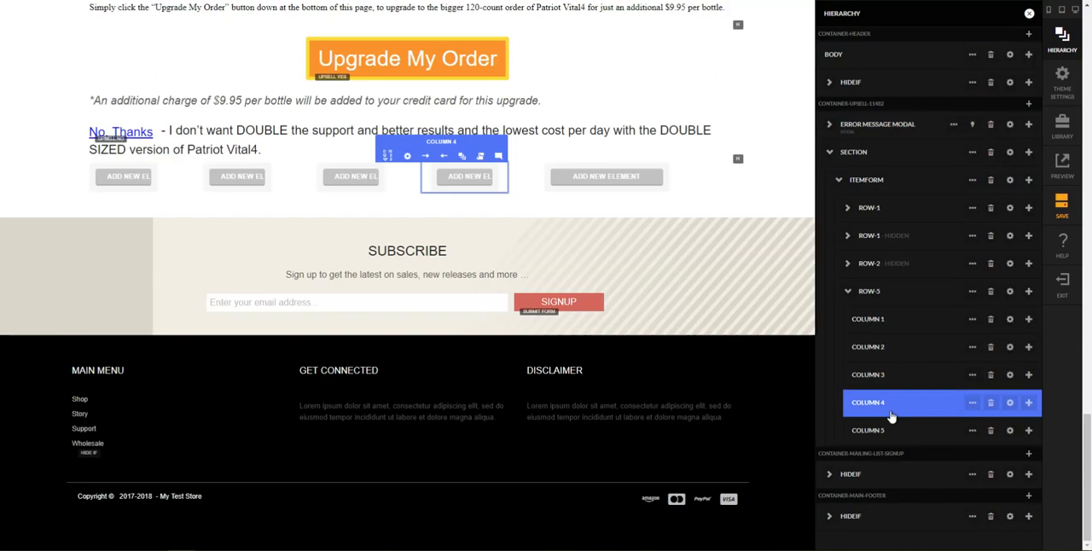
Step: Set Column 5's medium (tablet) column count to 2 and return to the hierarchy
left_click(1009, 430)
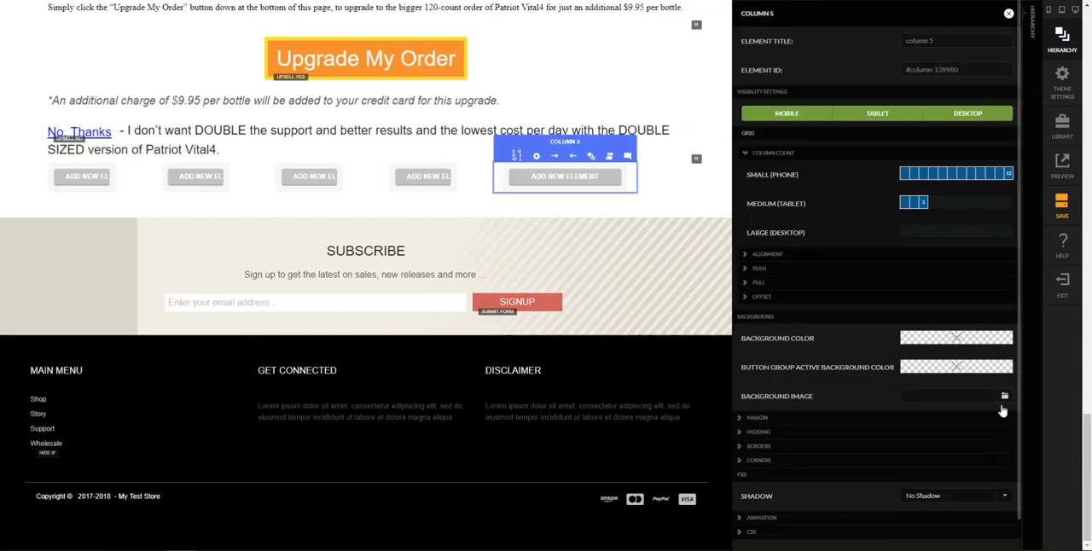
left_click(912, 207)
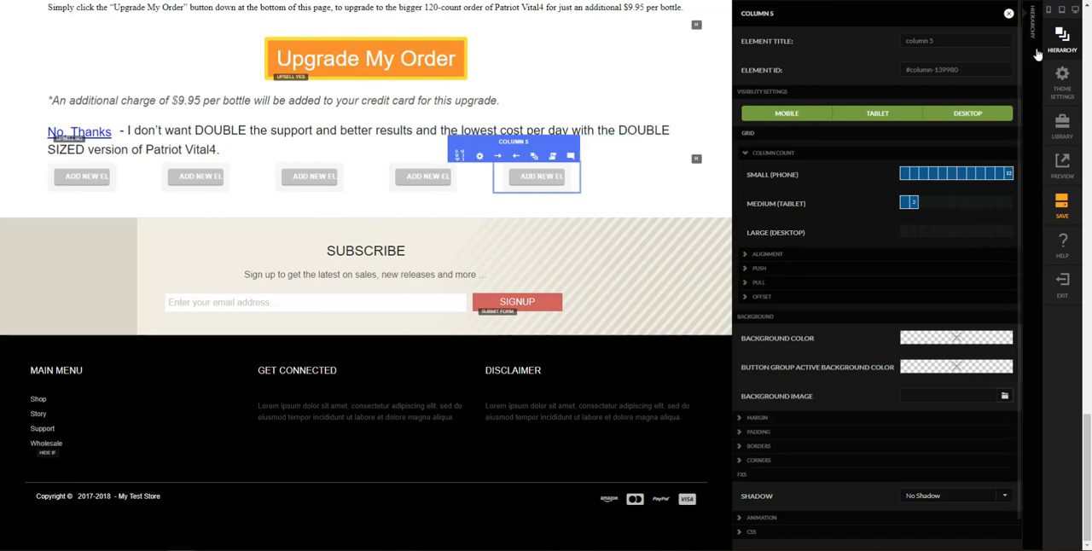
left_click(1063, 38)
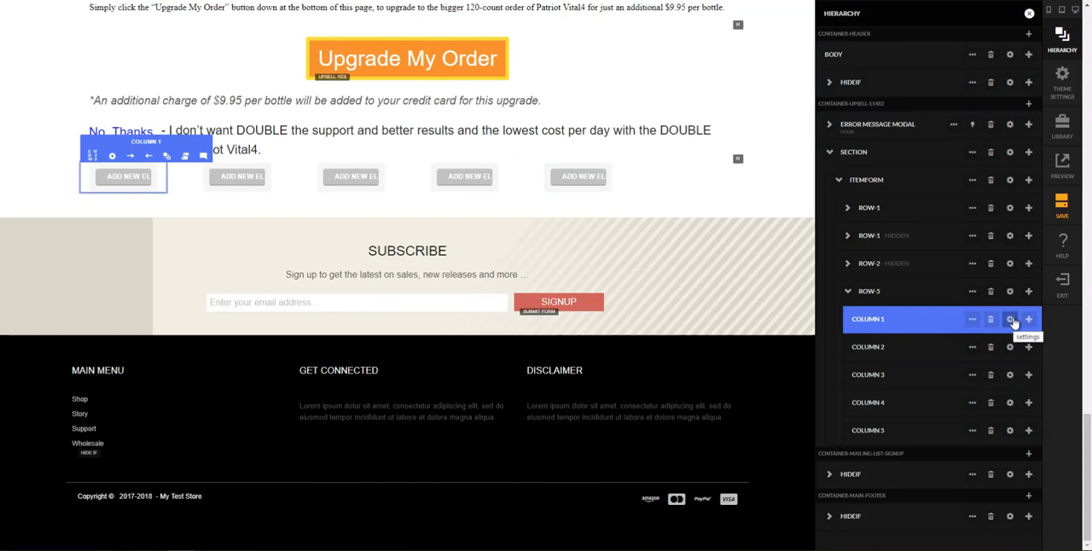
Step: Set Column 1's medium (tablet) offset to 1 and return to the hierarchy
left_click(1011, 320)
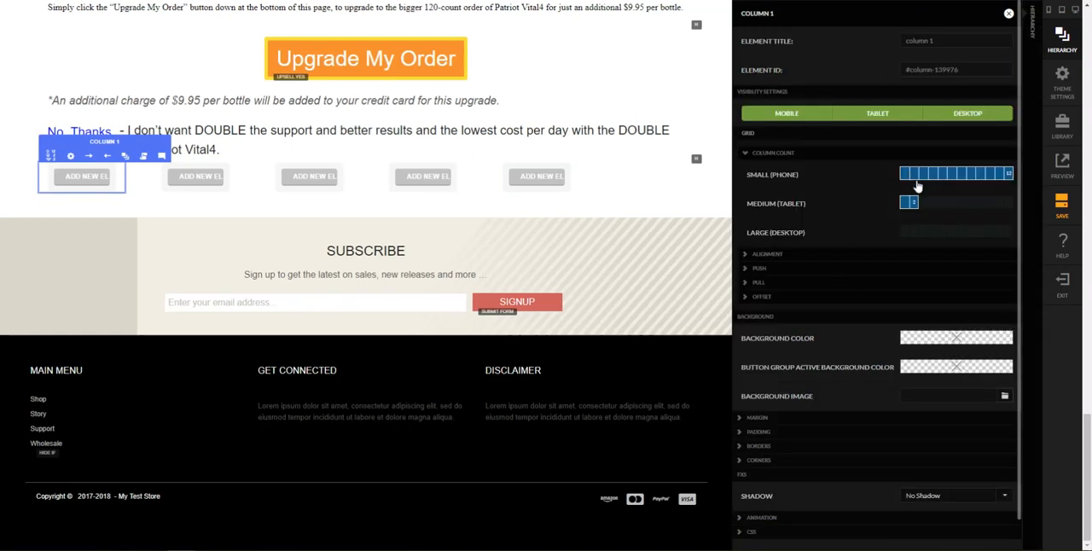
left_click(763, 299)
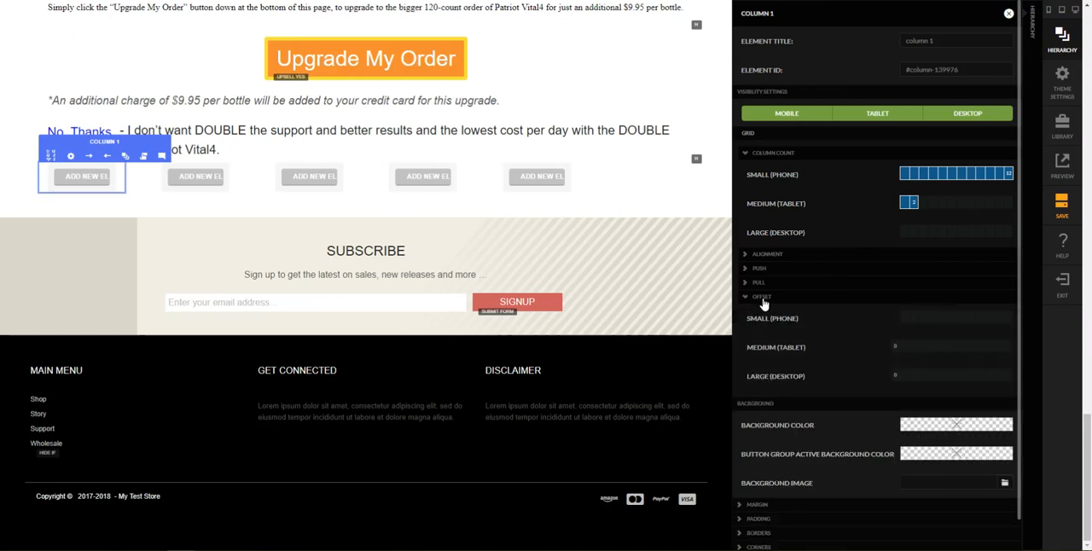
left_click(904, 351)
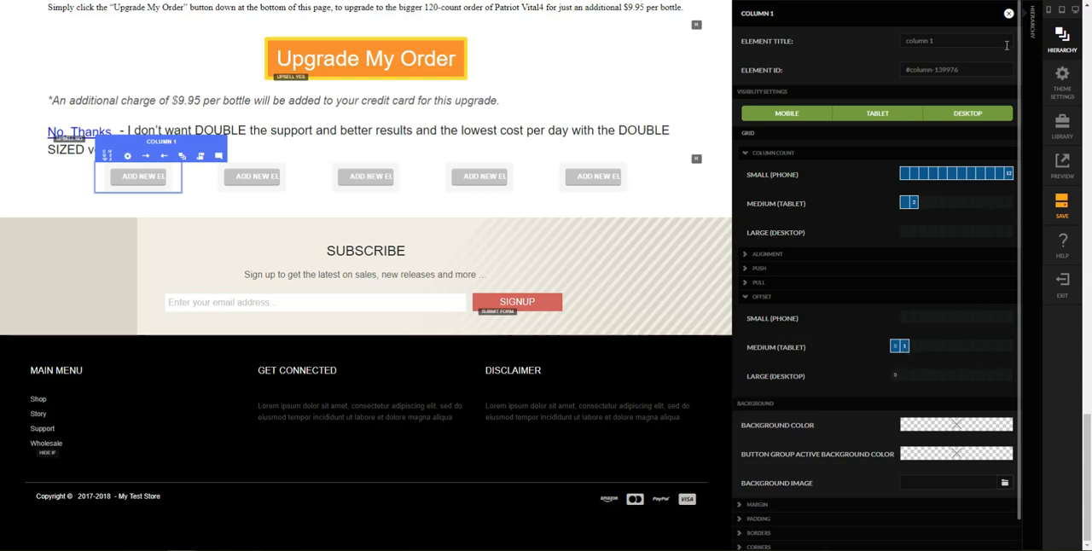
left_click(1010, 14)
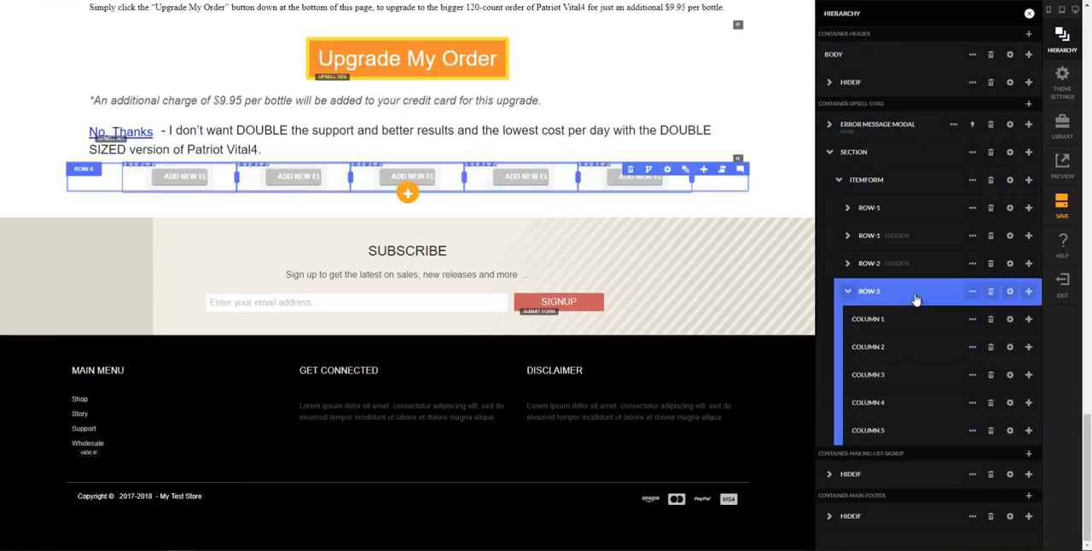
Step: Zero the margins and padding of Row-5, flattening all of its nested layers
mouse_move(973, 293)
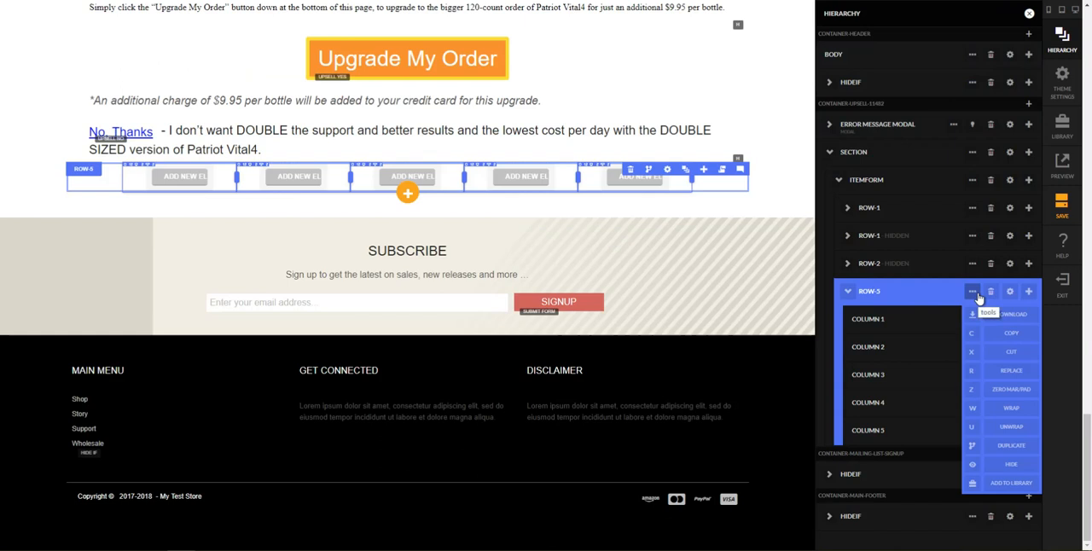
left_click(973, 391)
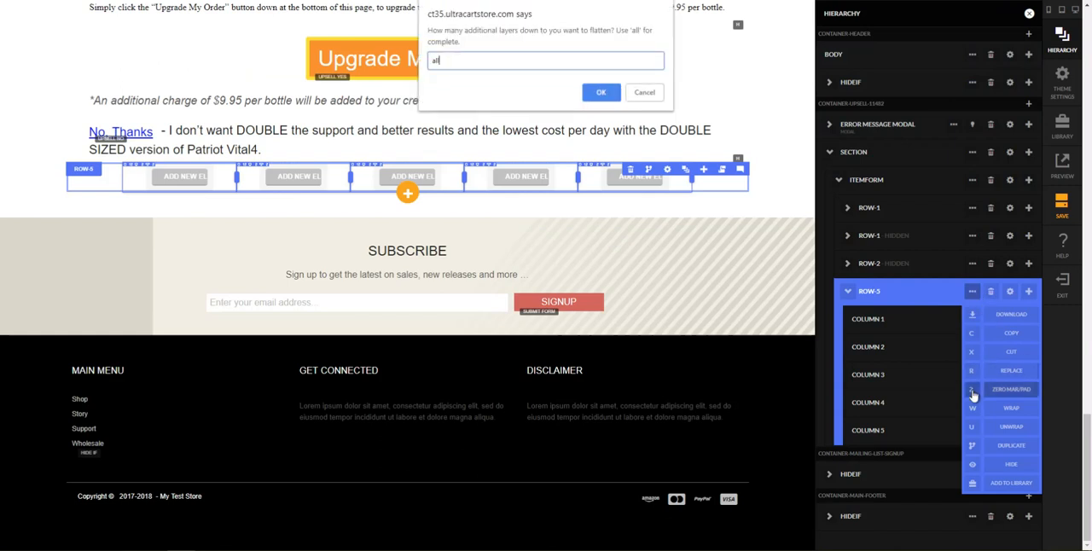
key("Return")
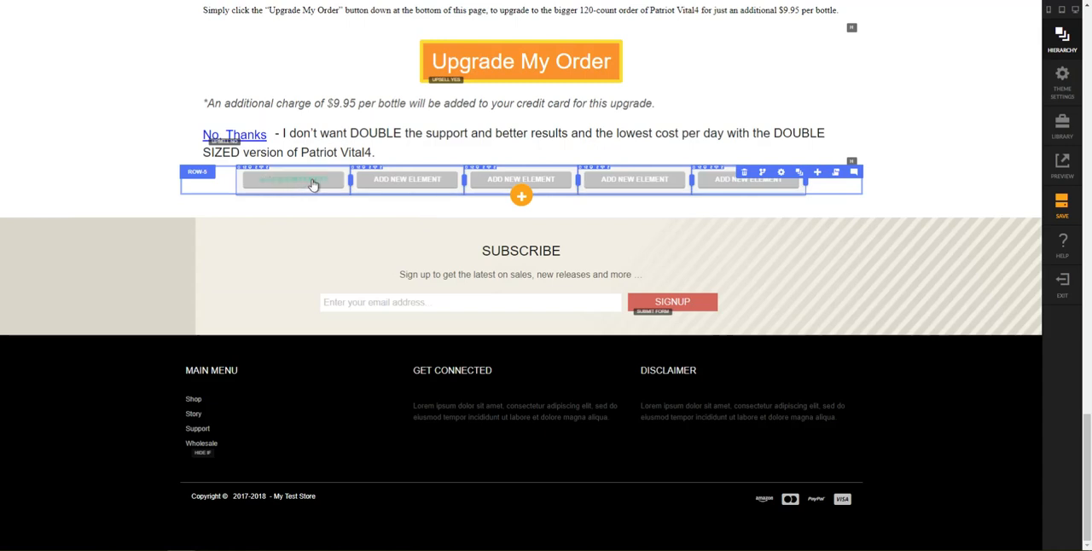
Step: Add an embed element as a child of Column 1 in Row-5
left_click(799, 173)
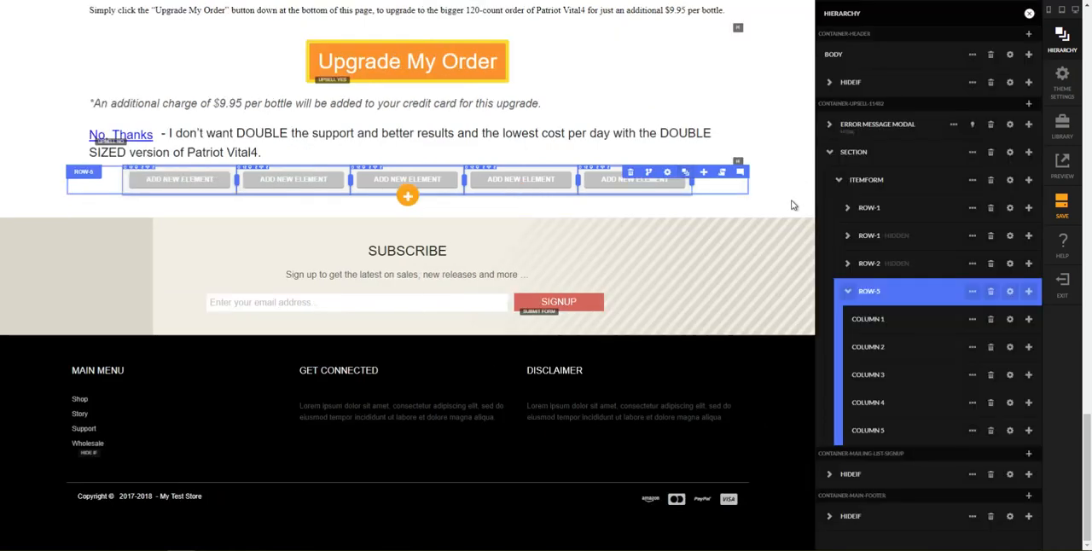
left_click(891, 324)
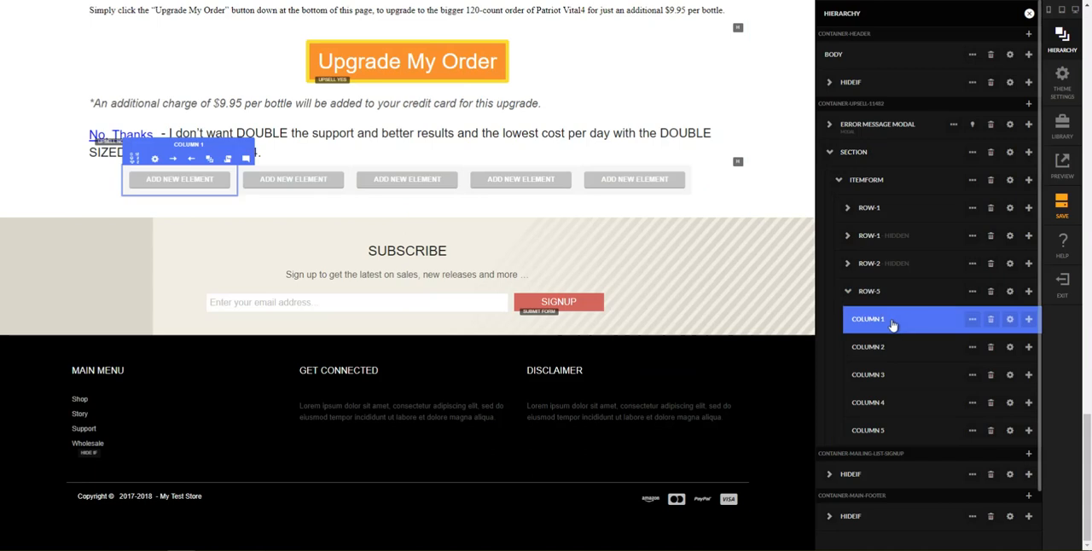
left_click(1029, 319)
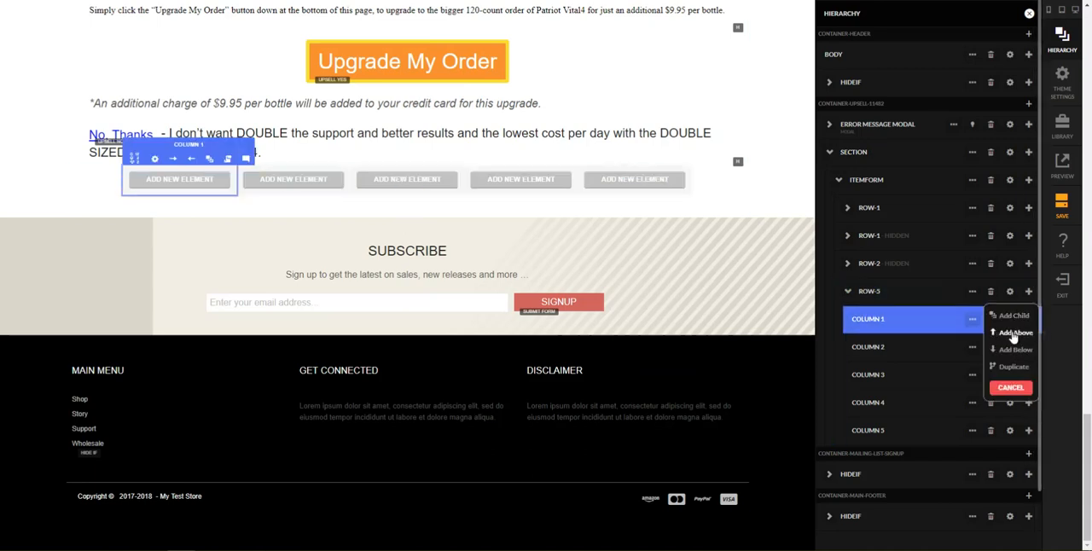
left_click(1013, 316)
type("embed")
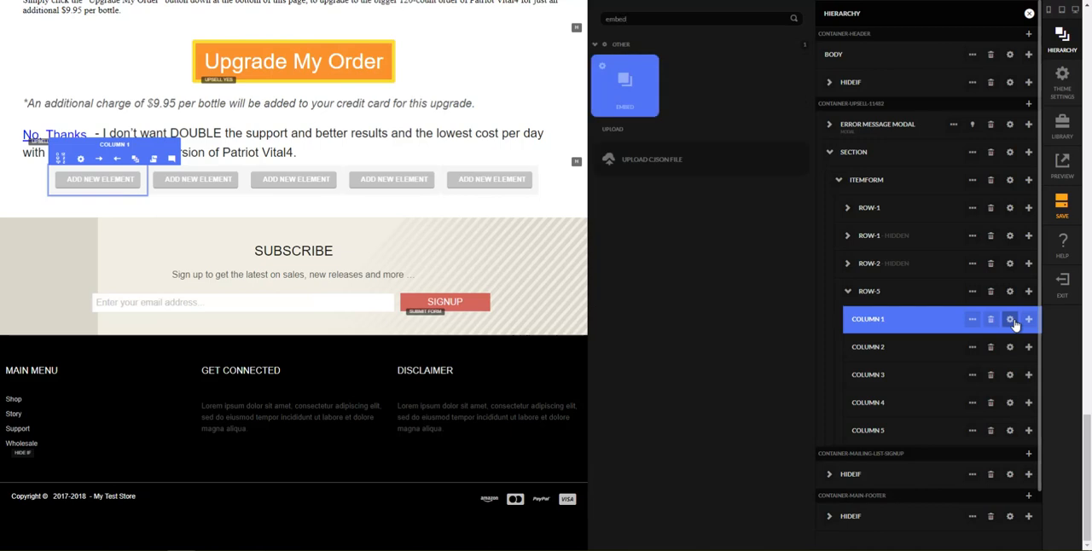
key("Return")
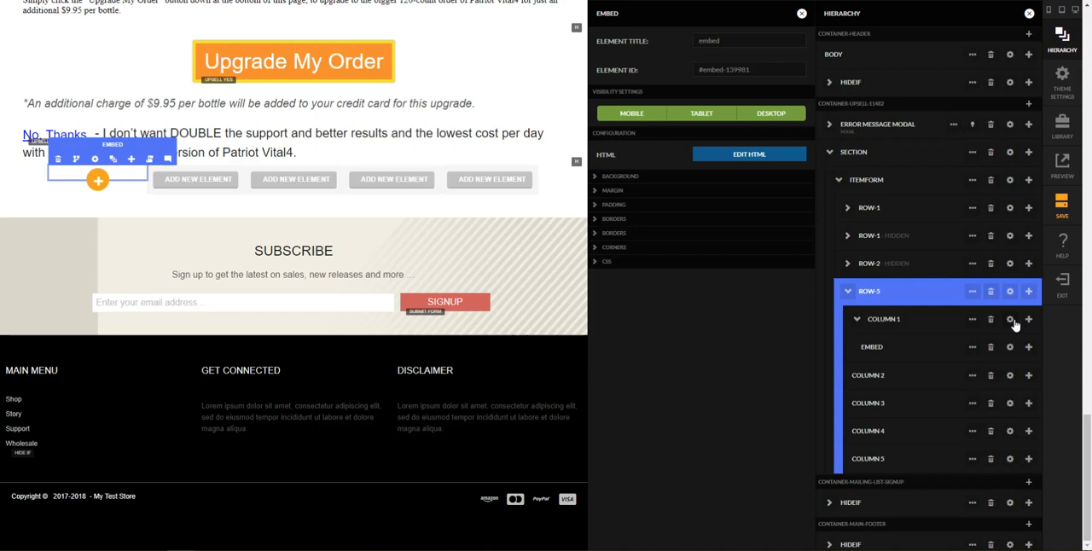
Step: Set the new embed element's HTML to "Logo 1 script here." and close its settings
left_click(740, 154)
type("Logo 1 here")
key("ctrl+shift+Left")
type("script")
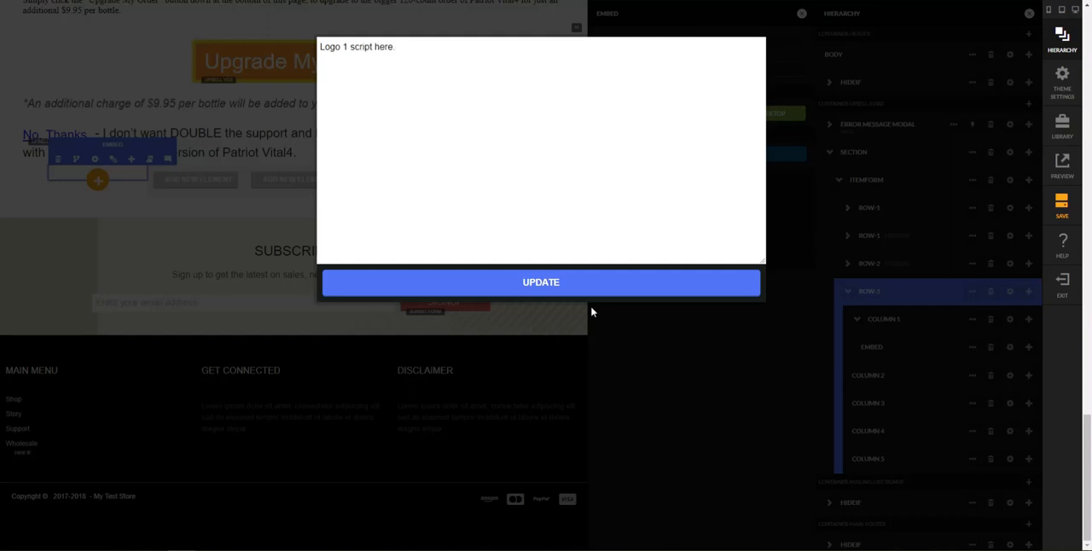
left_click(581, 289)
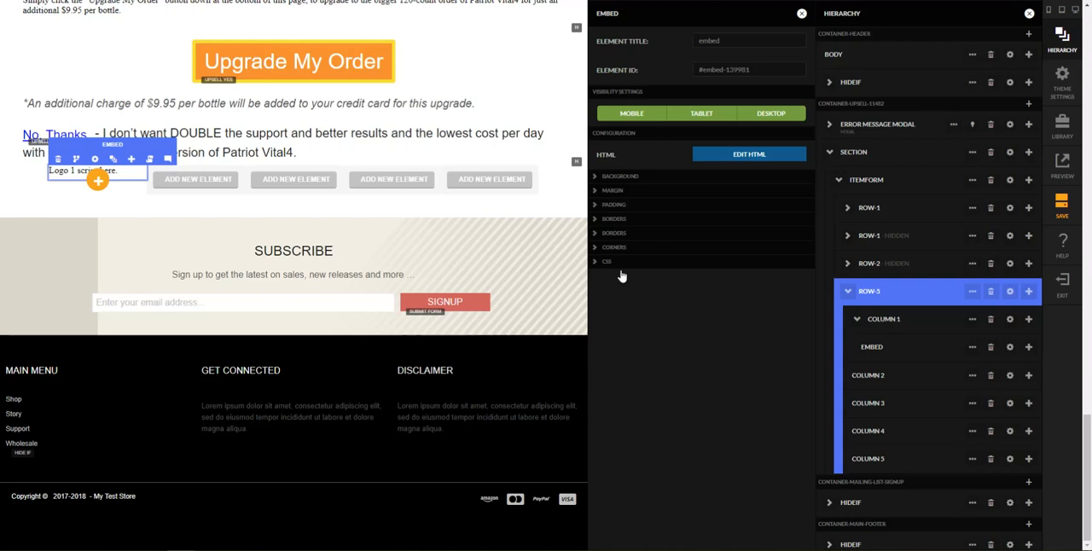
left_click(802, 14)
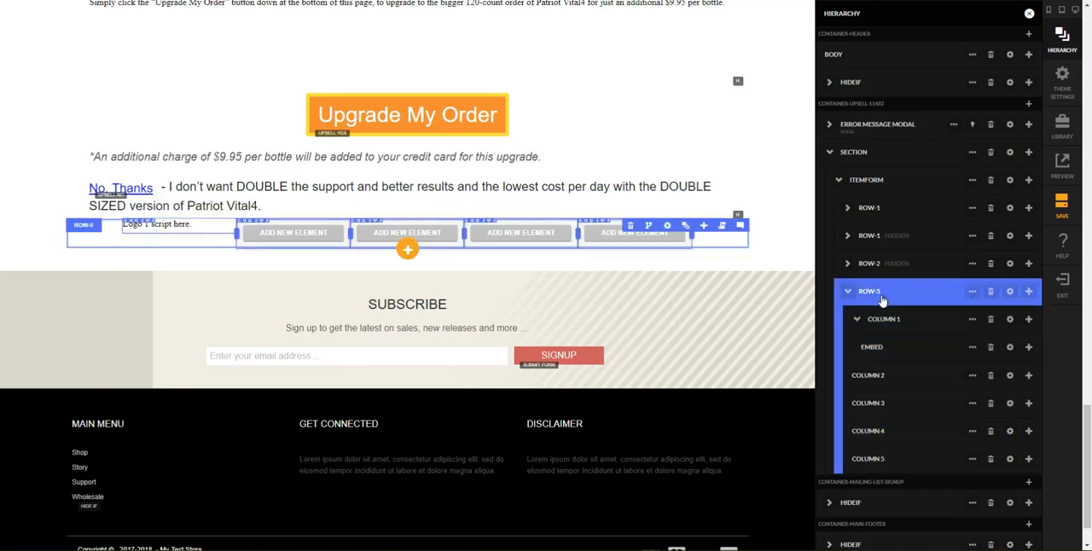
Step: Give Row-5 a top margin of 30 px for mobile and up, and close its settings
left_click(1009, 292)
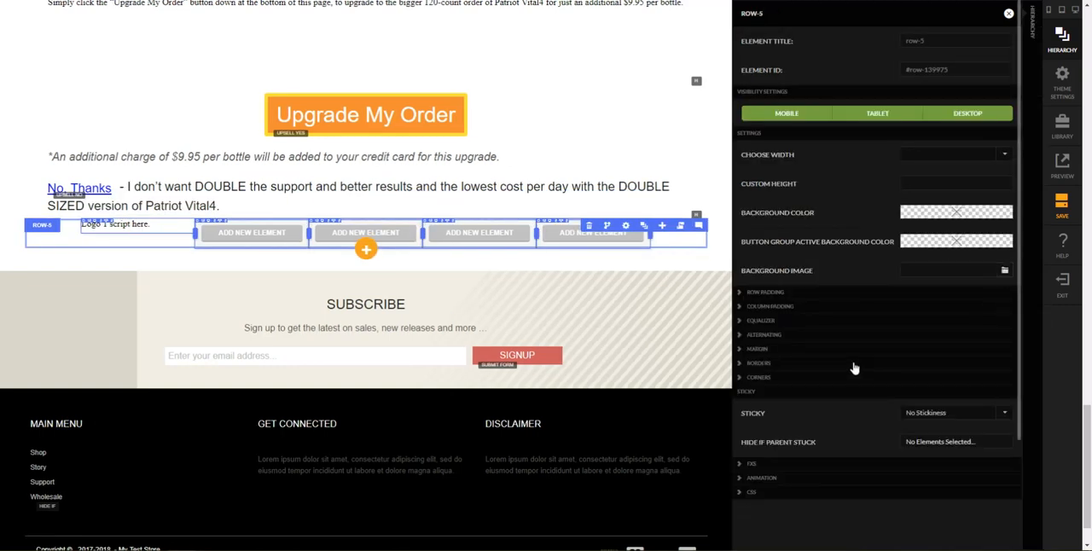
left_click(780, 350)
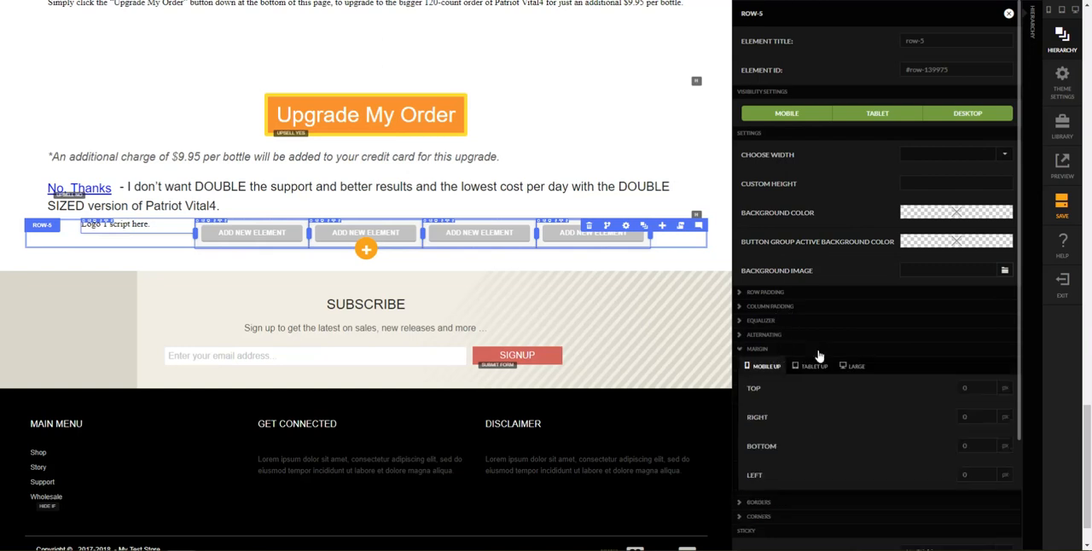
left_click(981, 391)
type("30")
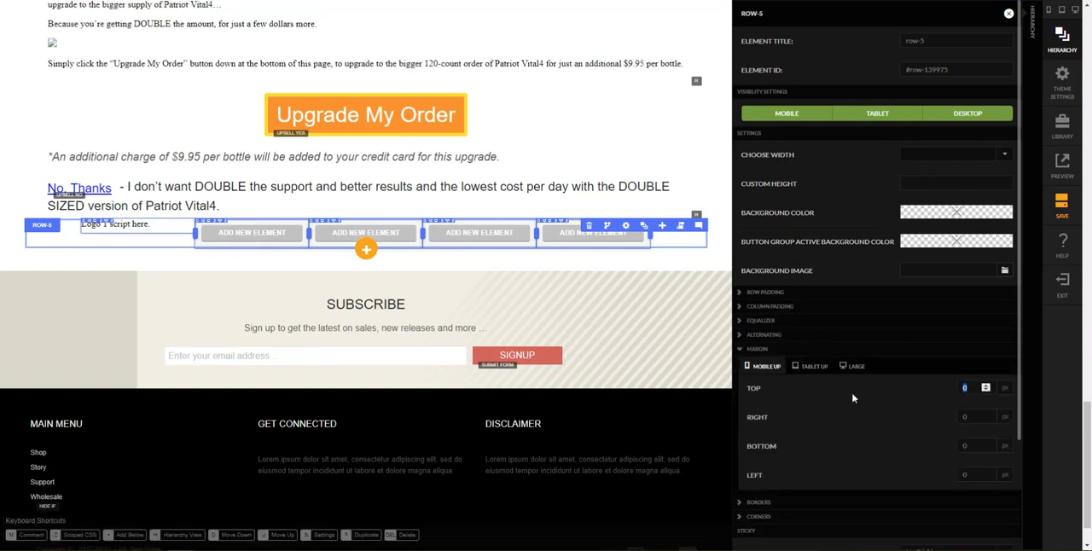
key("Tab")
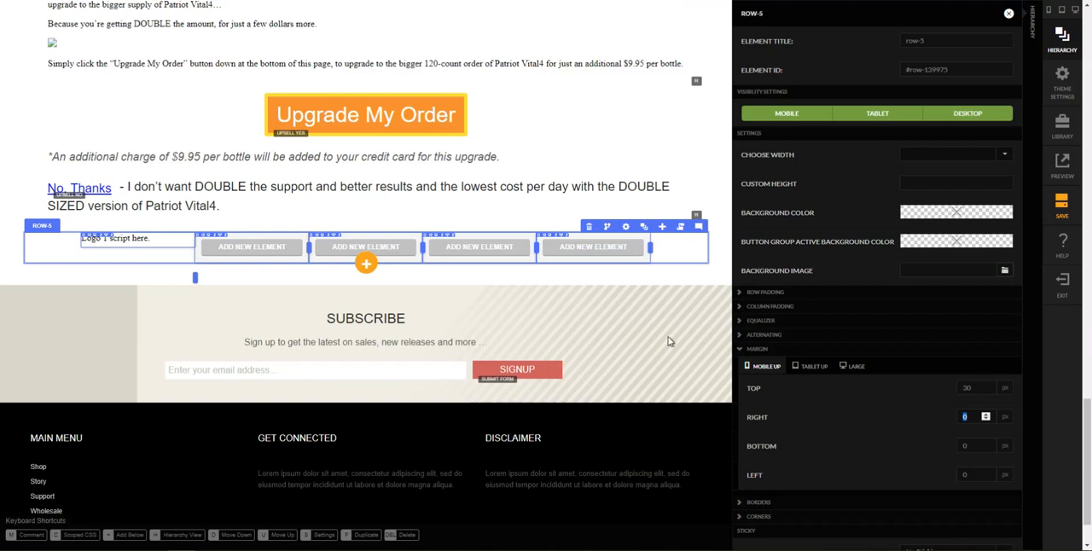
left_click(676, 288)
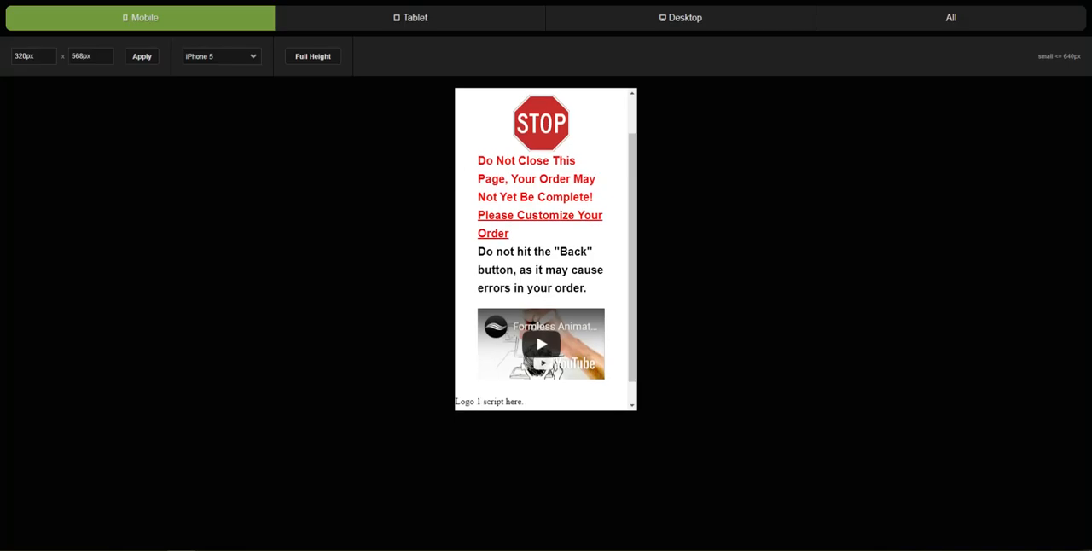
Step: Examine the placement of the logo placeholder in the mobile and tablet previews, and return to the page editor
scroll(577, 285, "down", 1)
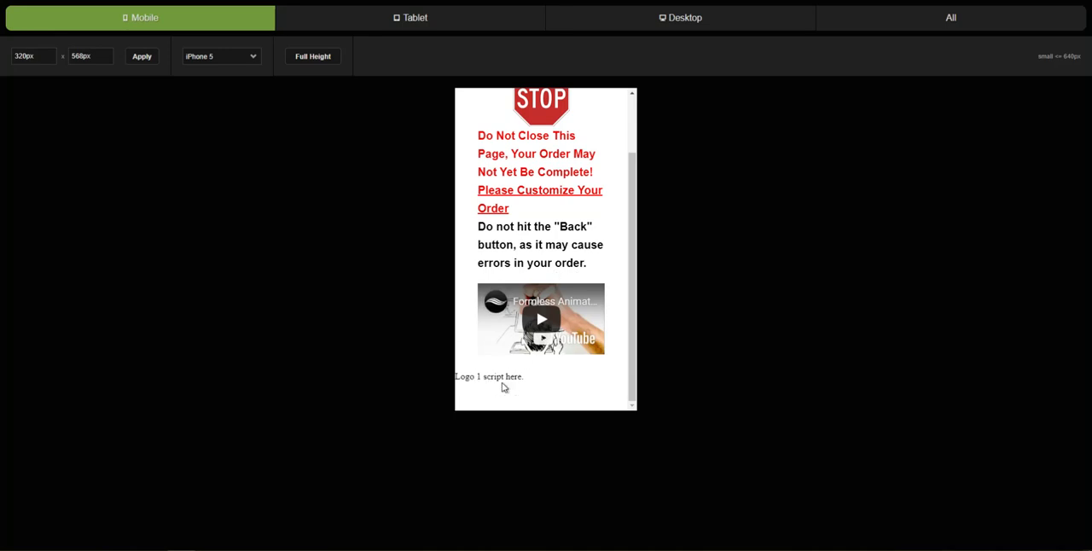
left_click(342, 1)
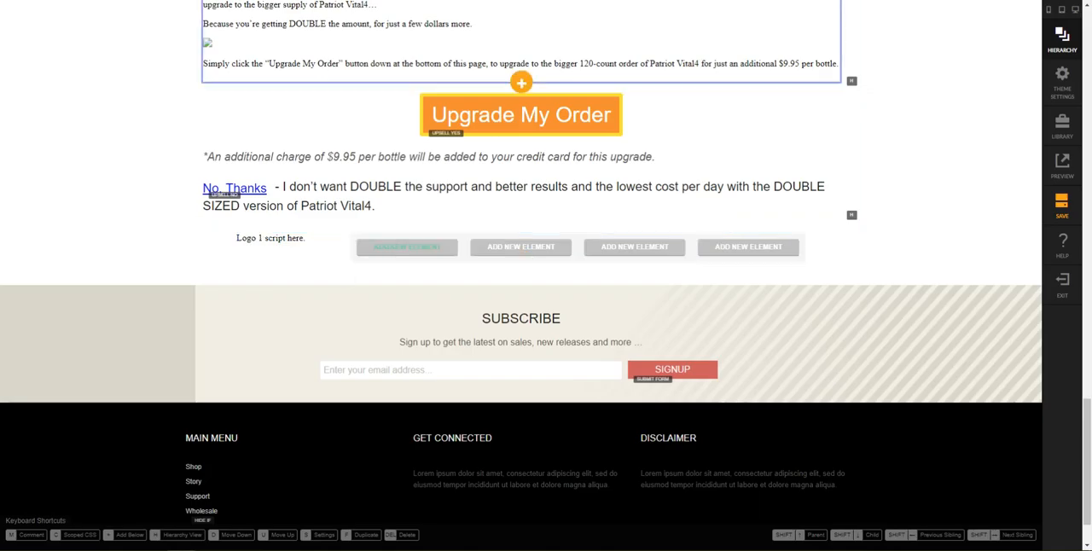
left_click(456, 1)
left_click(408, 20)
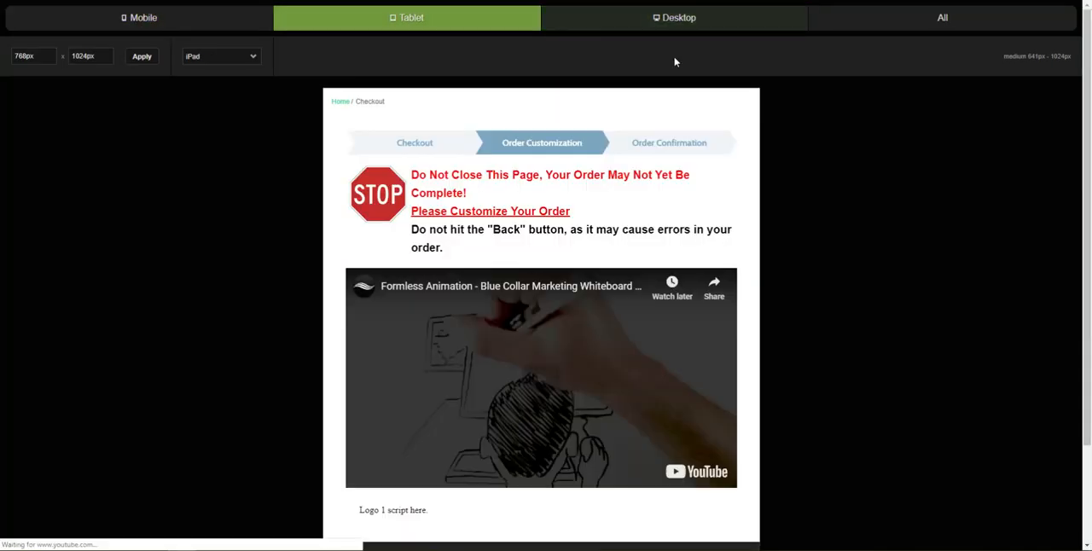
scroll(579, 212, "down", 2)
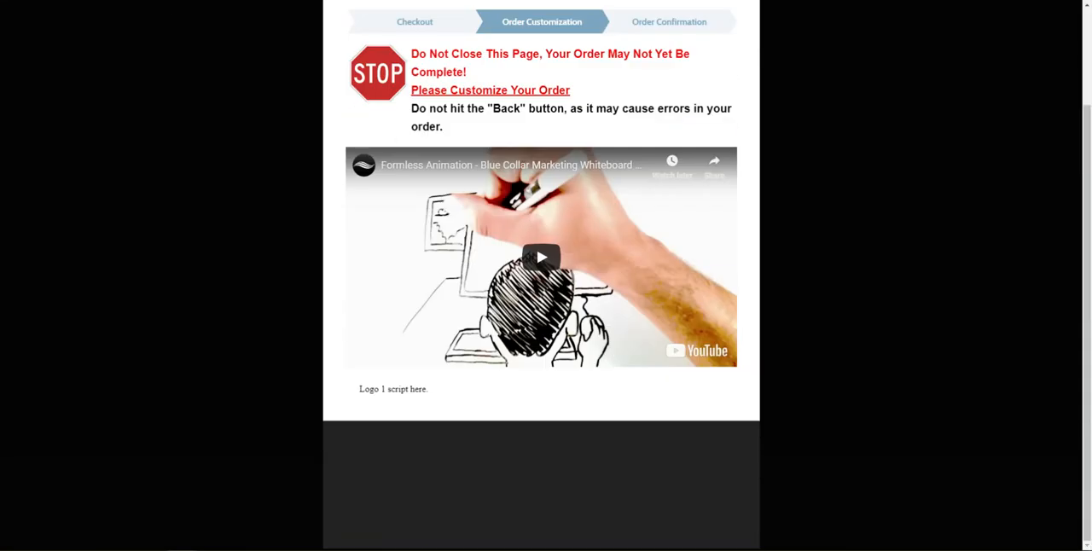
left_click(341, 1)
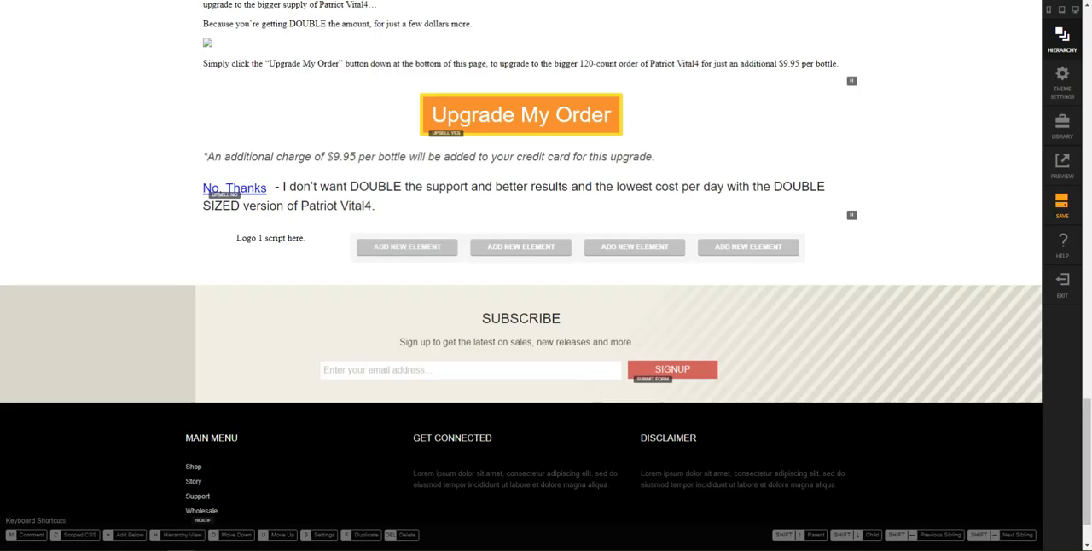
Step: Center the logo placeholder by wrapping the embed's HTML in <center> tags, and close its settings
mouse_move(348, 244)
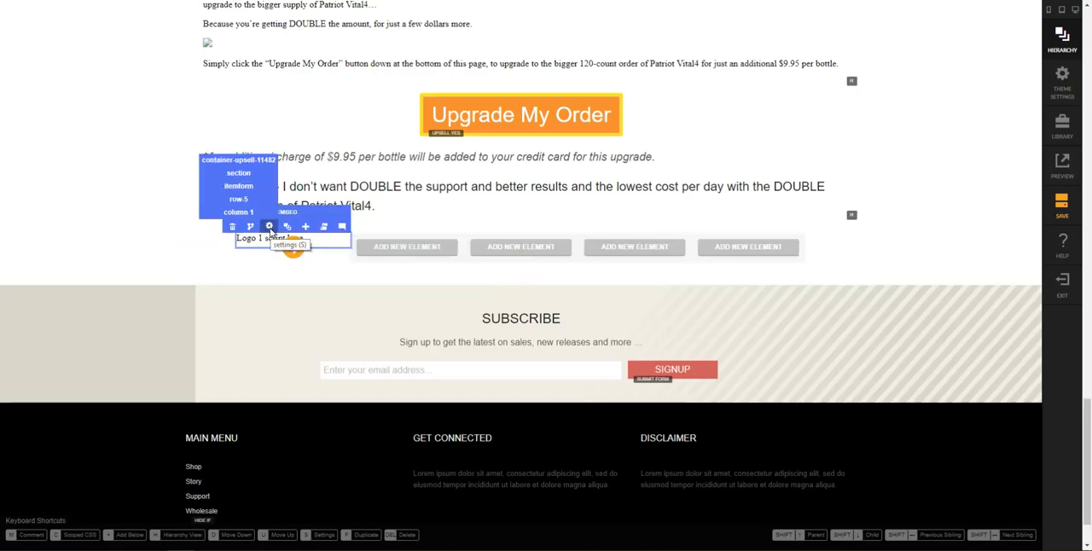
left_click(269, 227)
left_click(968, 161)
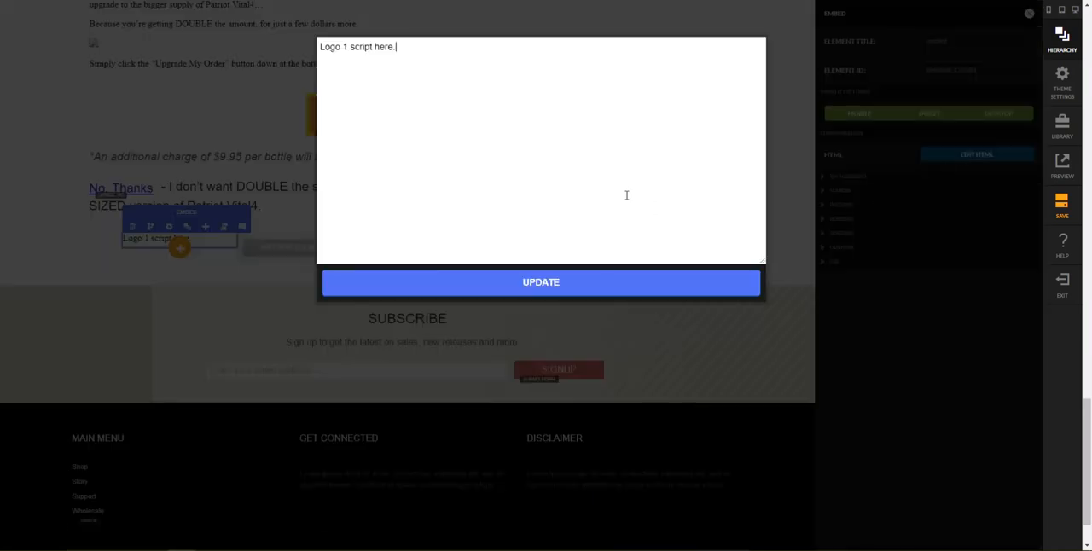
type("<center>")
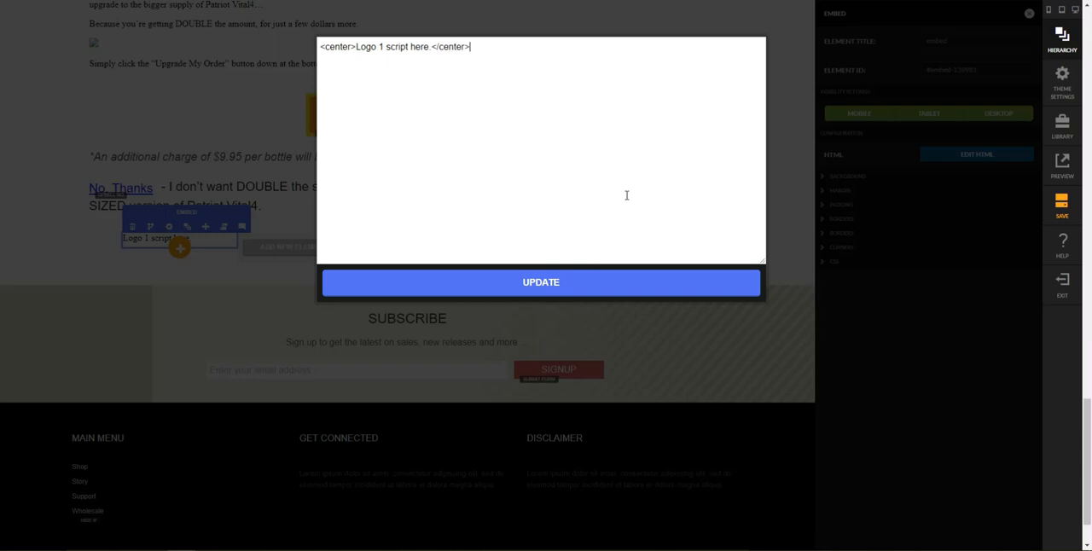
left_click(518, 282)
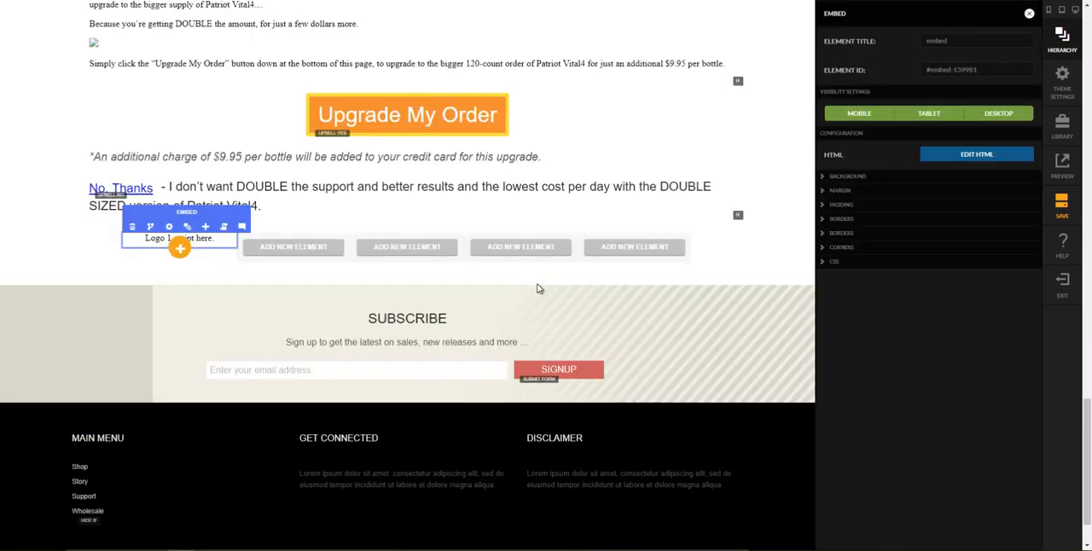
left_click(685, 271)
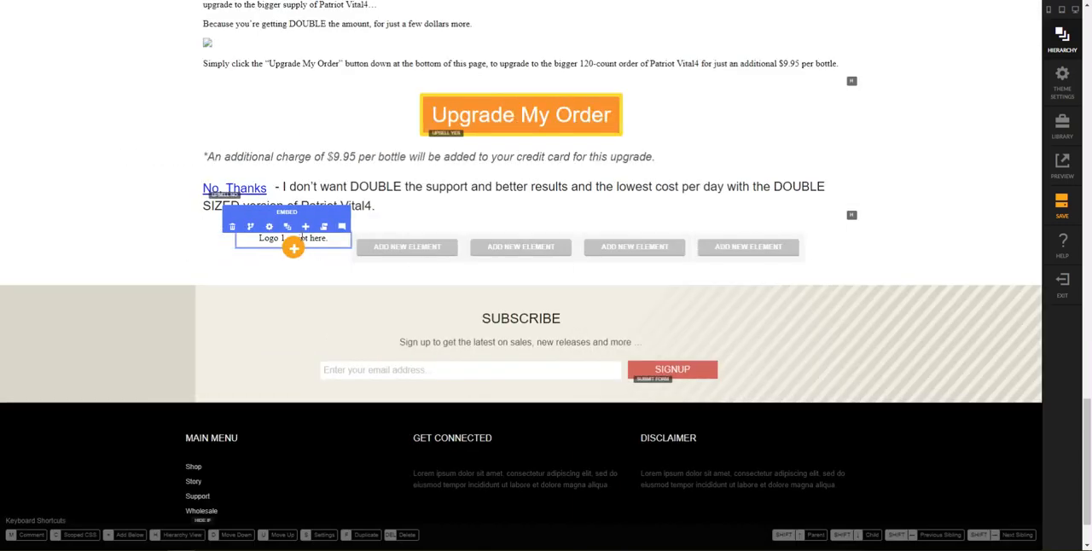
Step: Copy Column 1's embed element and add it from the clipboard as a child of Column 2
left_click(288, 227)
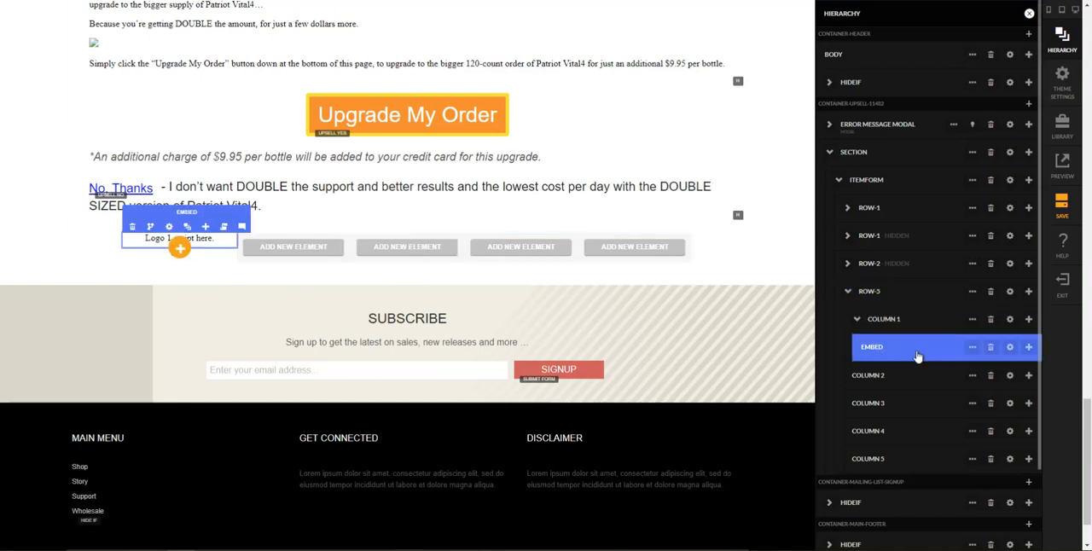
left_click(973, 347)
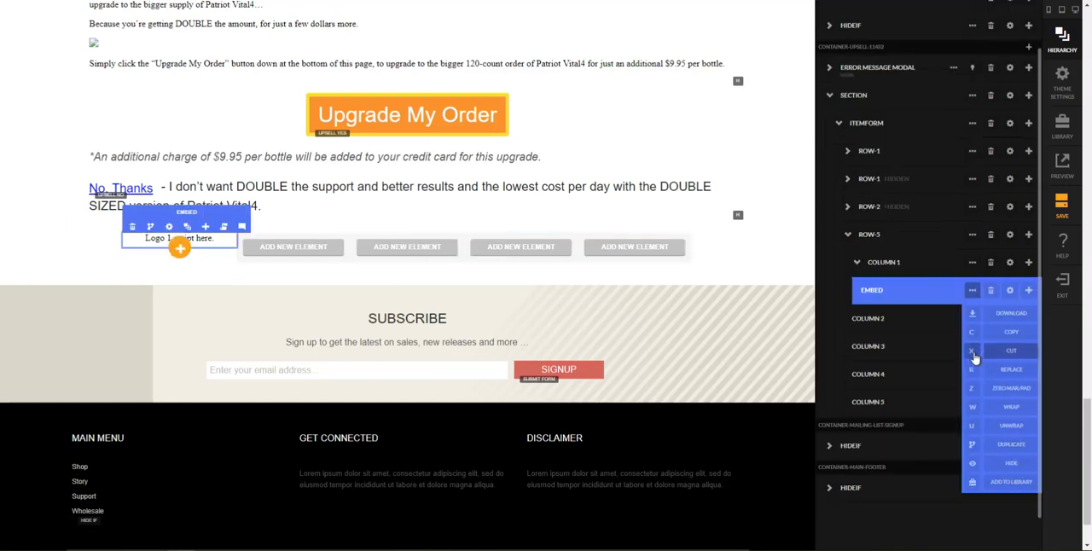
left_click(975, 335)
left_click(852, 324)
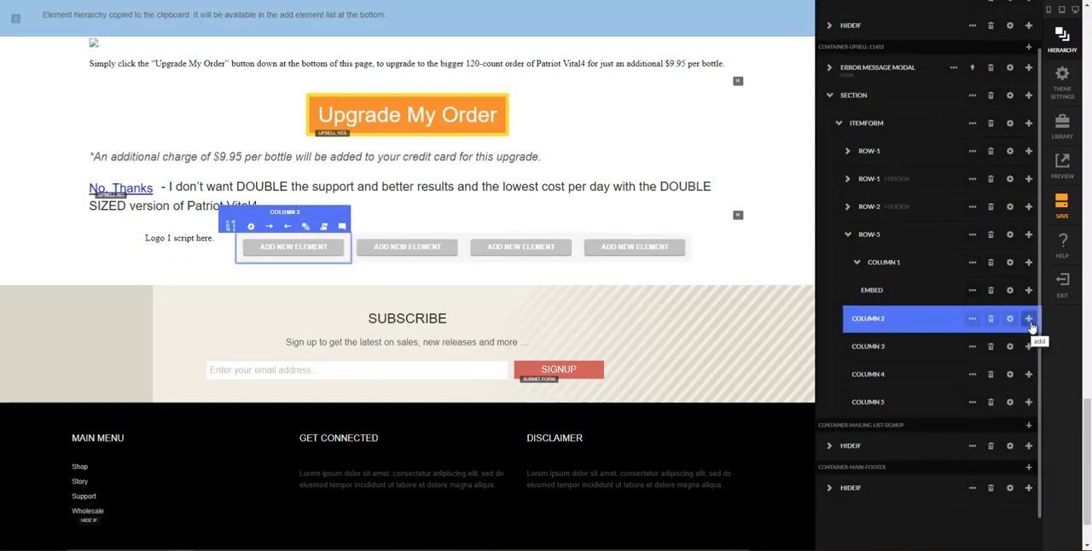
left_click(1030, 323)
left_click(986, 339)
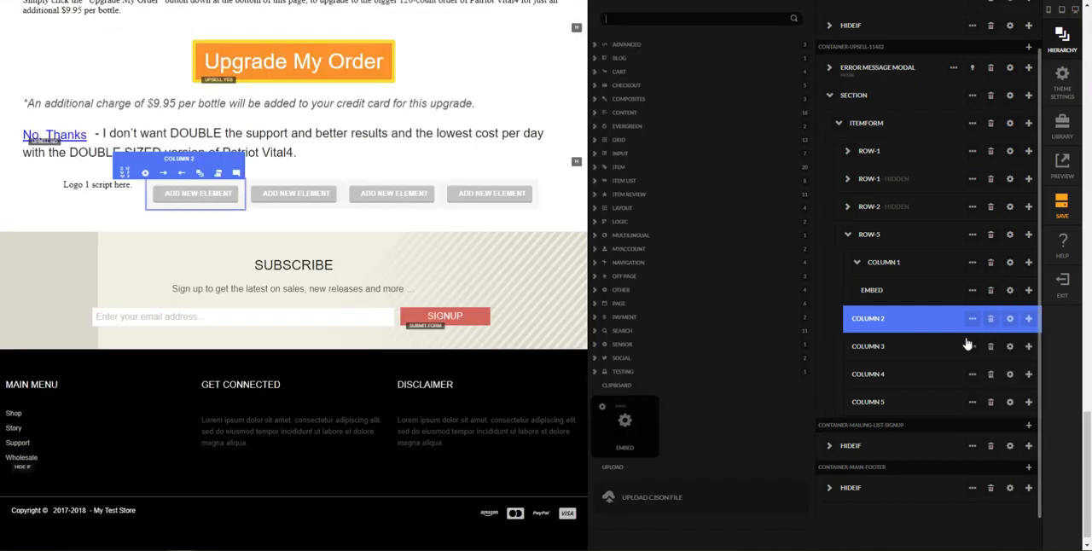
left_click(650, 437)
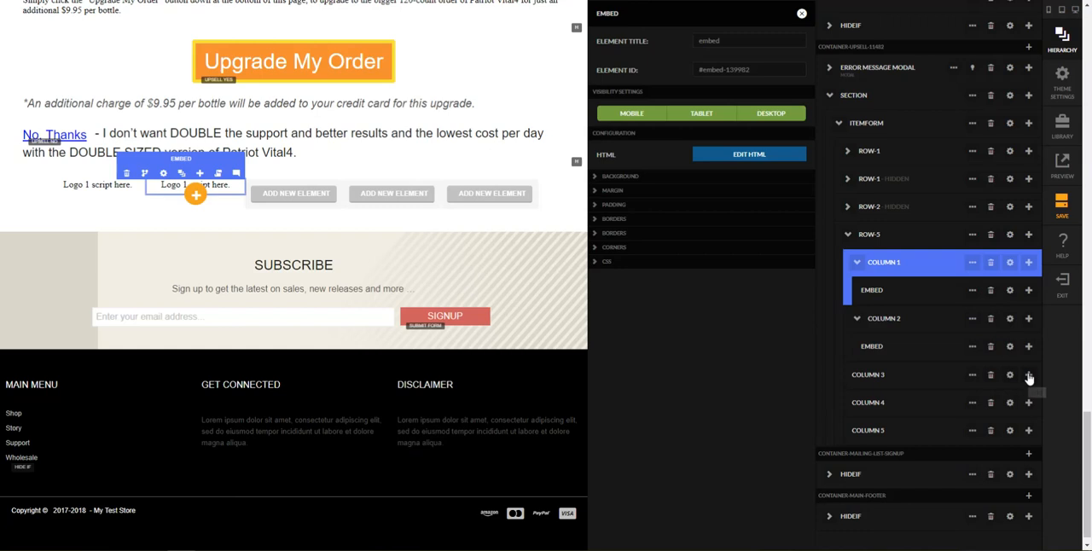
Step: Add the copied embed element from the clipboard as a child of Columns 3, 4 and 5, and close the settings
left_click(1030, 377)
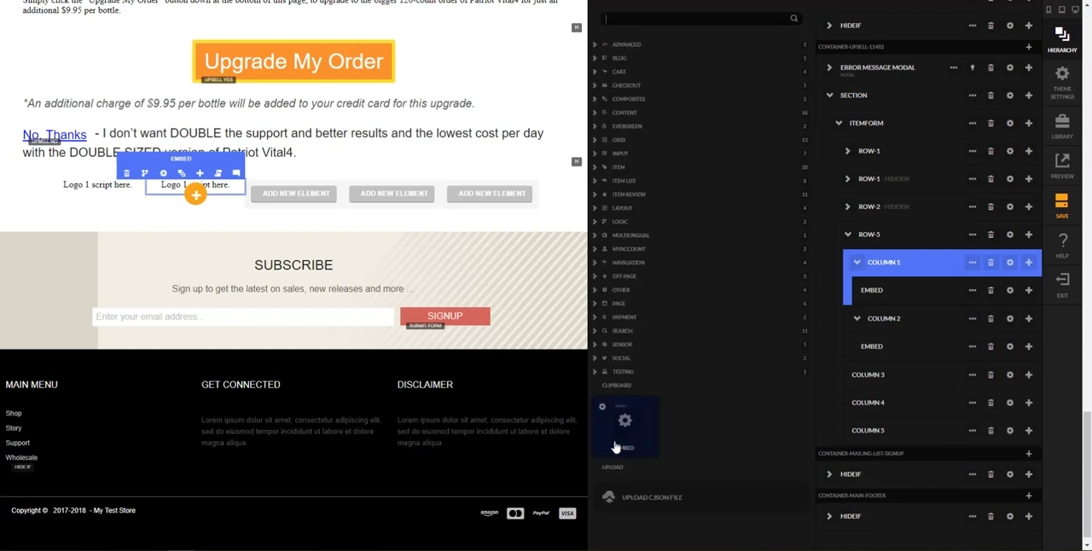
left_click(622, 439)
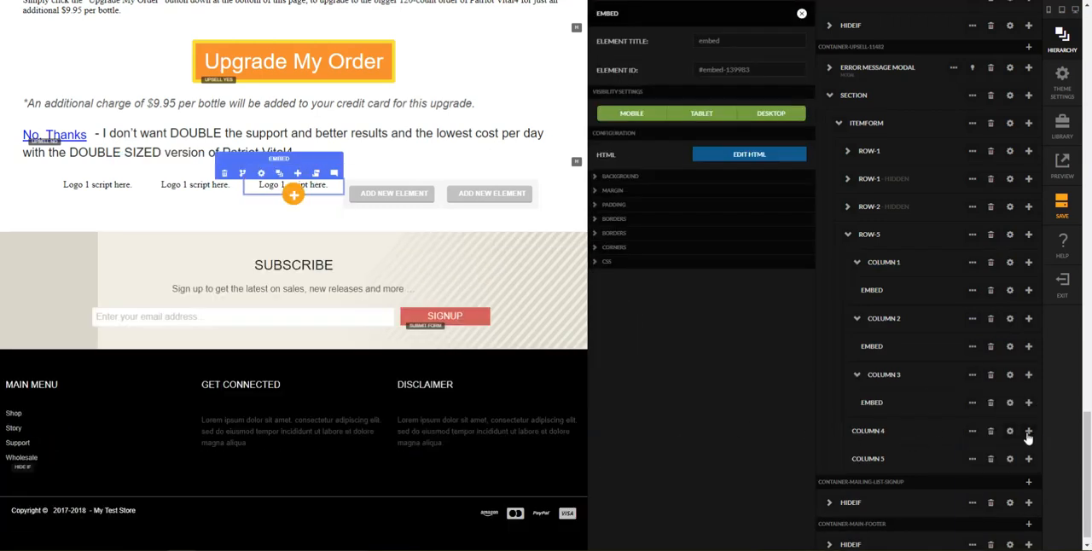
left_click(1029, 431)
left_click(1011, 430)
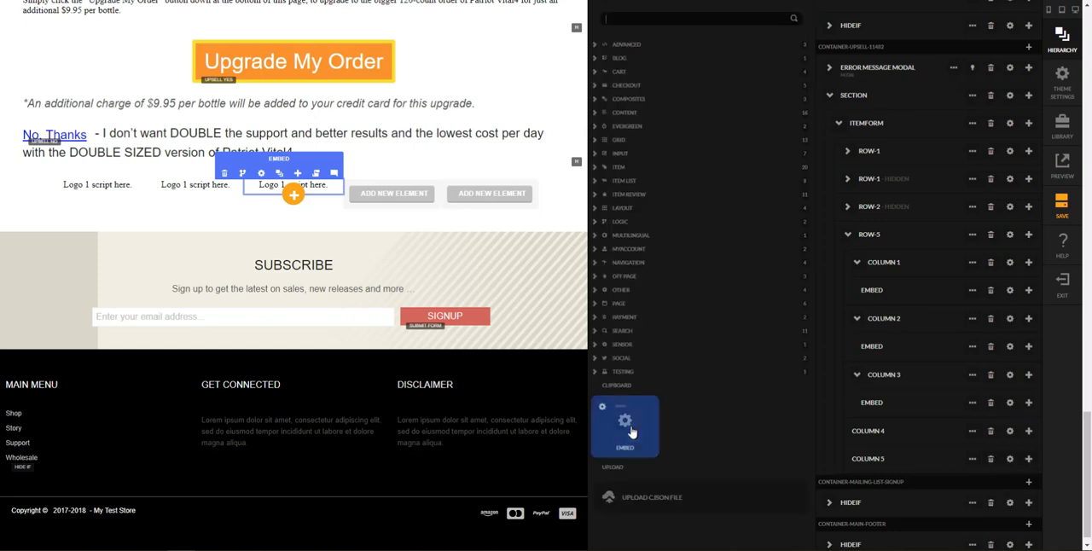
left_click(628, 431)
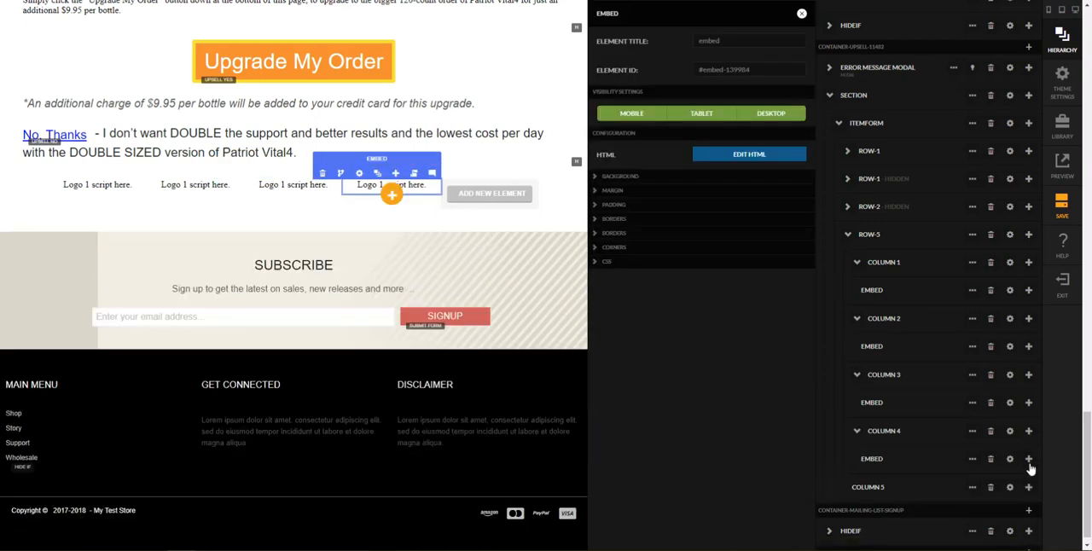
left_click(1029, 488)
left_click(1010, 495)
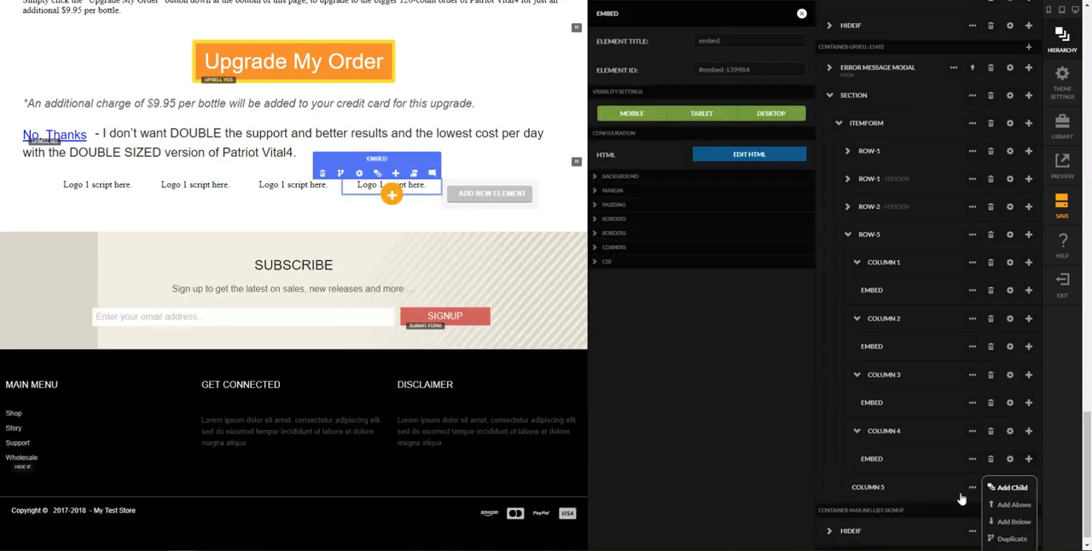
left_click(626, 427)
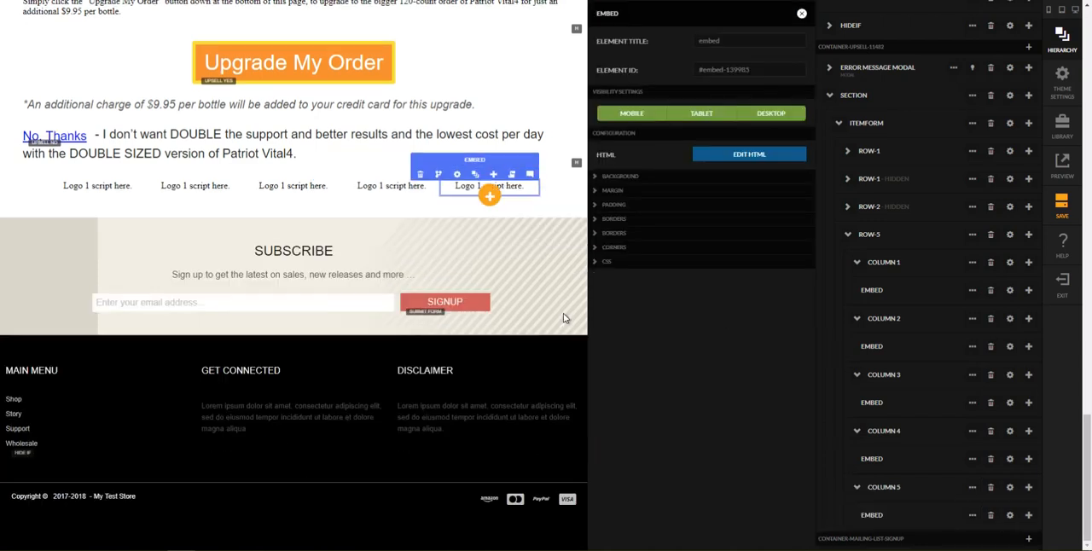
left_click(334, 223)
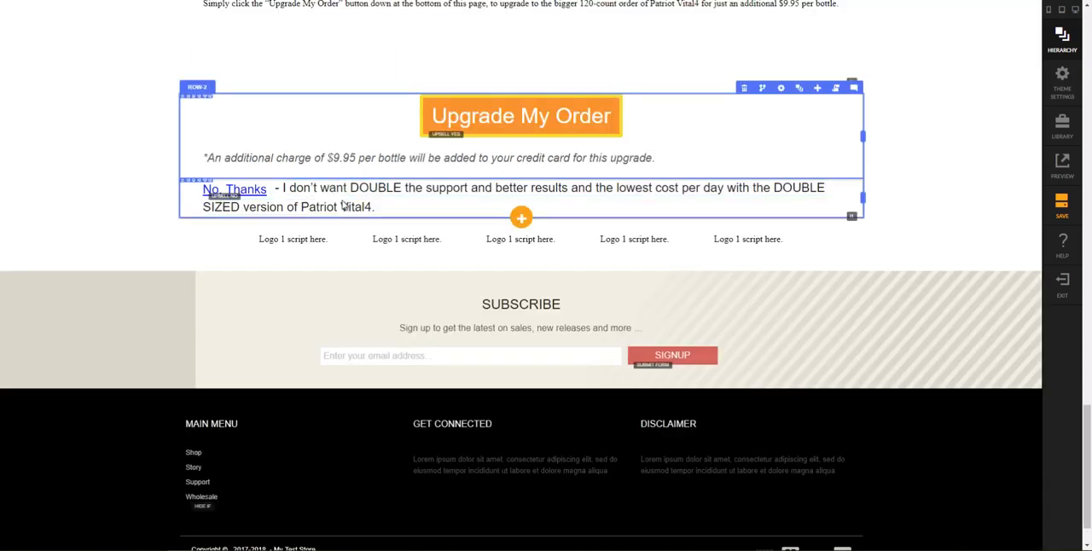
Step: Change the placeholder text in Column 2's embed HTML to "Logo 2 script here."
left_click(410, 242)
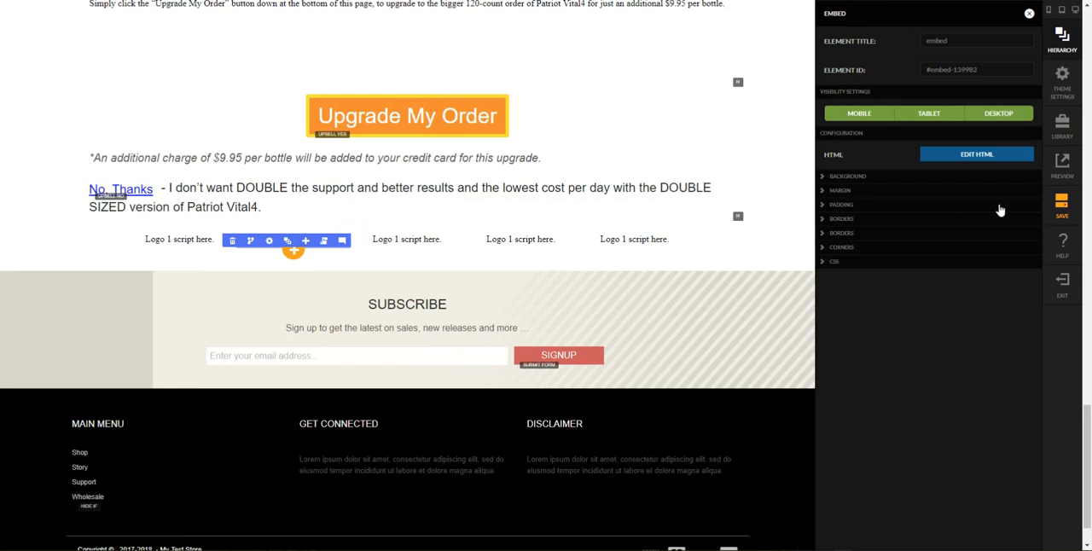
left_click(980, 158)
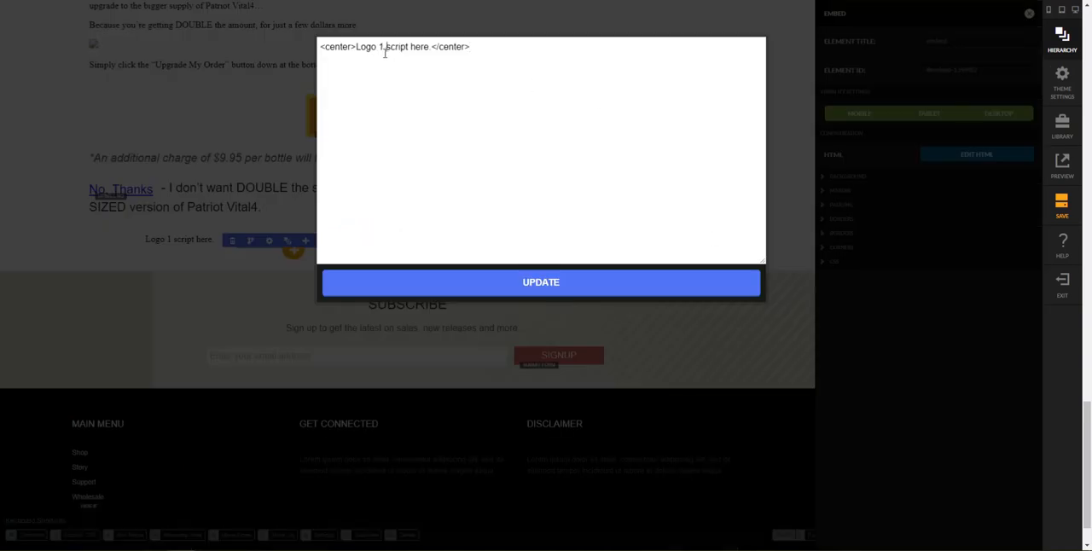
left_click(490, 284)
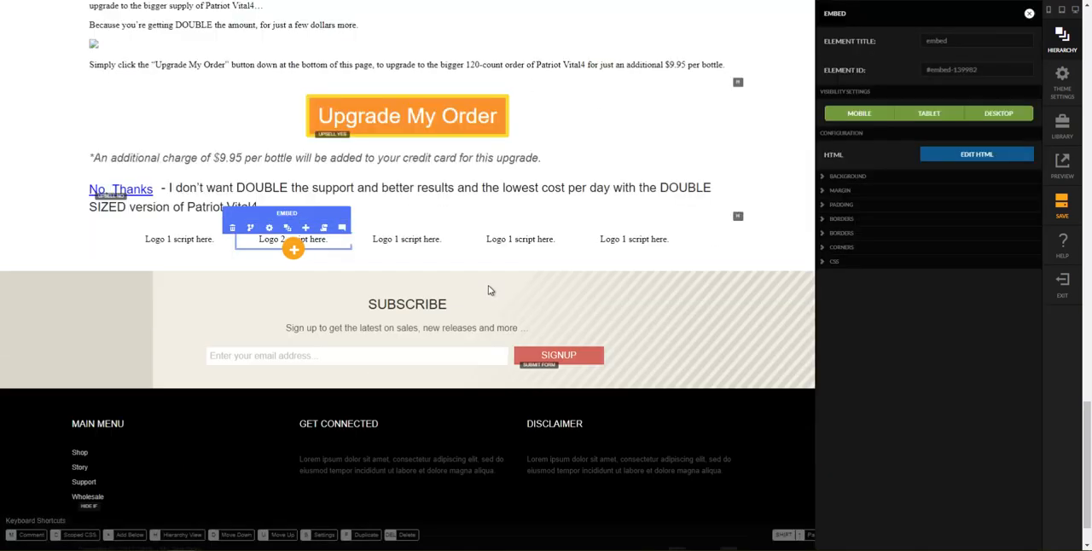
Step: Change the placeholder text in Column 3's embed HTML to "Logo 3 script here."
left_click(450, 243)
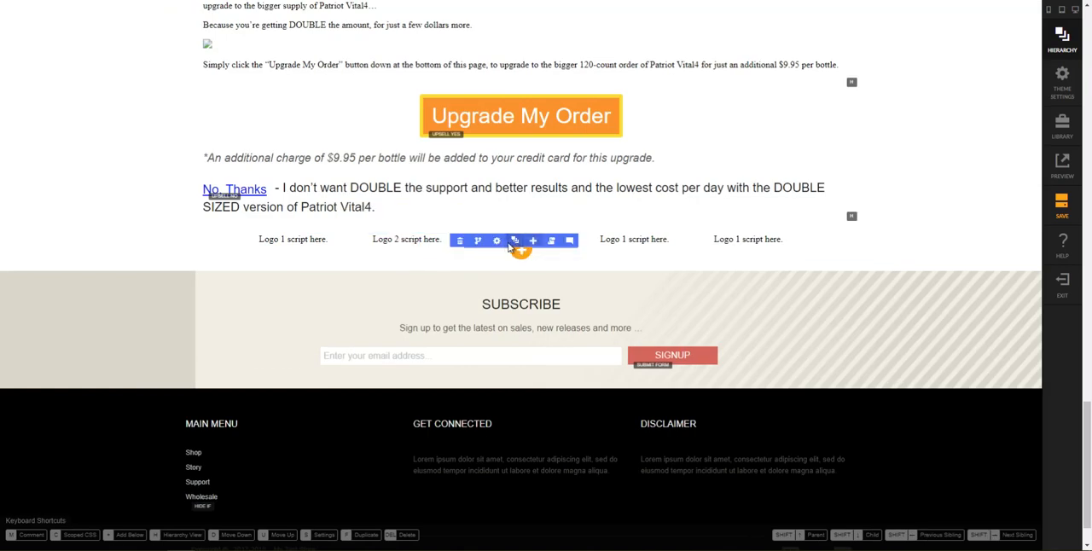
left_click(497, 241)
left_click(981, 158)
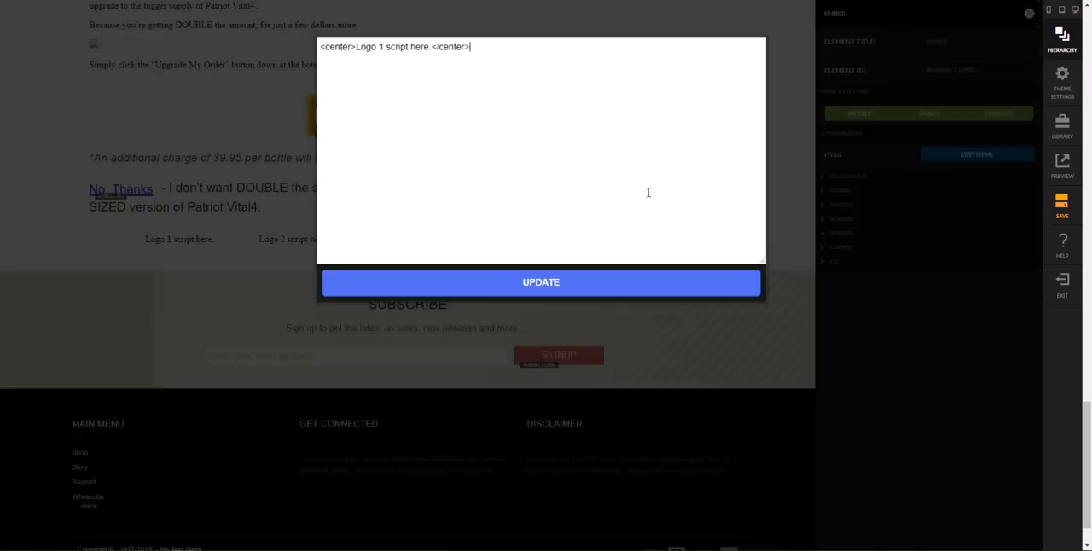
left_click(391, 53)
key("BackSpace")
key("BackSpace")
type("3")
left_click(409, 296)
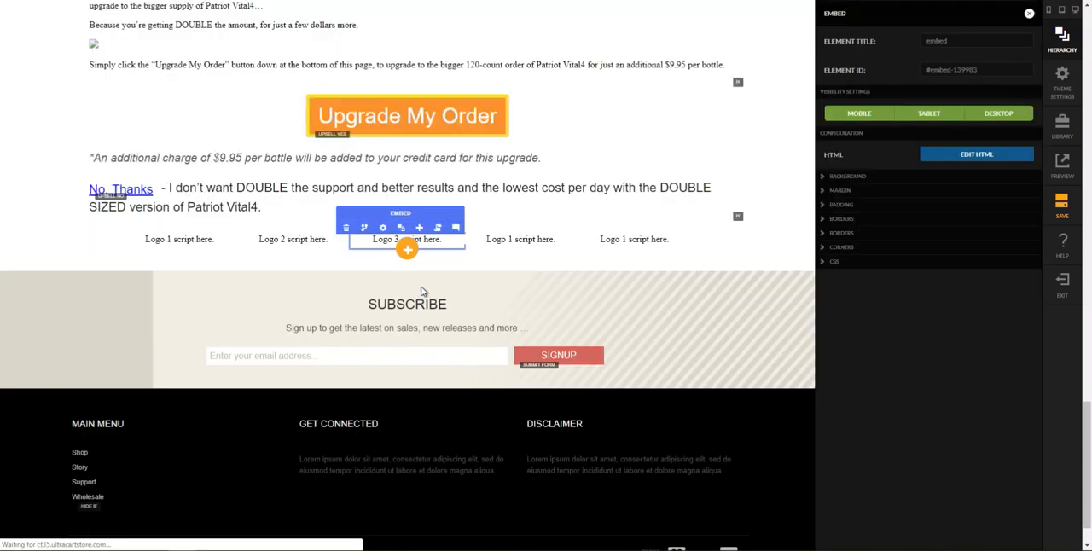
Step: Change the placeholder text in Column 4's embed HTML to "Logo 4 script here."
left_click(564, 244)
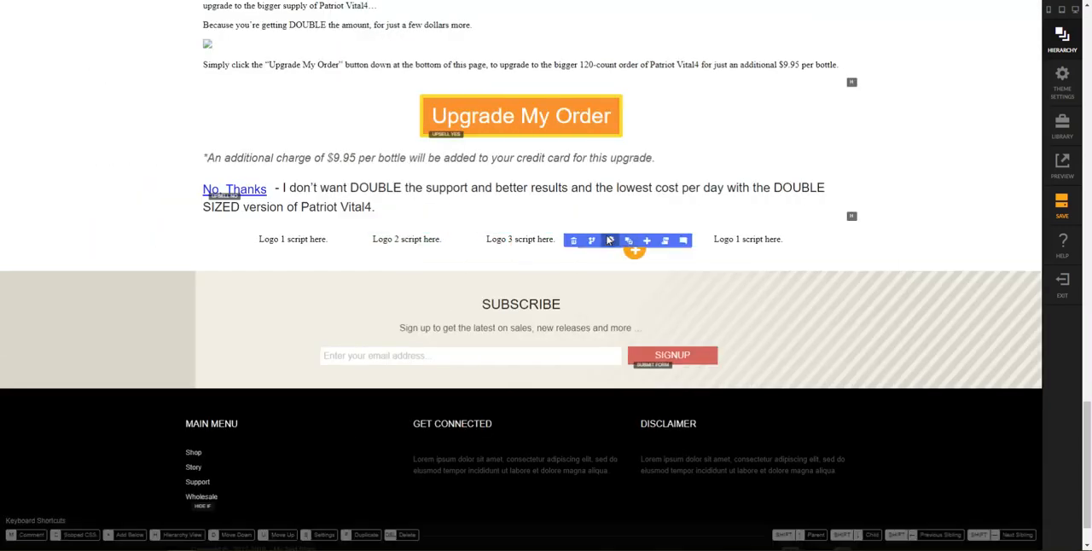
left_click(610, 241)
left_click(947, 155)
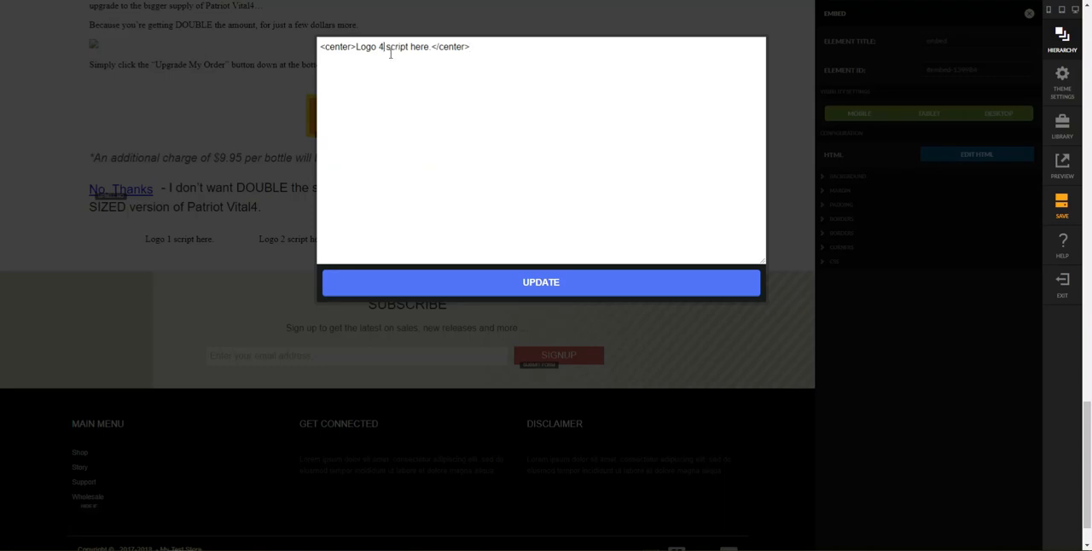
left_click(530, 281)
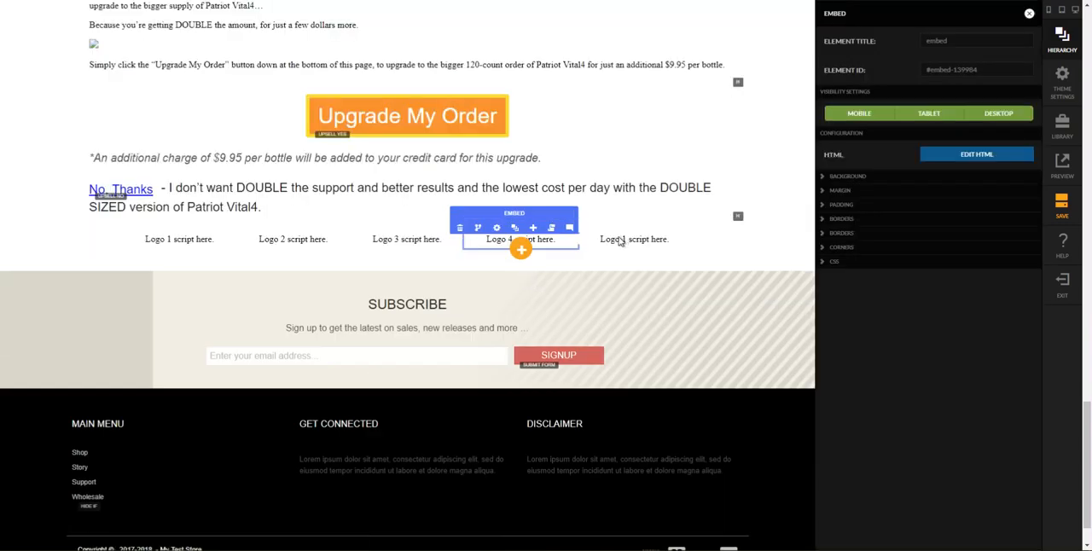
Step: Change the placeholder text in Column 5's embed HTML to "Logo 5 script here." and save the page
left_click(621, 241)
left_click(724, 227)
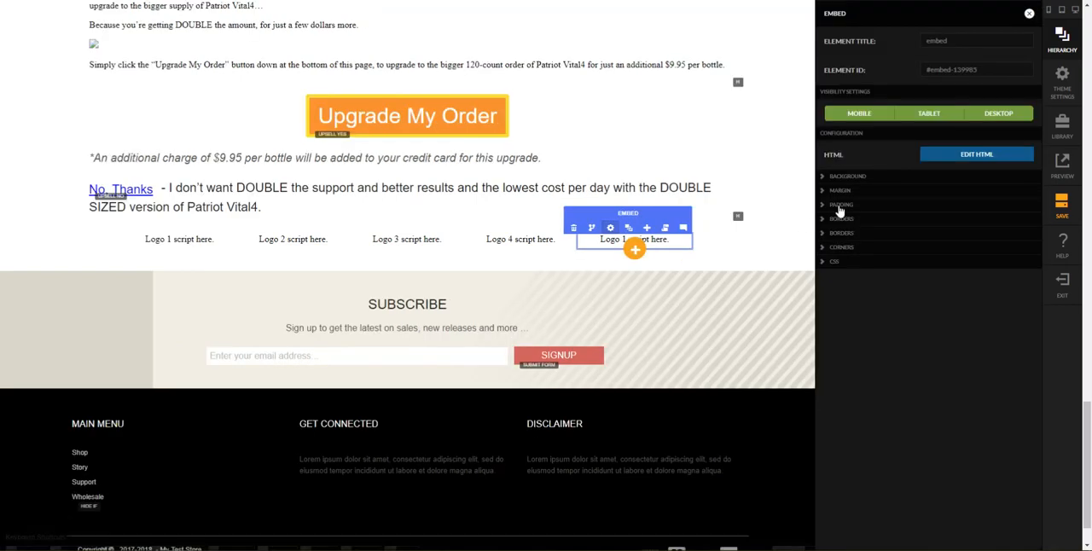
left_click(935, 158)
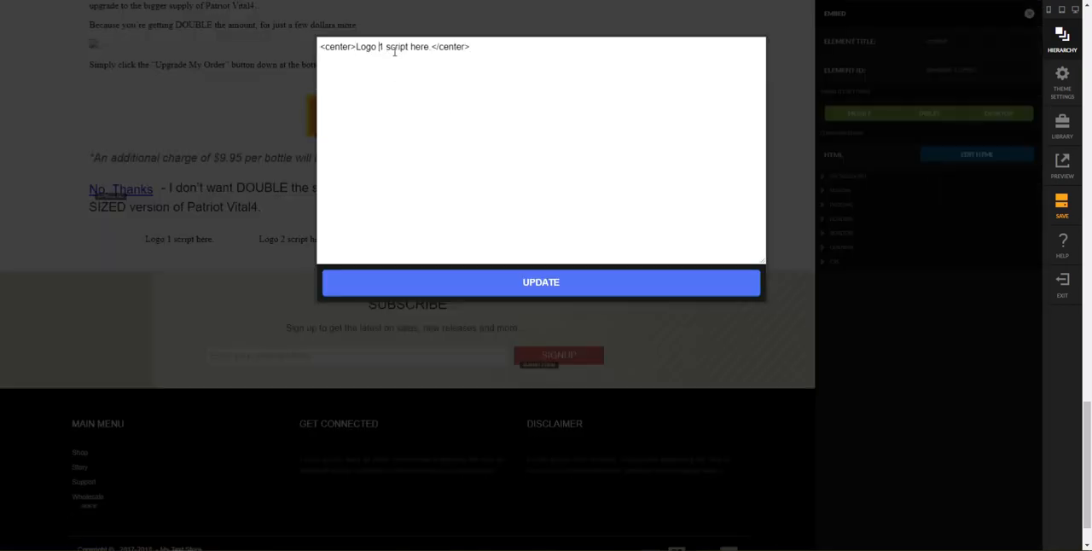
left_click(530, 283)
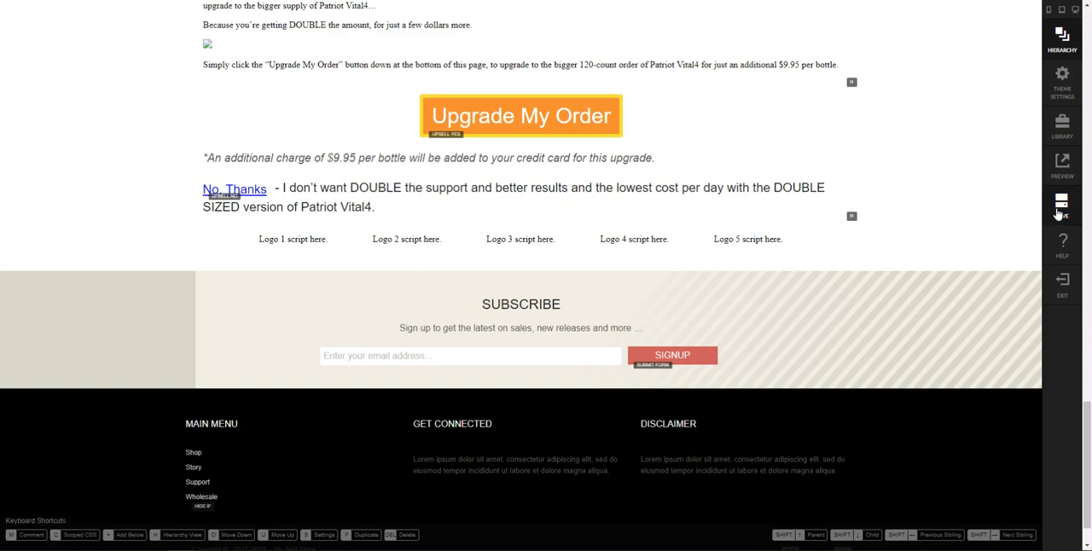
left_click(1061, 207)
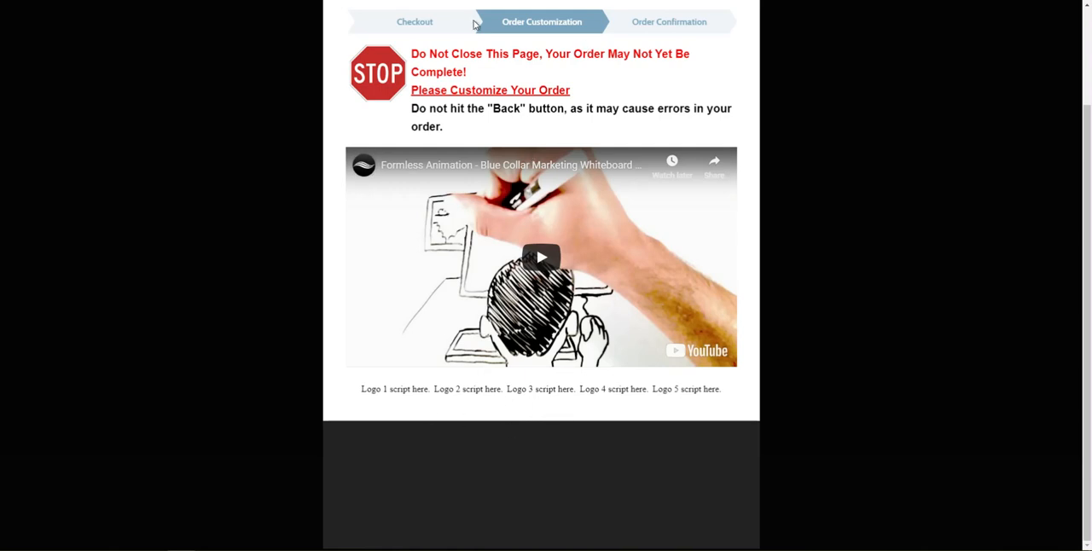
Step: Examine the logo row's layout in the desktop and mobile previews, and compare the page with the original upsell page
scroll(475, 25, "up", 3)
left_click(619, 23)
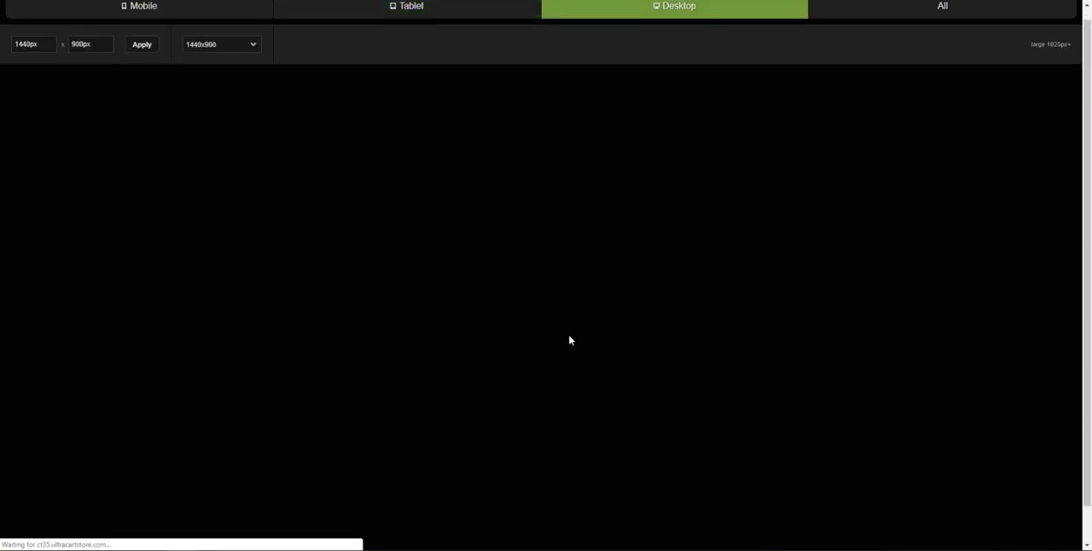
scroll(571, 340, "down", 1)
scroll(855, 372, "down", 1)
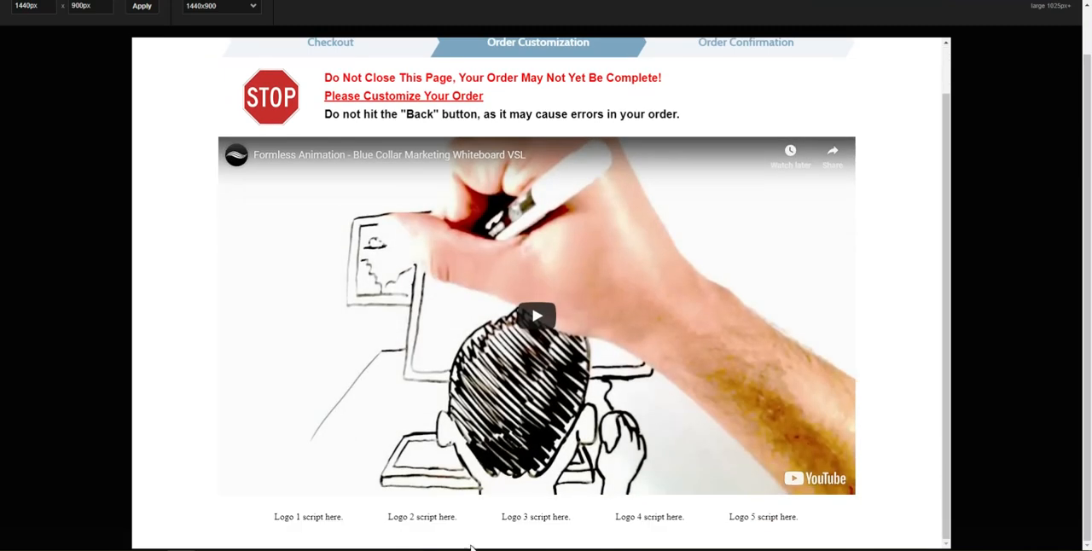
scroll(395, 85, "up", 3)
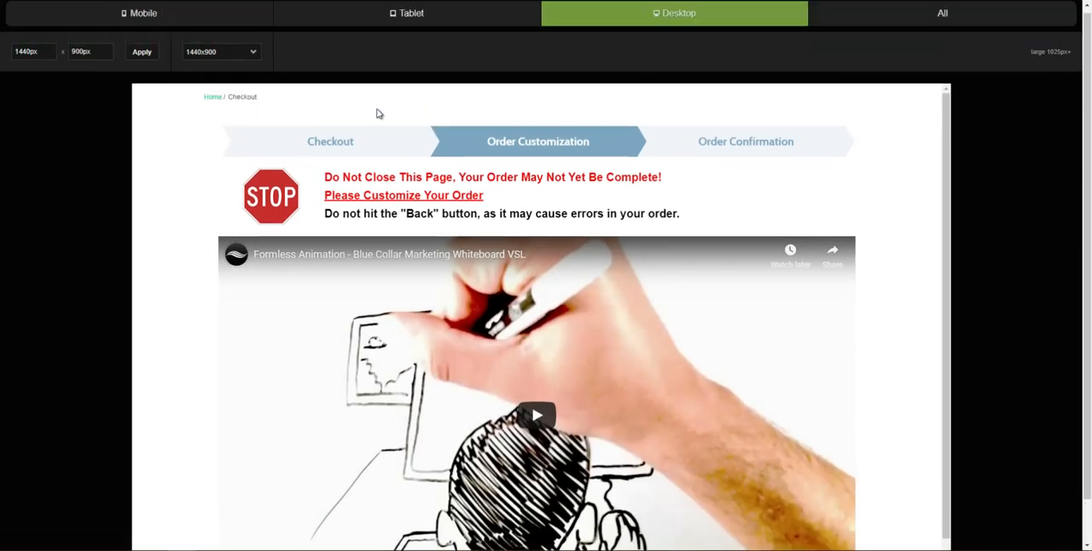
left_click(177, 24)
scroll(606, 370, "down", 1)
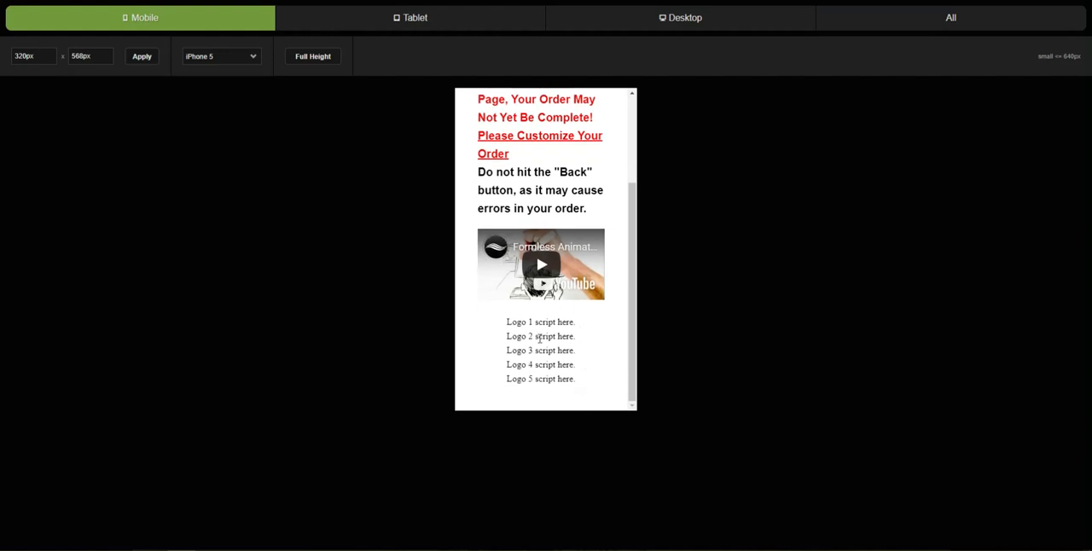
scroll(557, 370, "up", 2)
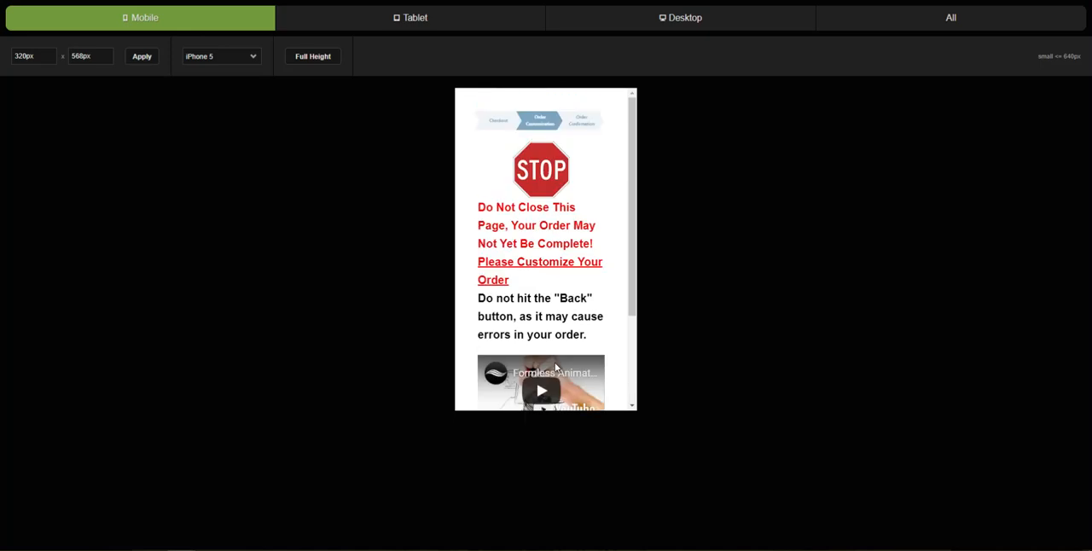
scroll(556, 368, "down", 2)
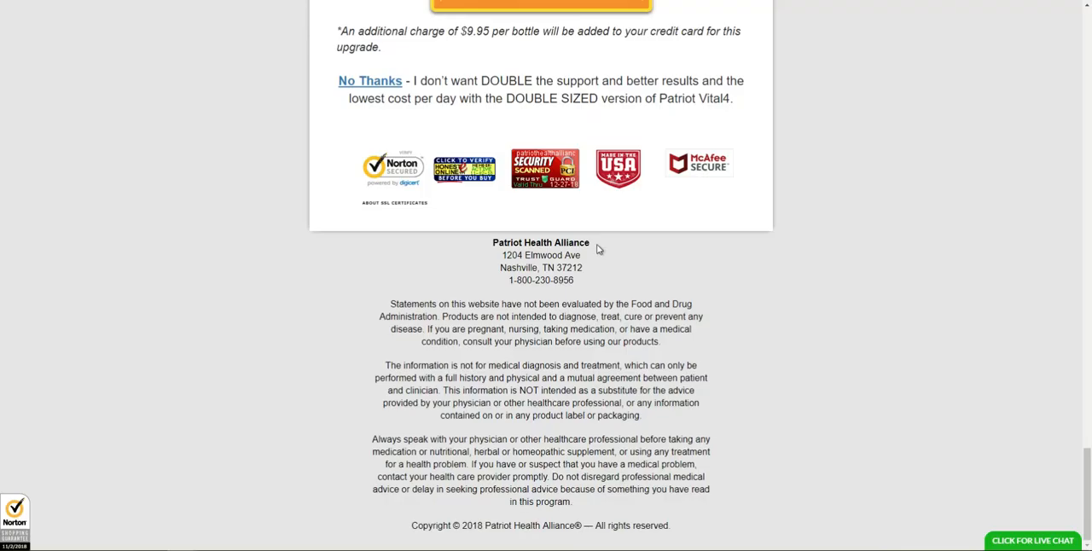
scroll(722, 315, "up", 10)
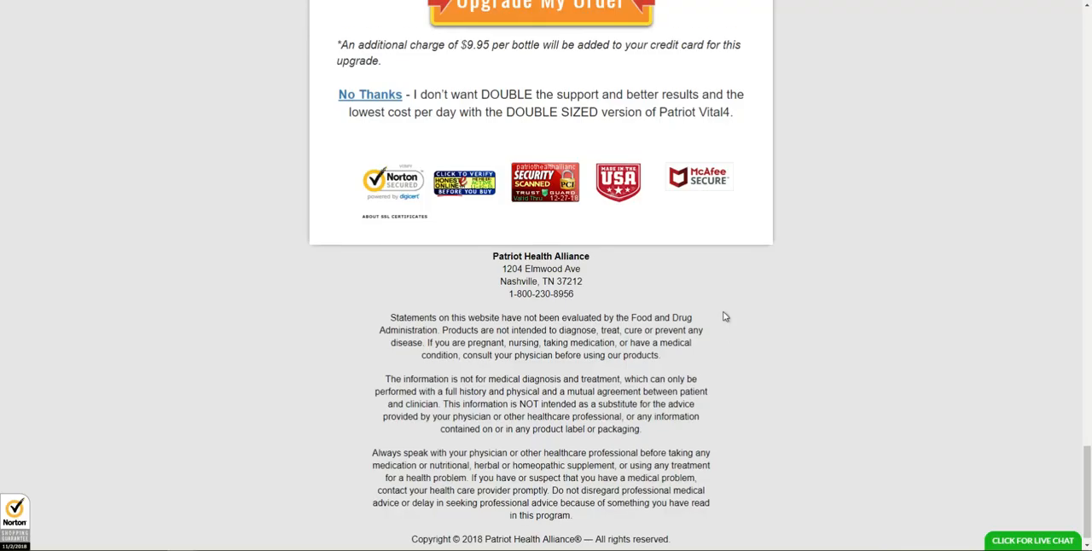
scroll(711, 346, "up", 10)
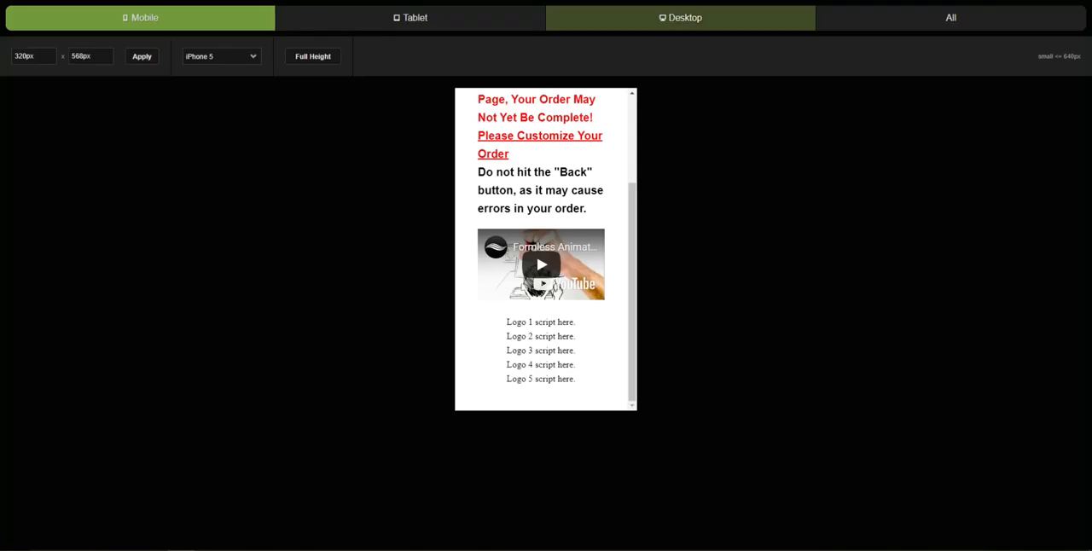
left_click(654, 20)
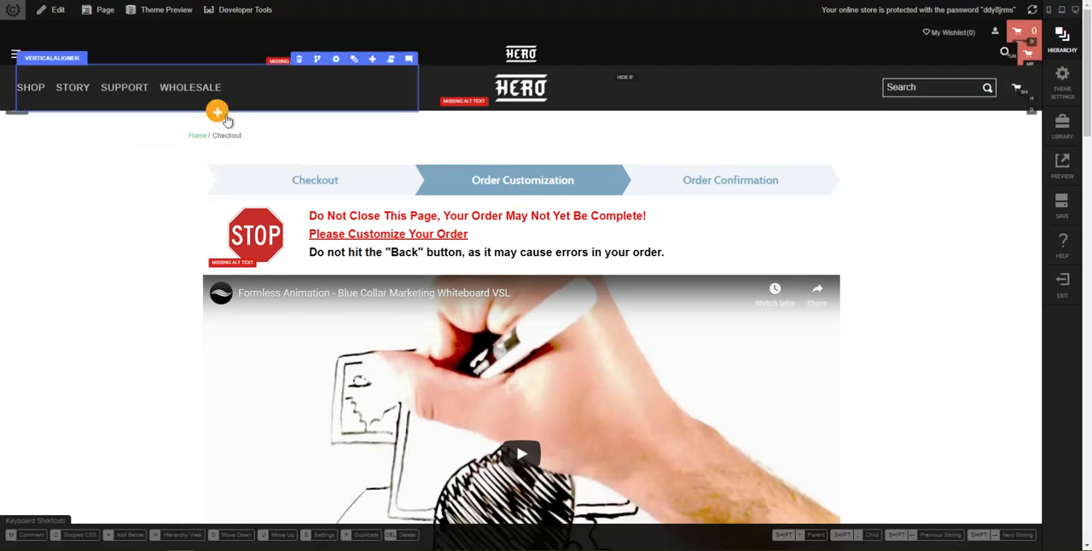
Step: Set a light grey custom background color on the container-upsell-11482 container
left_click(778, 160)
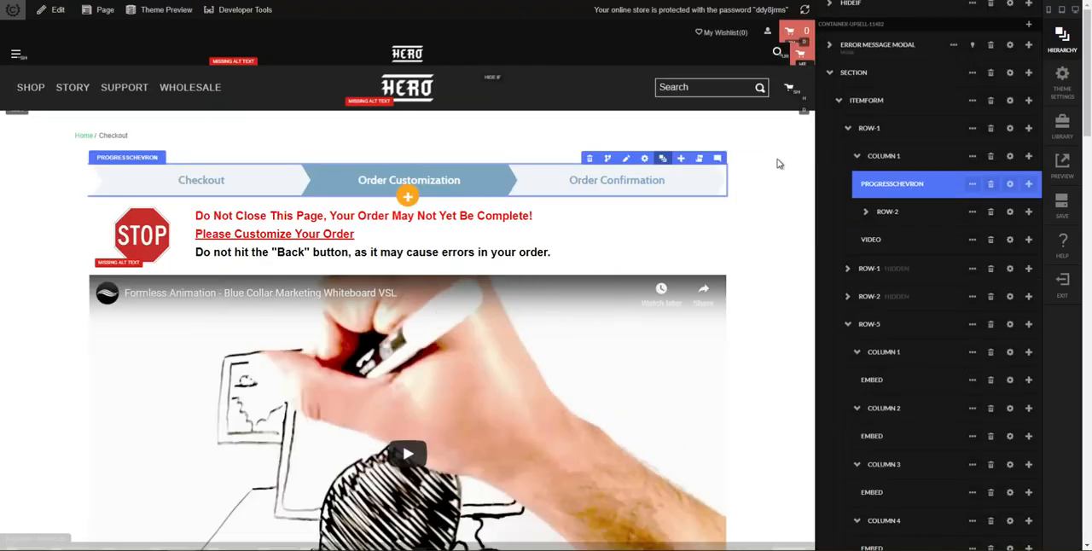
left_click(830, 74)
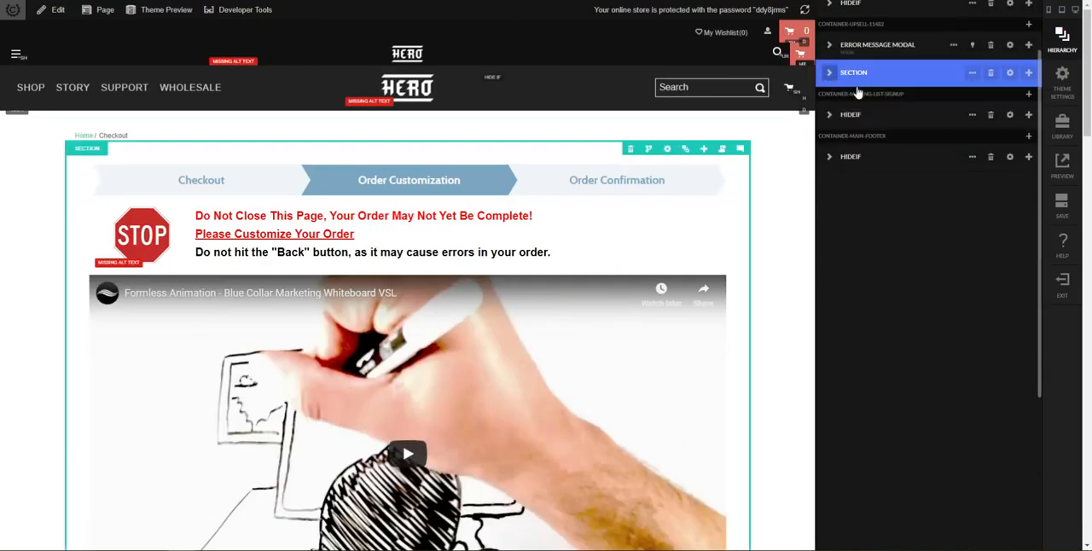
mouse_move(1060, 57)
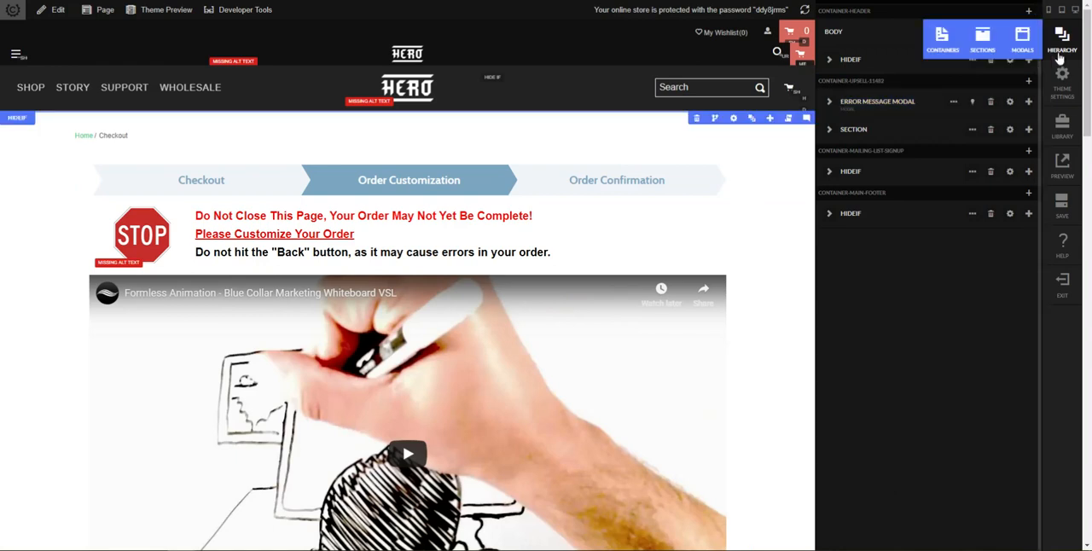
left_click(944, 47)
left_click(878, 72)
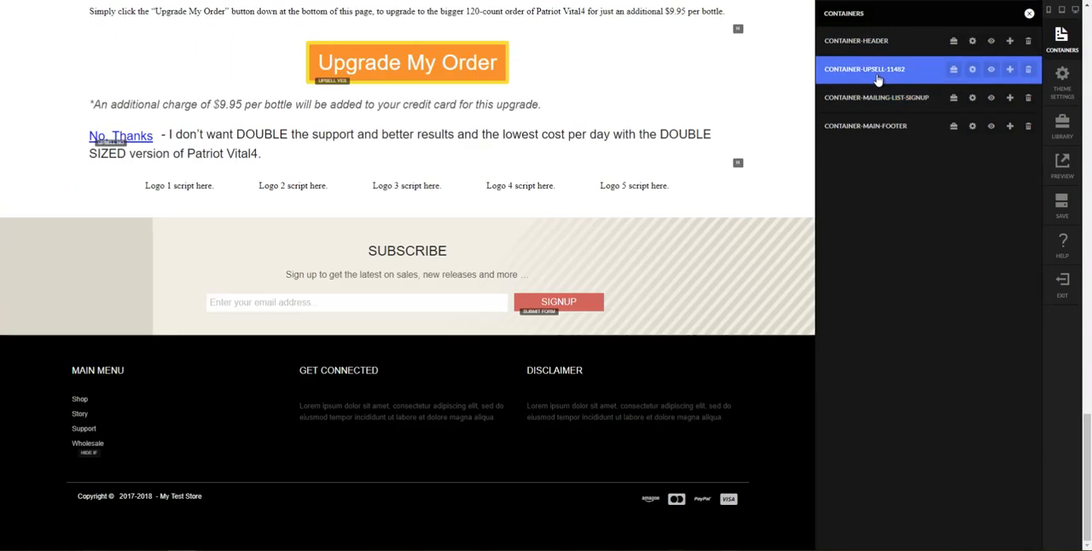
left_click(972, 70)
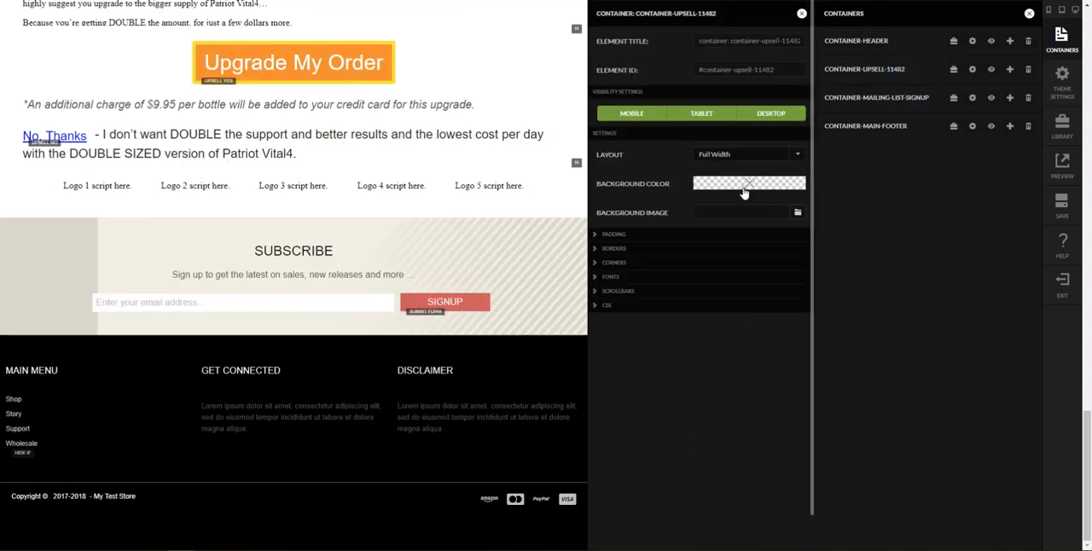
left_click(744, 193)
left_click(725, 47)
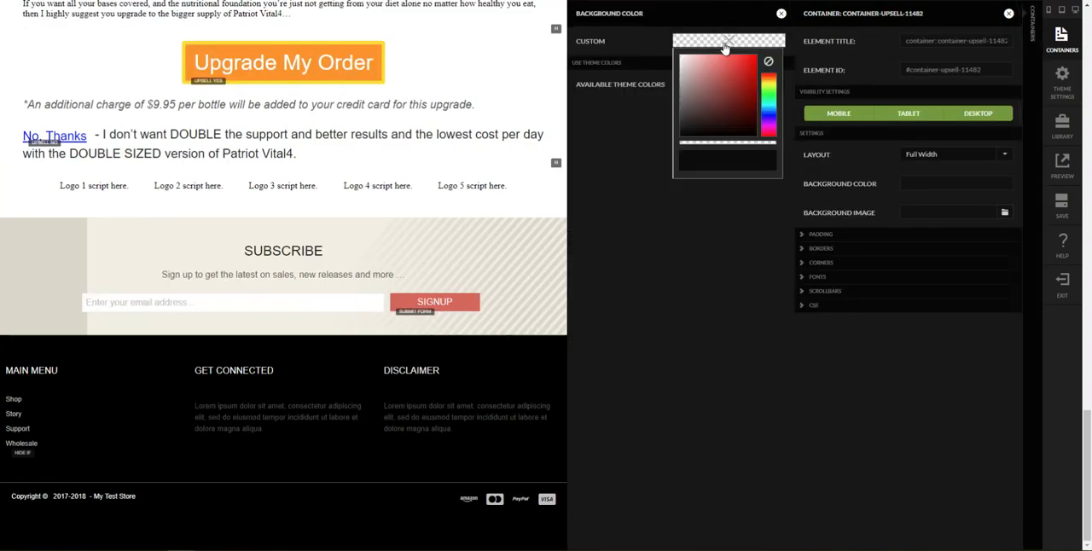
left_click(707, 153)
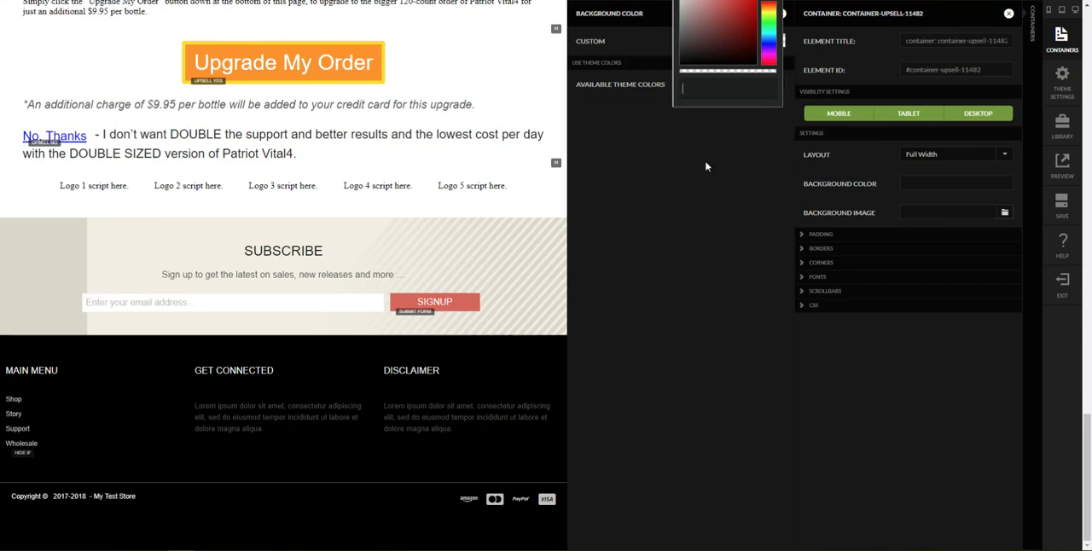
key("Return")
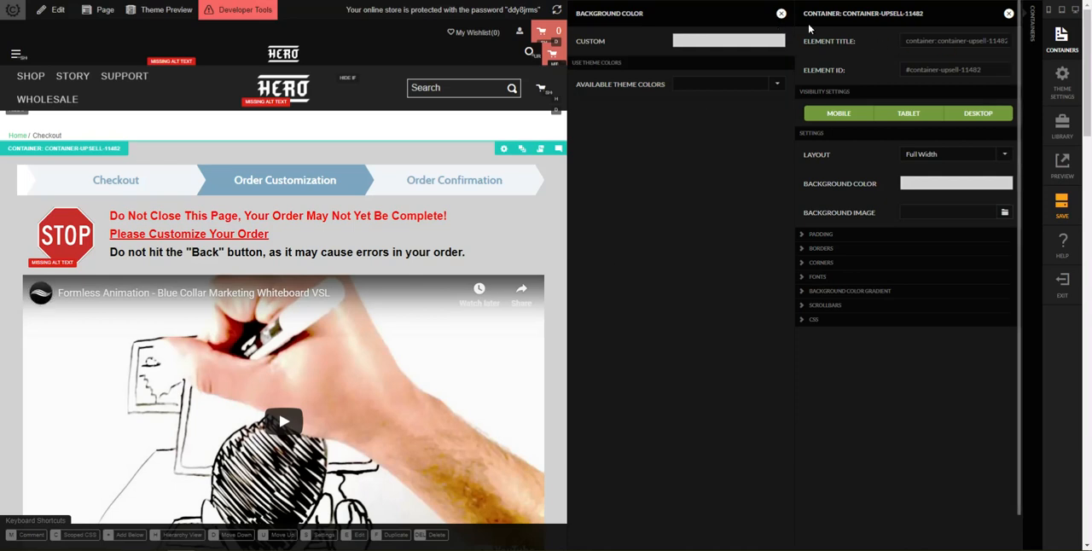
left_click(782, 13)
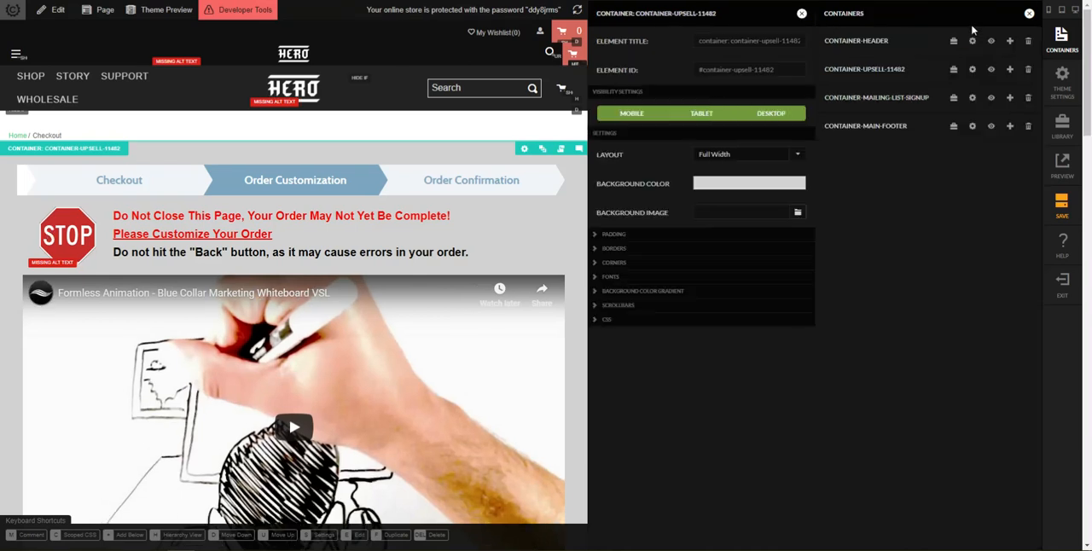
left_click(803, 15)
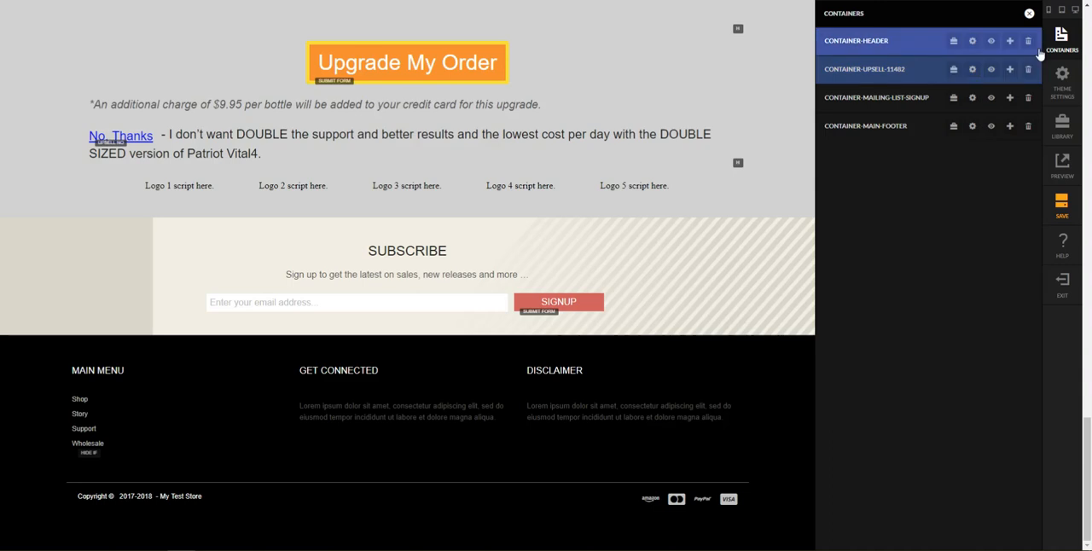
Step: Set the background color of the upsell container's section to white, rgb(255, 255, 255)
mouse_move(1055, 47)
left_click(945, 48)
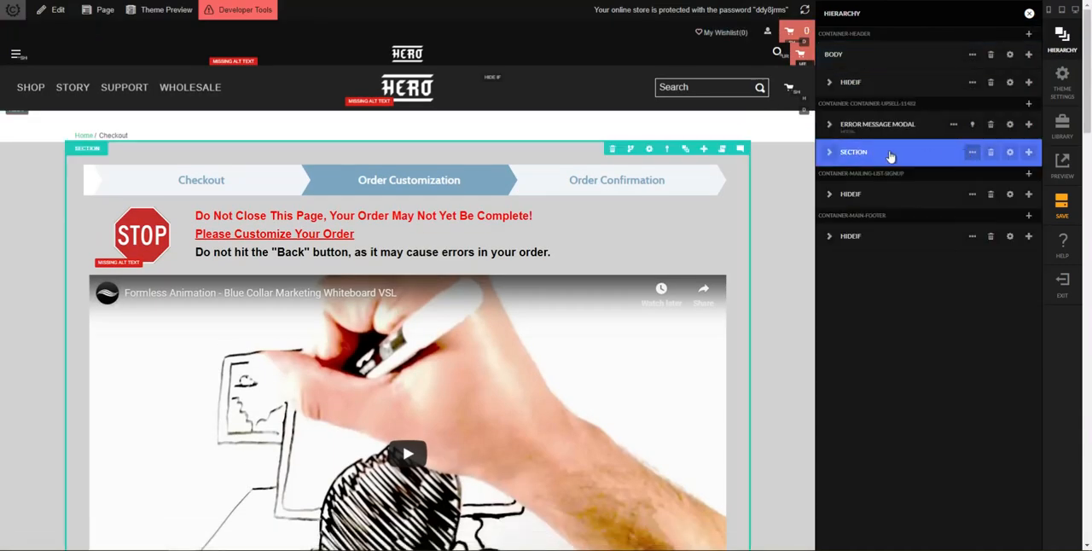
left_click(1008, 154)
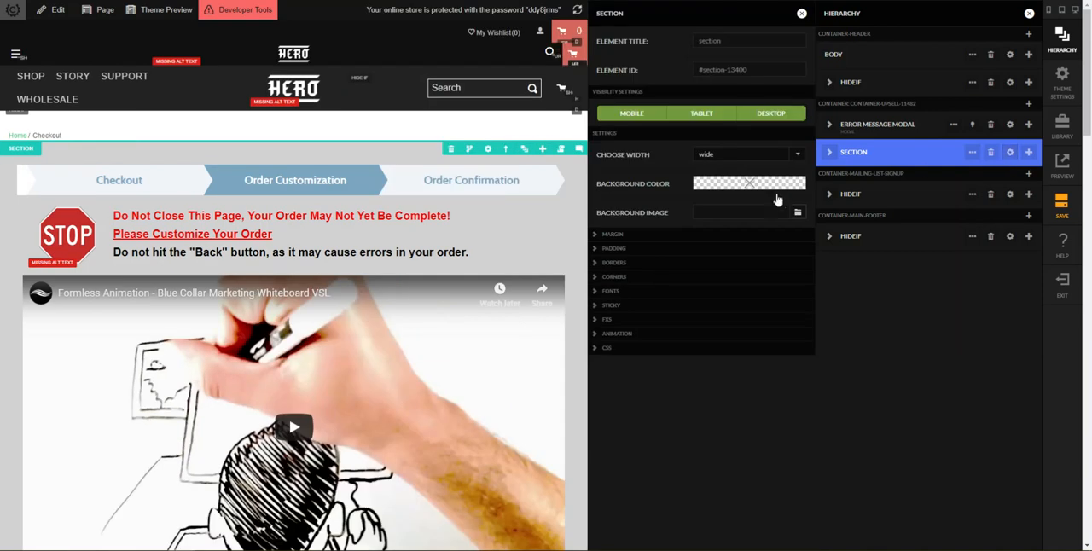
left_click(773, 188)
left_click(698, 47)
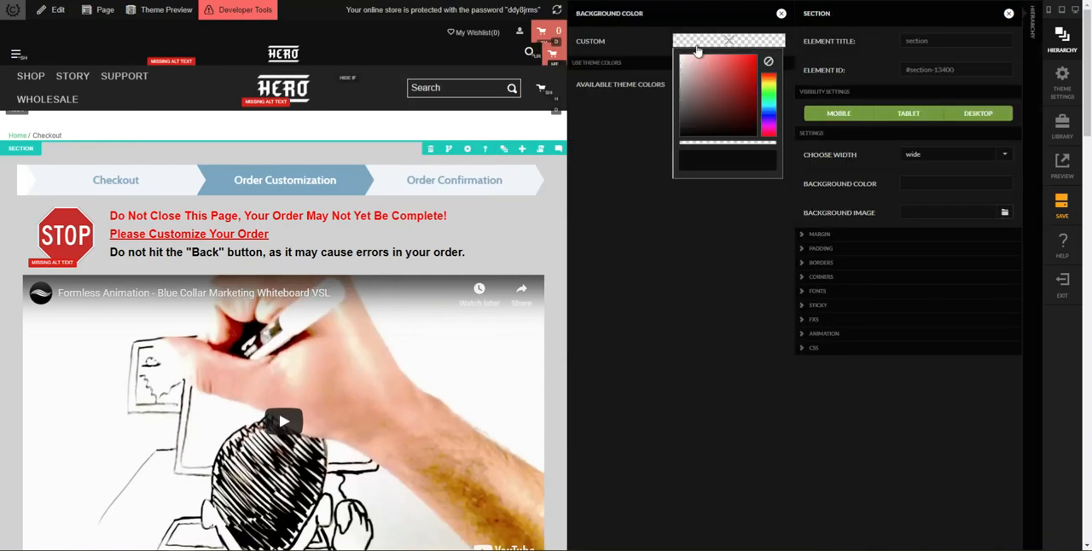
left_click(698, 158)
key("Return")
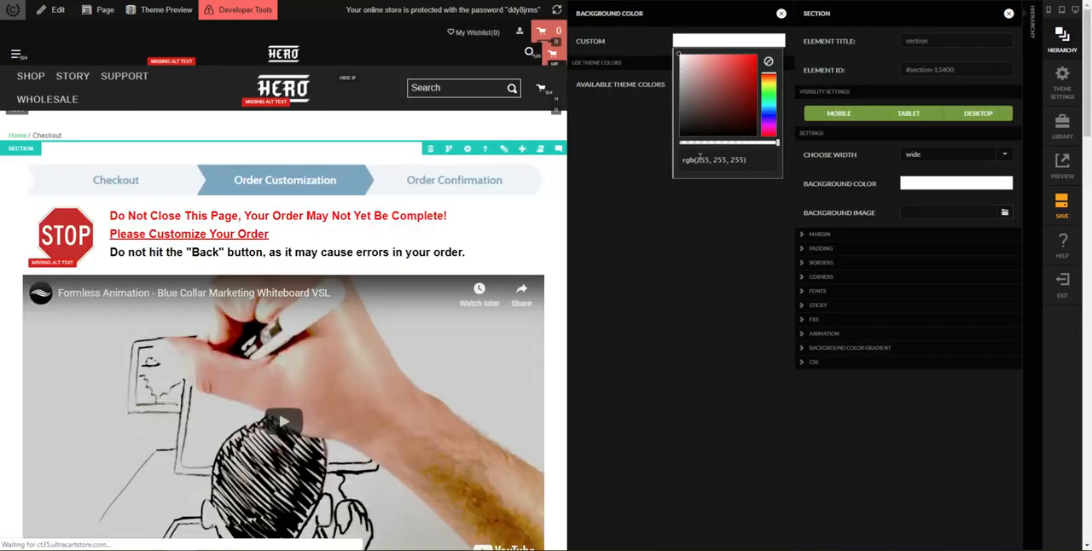
left_click(565, 256)
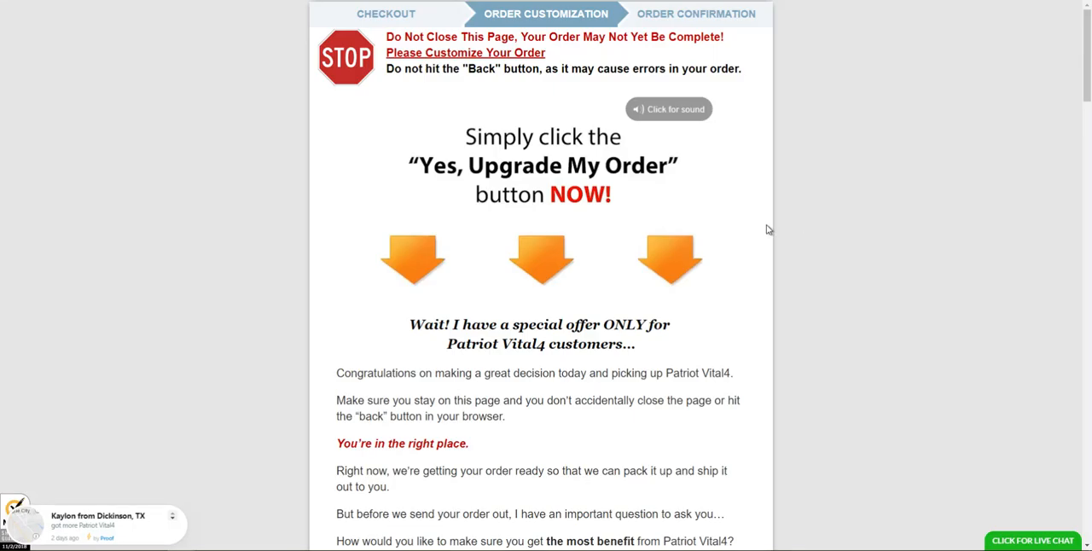
Step: Inspect the computed styles of the first-container div on the original upsell page to find its box shadow
right_click(775, 215)
left_click(790, 340)
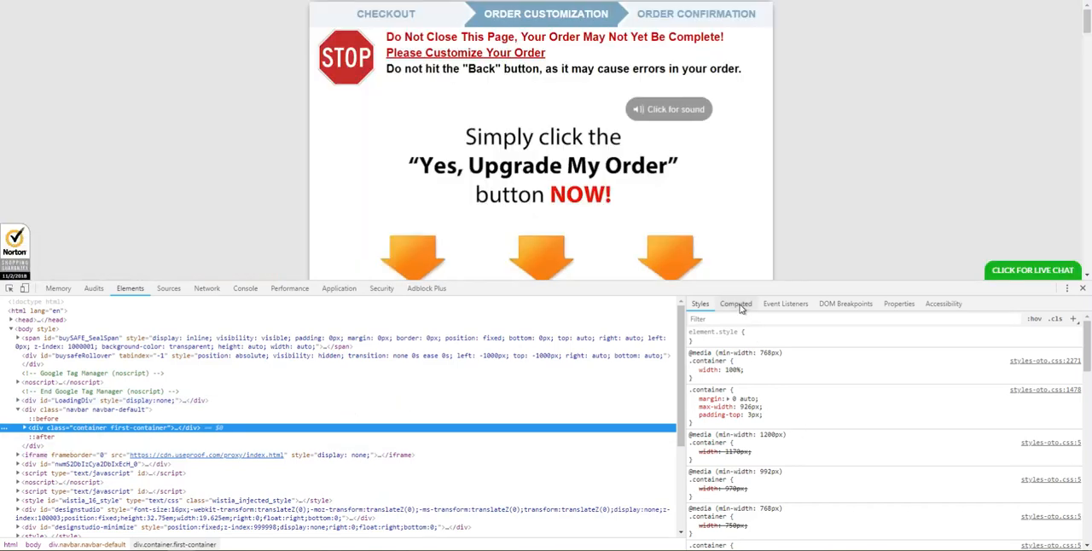
left_click(736, 303)
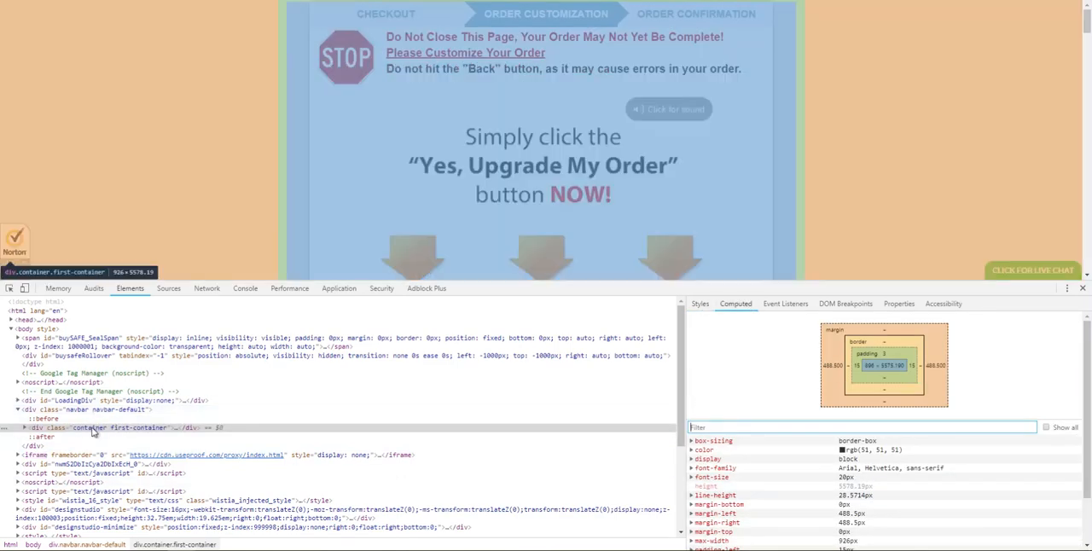
left_click(92, 434)
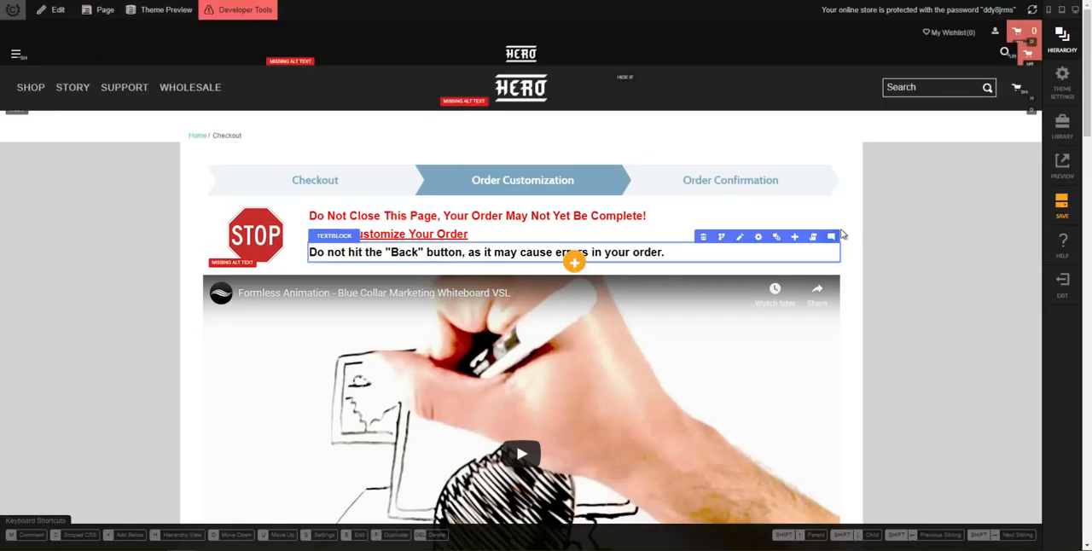
Step: Add "box-shadow: rgb(0, 0, 0) 0px 0px 15px -5px;" to the upsell section's scoped style tag for all screen sizes
left_click(792, 158)
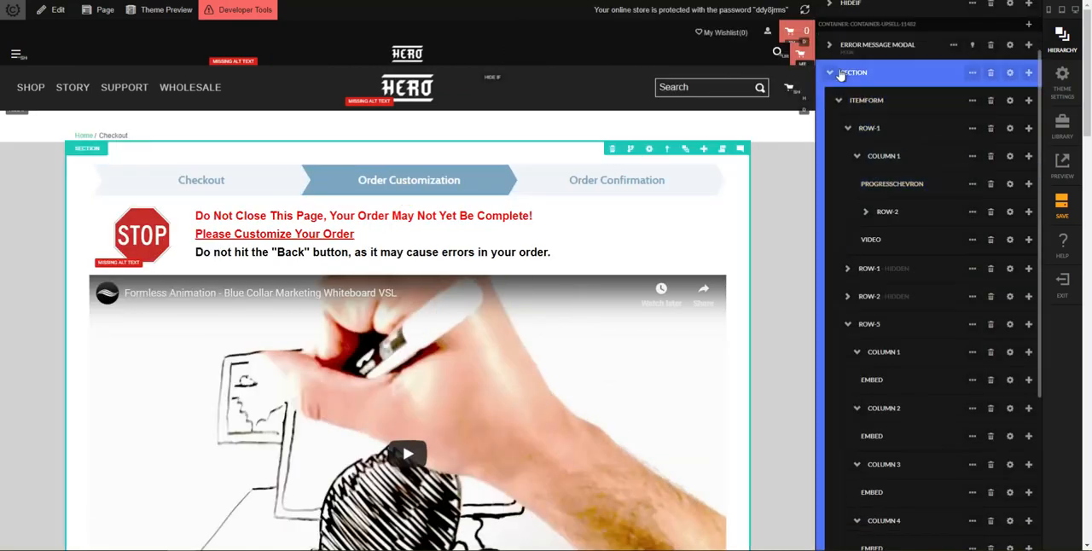
left_click(1010, 73)
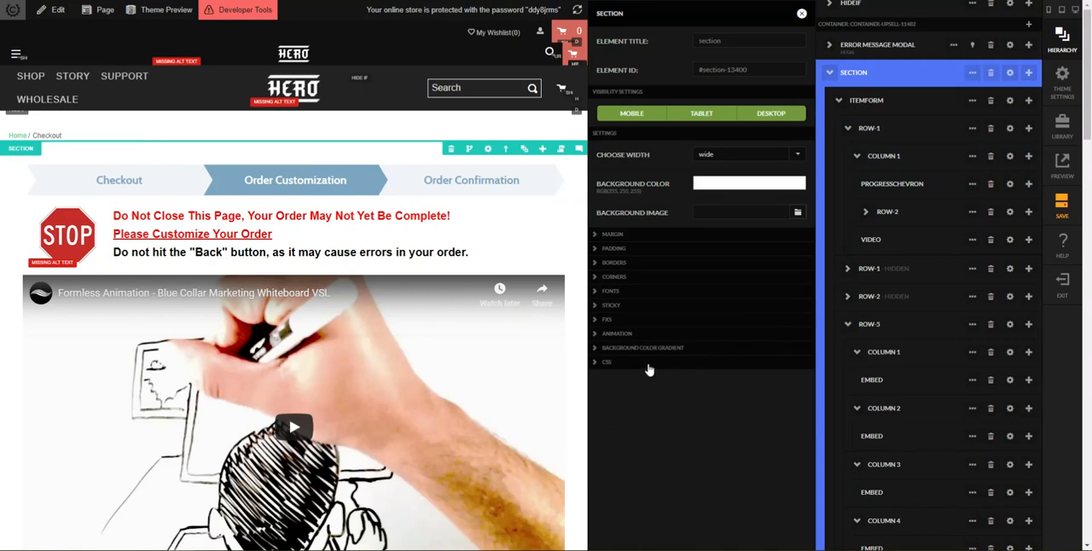
left_click(608, 362)
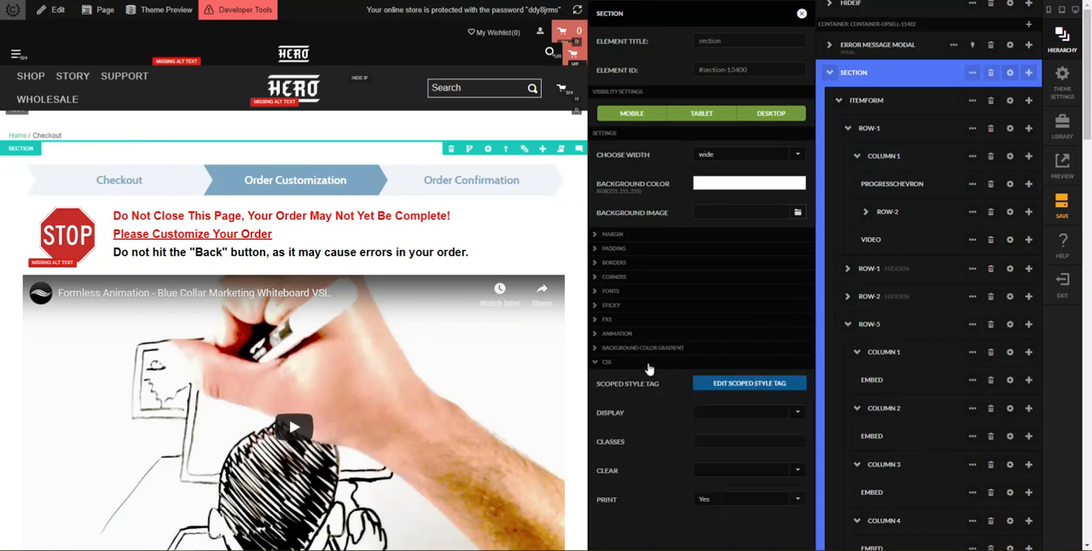
left_click(751, 383)
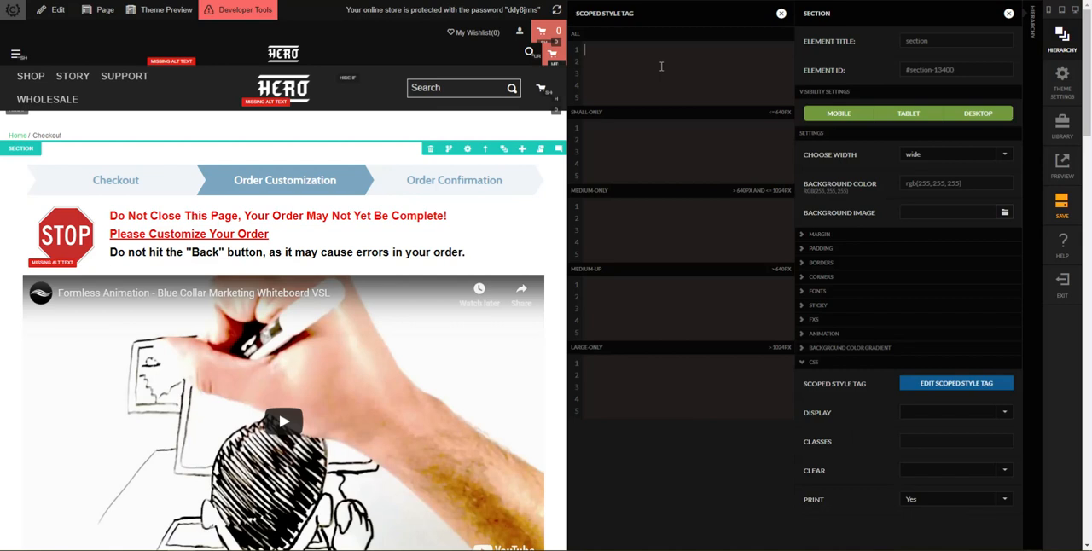
type("{")
key("Return")
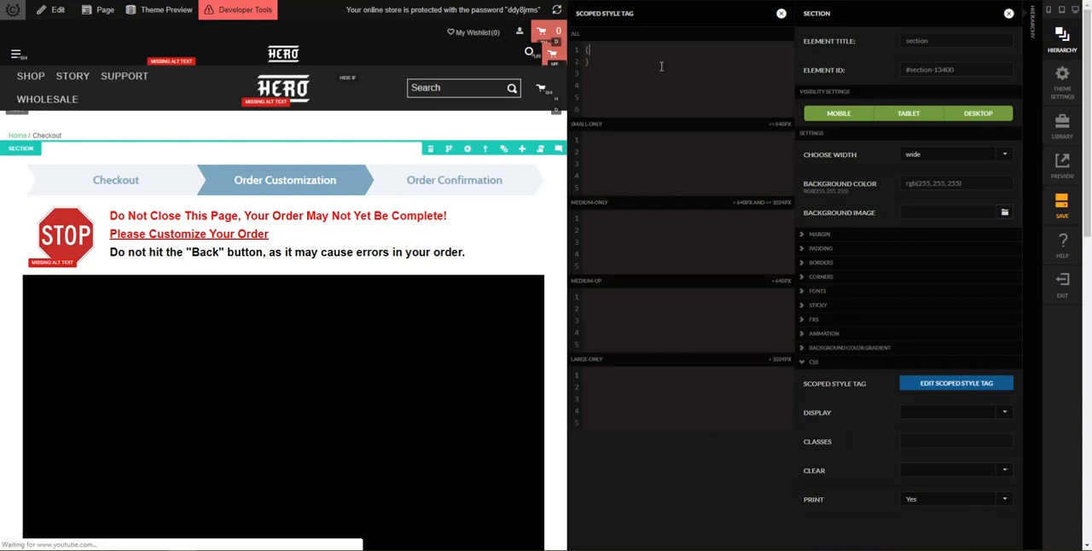
key("Return")
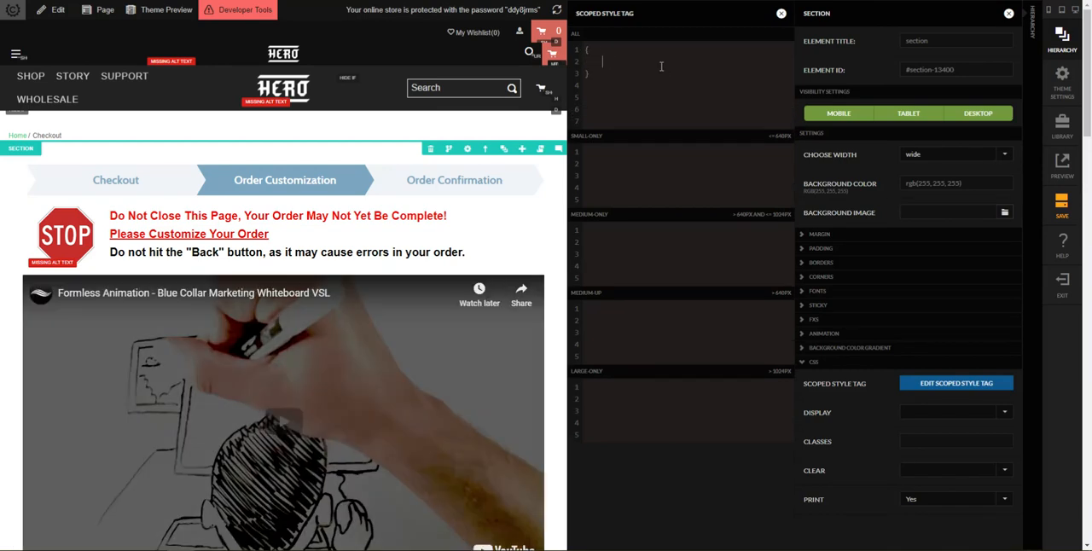
type("box-shadow")
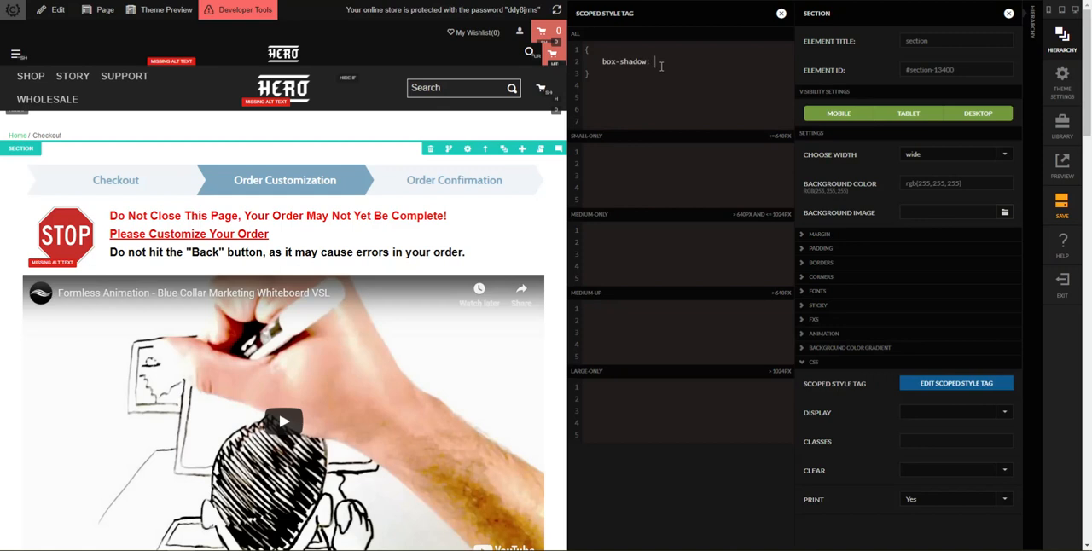
type(":")
type("rgb(0, 0, 0) 0px 0px 15px -5px")
type(";")
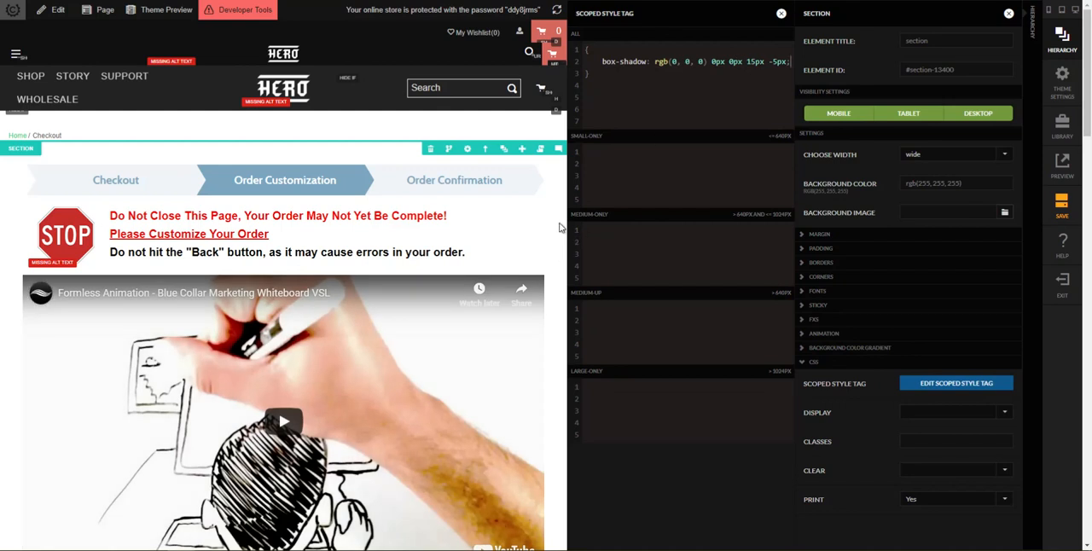
key("Escape")
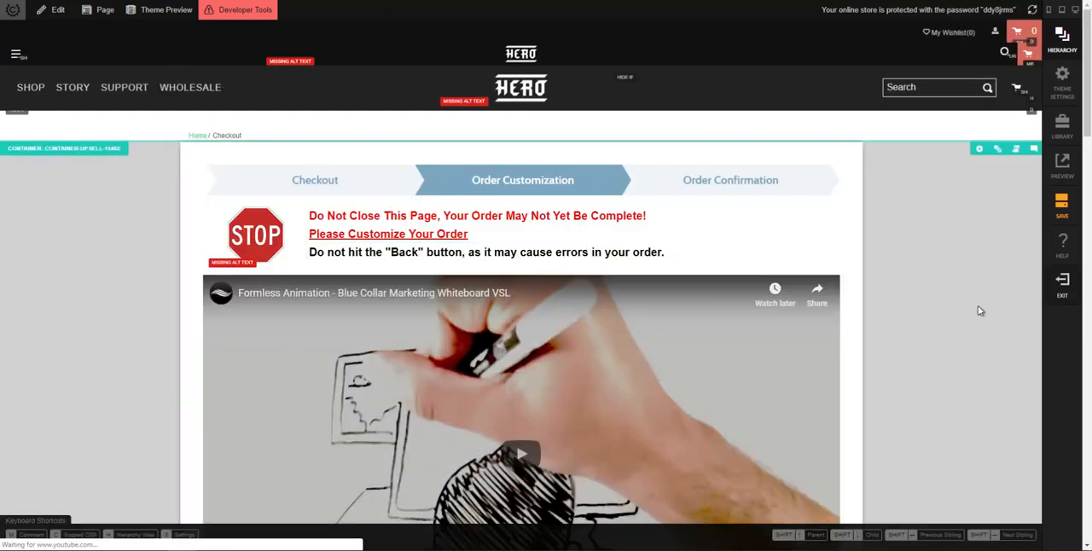
Step: Examine the section's background, box shadow and logo row in the 1440x900 desktop preview
left_click(531, 2)
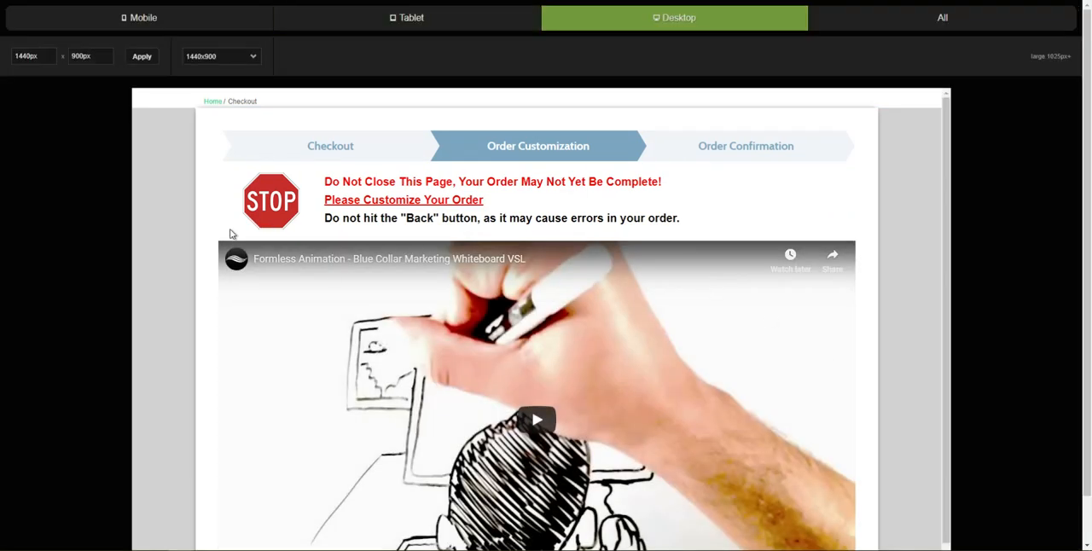
scroll(767, 224, "down", 1)
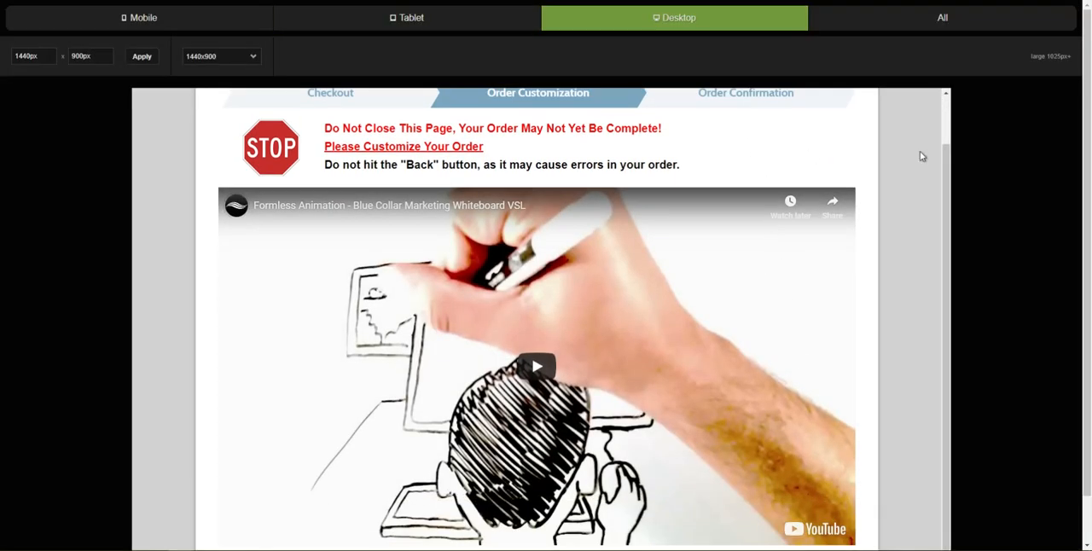
scroll(843, 359, "down", 1)
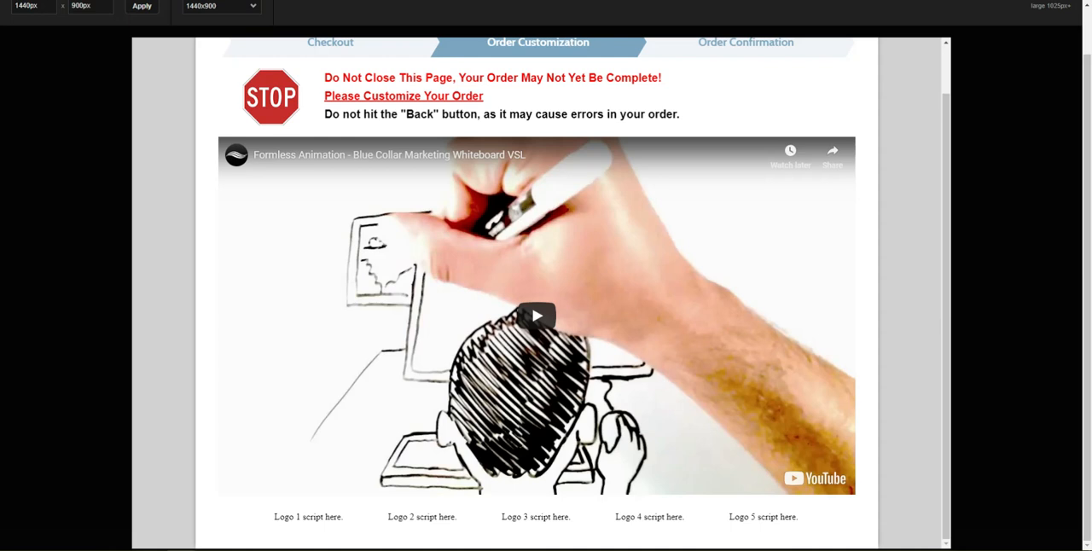
Step: Play the preview's sales video, skip to 11:50 and check that the hidden sales copy appears below it
mouse_move(515, 370)
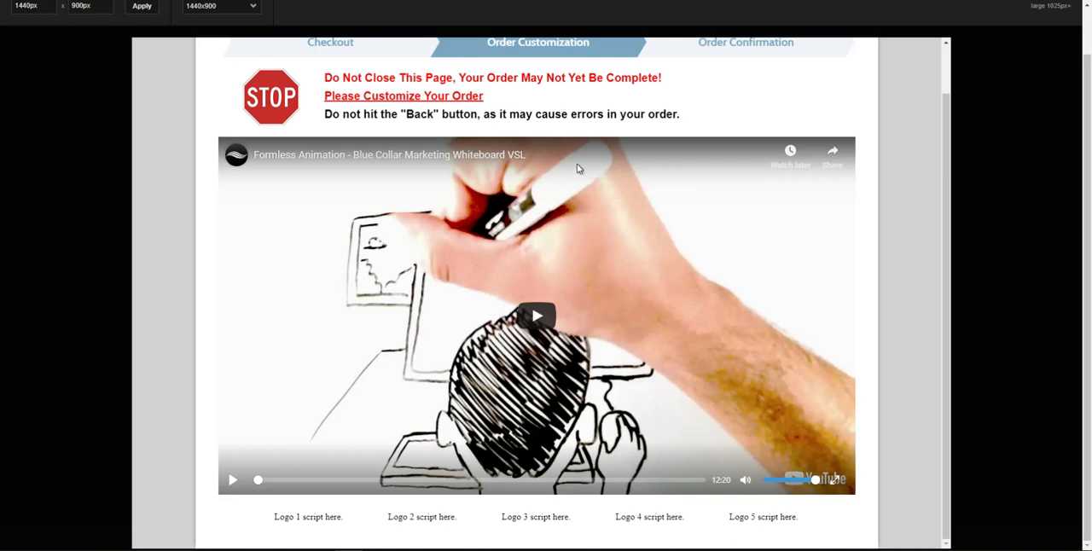
left_click(533, 319)
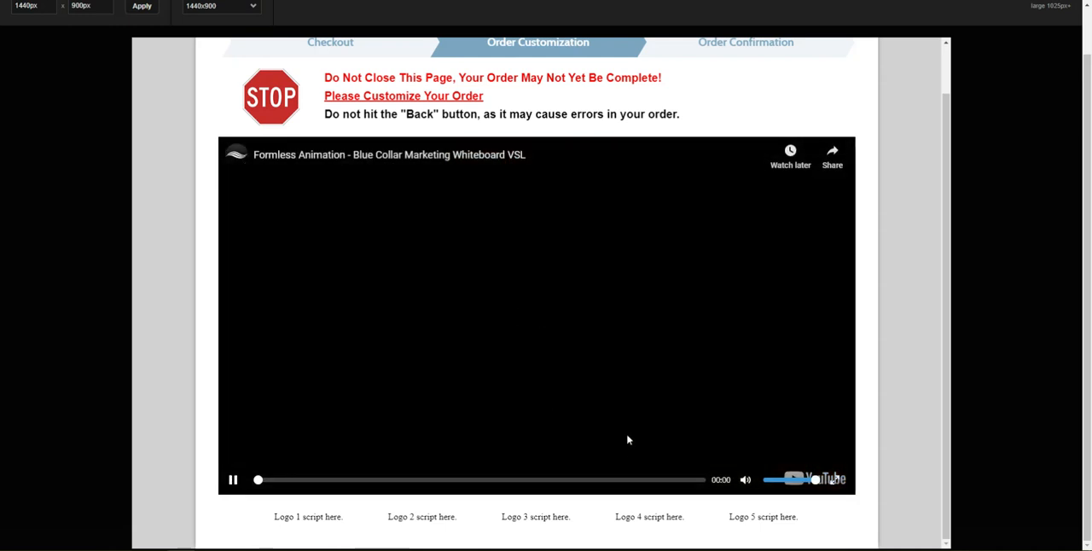
left_click(688, 481)
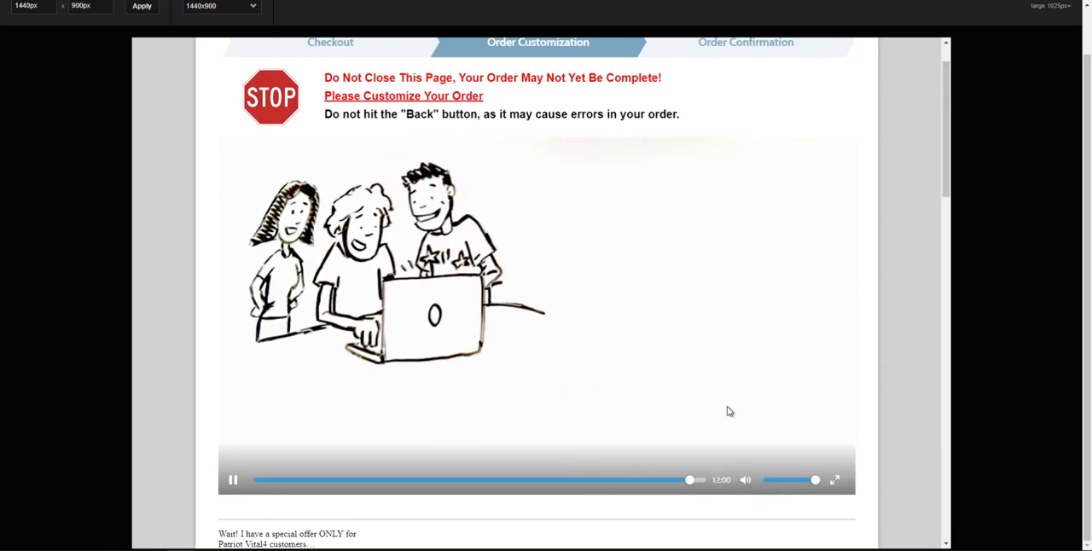
scroll(722, 483, "down", 4)
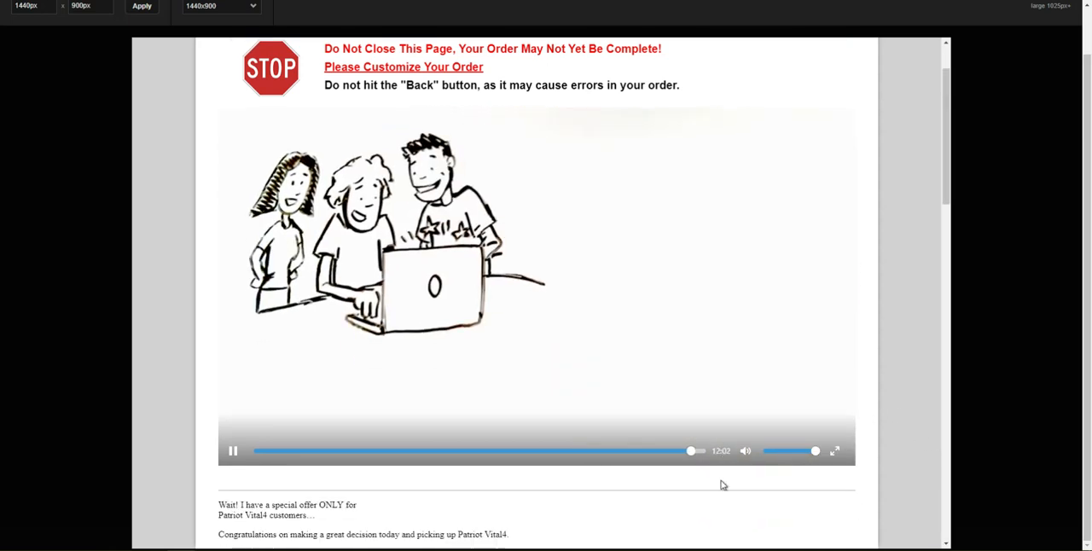
scroll(478, 309, "down", 15)
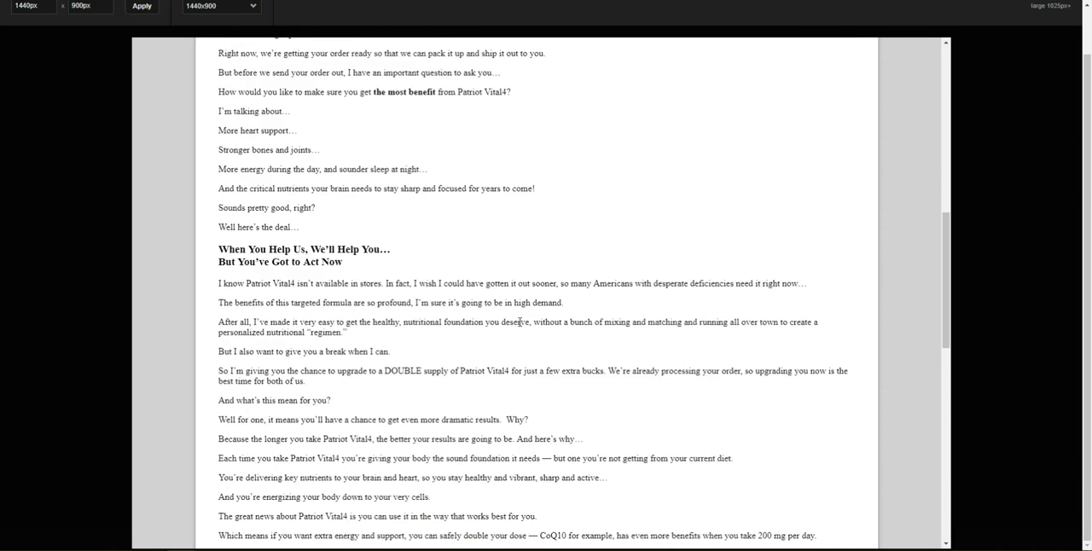
Step: Read through the revealed sales copy in the preview down to the order upgrade button and logo row
scroll(529, 293, "down", 3)
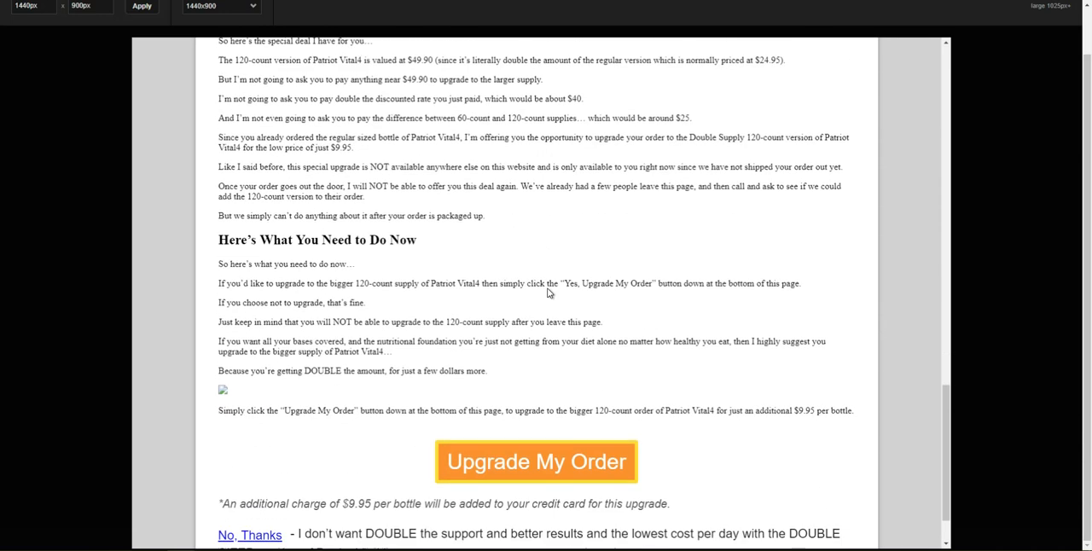
scroll(636, 429, "down", 1)
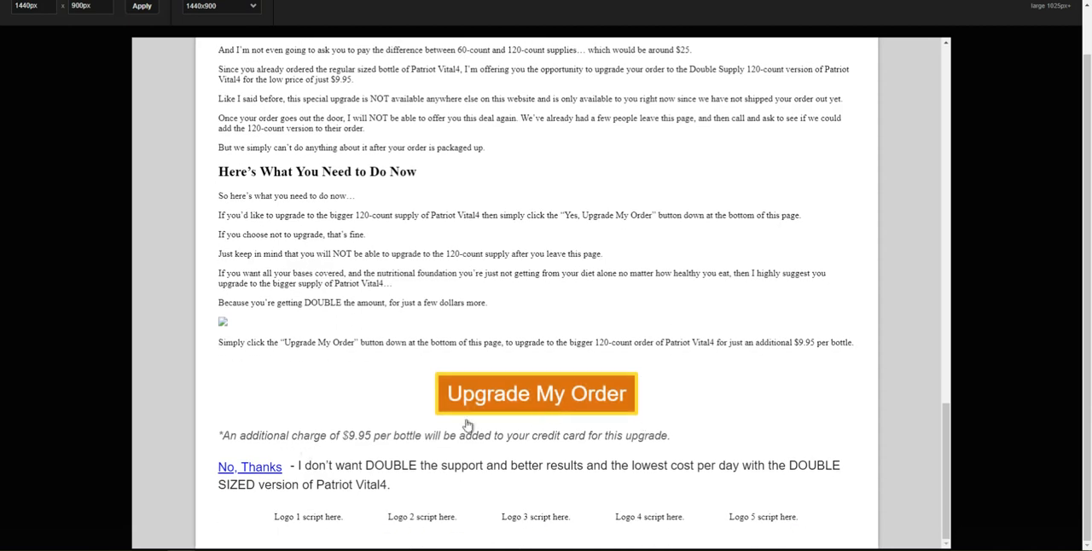
scroll(328, 431, "up", 1)
scroll(328, 435, "up", 15)
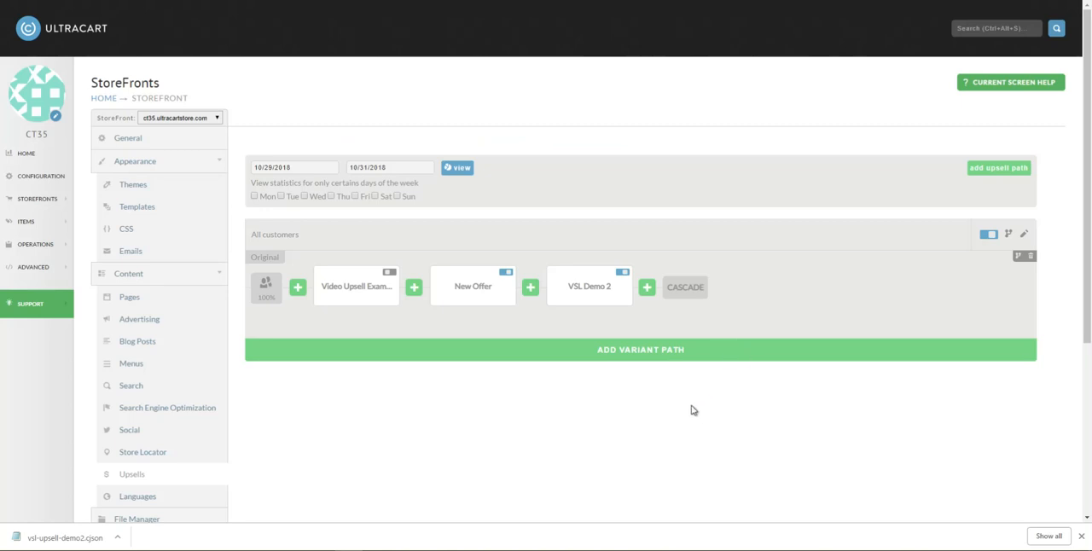
Step: Add a new offer after VSL Demo 2 in the upsell path and name it "VSL Import Demo"
left_click(647, 290)
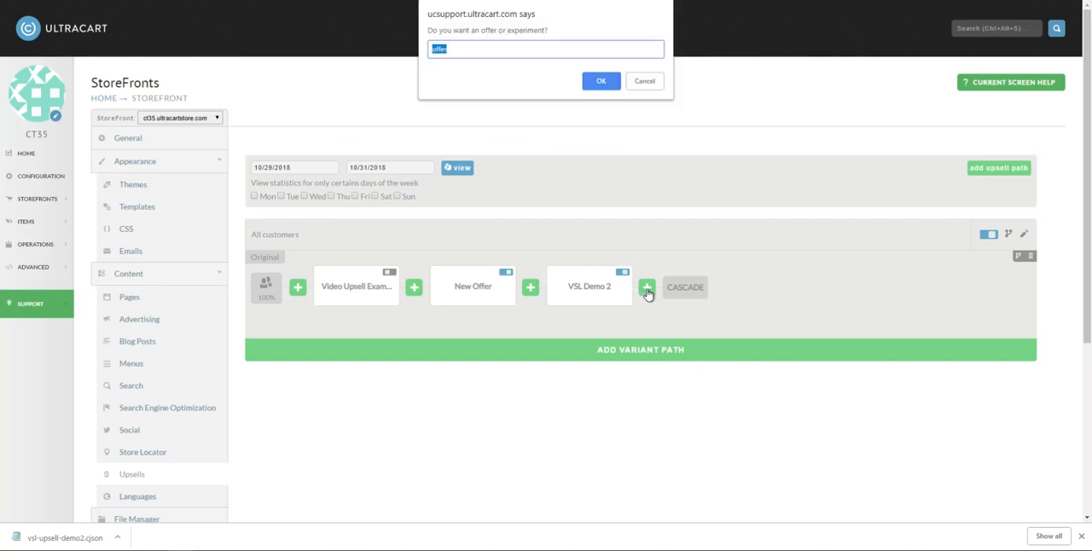
left_click(600, 80)
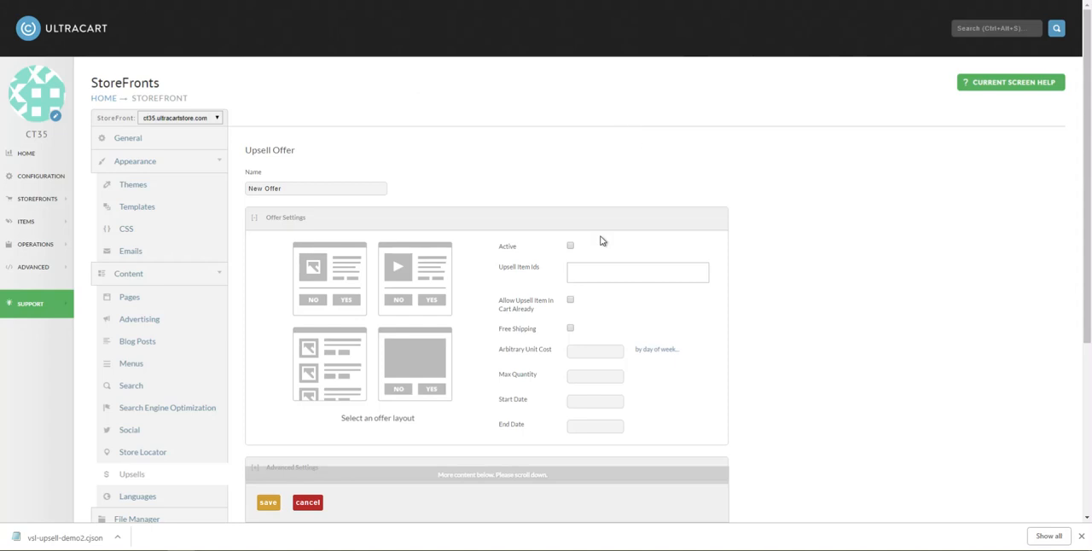
left_click(338, 185)
key("ctrl+a")
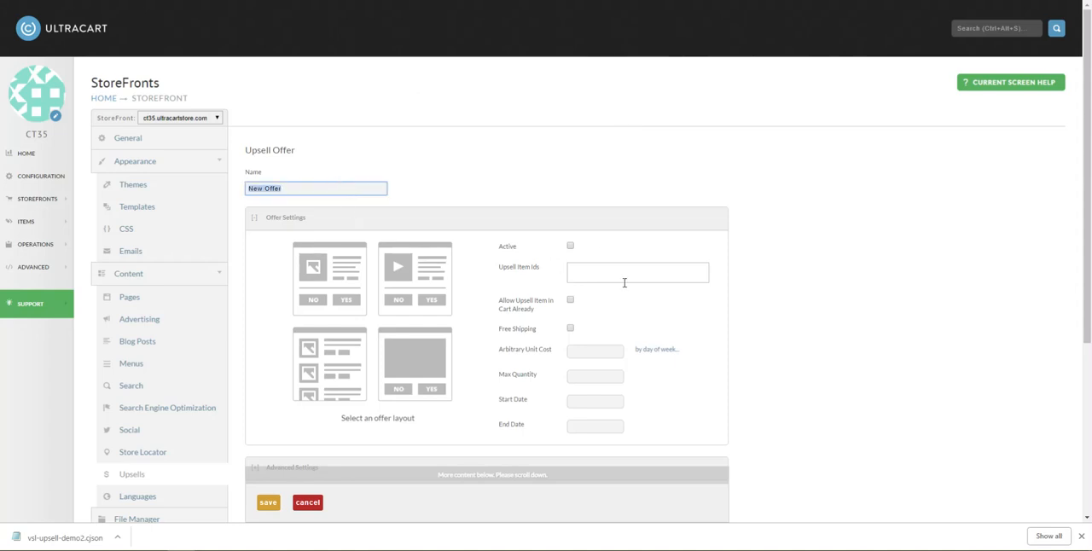
type("VSL Import Demo")
Step: Activate the offer with upsell item anklehighboots-02, choose the single large content block layout and open the offer content for editing
left_click(571, 247)
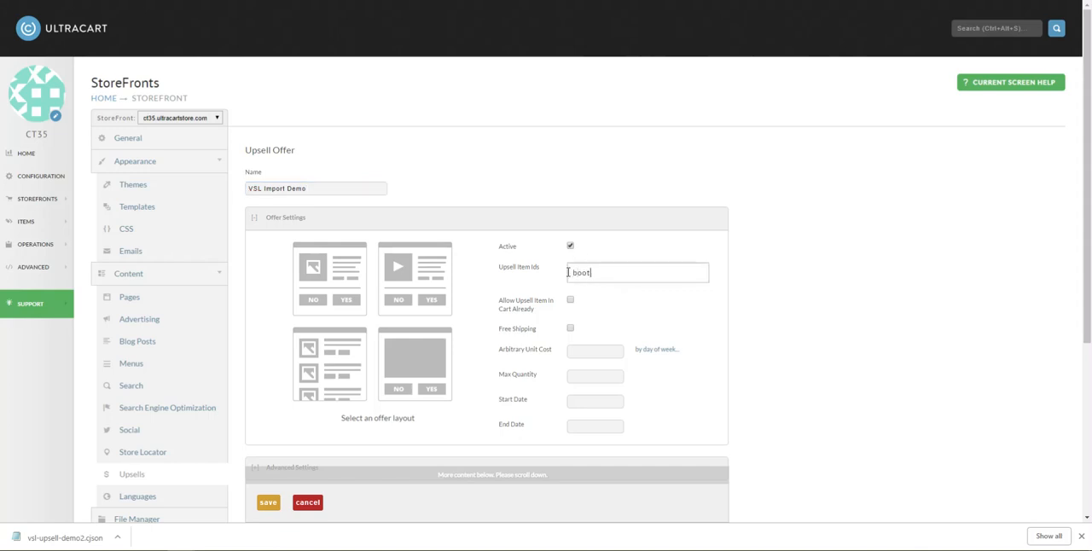
left_click(587, 296)
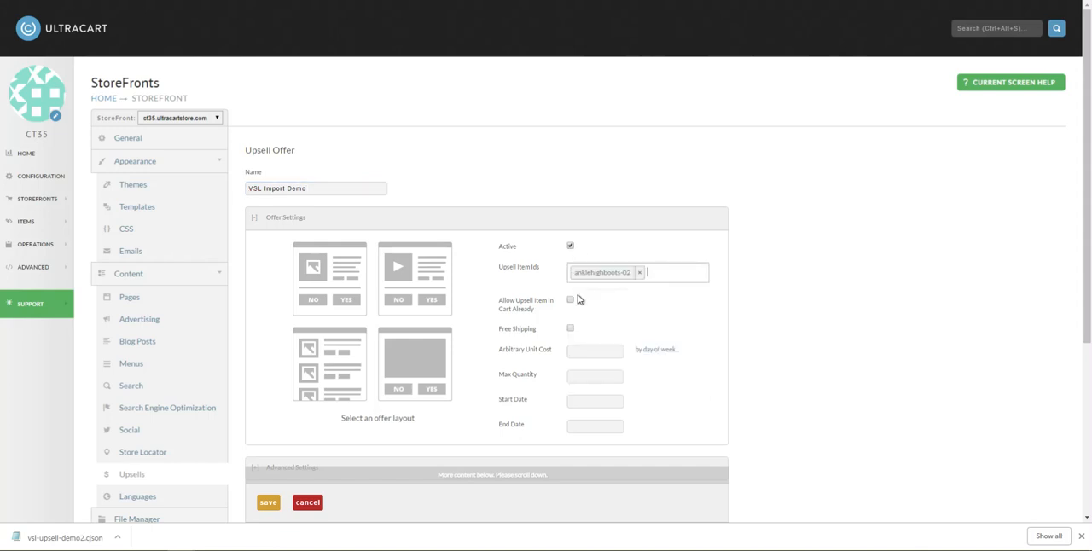
left_click(420, 371)
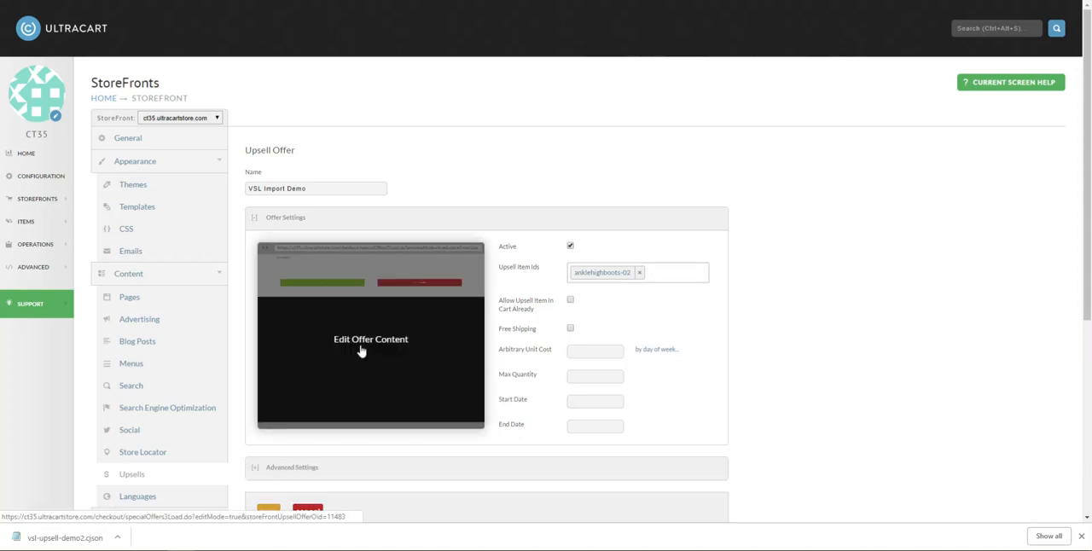
left_click(361, 341)
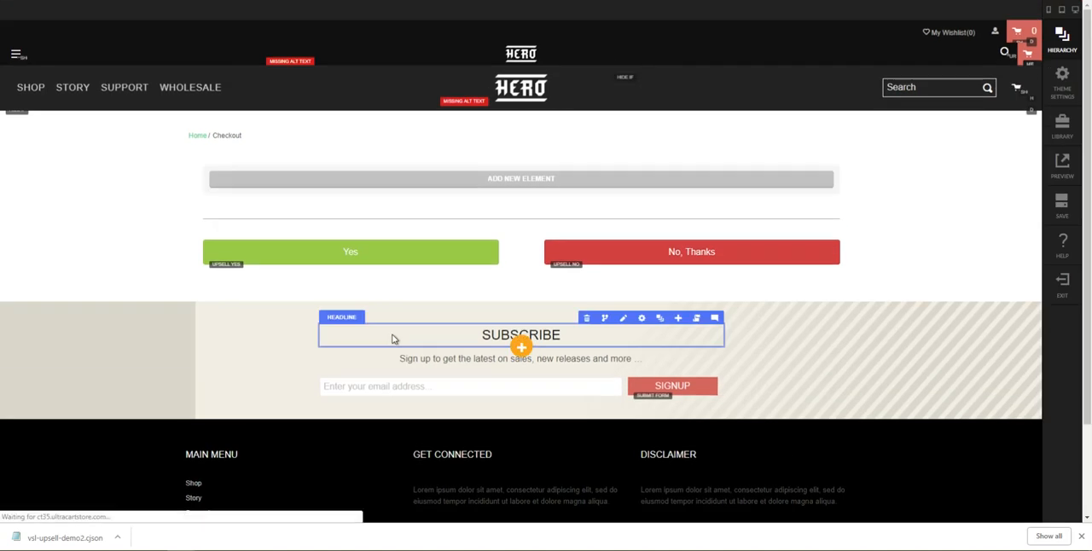
Step: Upload vsl-upsell-demo2.cjson and insert its section below the existing section in the upsell container
left_click(1063, 41)
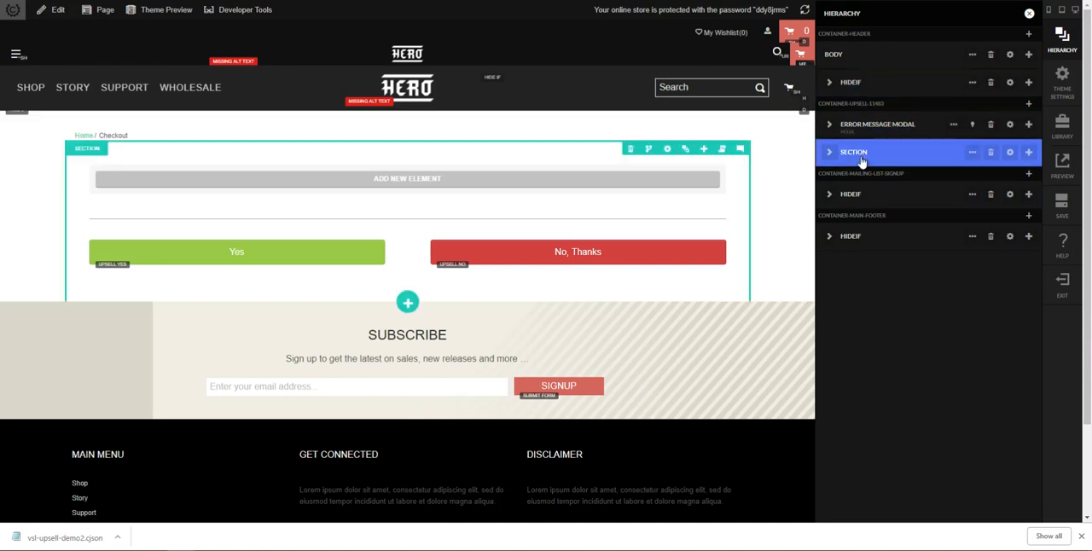
left_click(1027, 159)
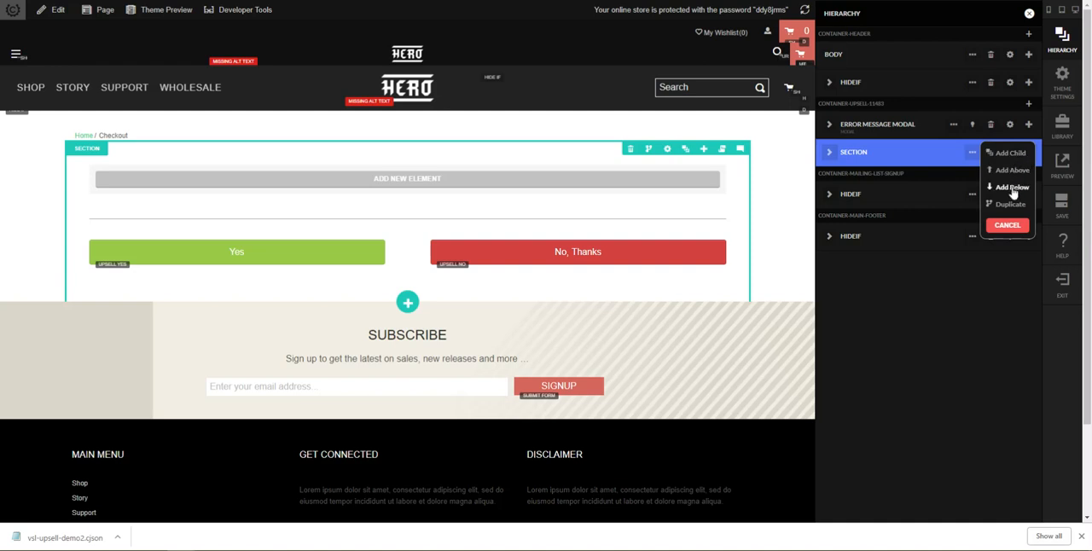
left_click(1013, 189)
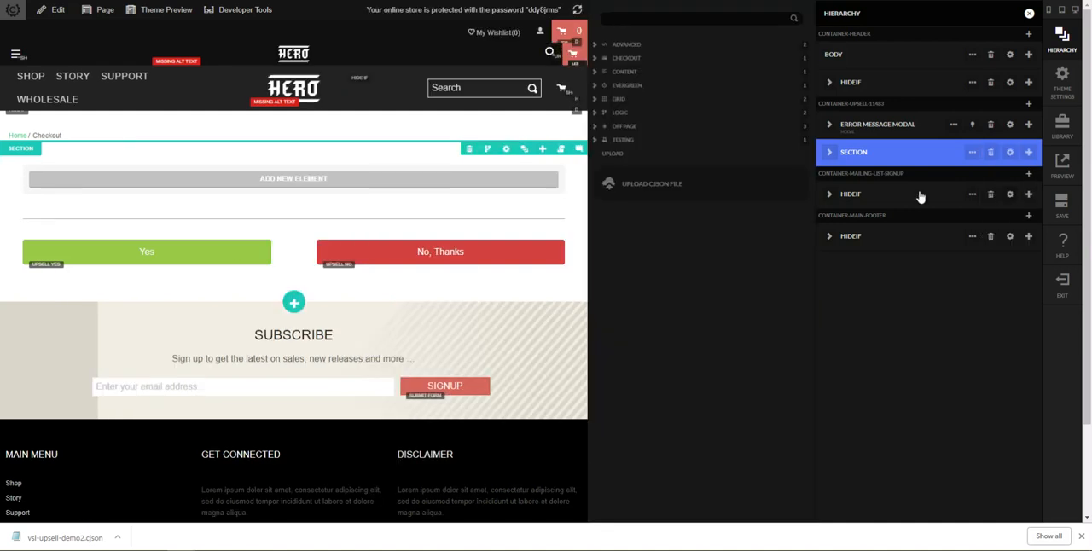
left_click(675, 190)
left_click_drag(1091, 128, 1091, 188)
left_click_drag(1091, 119, 682, 198)
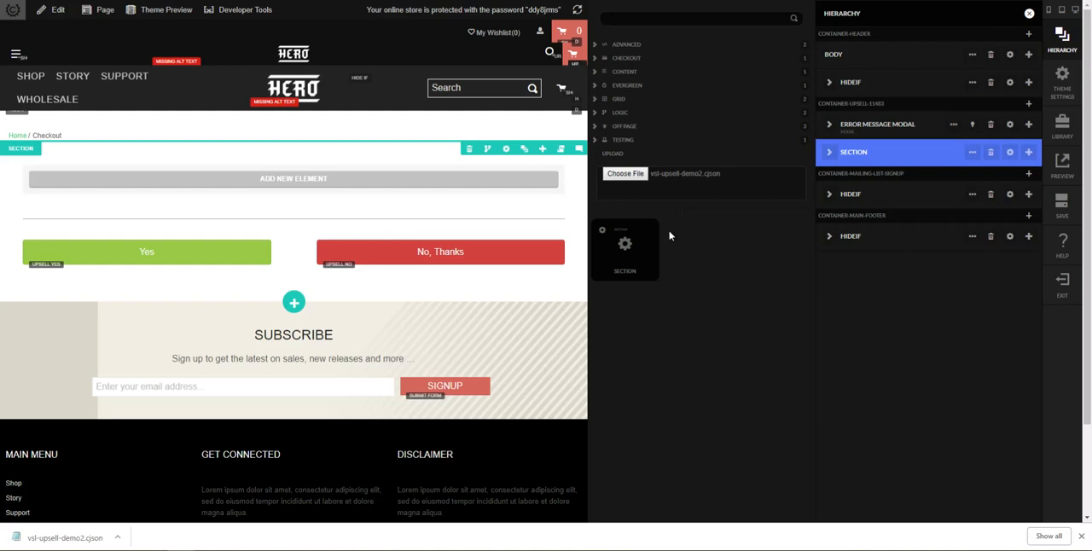
left_click(630, 268)
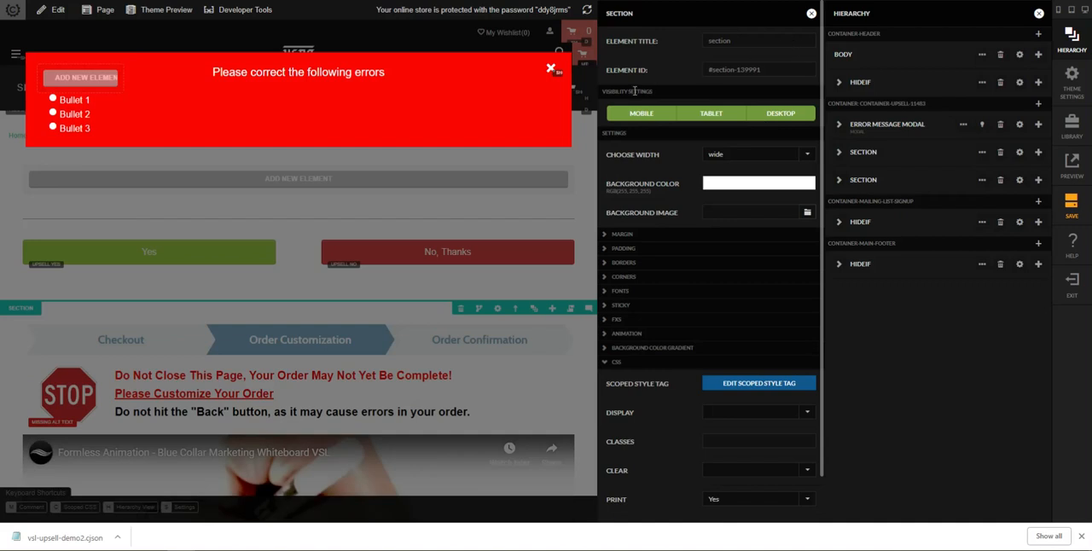
left_click(811, 15)
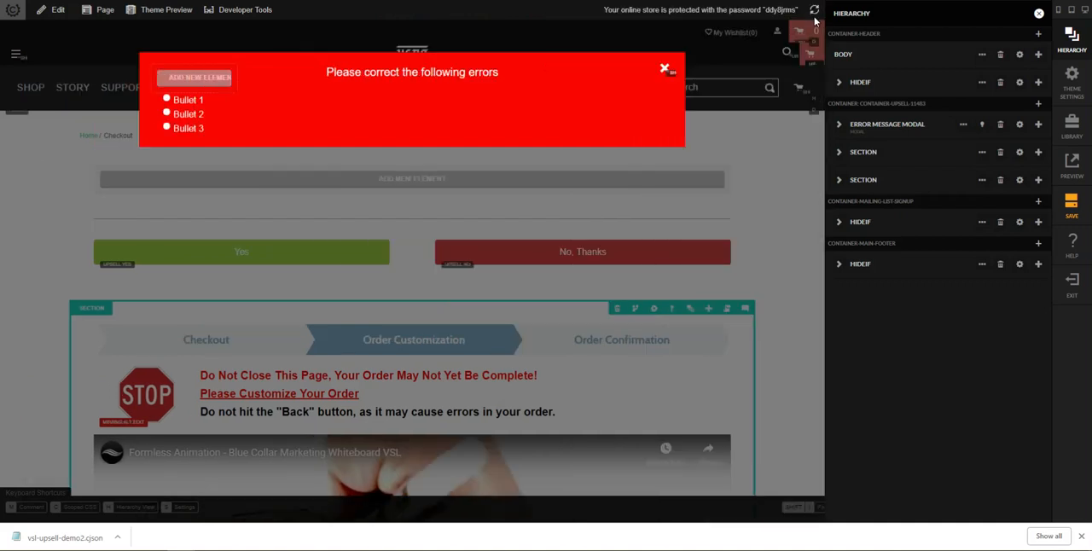
Step: Hide the error message modal and look over the imported sales section on the page
left_click(984, 127)
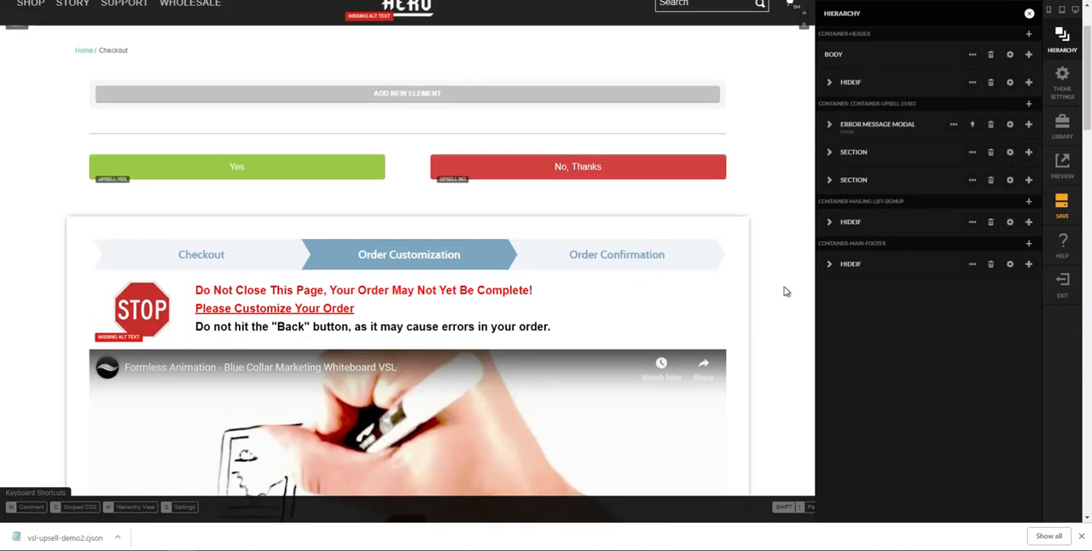
scroll(742, 256, "down", 2)
scroll(740, 254, "down", 4)
scroll(741, 254, "down", 15)
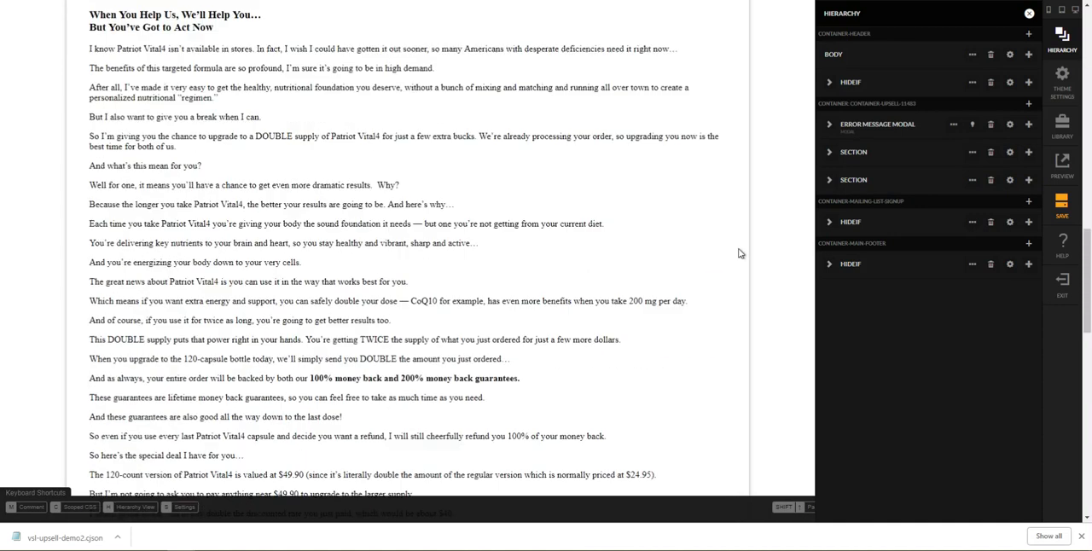
scroll(743, 251, "up", 20)
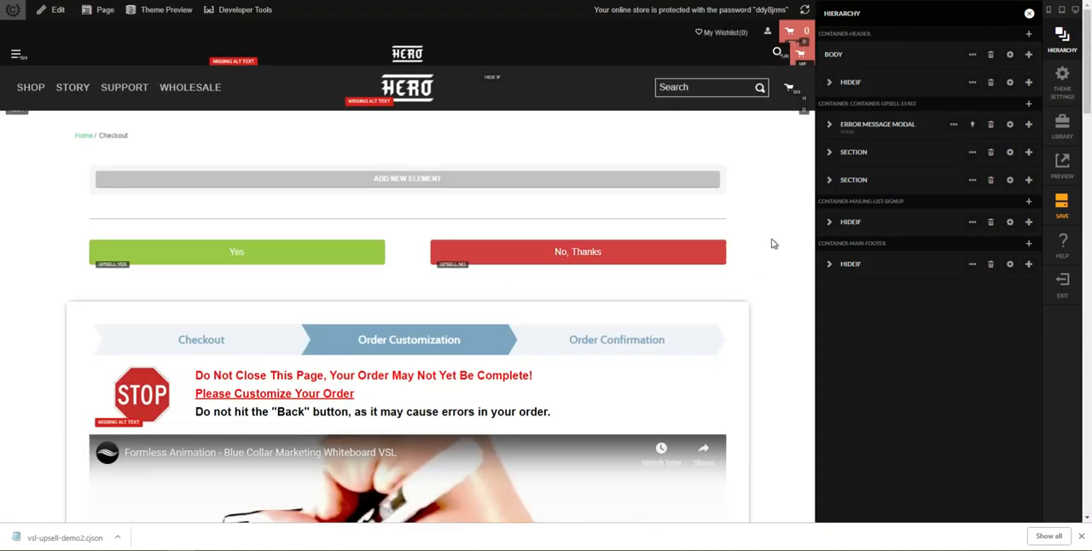
Step: Delete the default section with the Yes and No, Thanks buttons, and hide the error message modal
scroll(757, 309, "down", 2)
left_click(905, 153)
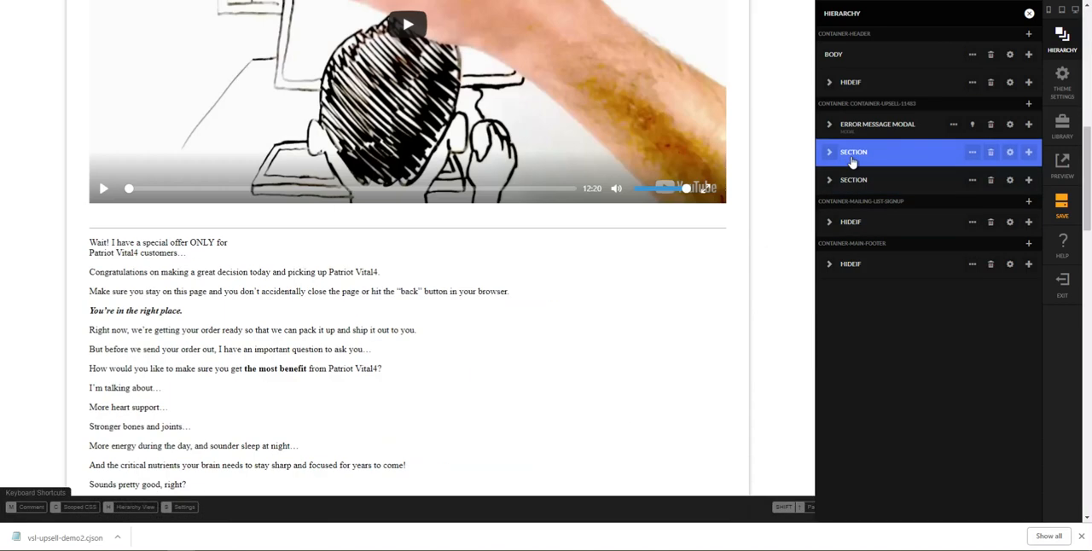
left_click(991, 153)
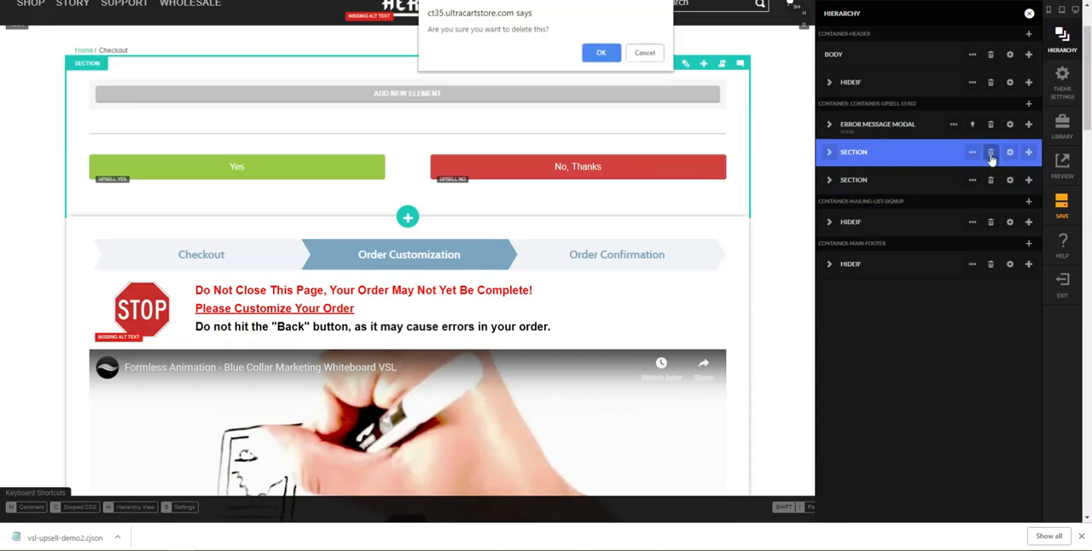
key("Return")
left_click(839, 132)
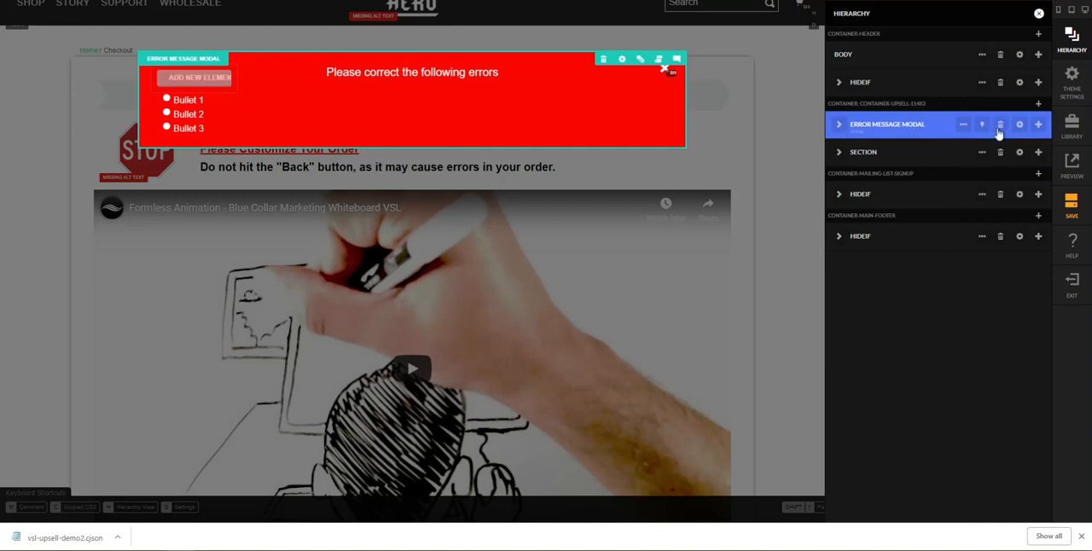
left_click(983, 127)
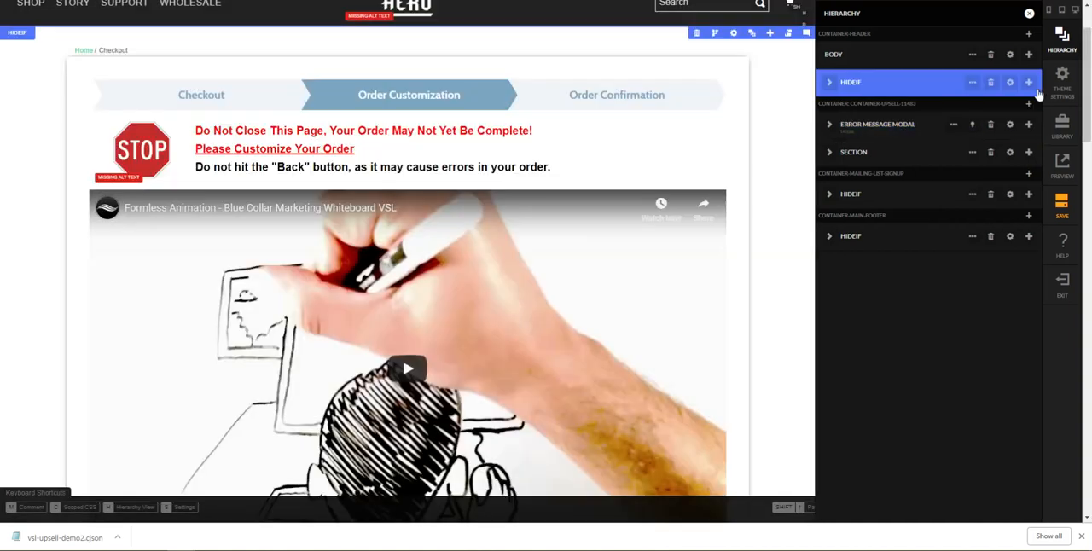
Step: Set the upsell container's background color to lightgray and hide the error message modal
left_click(1029, 33)
left_click(944, 49)
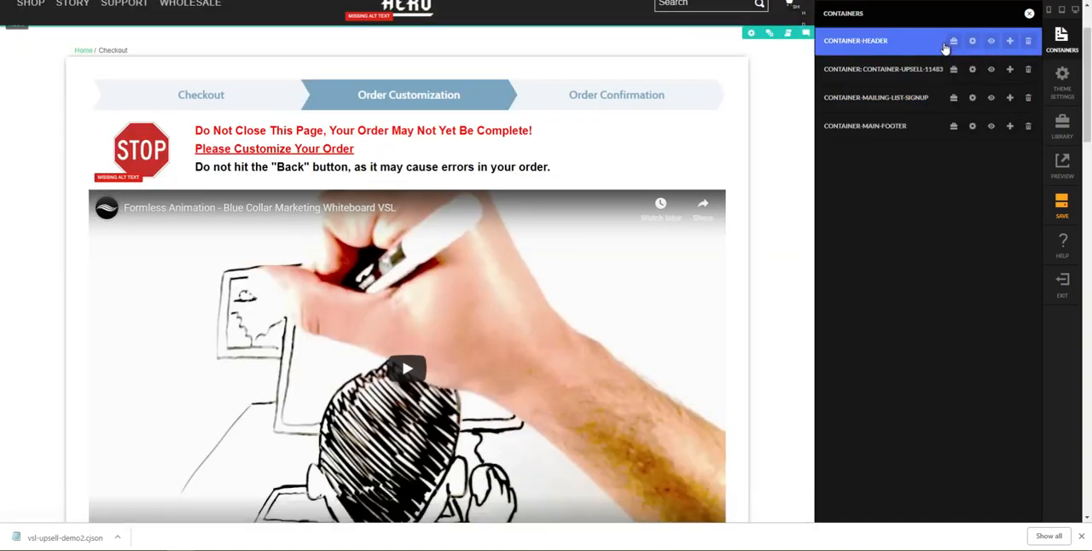
left_click(949, 69)
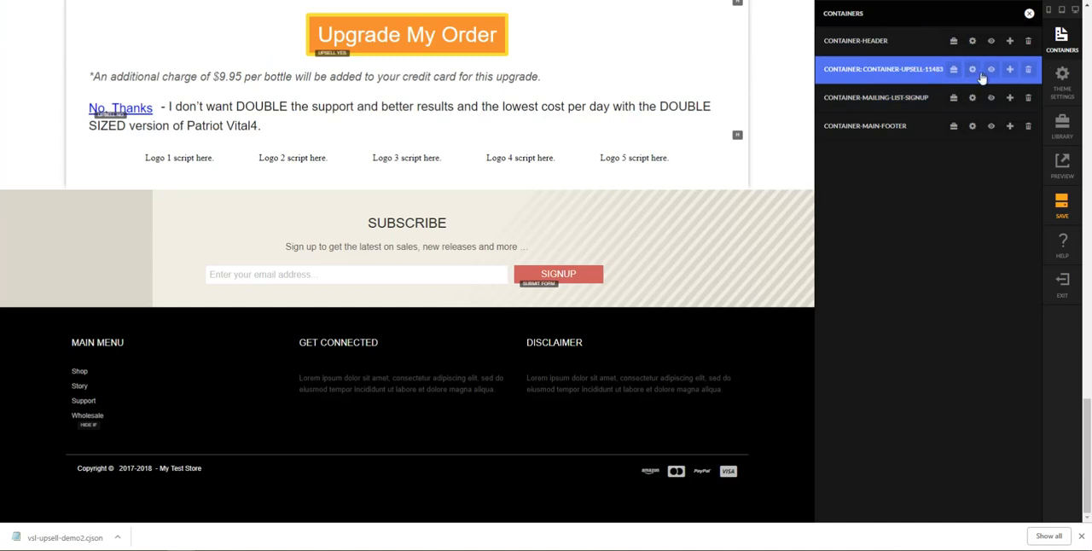
left_click(974, 71)
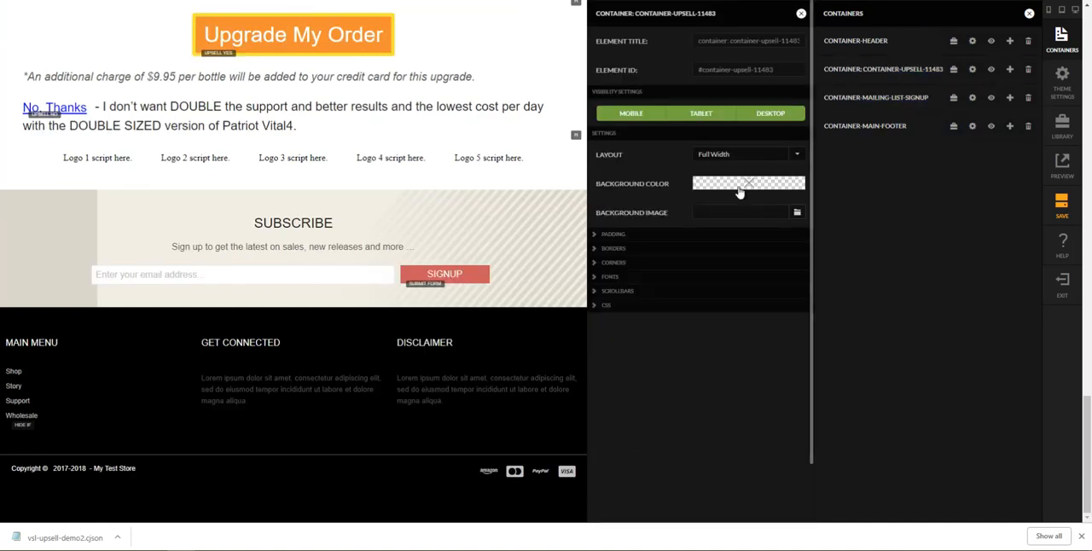
left_click(743, 186)
left_click(721, 42)
left_click(714, 169)
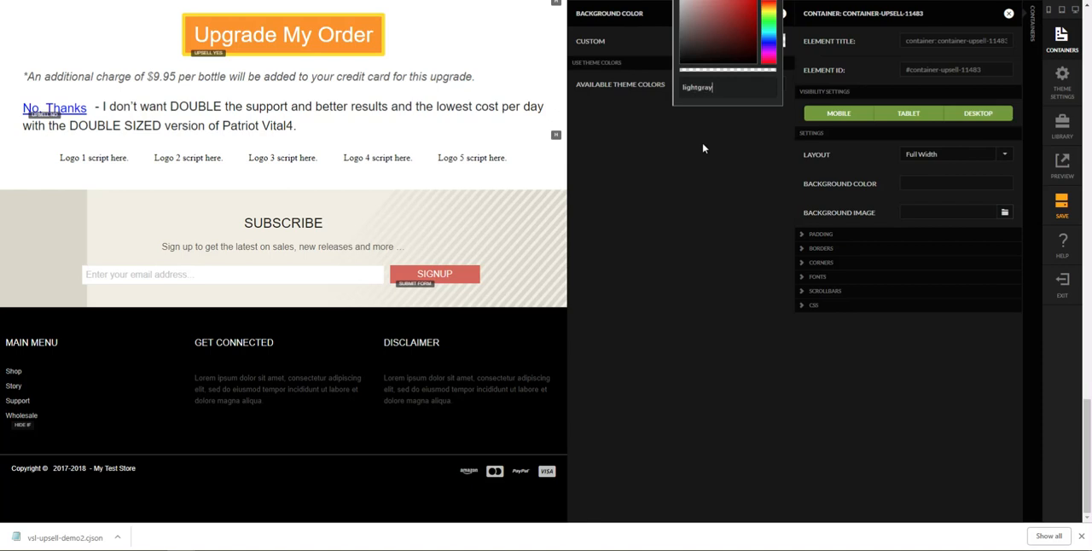
key("Return")
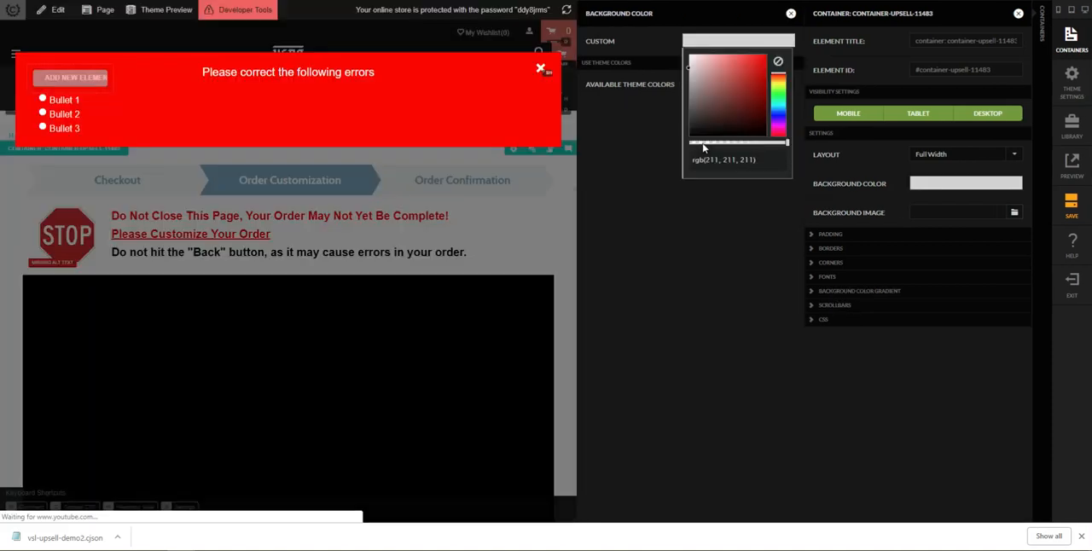
left_click(791, 14)
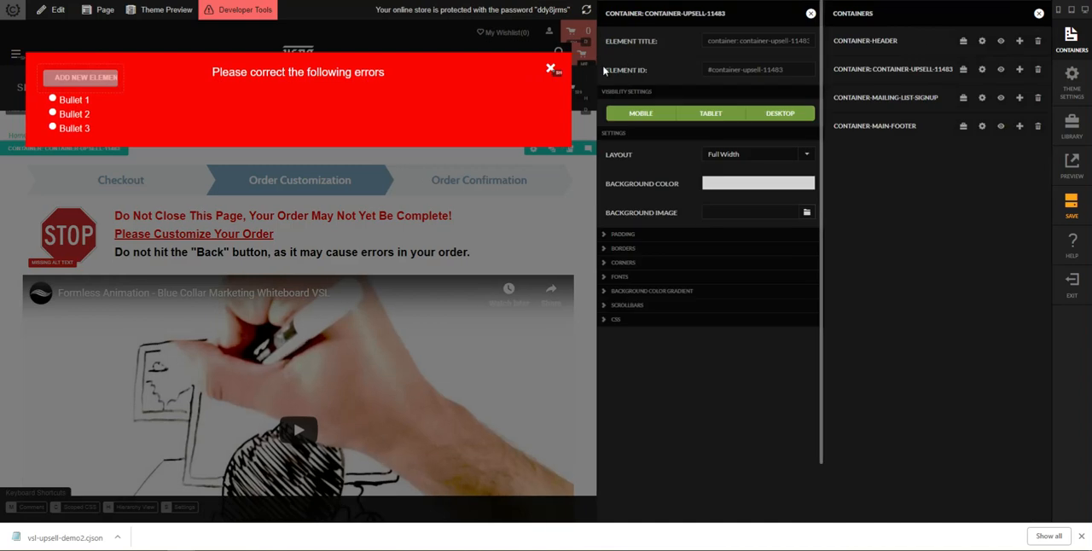
left_click(810, 15)
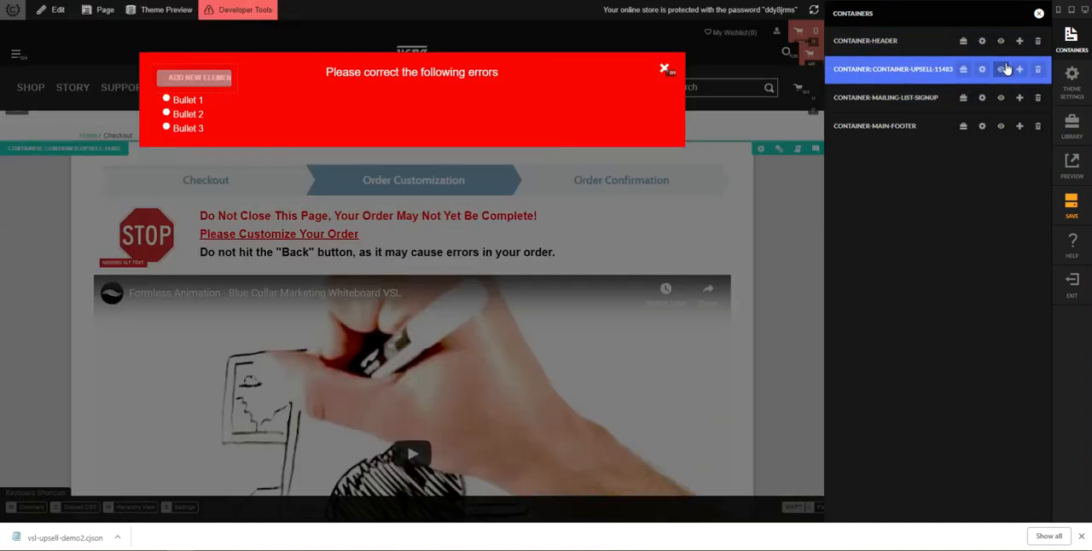
mouse_move(1070, 40)
left_click(949, 41)
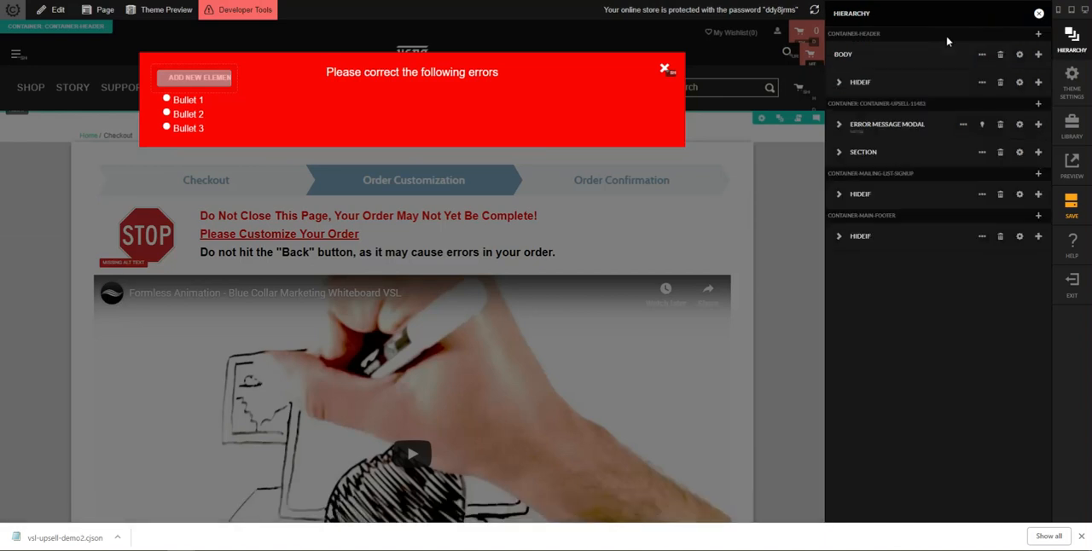
left_click(983, 124)
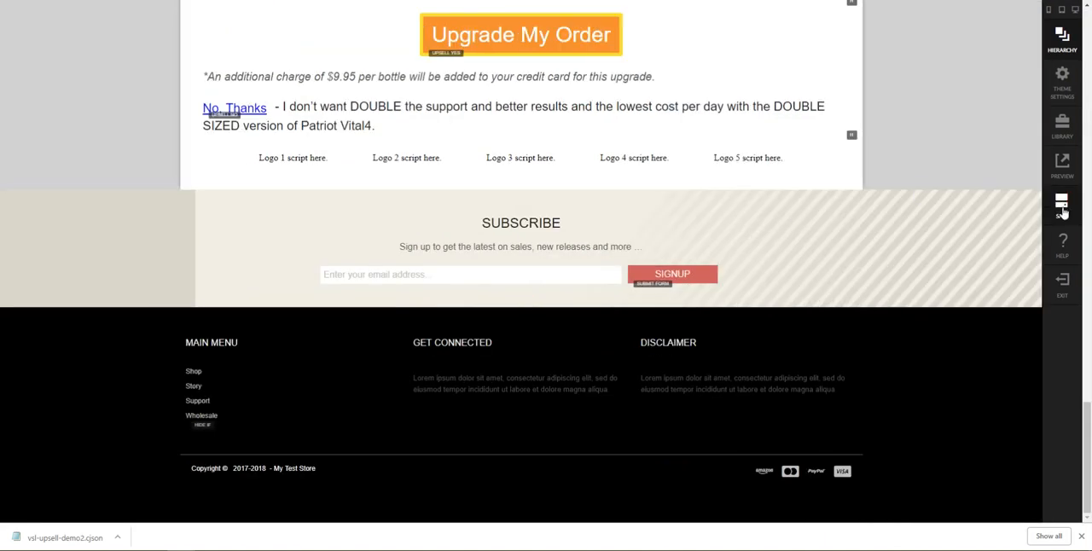
Step: Save the upsell offer's content and open its responsive preview
left_click(1063, 209)
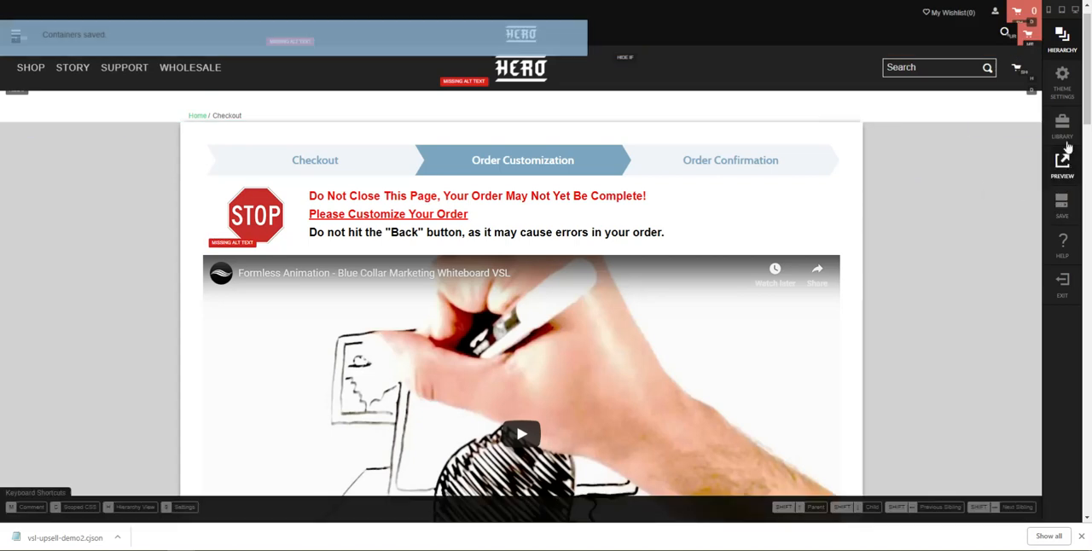
left_click(1063, 165)
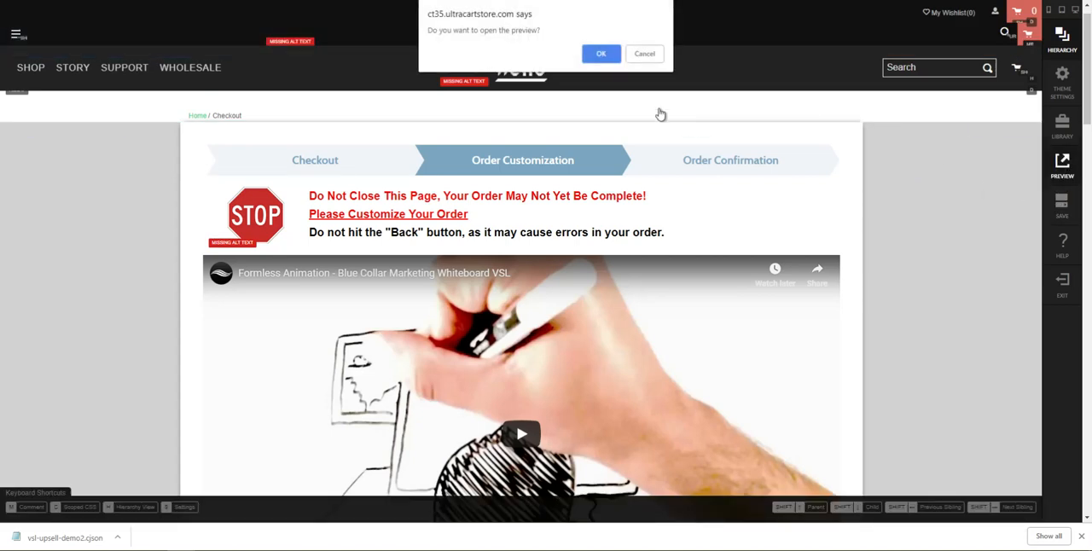
left_click(604, 55)
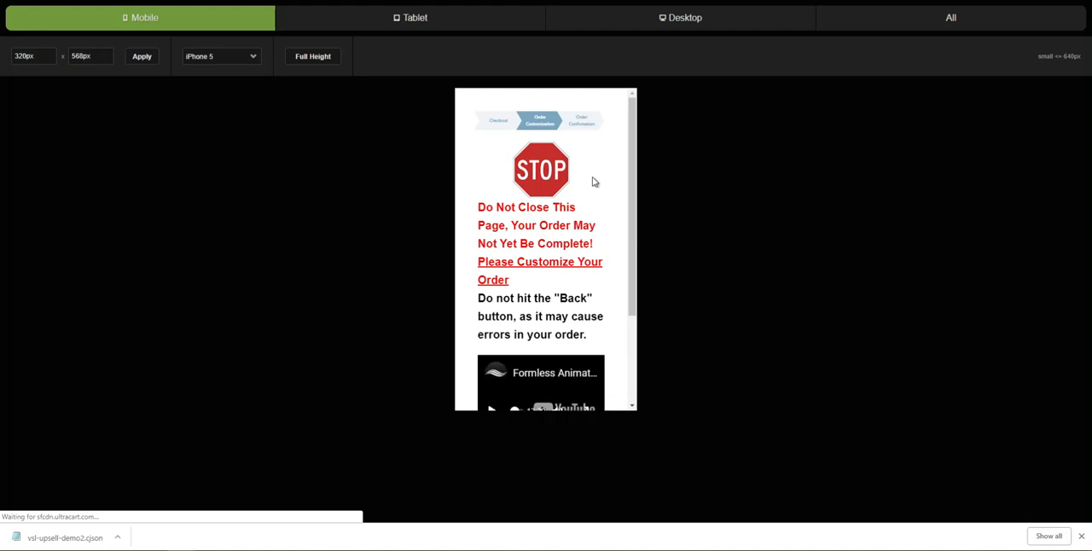
Step: Examine the upsell offer's responsive preview at mobile, tablet and desktop sizes
scroll(592, 180, "down", 3)
left_click(378, 24)
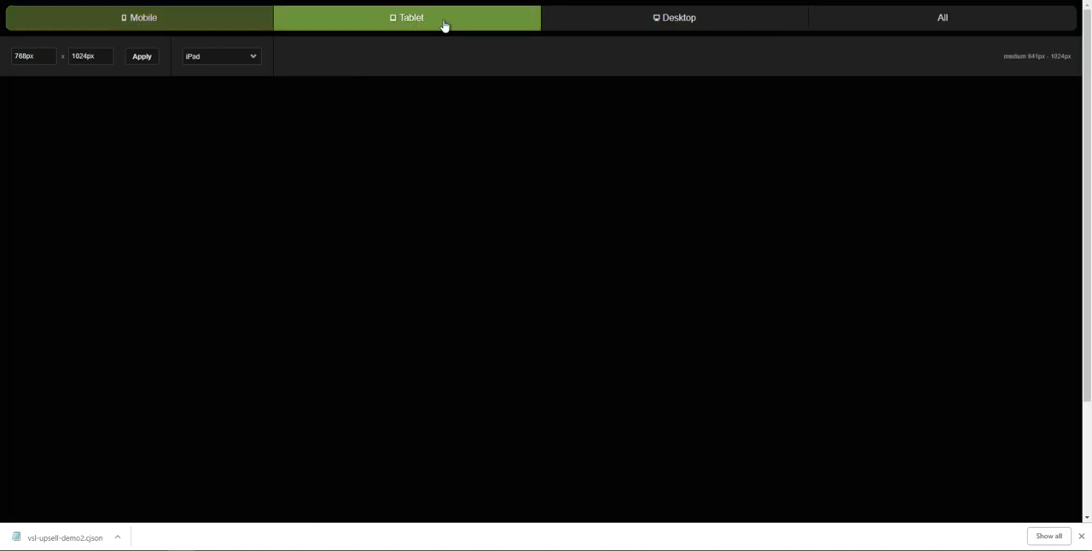
scroll(580, 247, "down", 4)
scroll(582, 248, "up", 4)
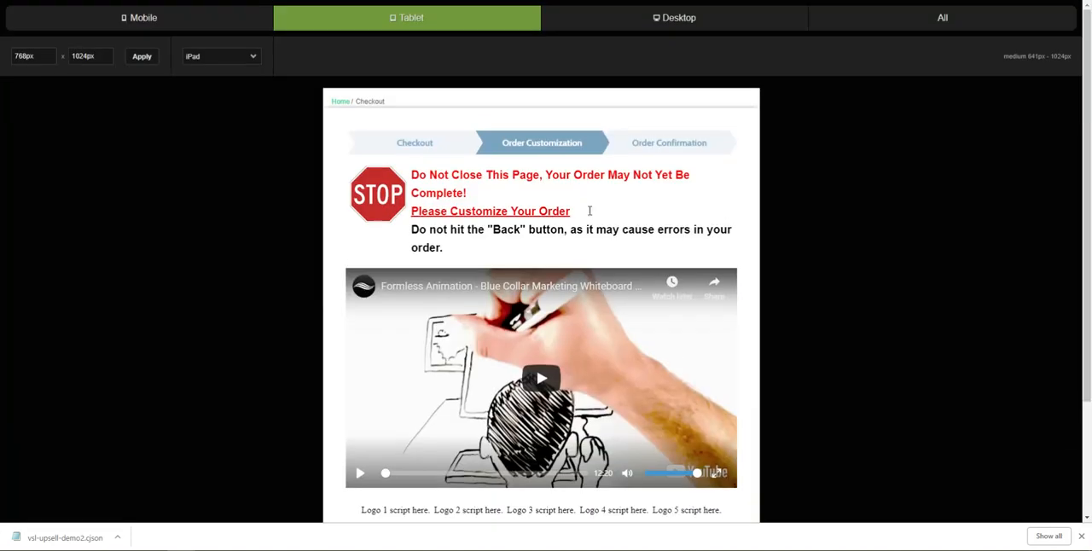
left_click(576, 17)
mouse_move(492, 170)
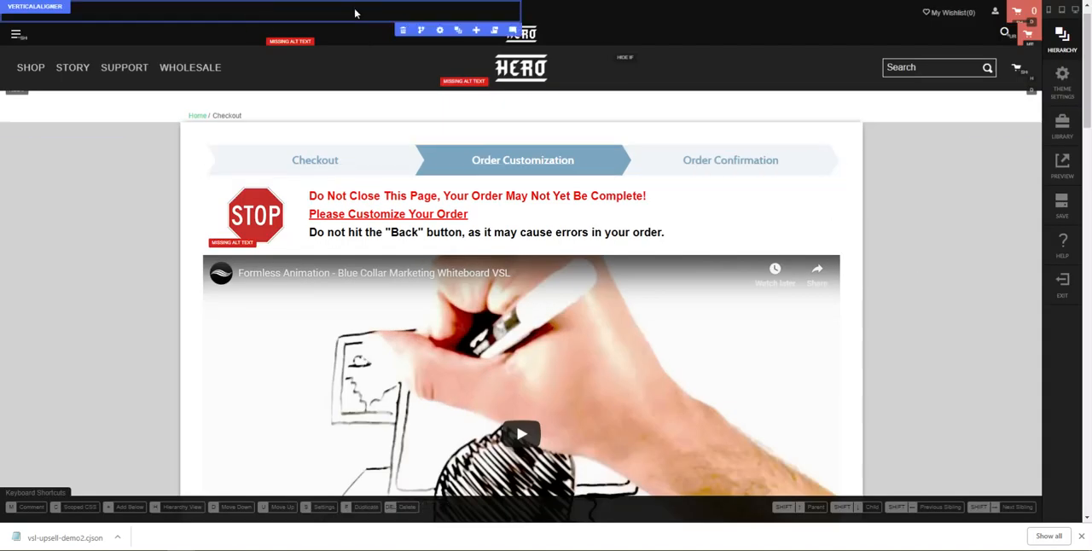
Step: Leave the offer's settings without saving and duplicate the VSL Import Demo offer in the Original upsell path
mouse_move(446, 44)
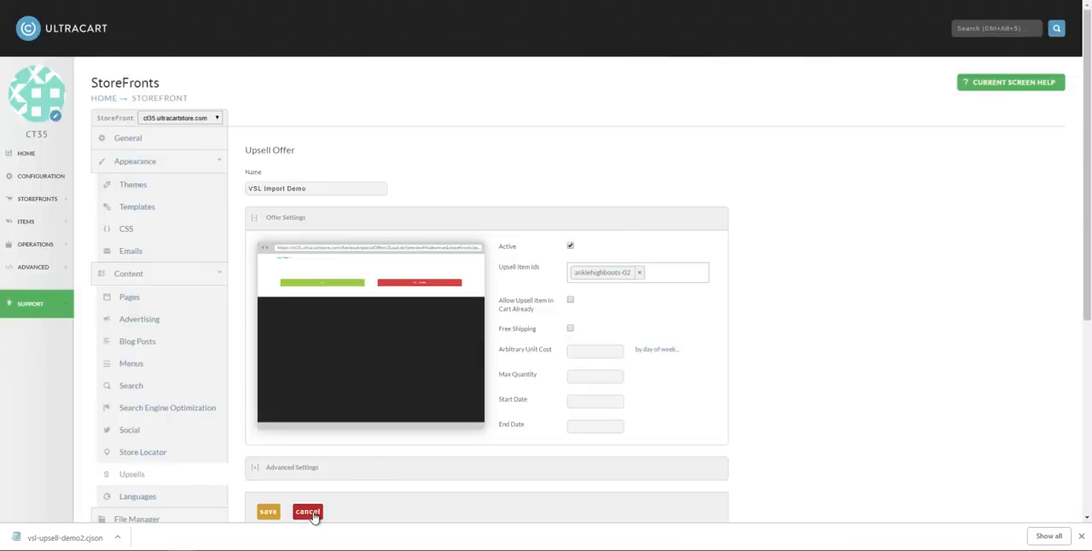
left_click(308, 512)
mouse_move(705, 285)
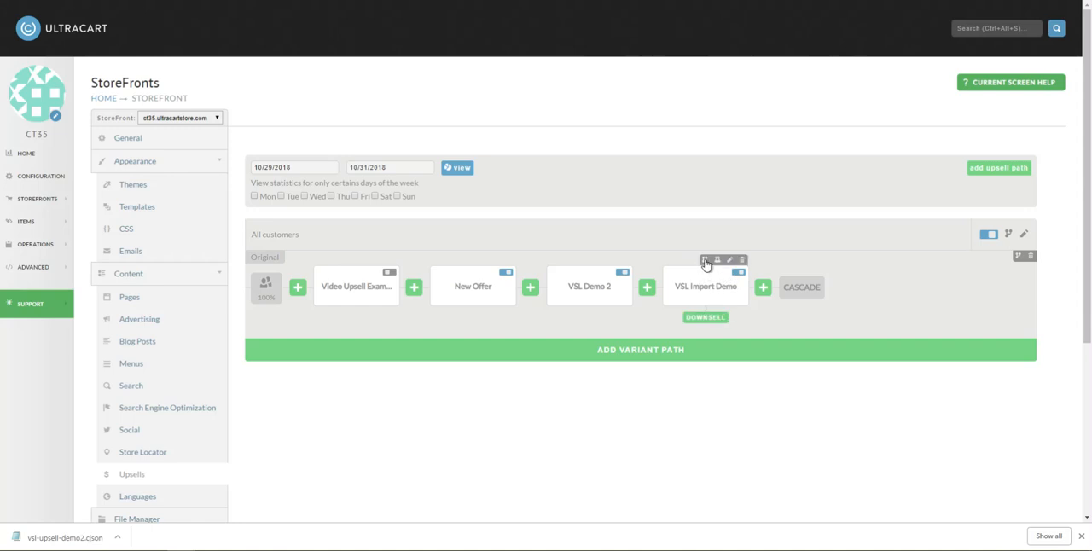
left_click(705, 261)
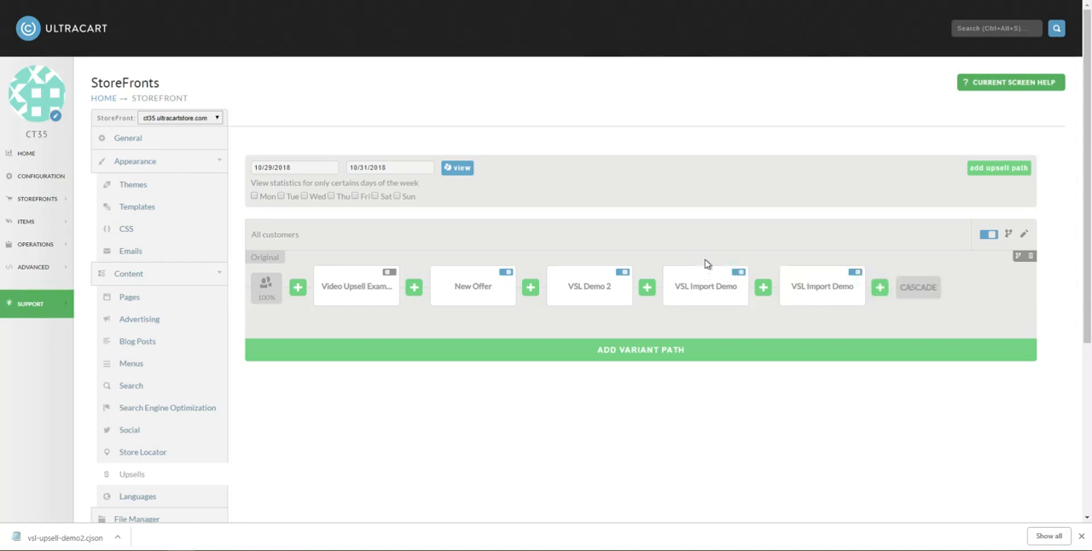
Step: Open the duplicated offer for editing and rename it VSL Duplicate Demo
double_click(849, 278)
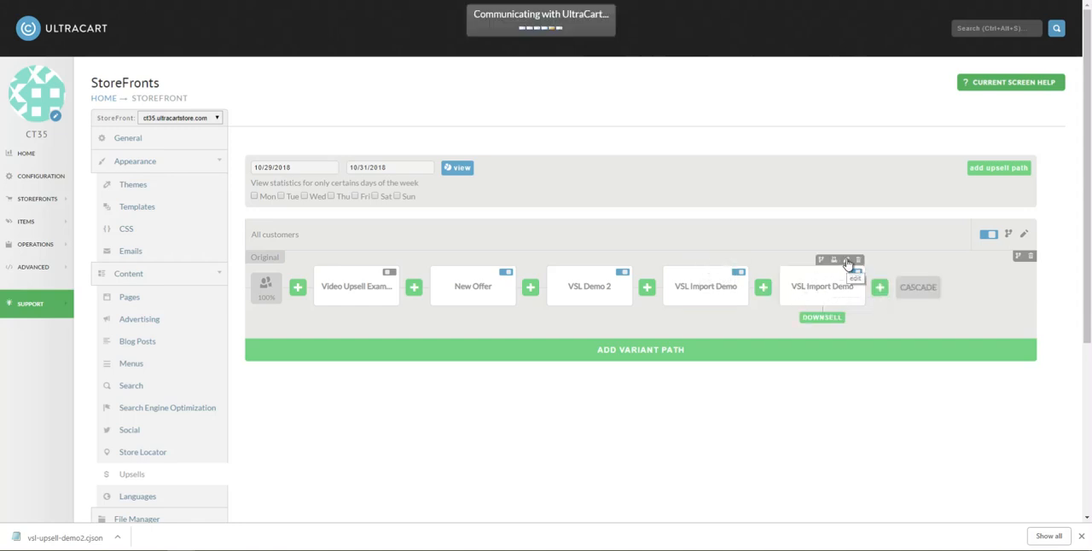
left_click(274, 189)
key("ctrl+Left")
key("ctrl+shift+Right")
key("ctrl+shift+Right")
type("Duplicate Demo")
Step: Open the duplicate offer's content and look over the copied sales page from its header to the footer
mouse_move(376, 350)
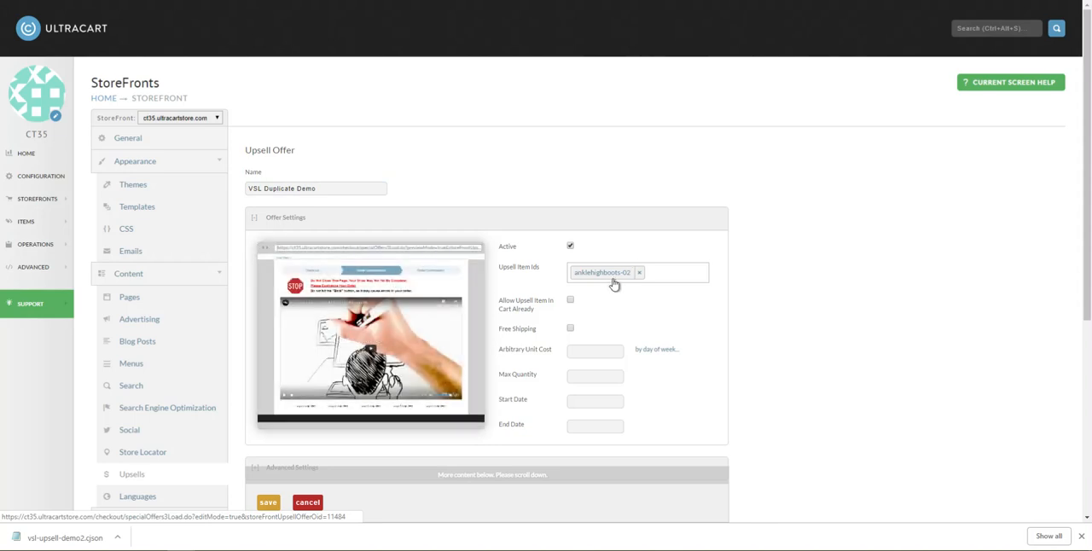
left_click(374, 347)
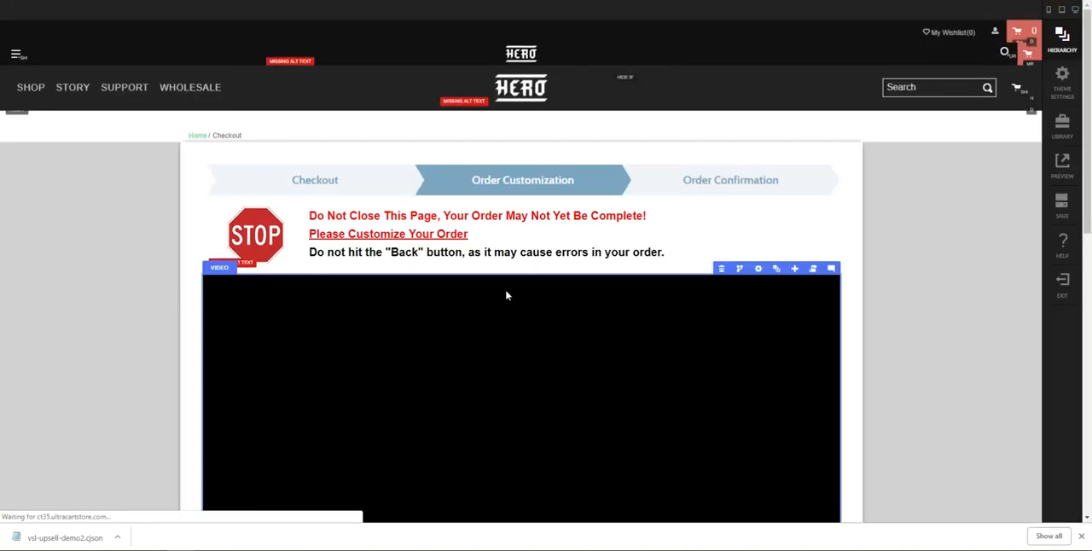
scroll(559, 317, "down", 6)
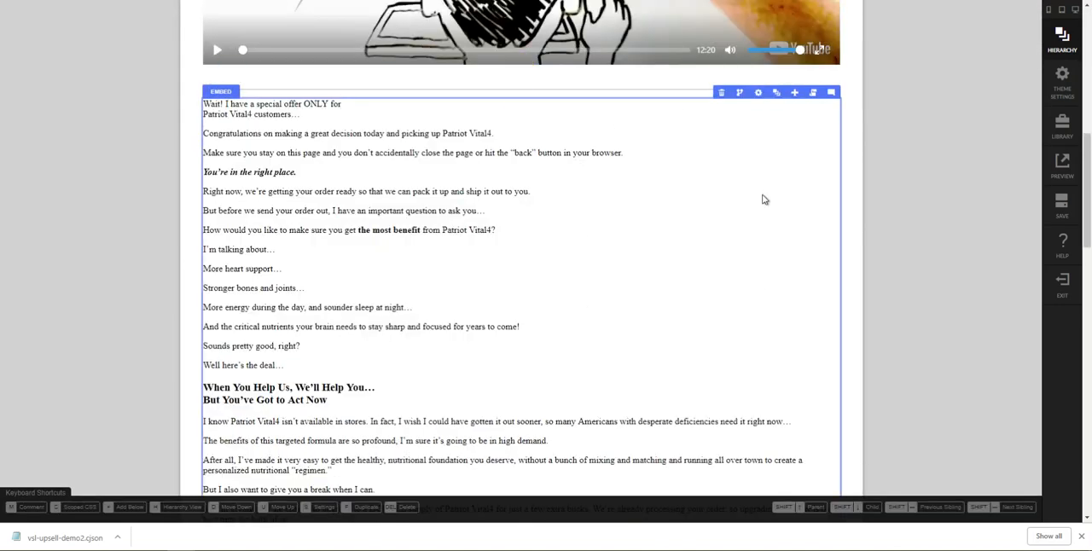
scroll(764, 200, "down", 20)
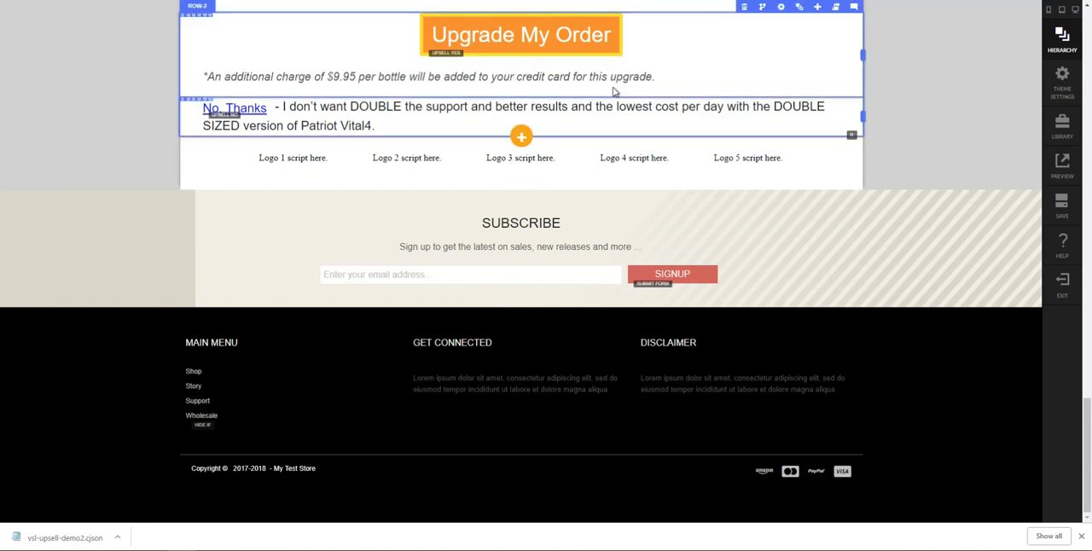
scroll(631, 120, "up", 10)
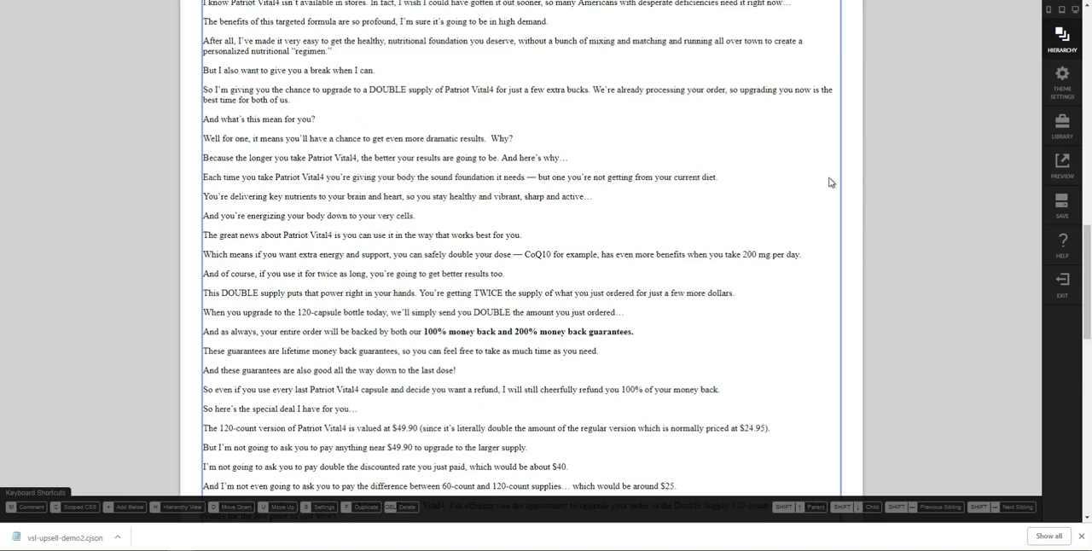
scroll(830, 182, "up", 15)
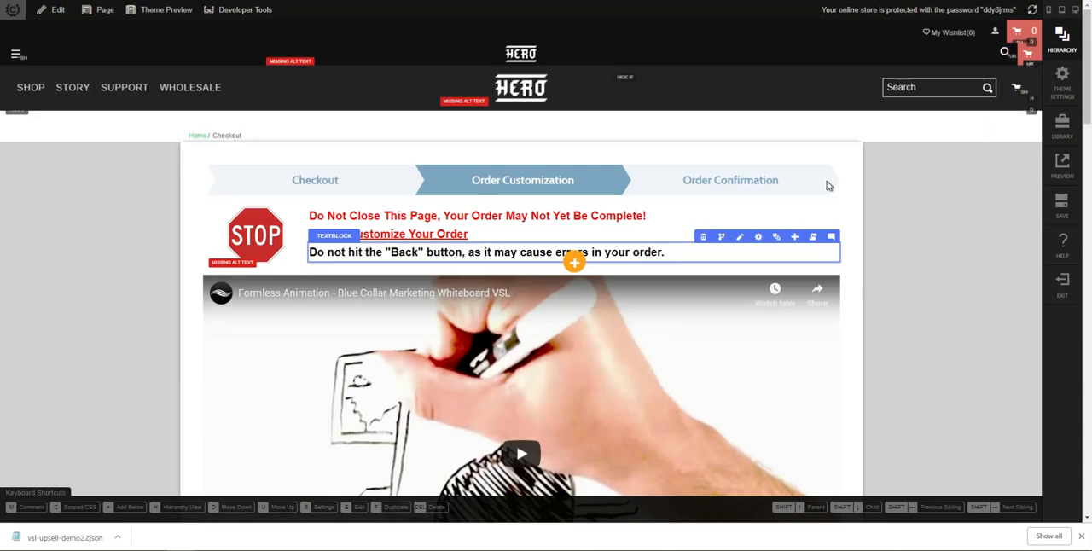